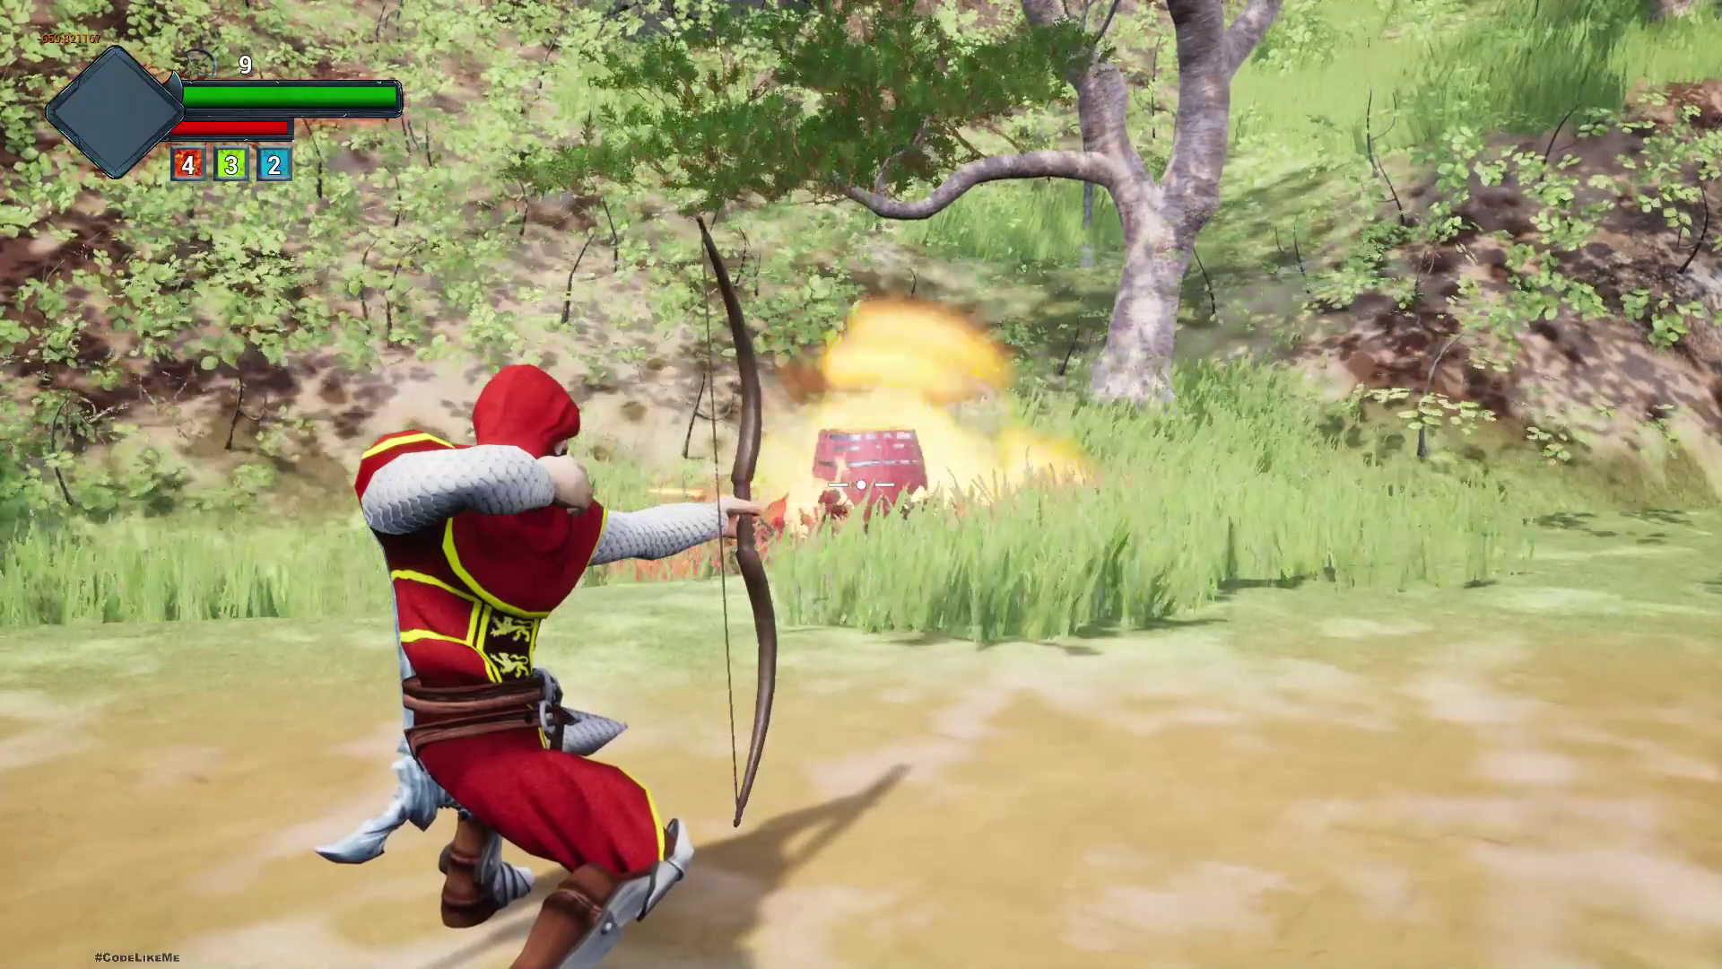
Play-test the level by shooting an arrow at the barrel to explode it, then stop playing.
key(w)
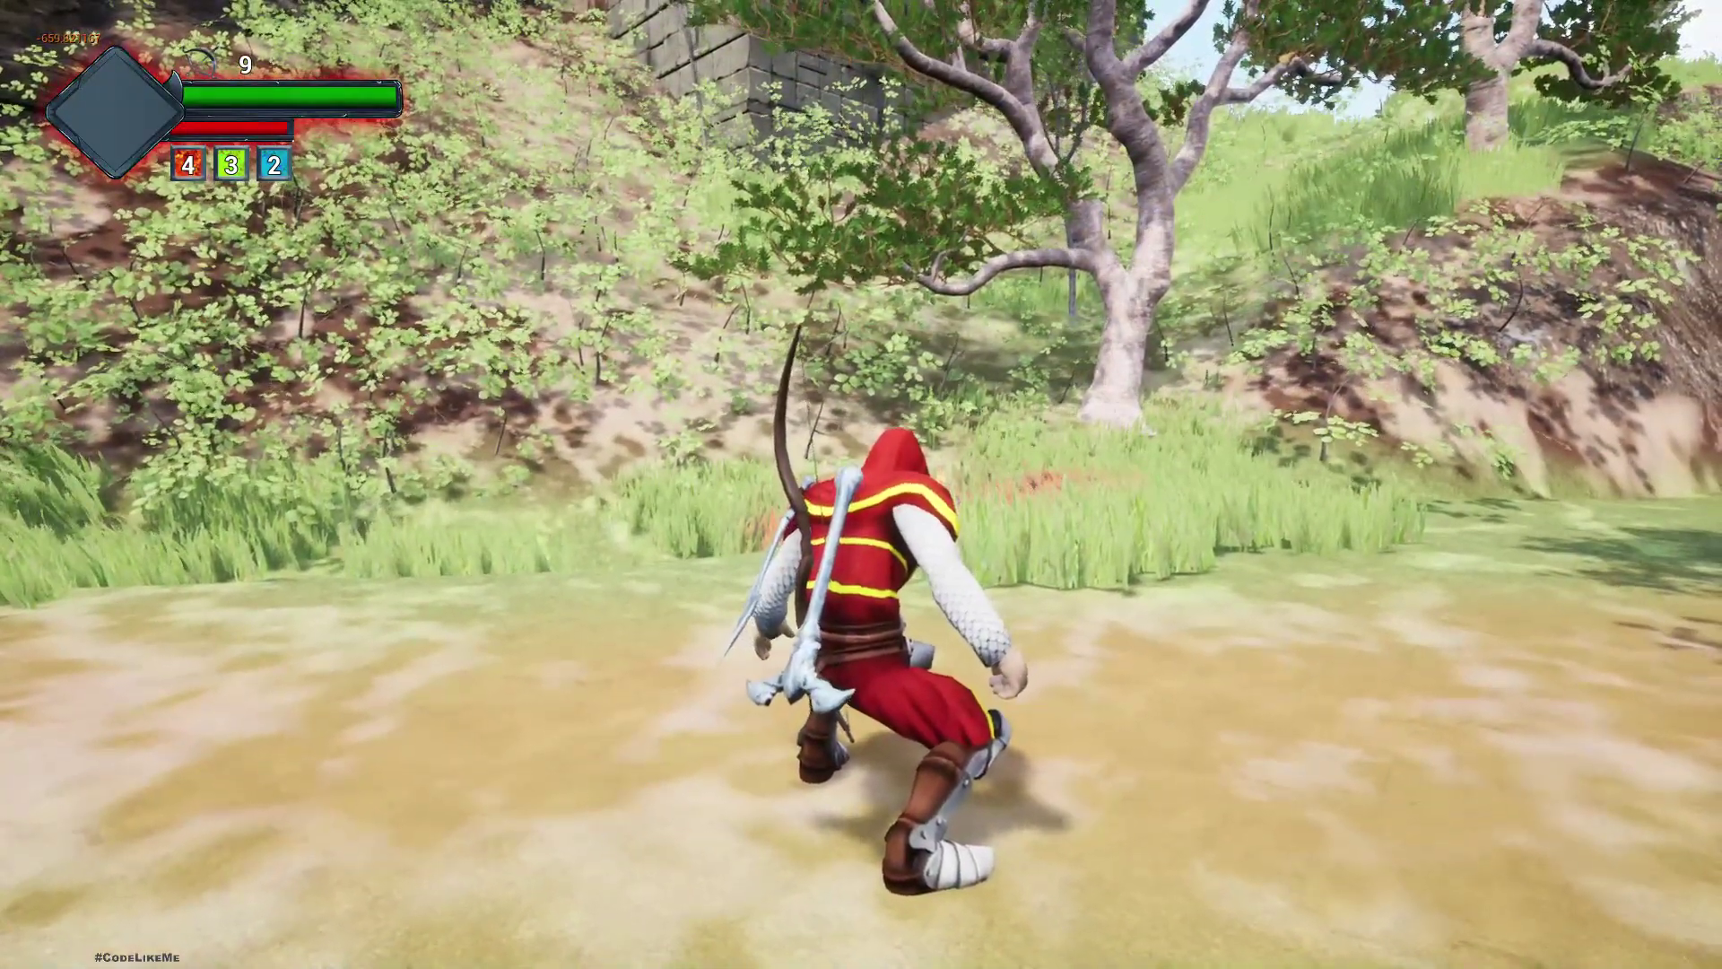
key(Escape)
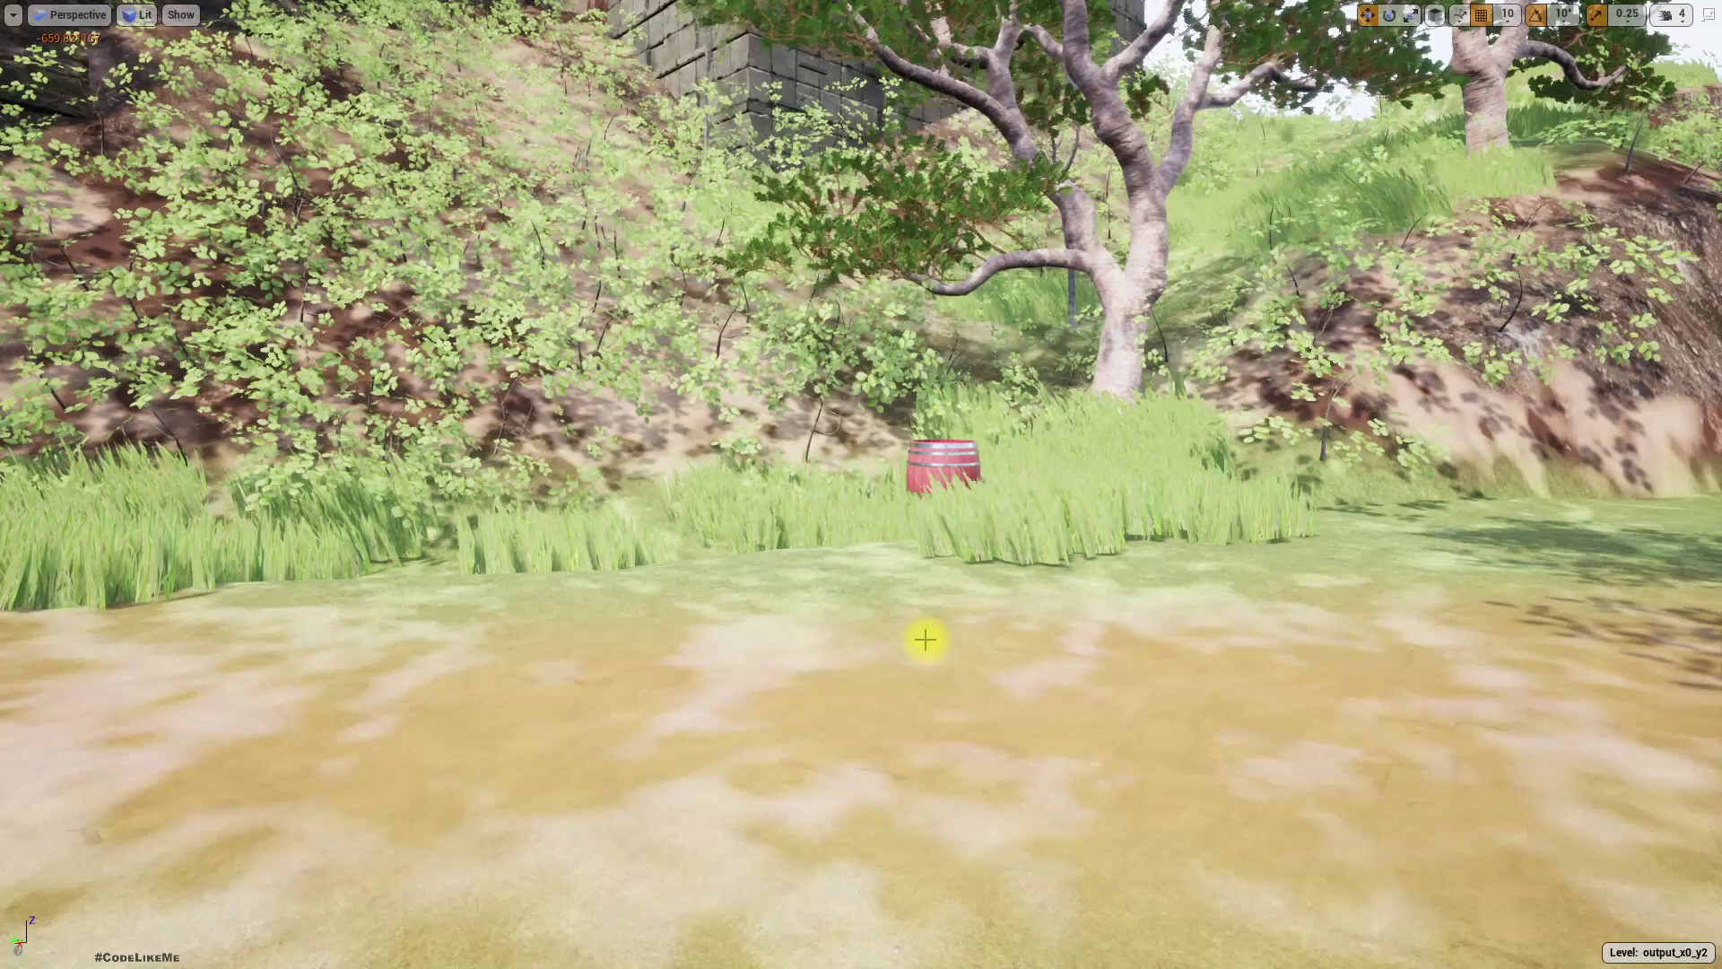
key(alt+p)
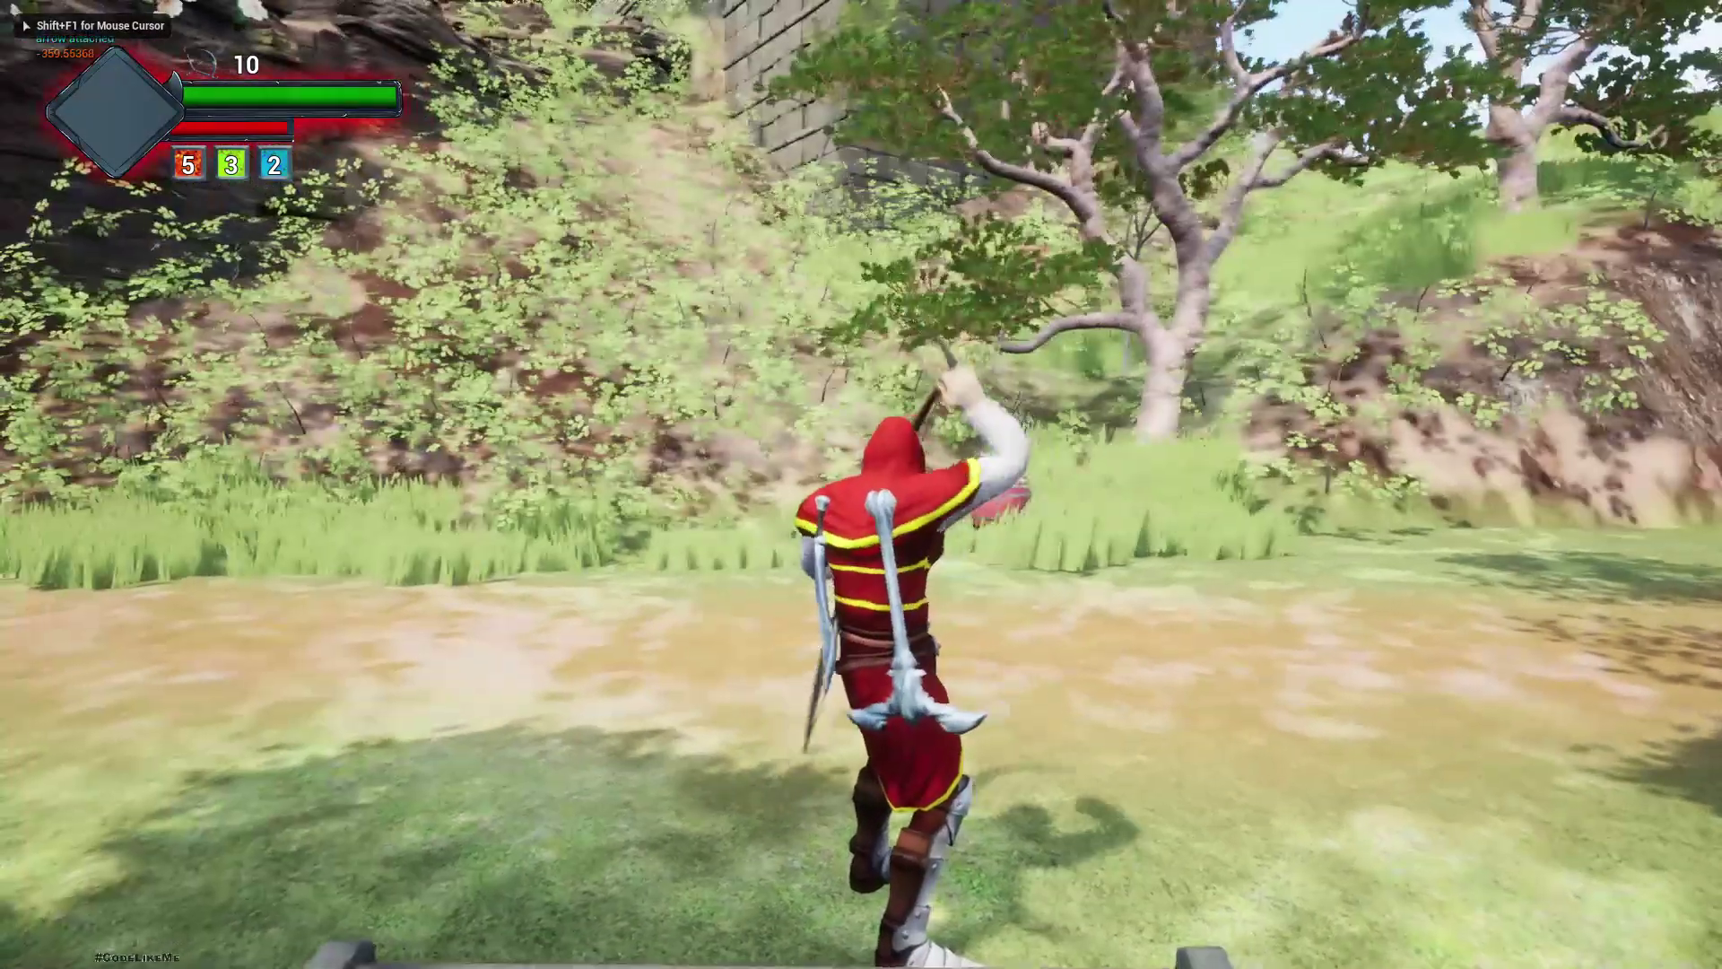
right_click(861, 484)
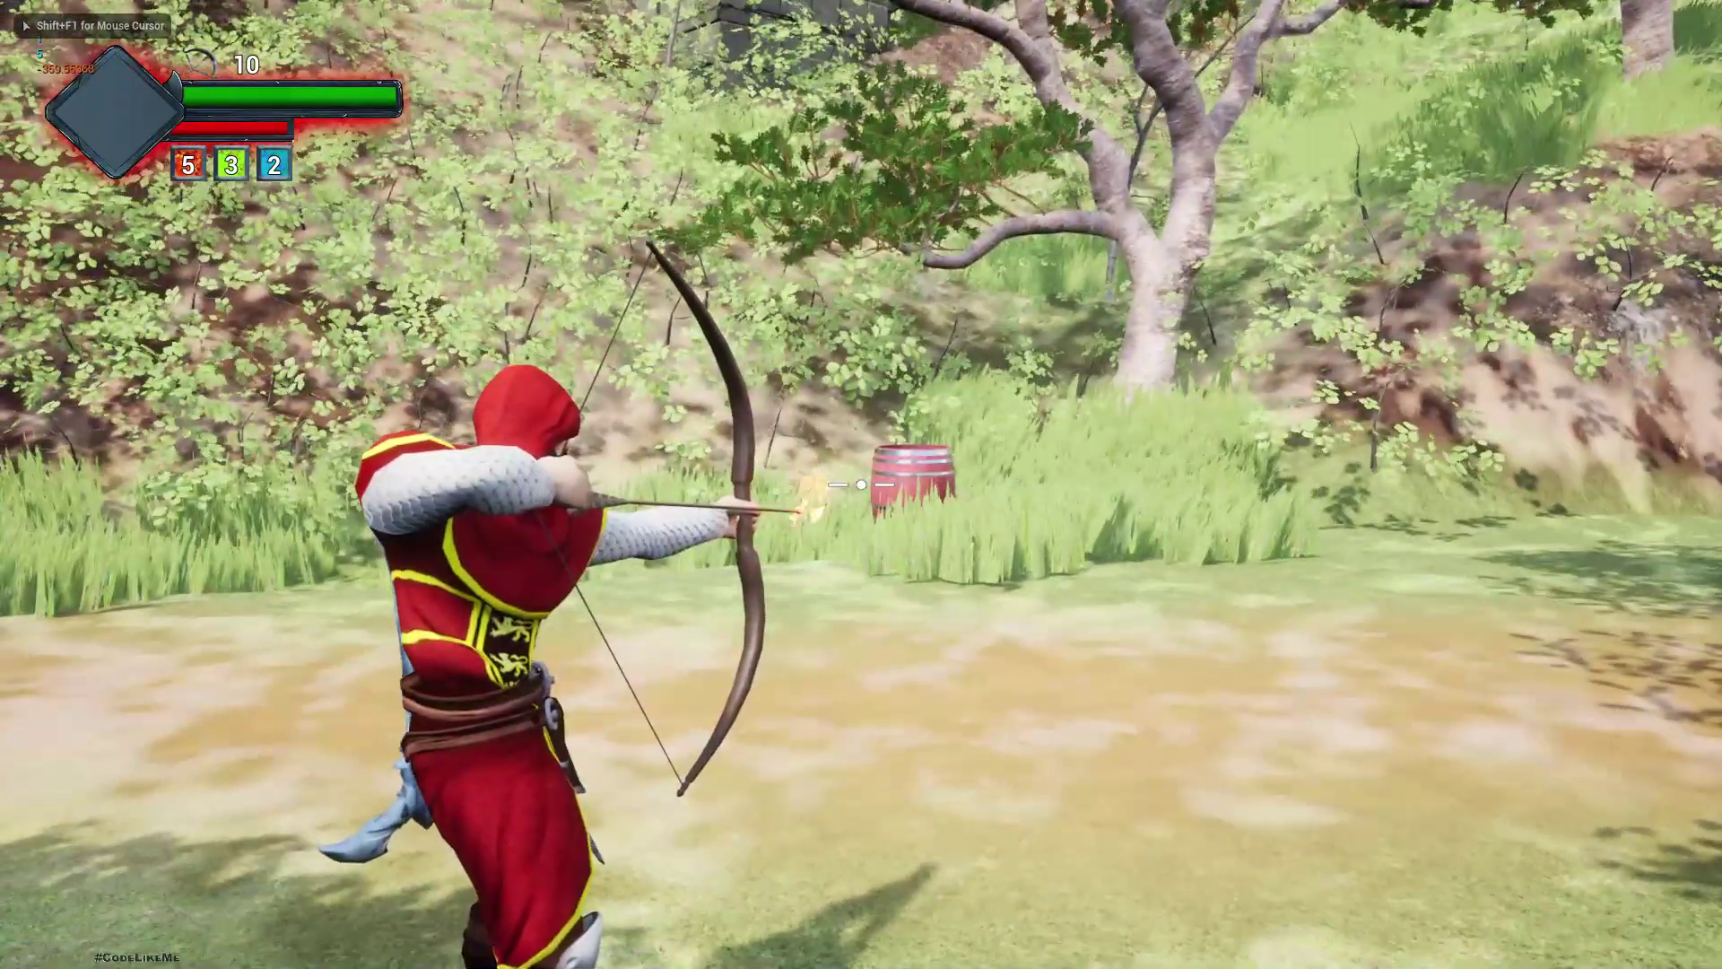
click(861, 484)
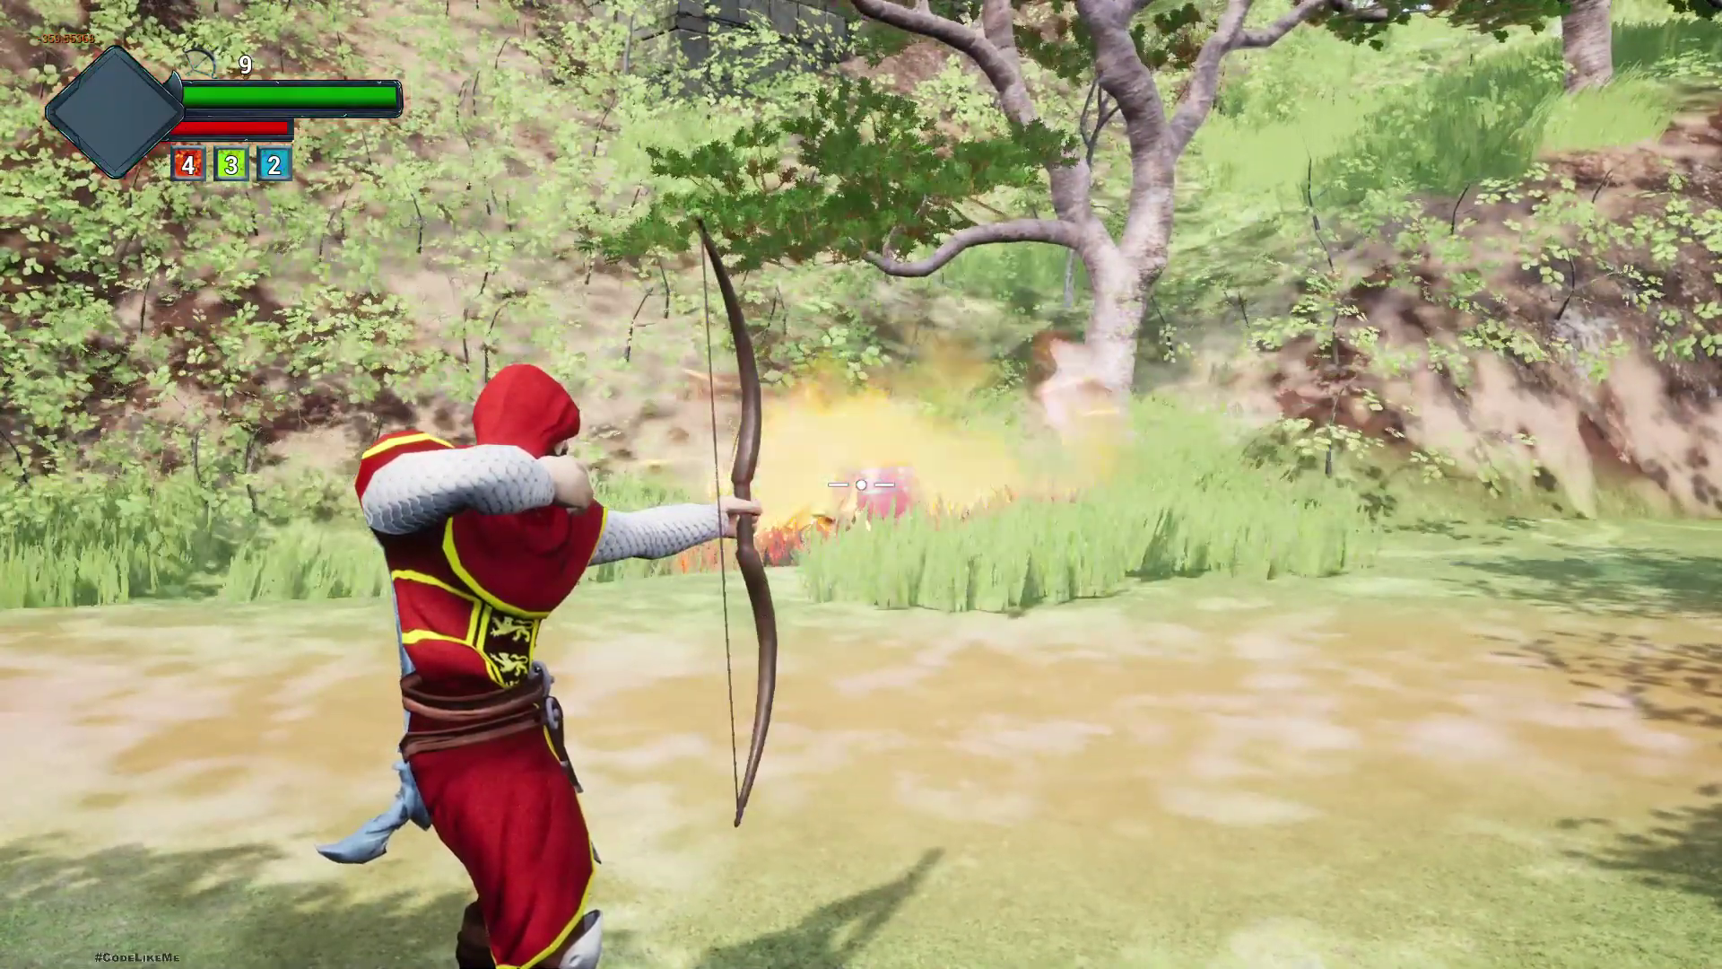
key(w)
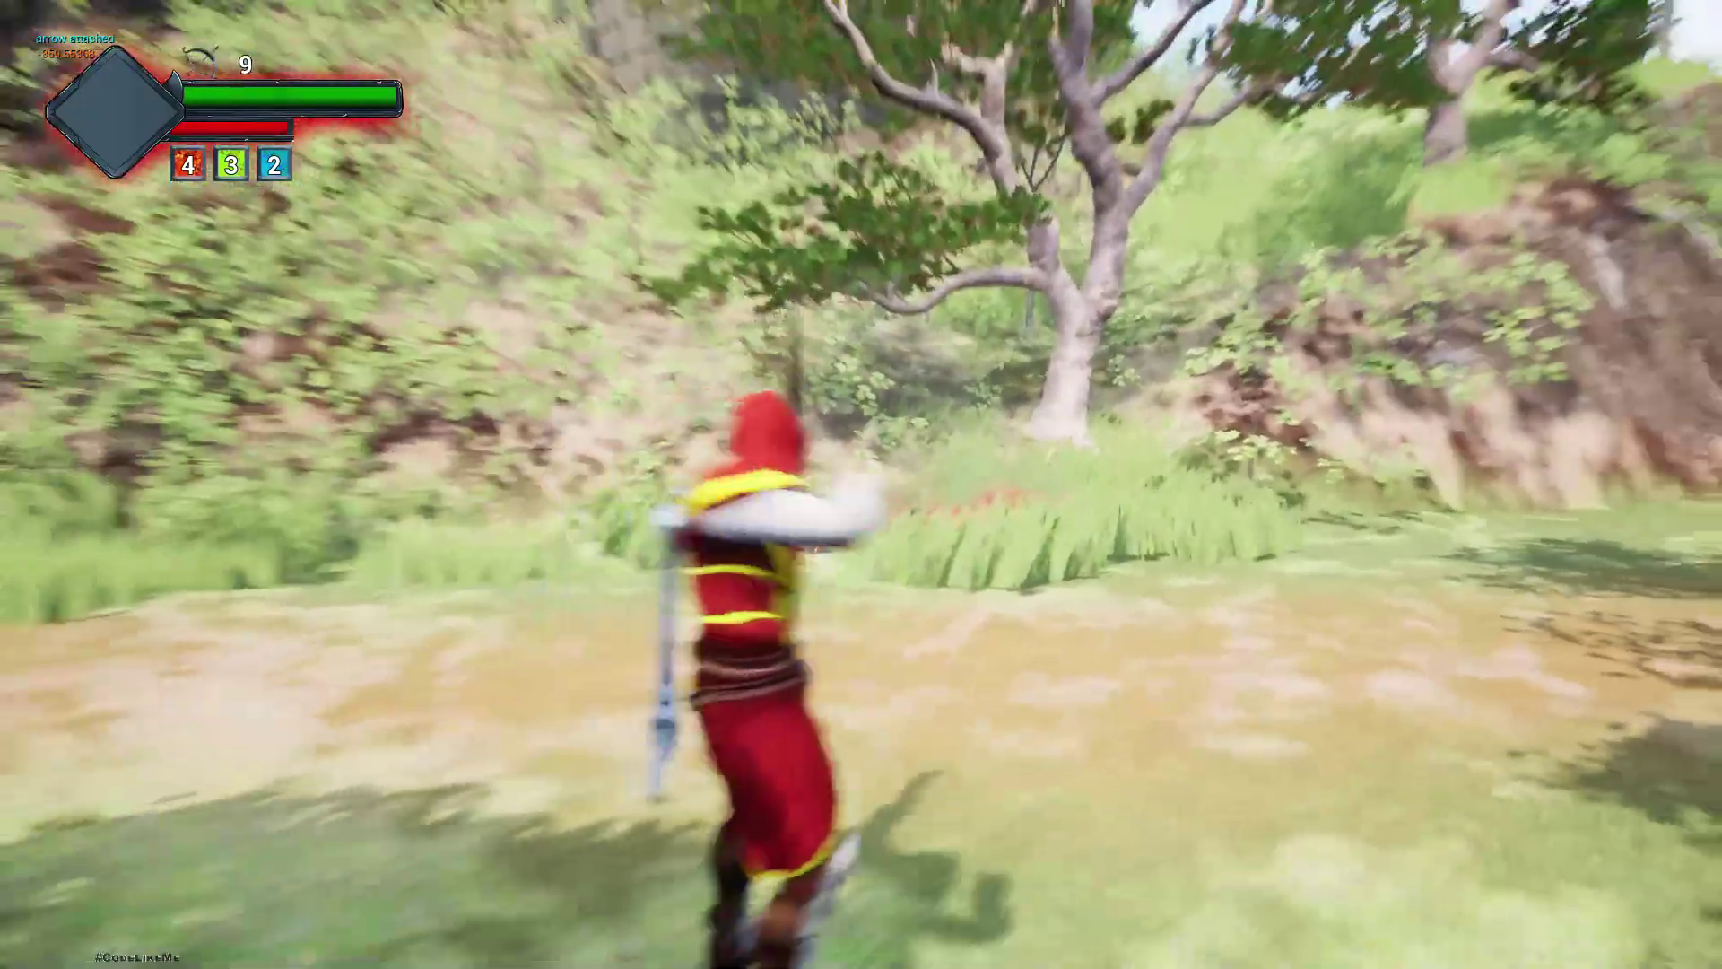
key(Escape)
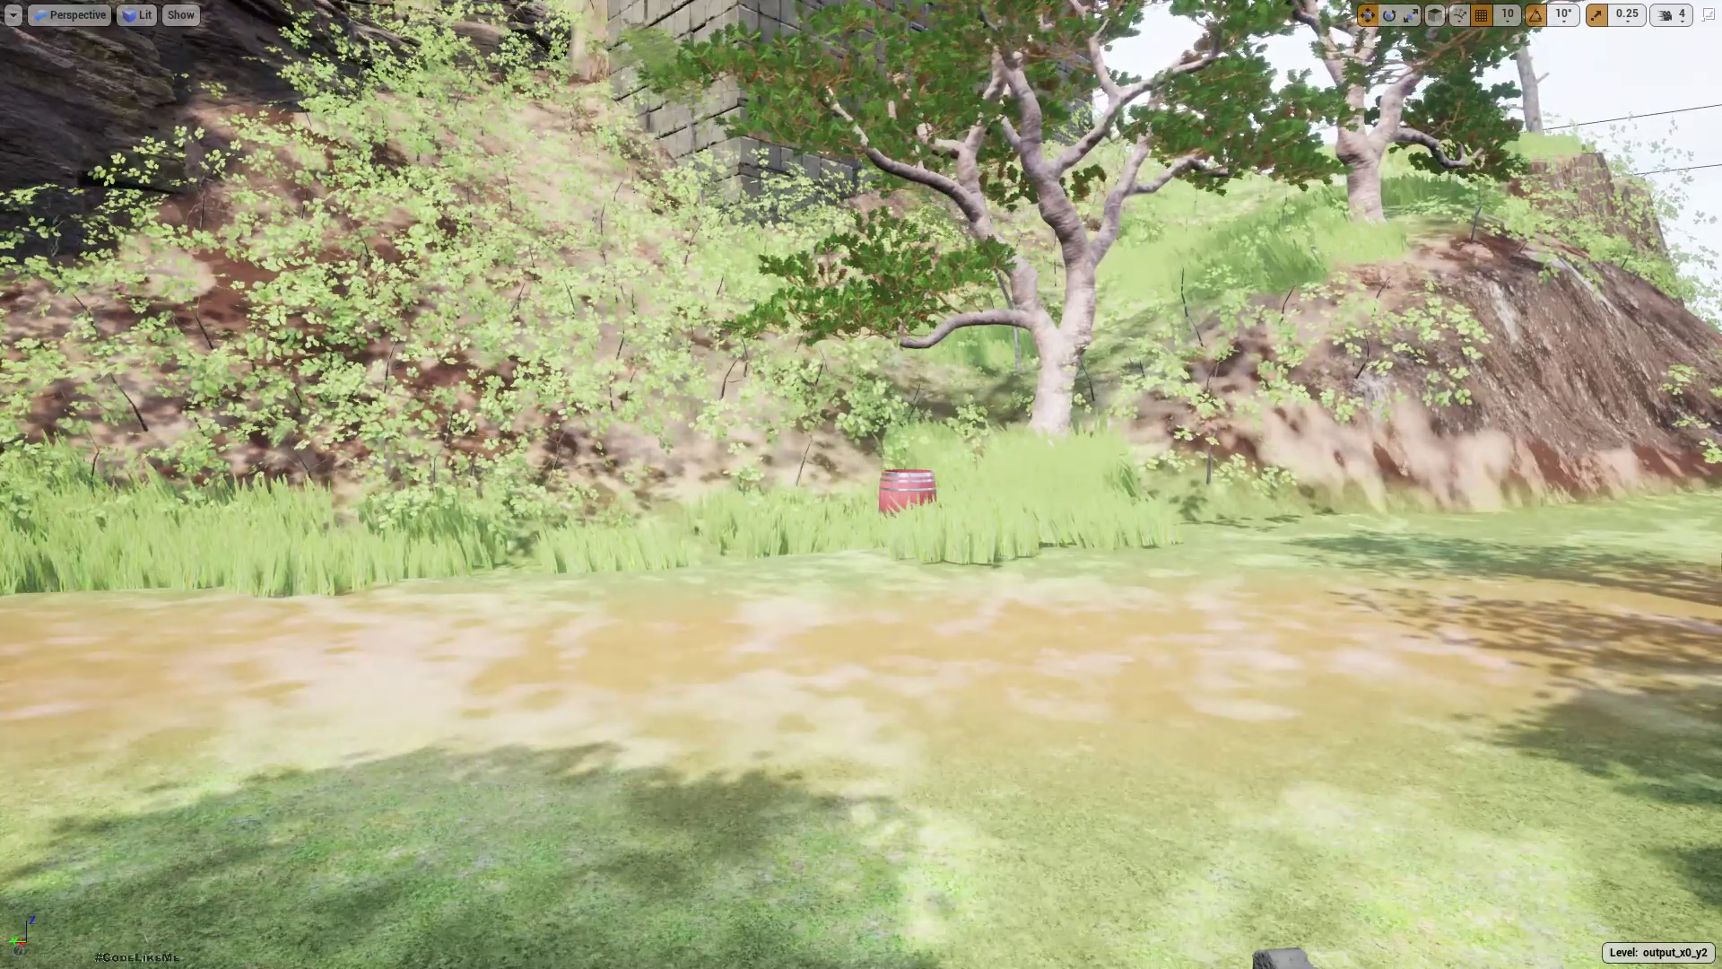
Scroll down the paid patrons list, switch to its page 2, and scroll through those supporters.
scroll(942, 521, down, 3)
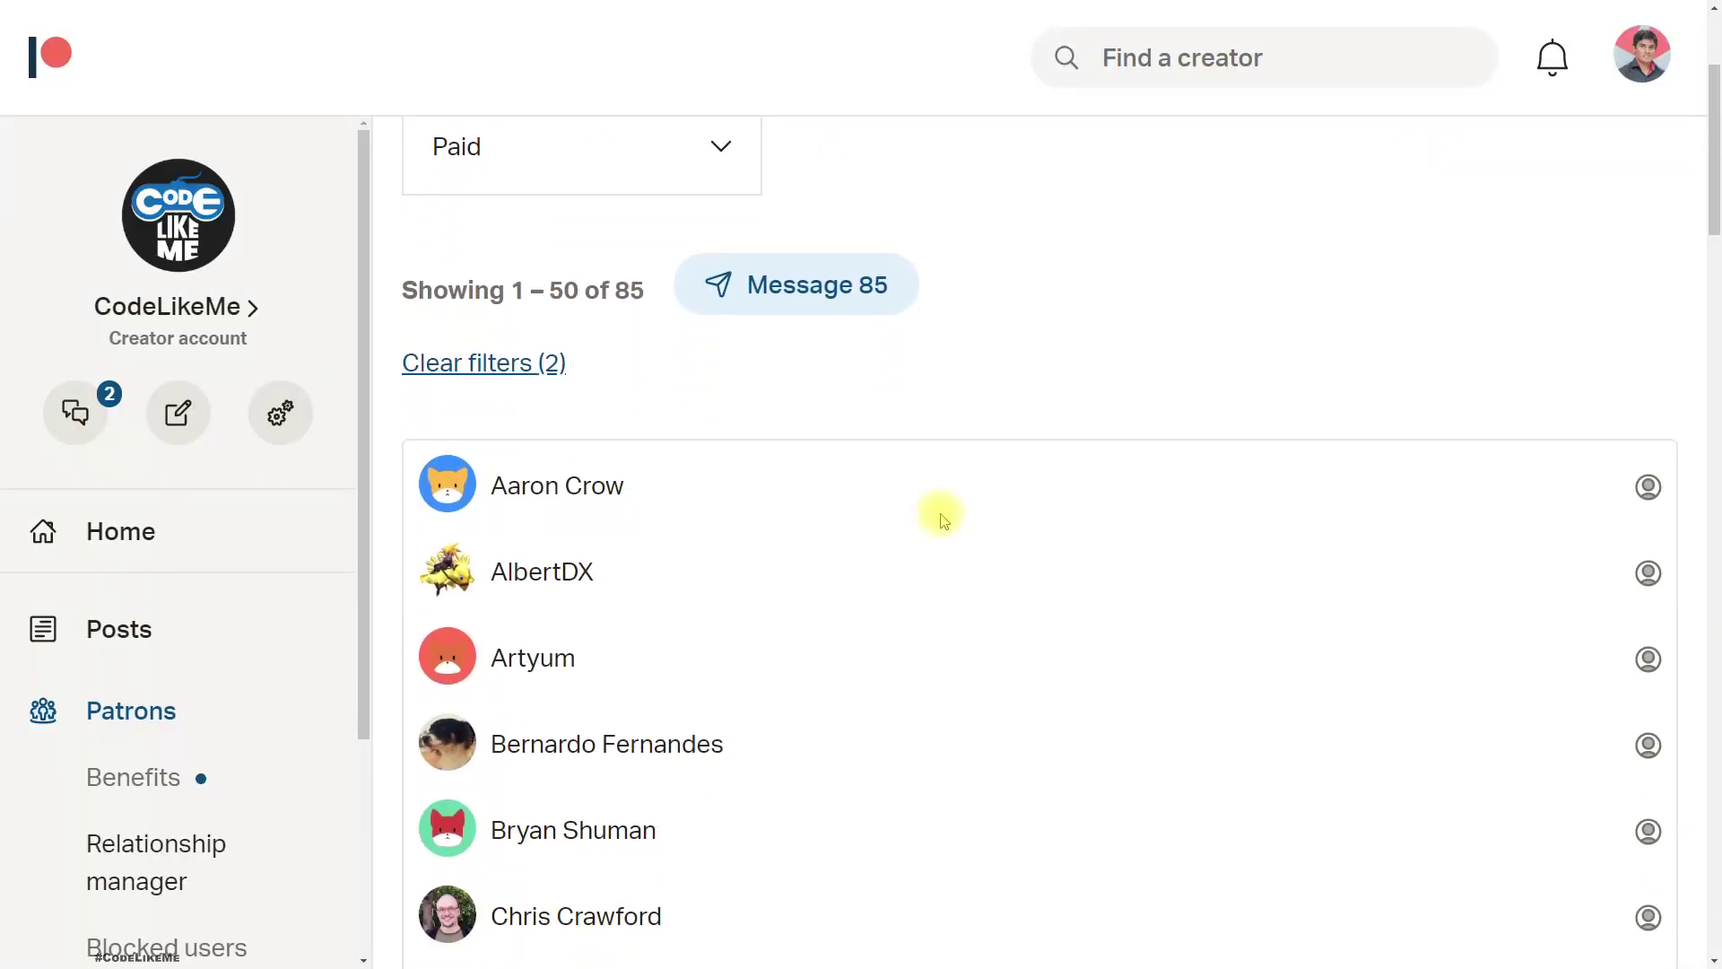
scroll(941, 521, down, 8)
scroll(946, 525, down, 8)
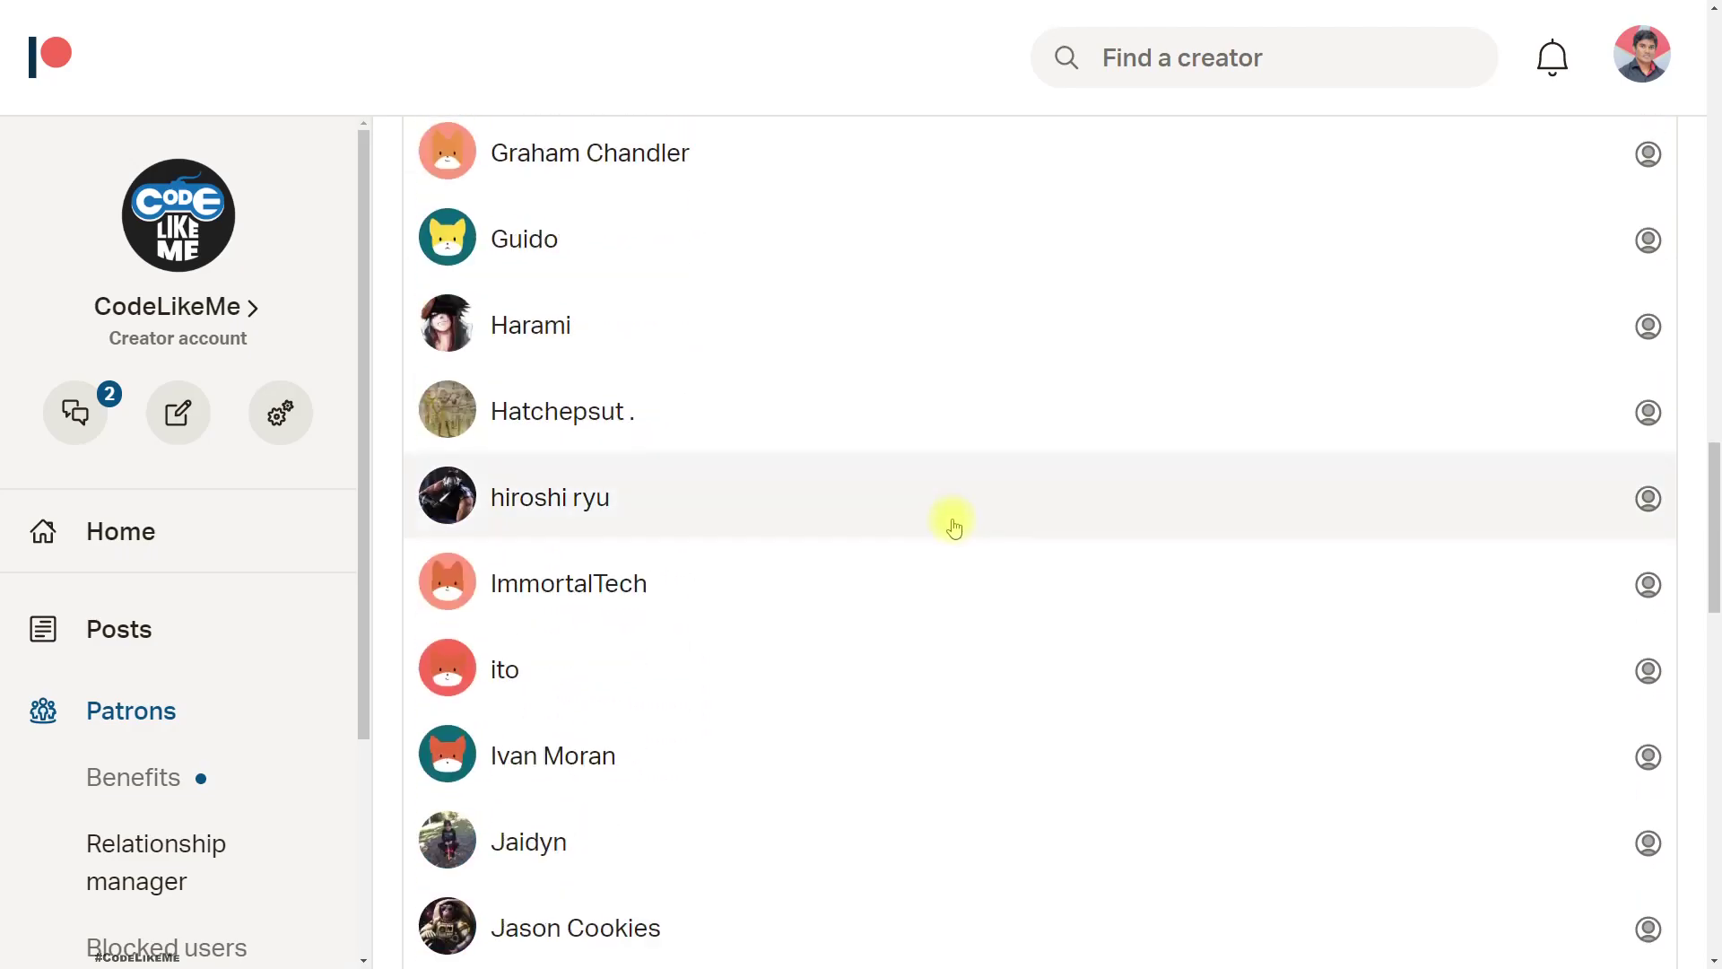
scroll(950, 529, down, 9)
scroll(968, 532, down, 8)
scroll(968, 532, down, 5)
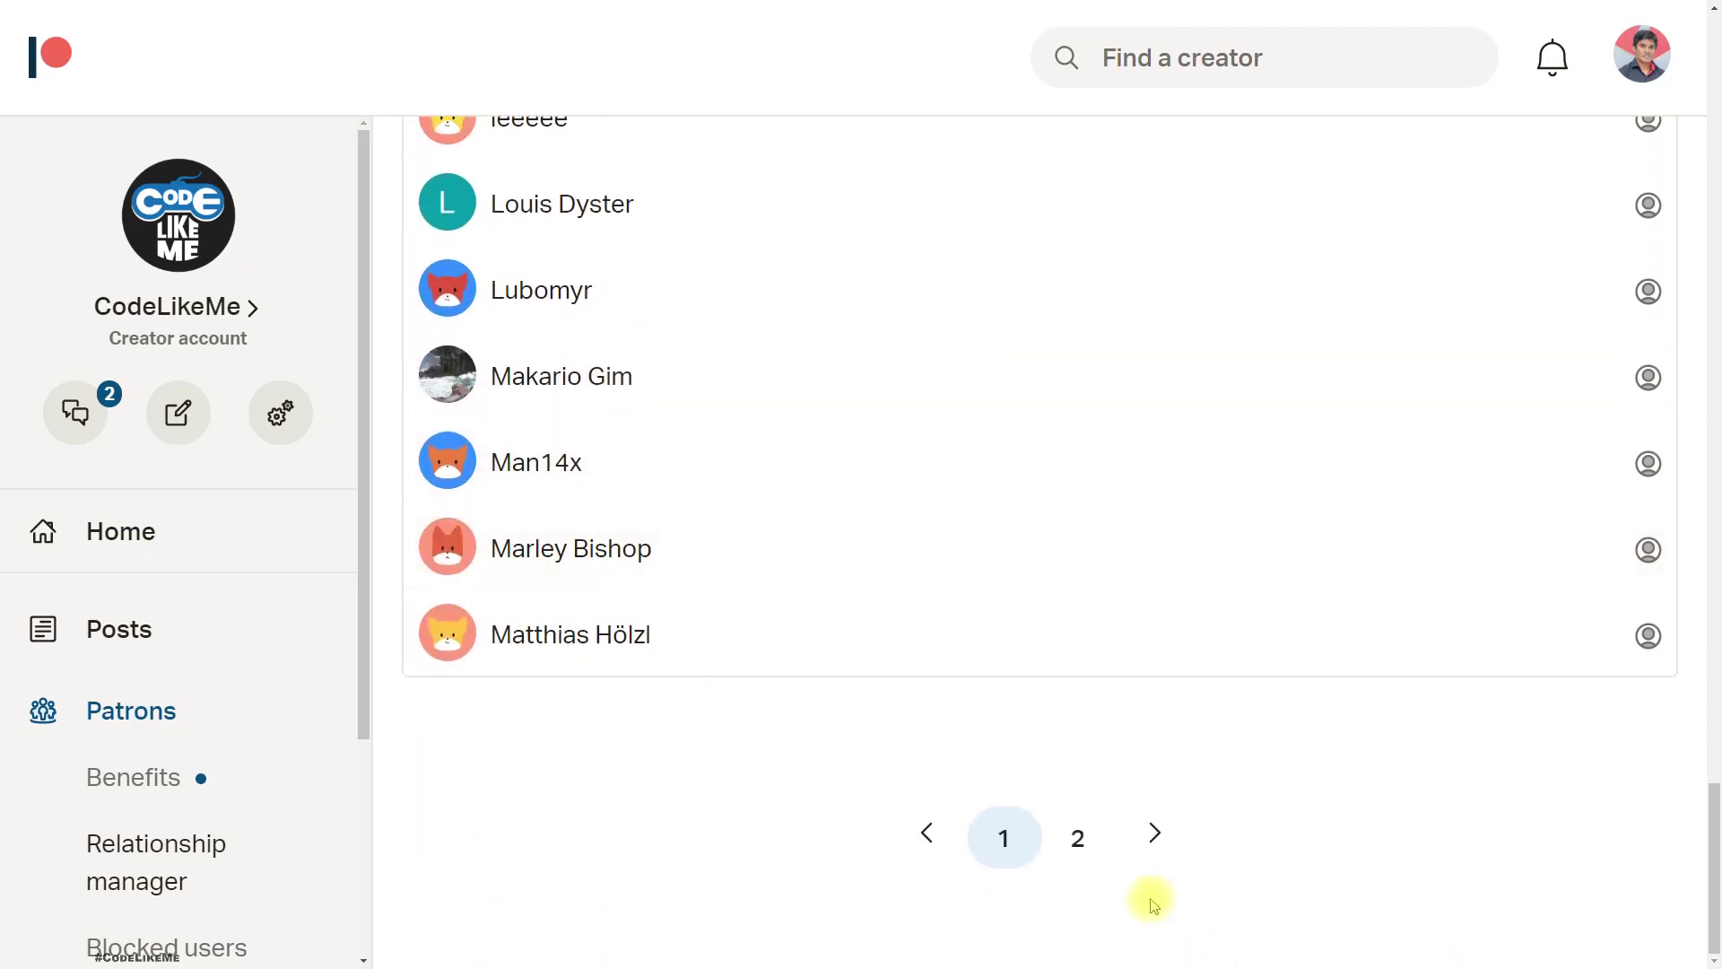
click(1077, 835)
scroll(892, 492, down, 3)
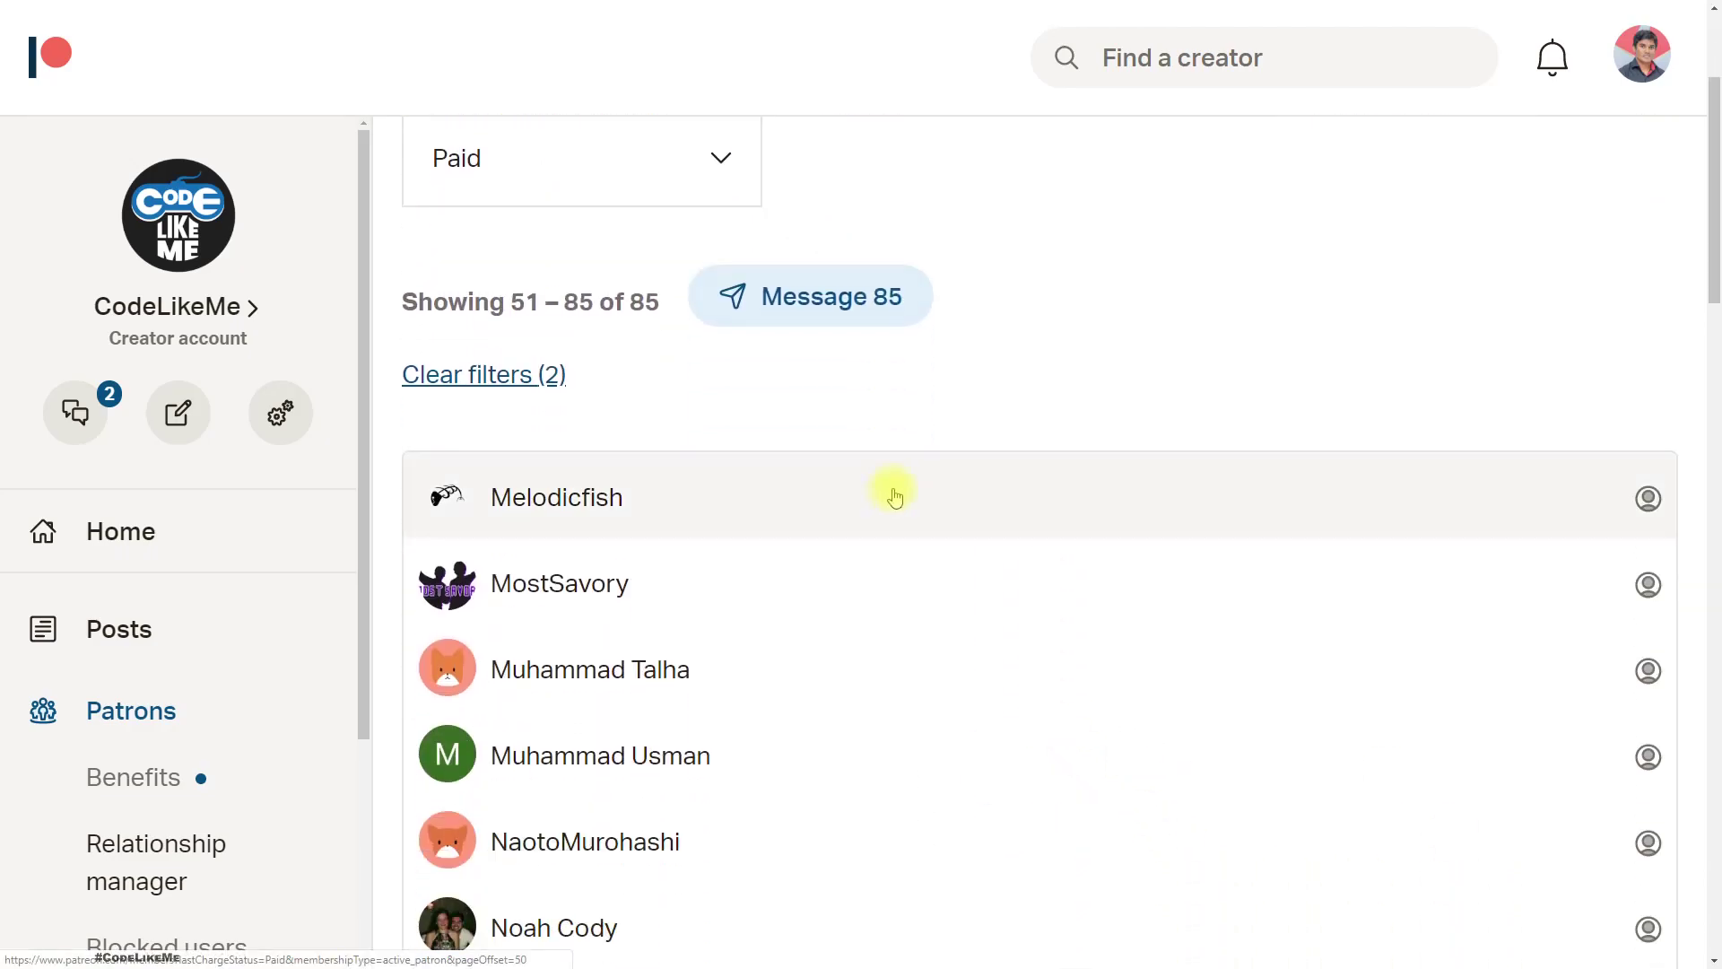
scroll(897, 492, down, 7)
scroll(901, 494, down, 10)
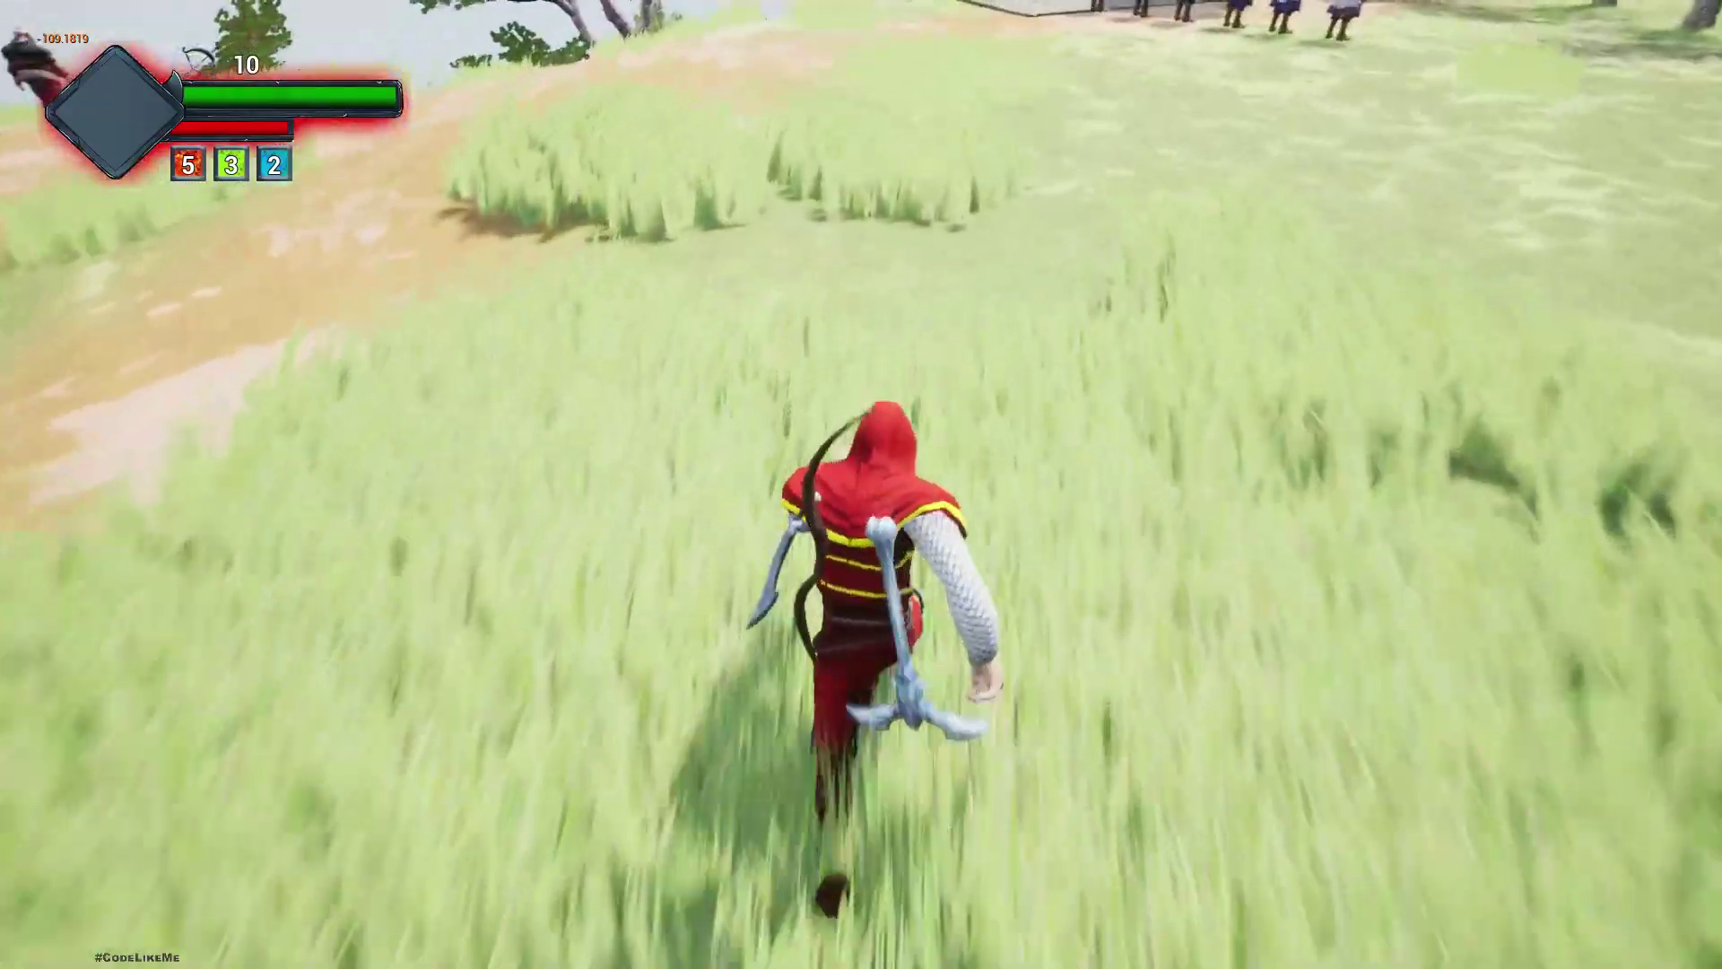
End the play session with Esc and exit the fullscreen viewport with F11.
key(Escape)
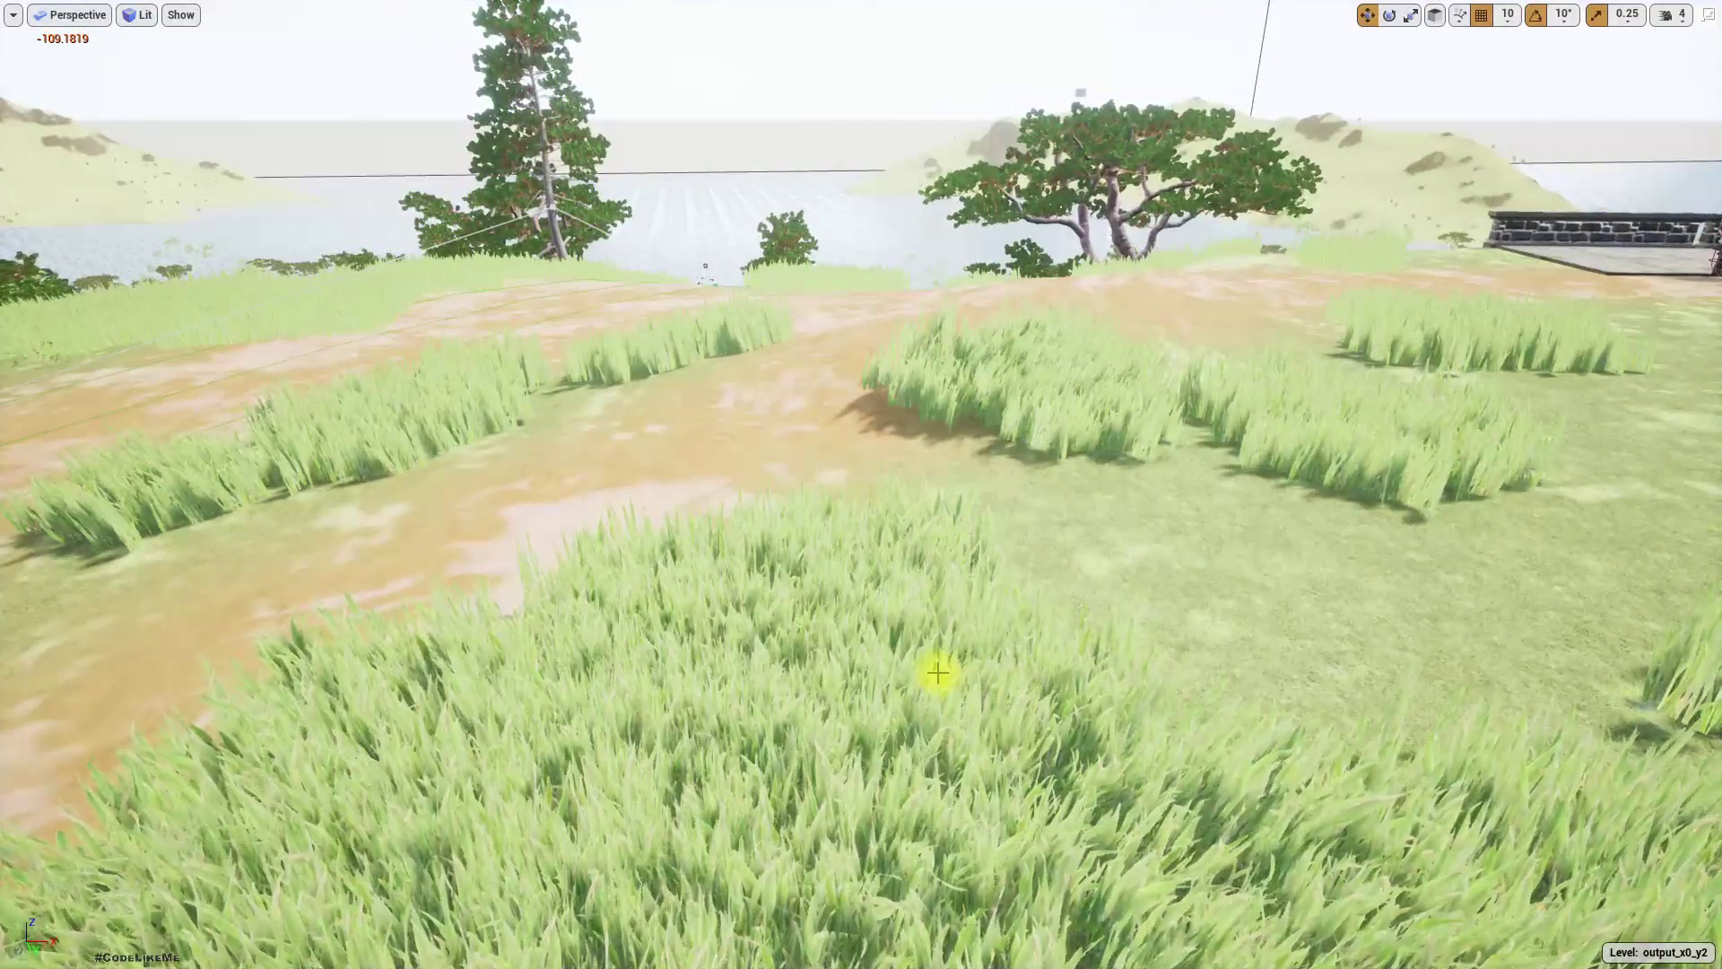
key(F11)
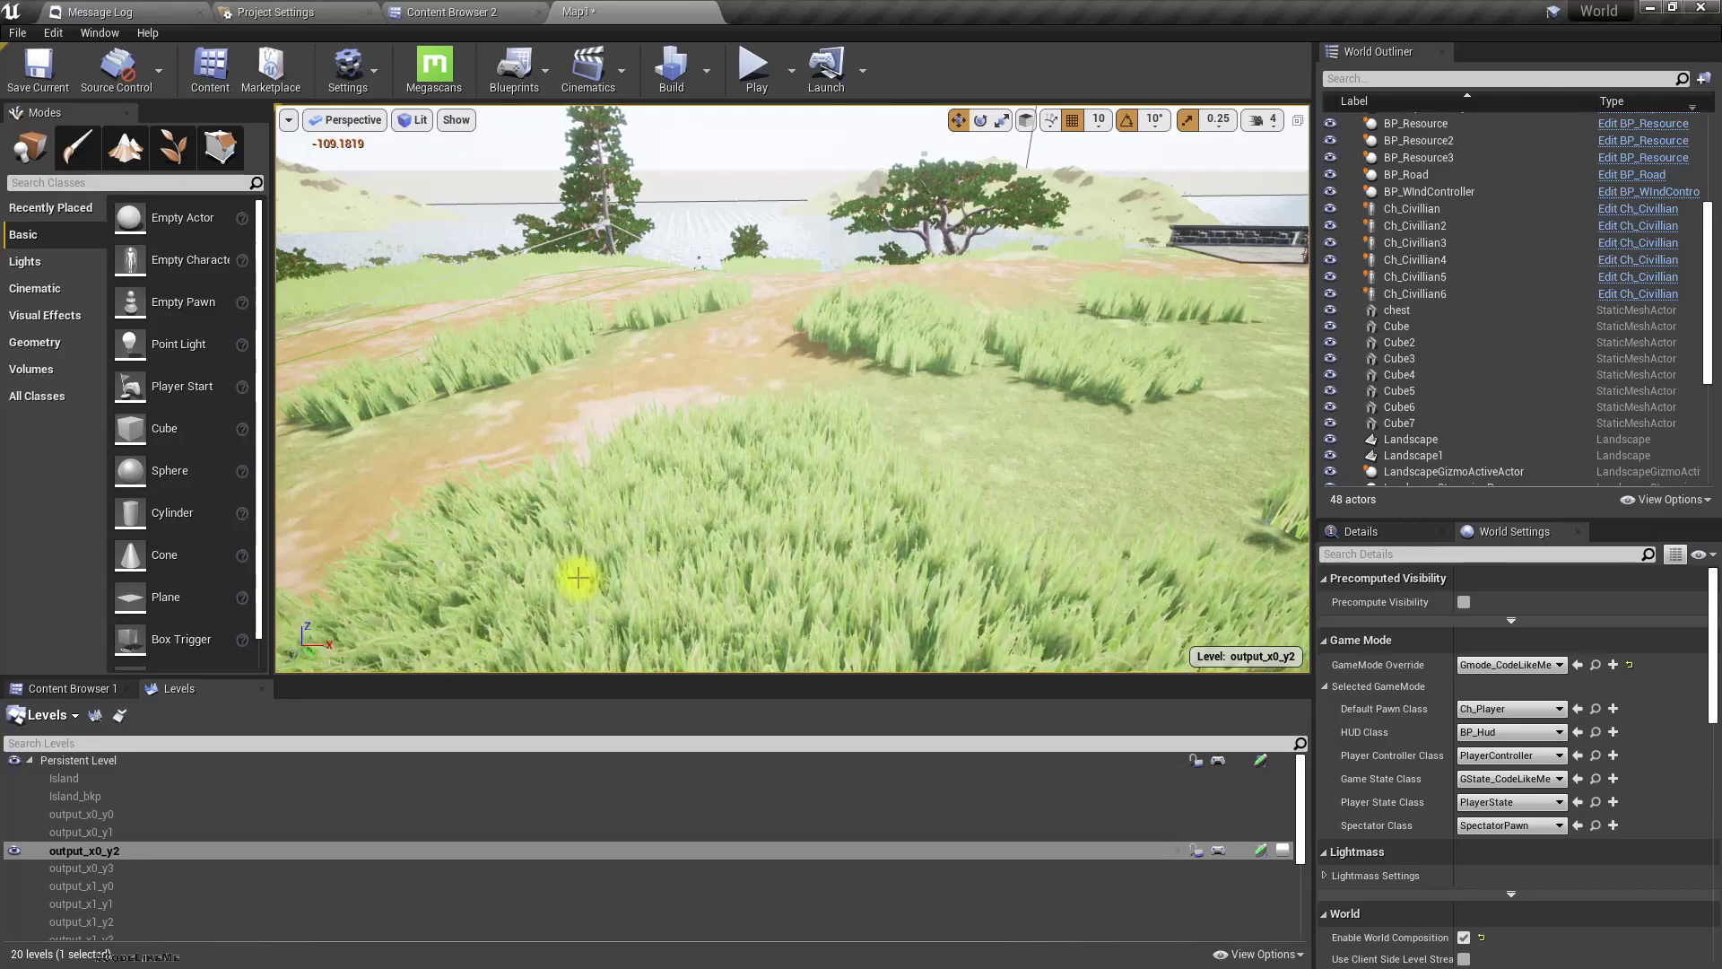
Select the LandscapeStreamingProxy and open its Landscape Material from the details panel.
right_drag(668, 360, 668, 360)
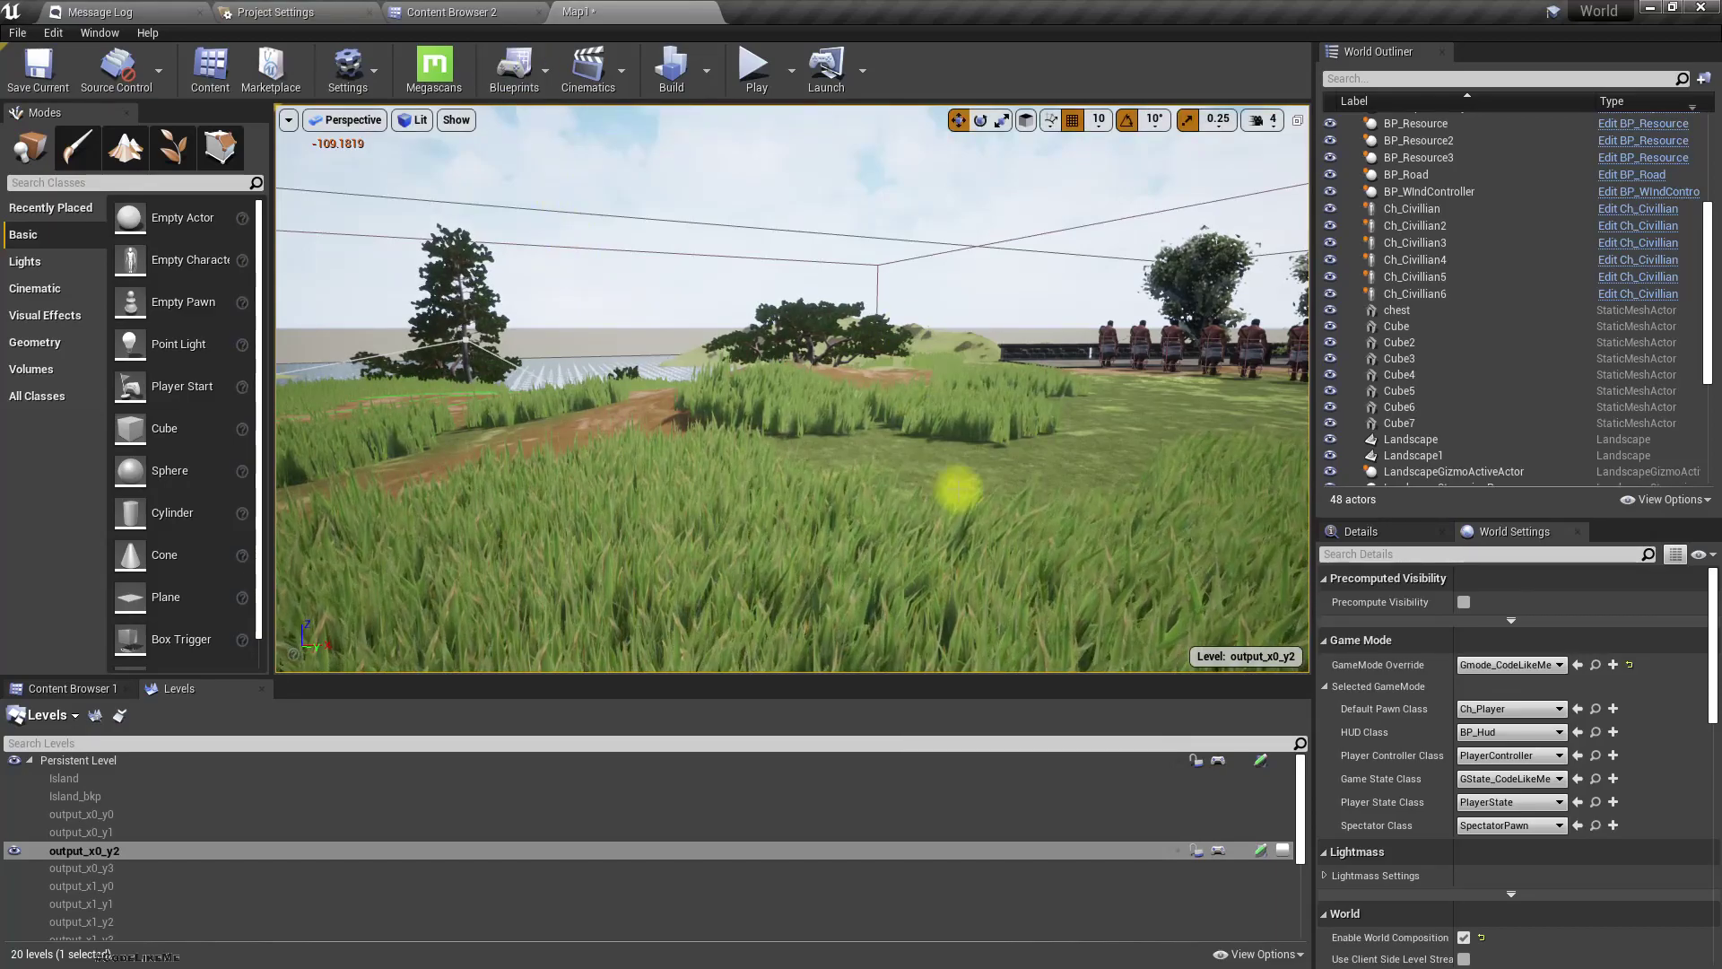
click(1435, 484)
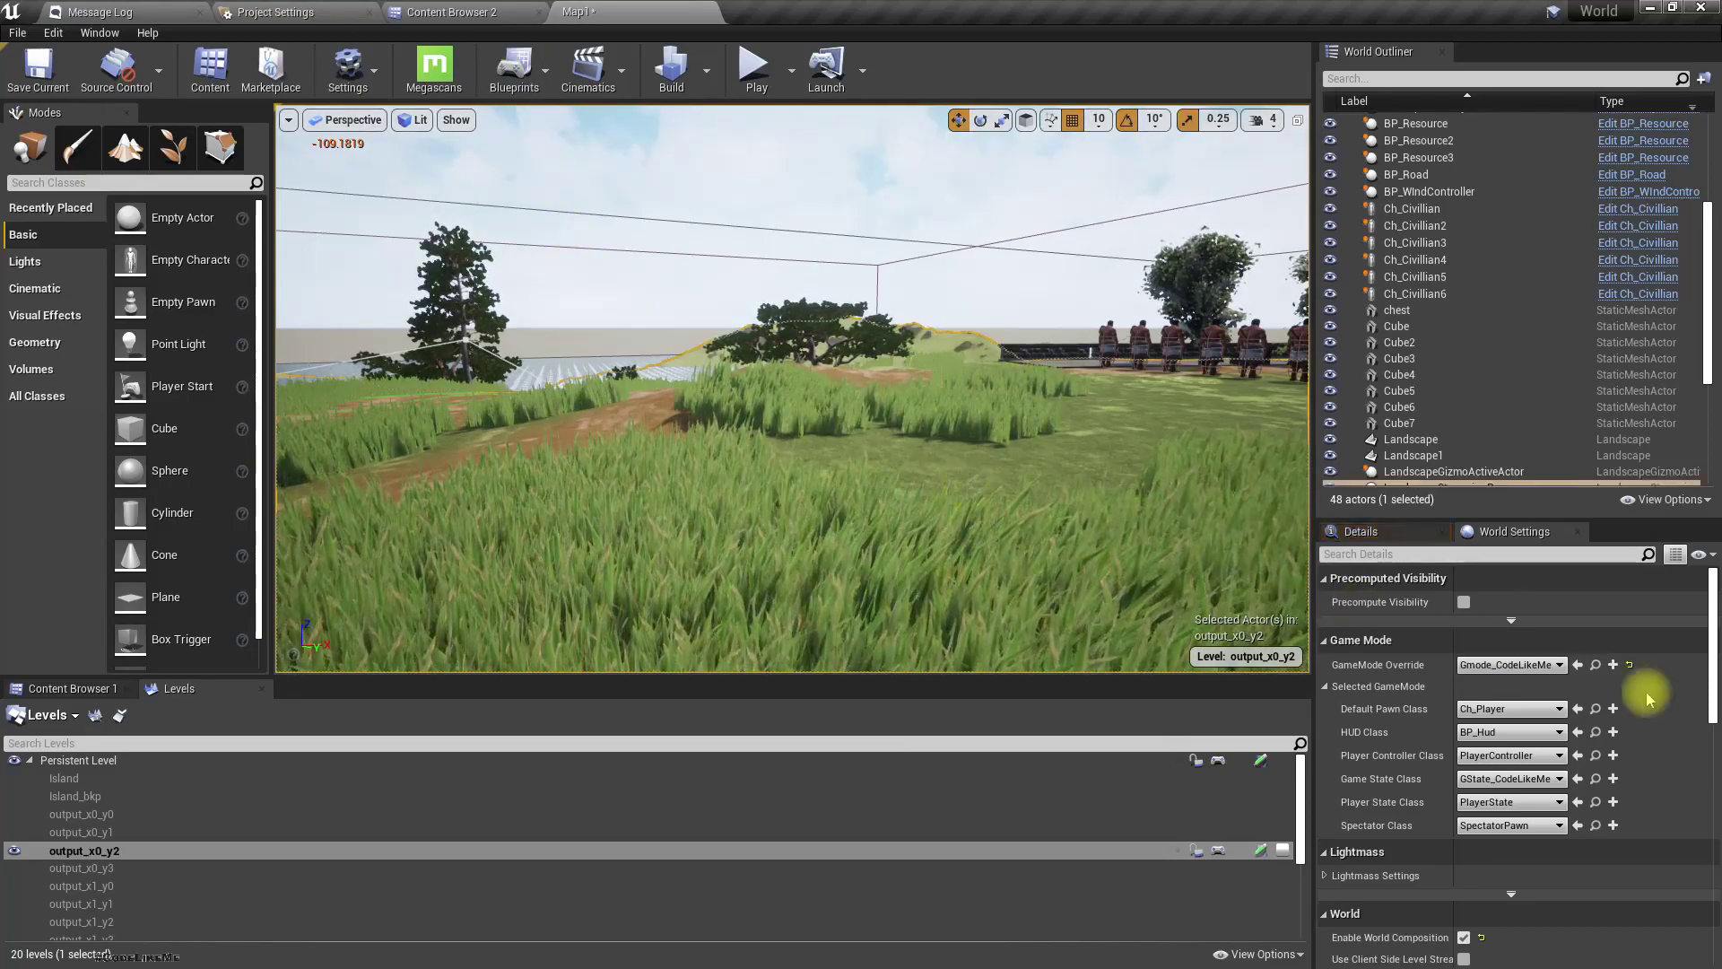
click(1361, 531)
scroll(1503, 810, down, 3)
scroll(1499, 804, down, 3)
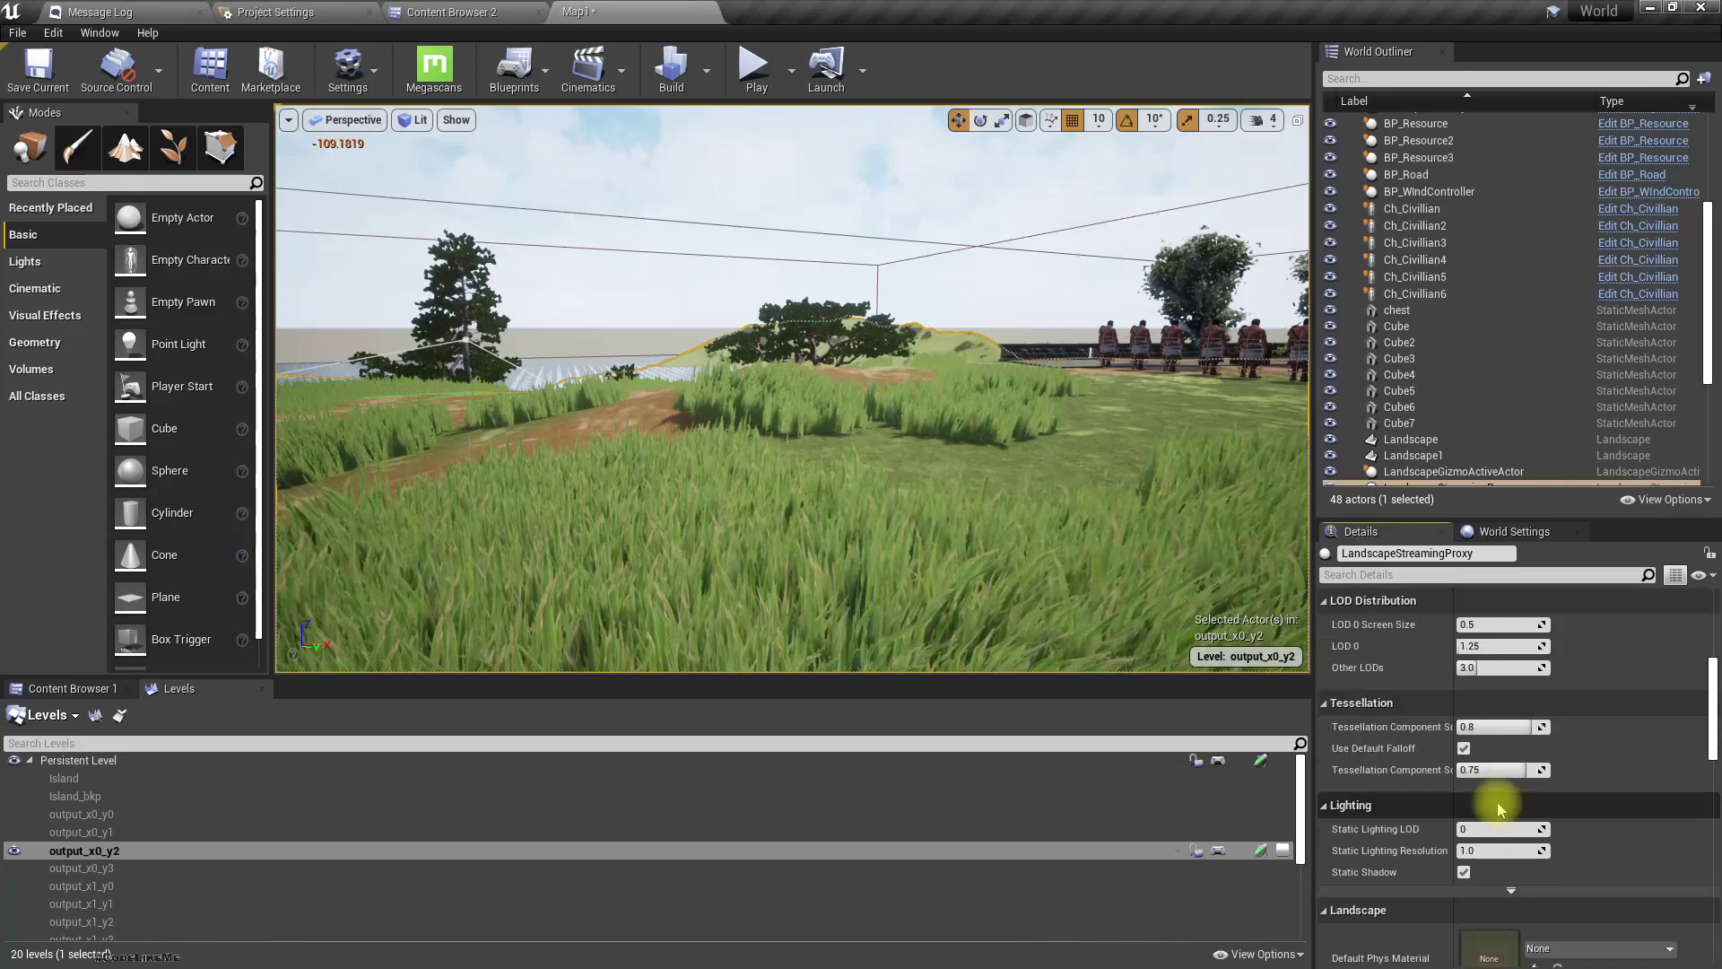
scroll(1495, 798, down, 6)
scroll(1489, 795, down, 2)
double_click(1486, 792)
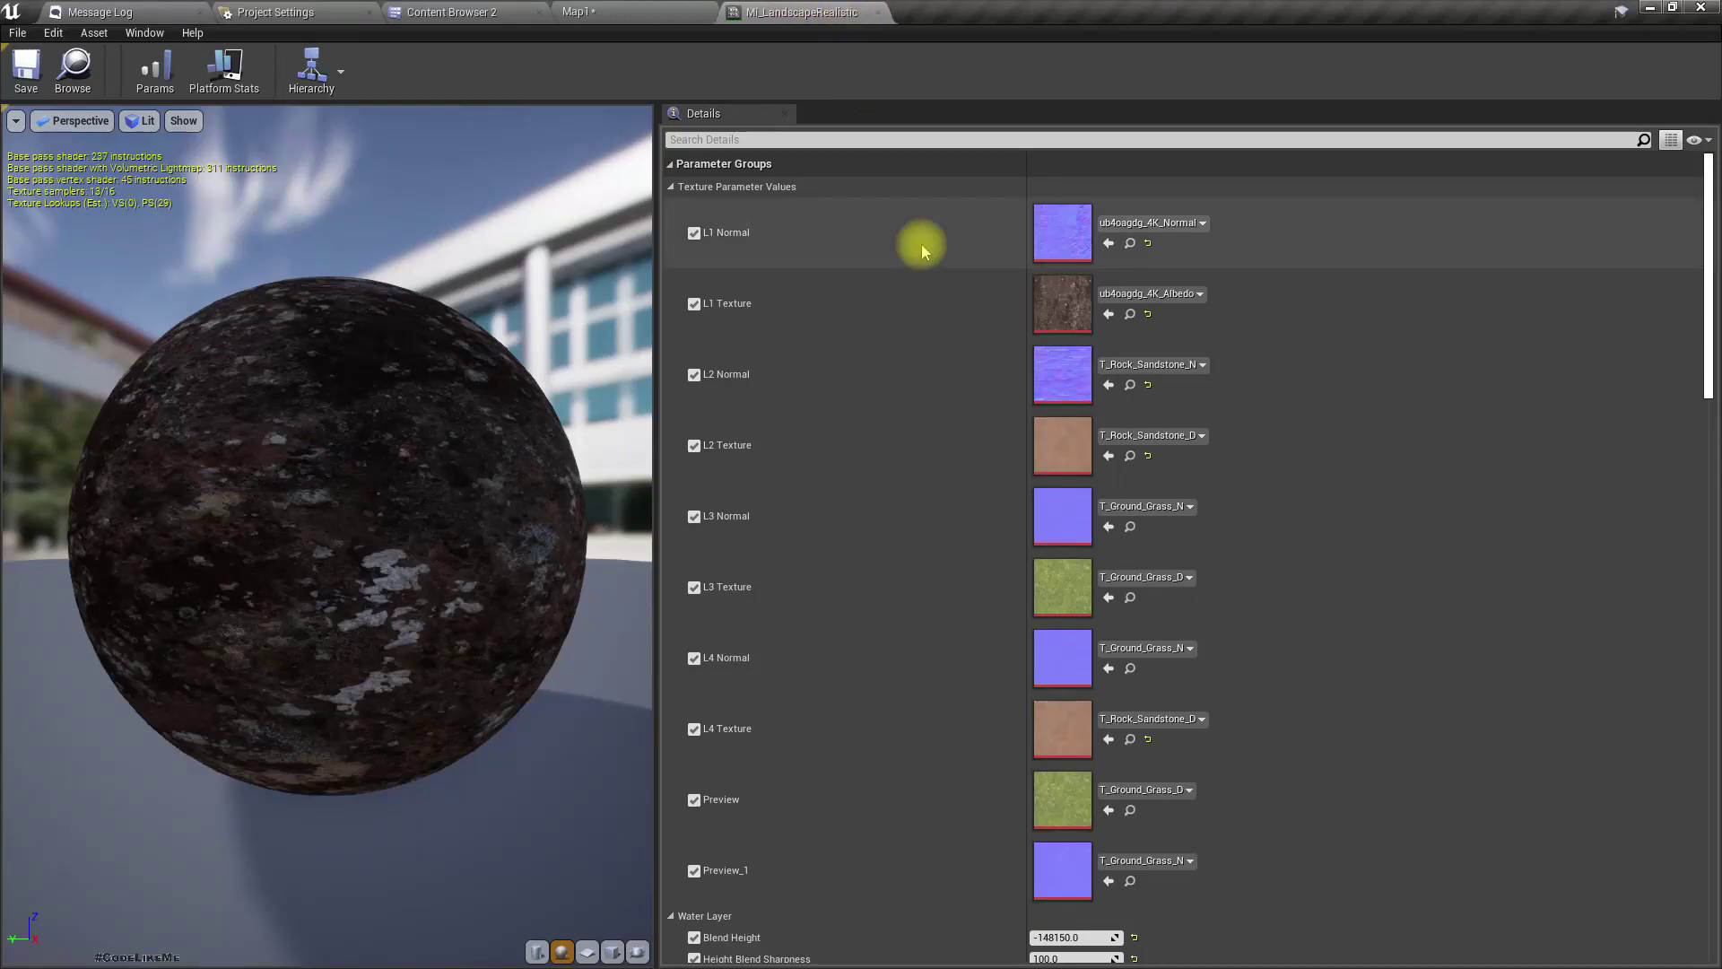
Open the parent M_Landscape material and expand the Grass node's first grass type entry.
scroll(918, 382, down, 5)
scroll(917, 381, down, 5)
scroll(917, 390, down, 5)
scroll(913, 396, down, 5)
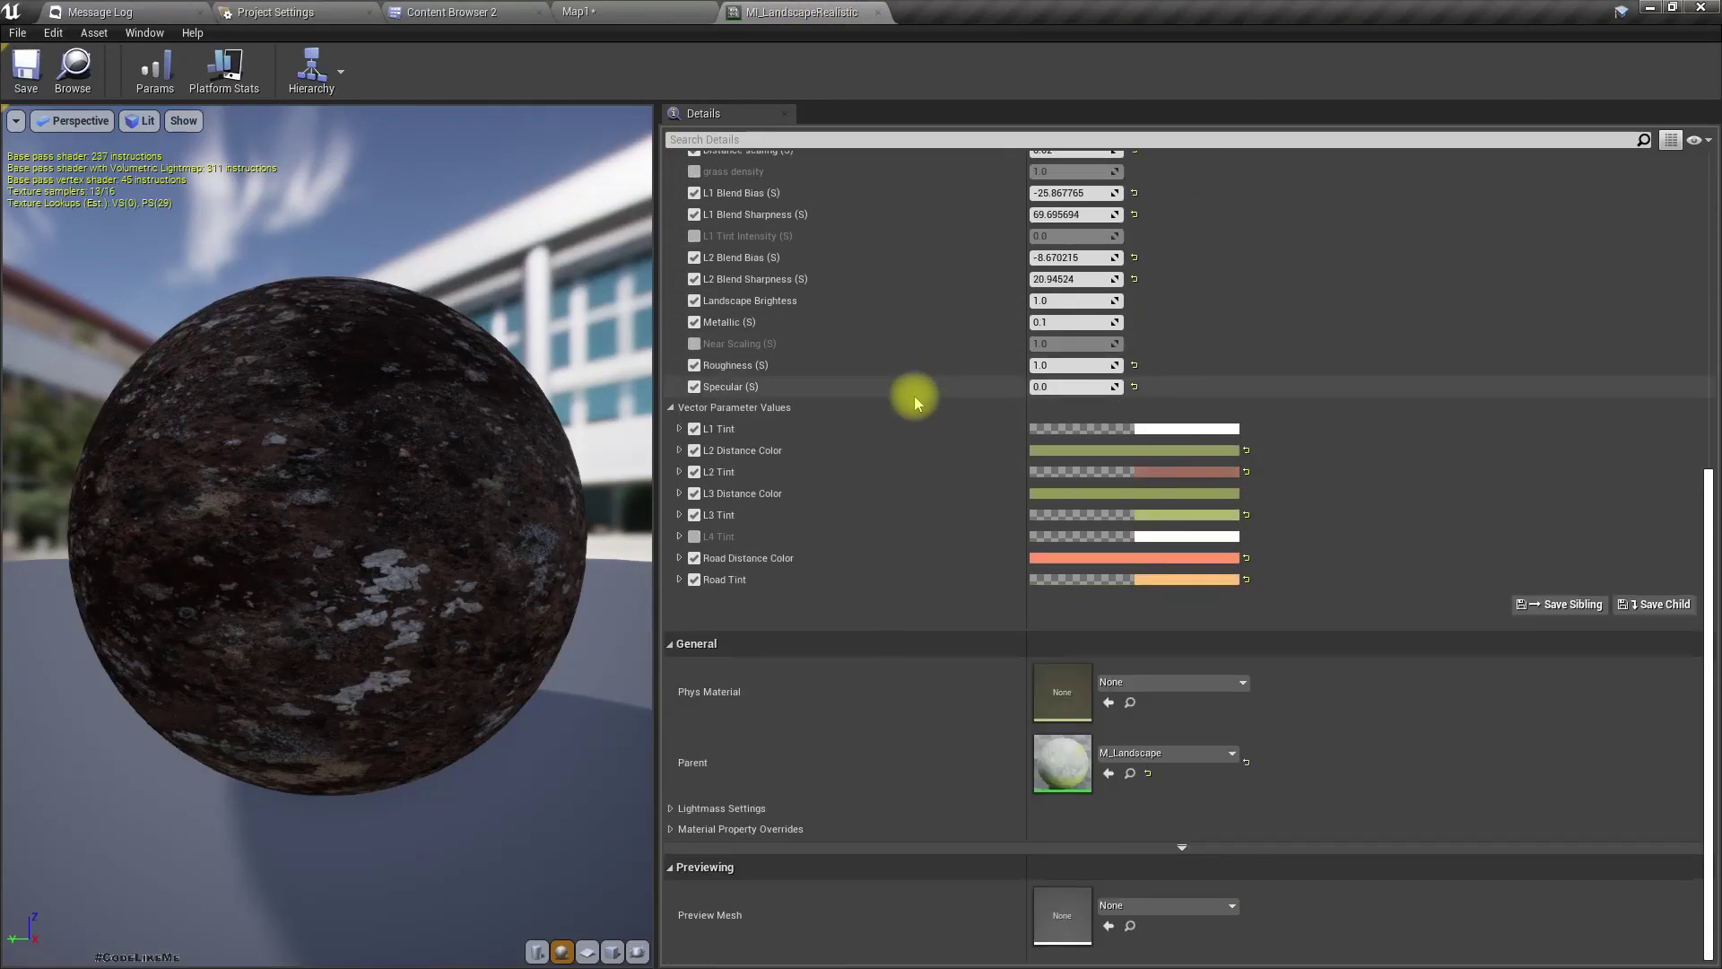
double_click(1053, 752)
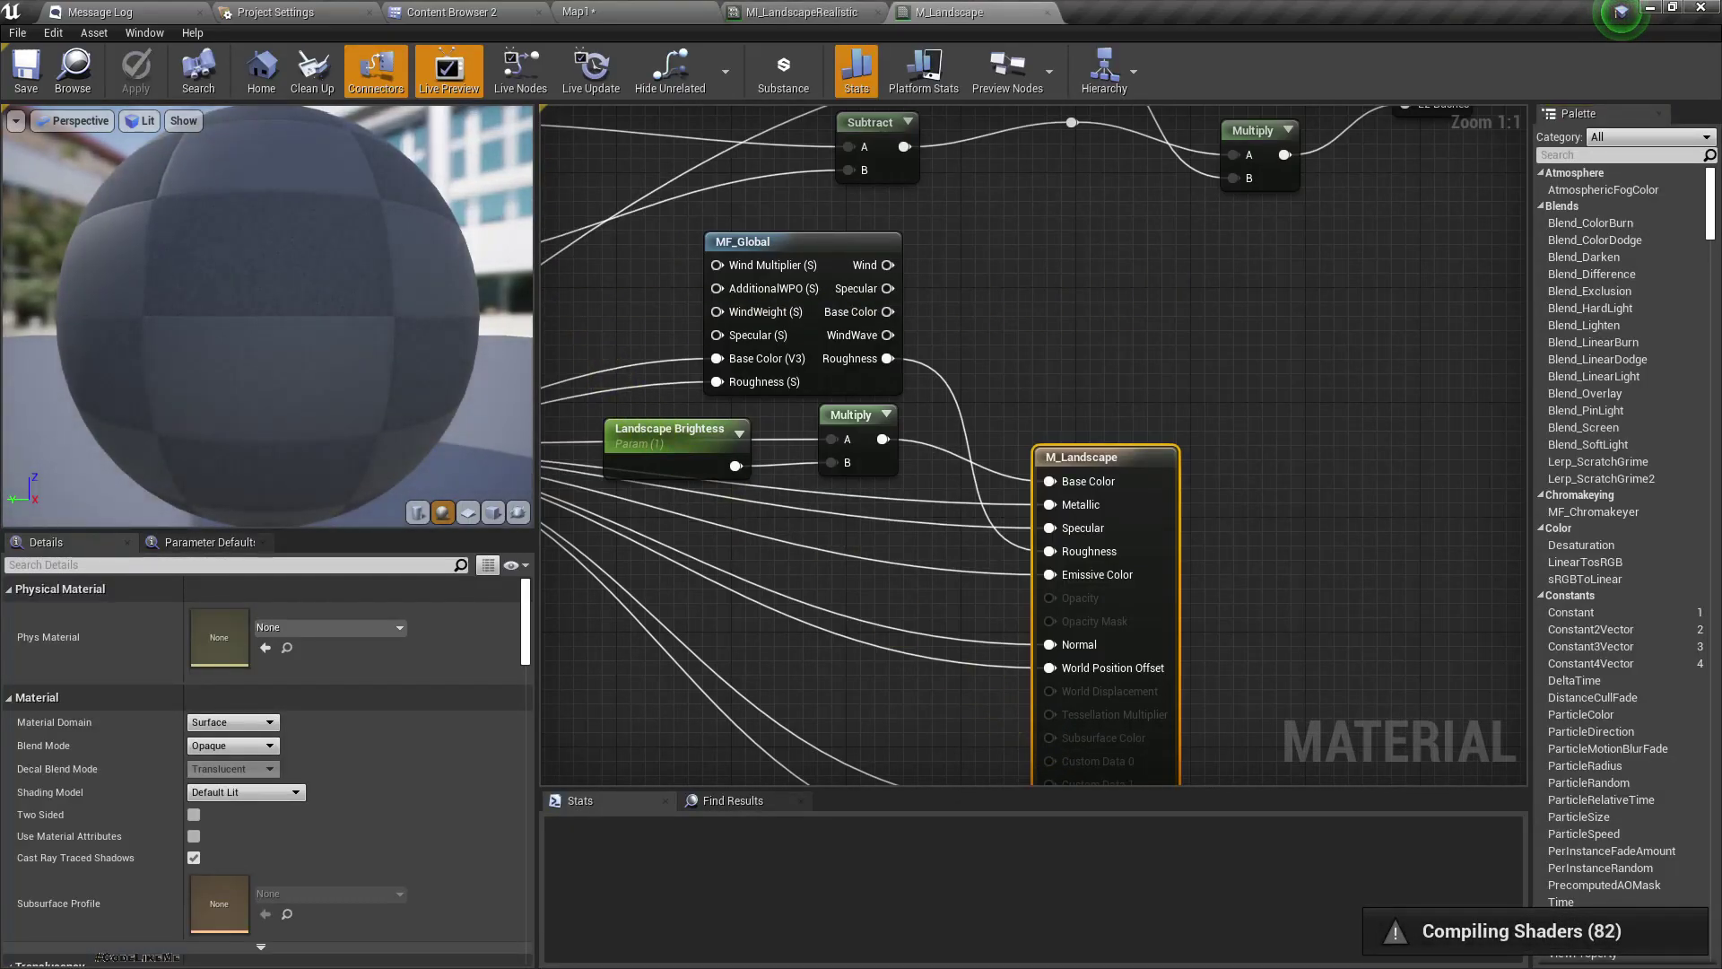
click(1261, 392)
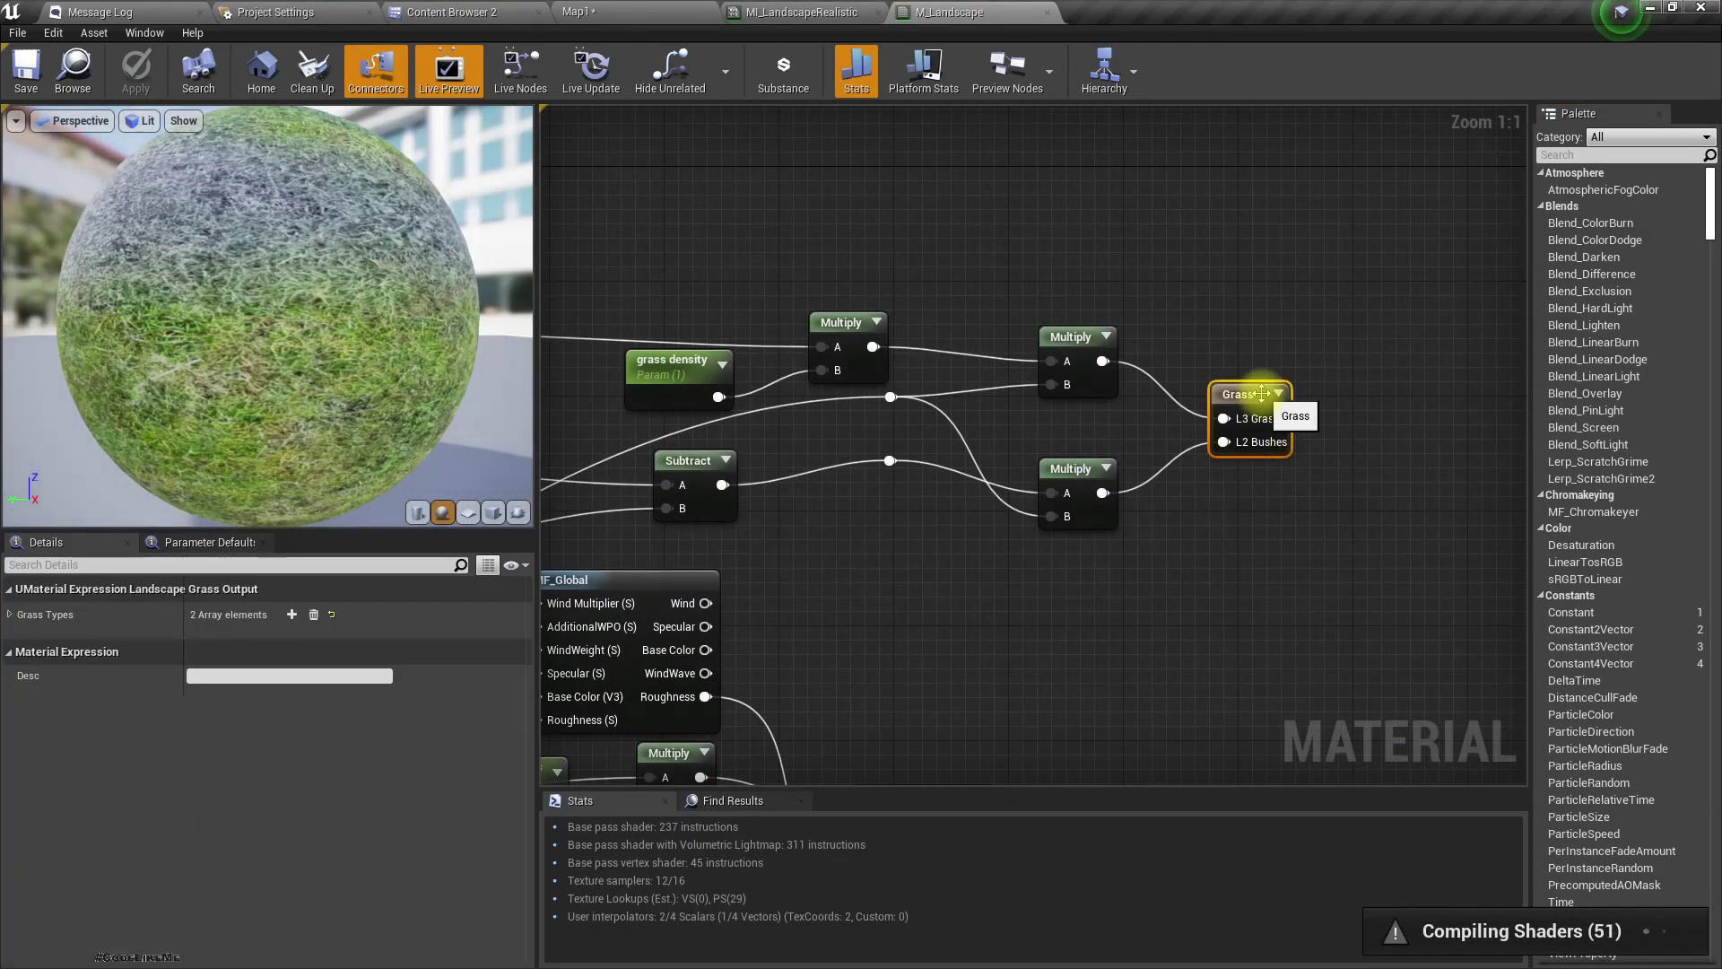
click(10, 614)
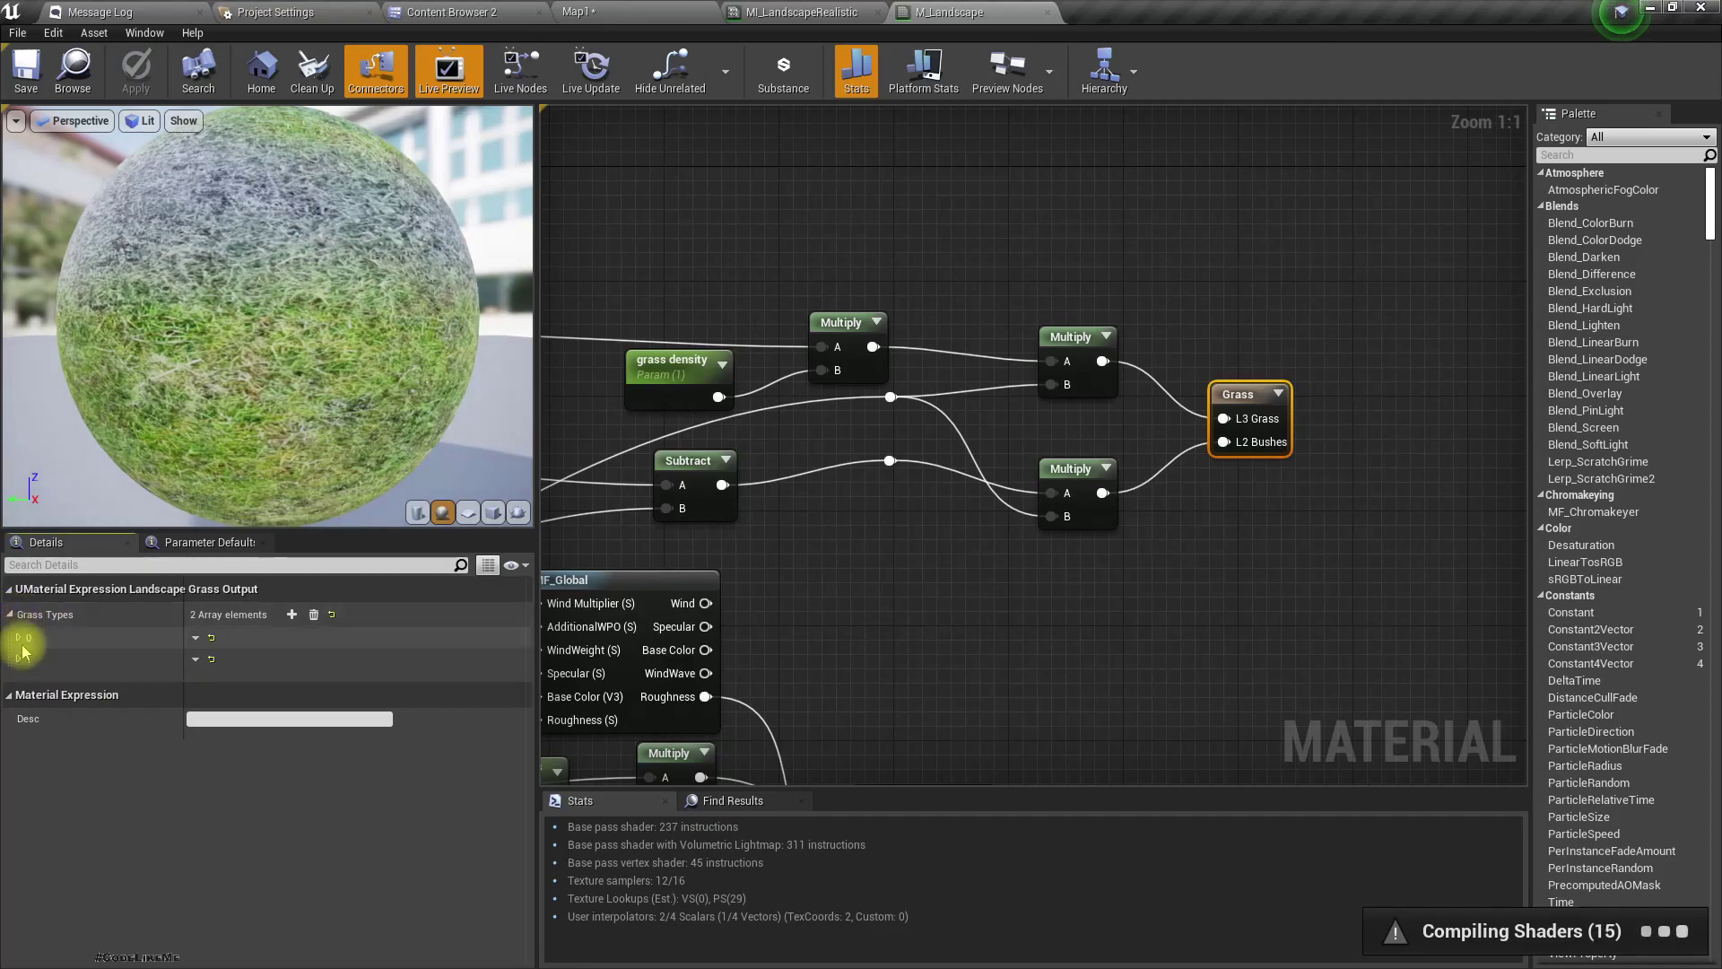
click(20, 638)
Open GT_1, expand its grass variety 0, and inspect its Grass1 mesh in the mesh editor.
double_click(229, 715)
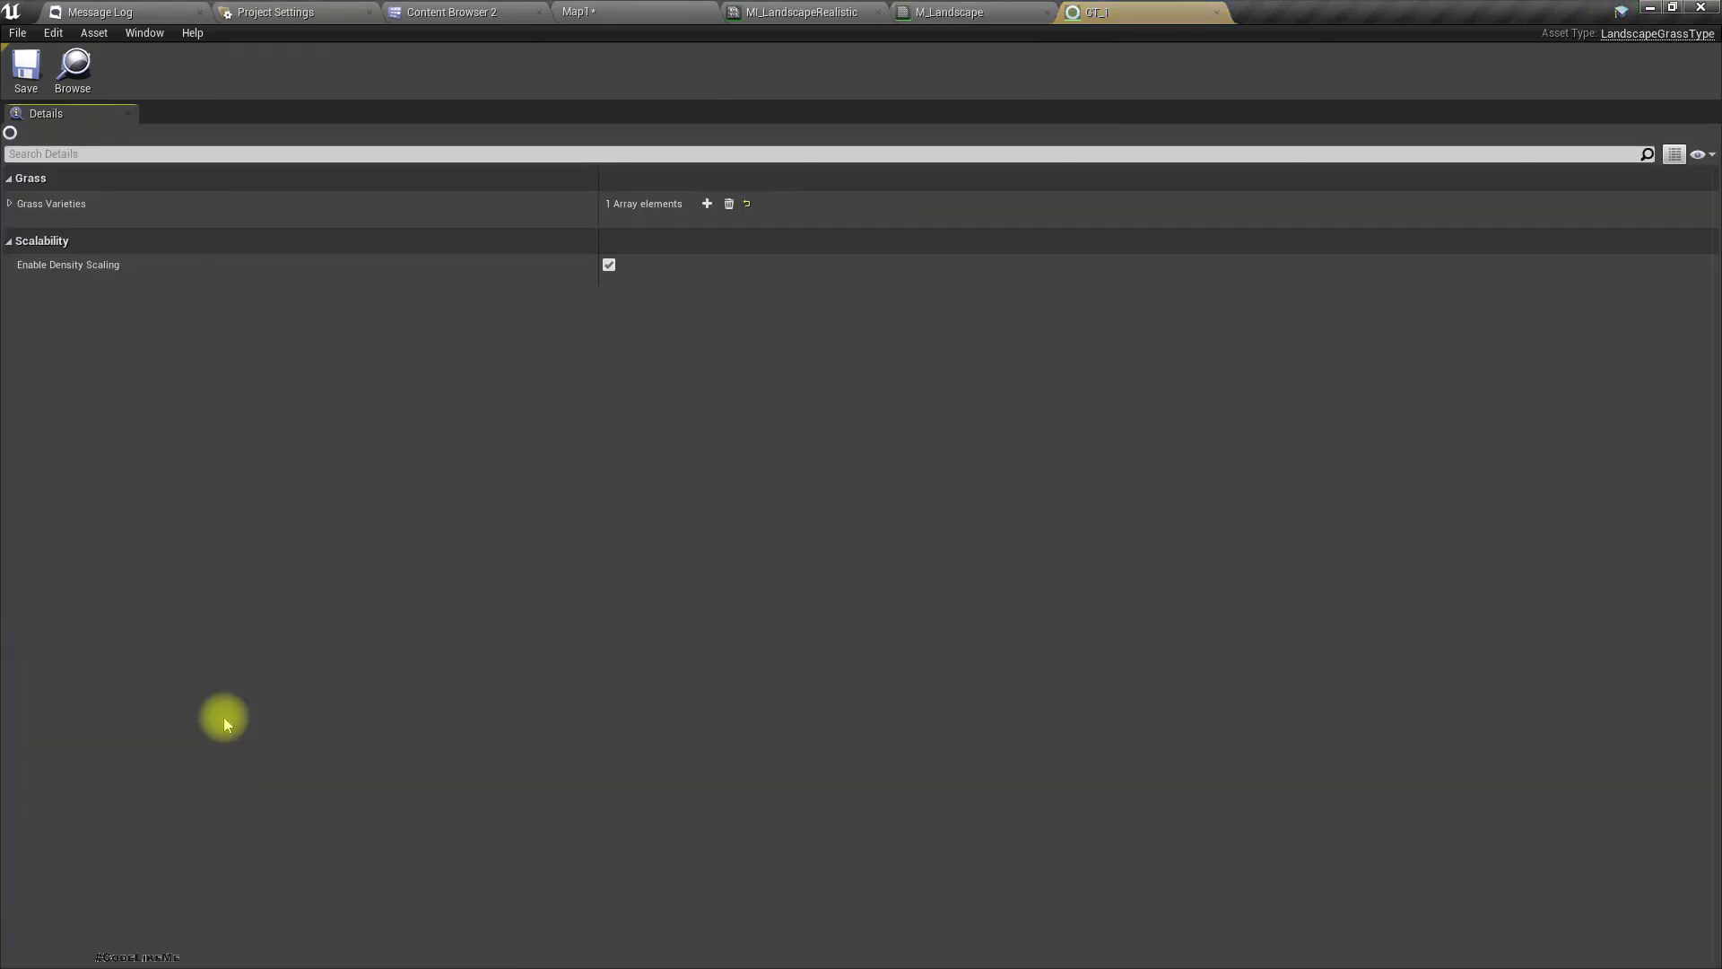
click(10, 204)
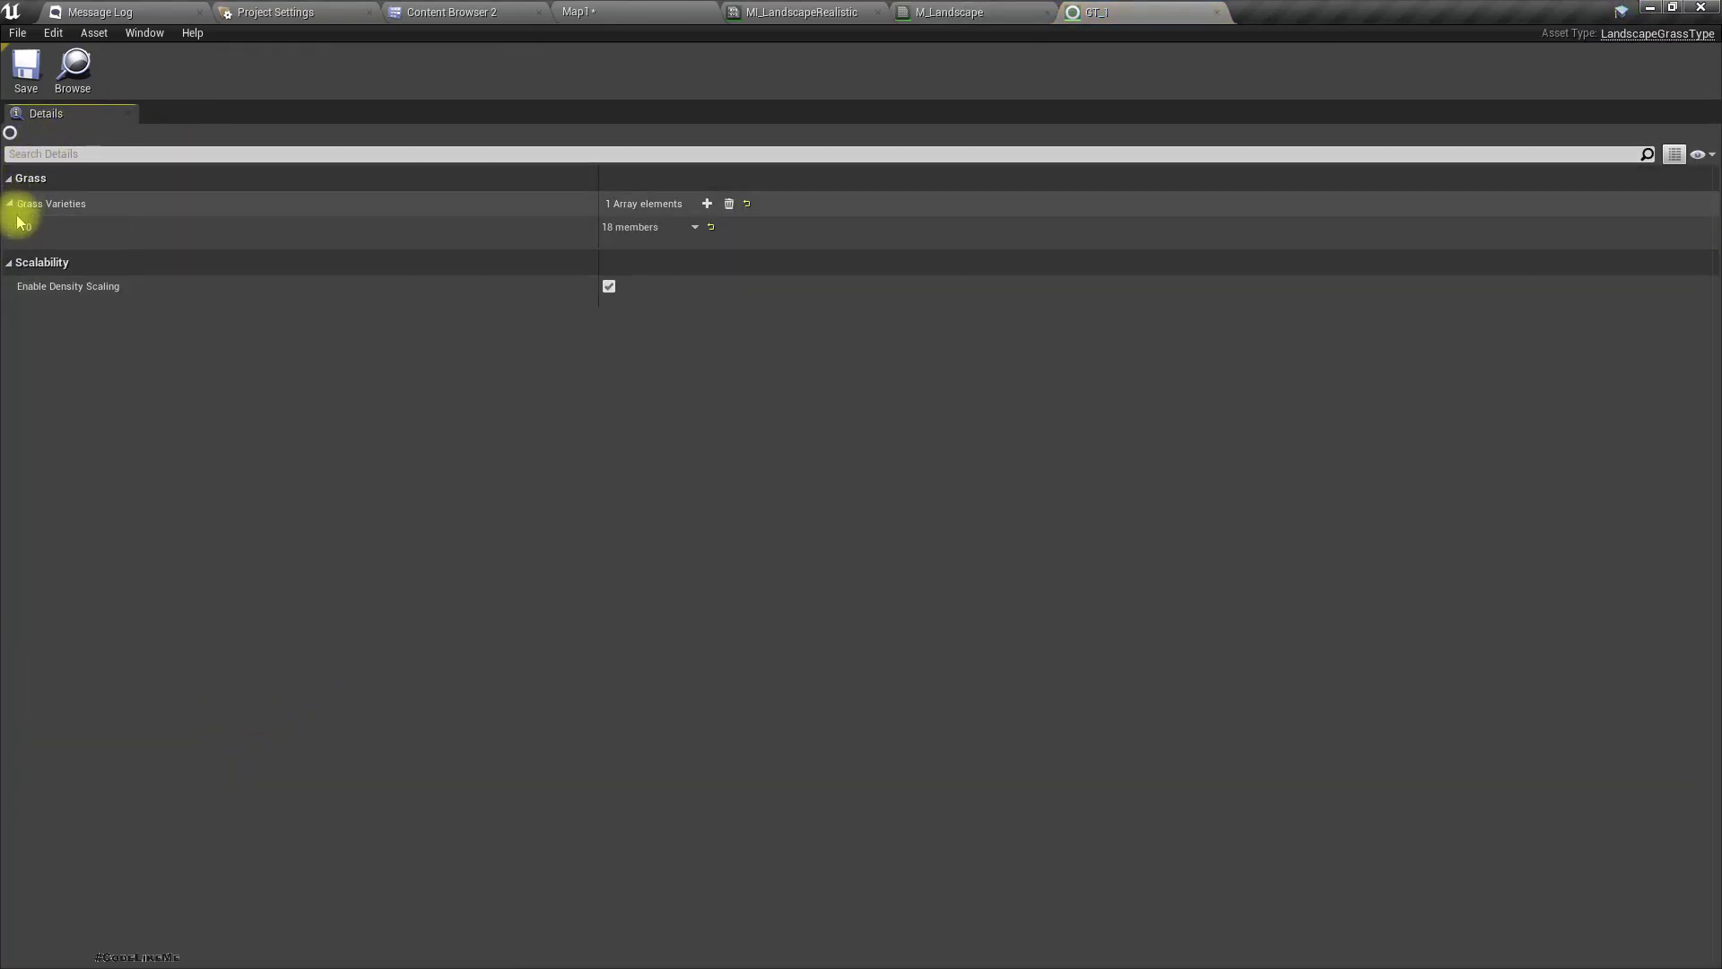
click(18, 226)
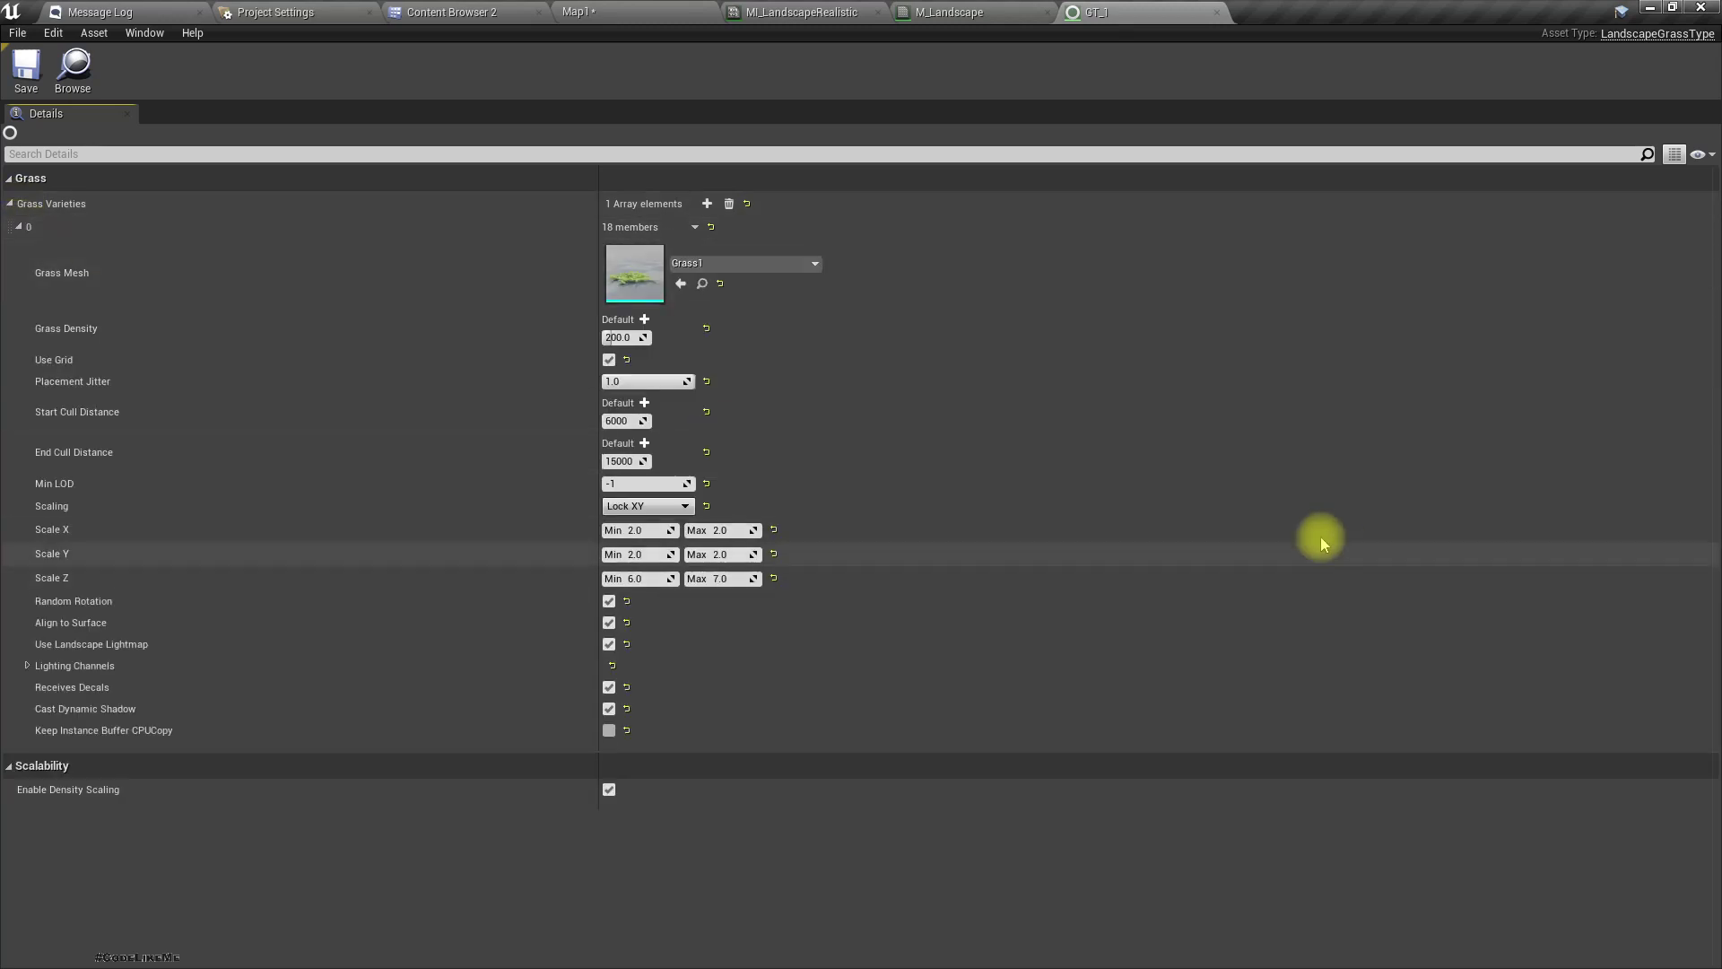
double_click(633, 276)
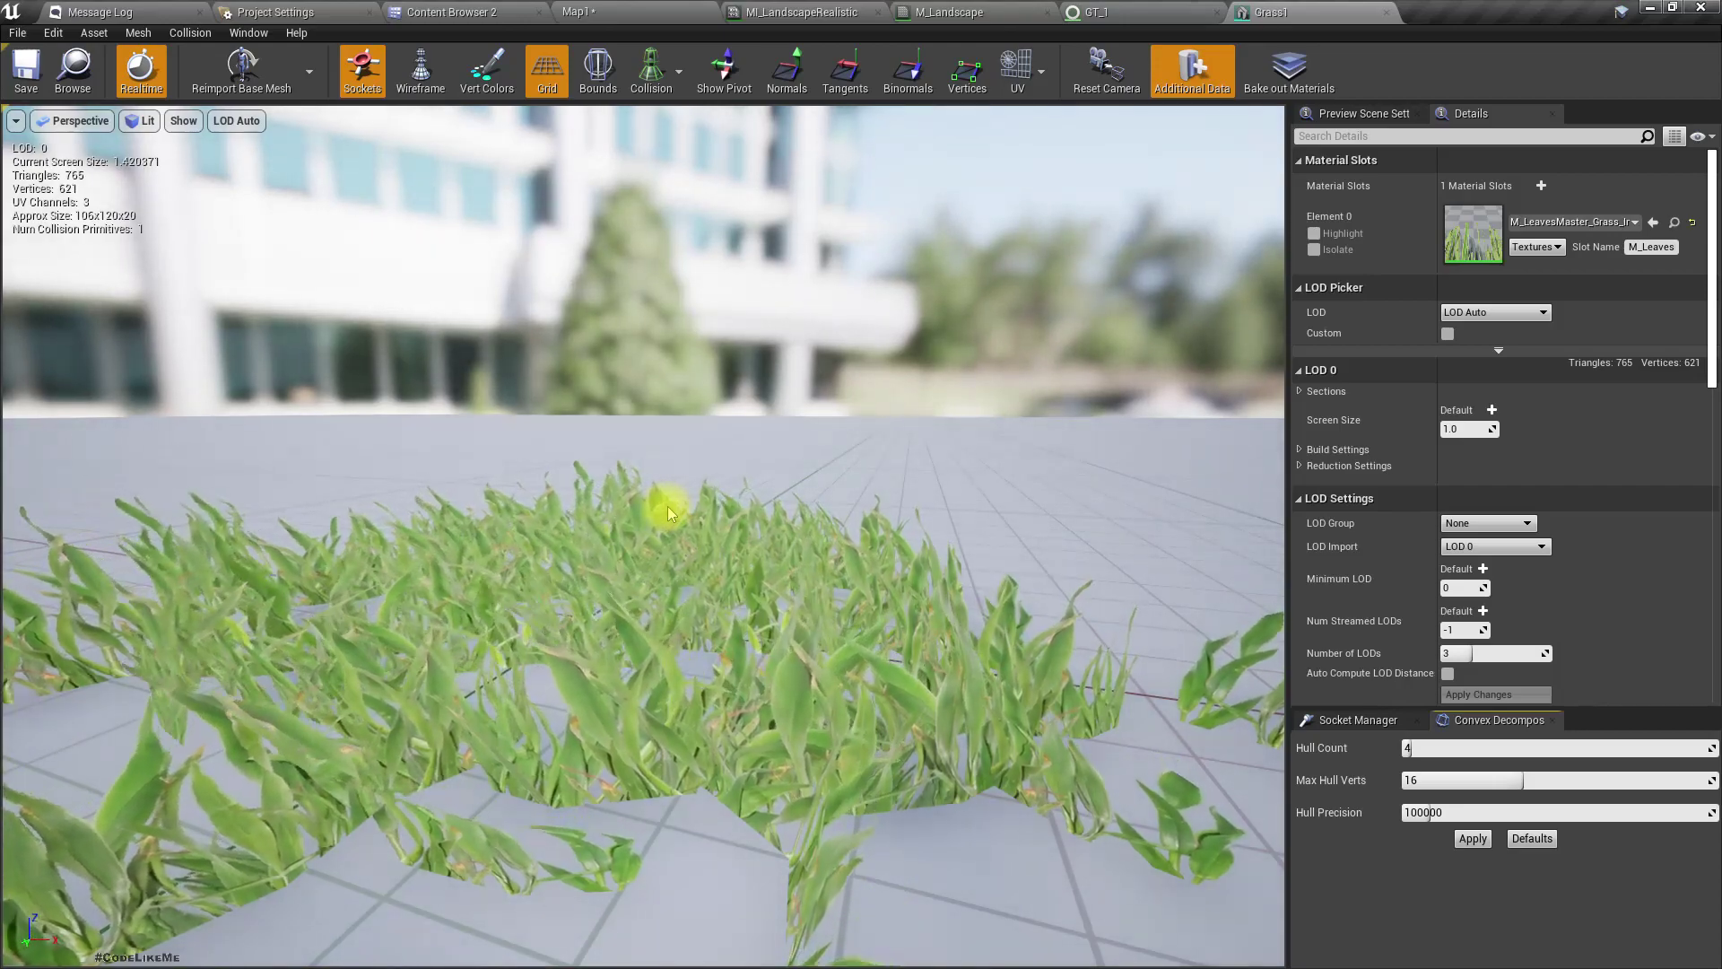
scroll(669, 513, down, 5)
scroll(668, 513, up, 3)
scroll(668, 513, up, 5)
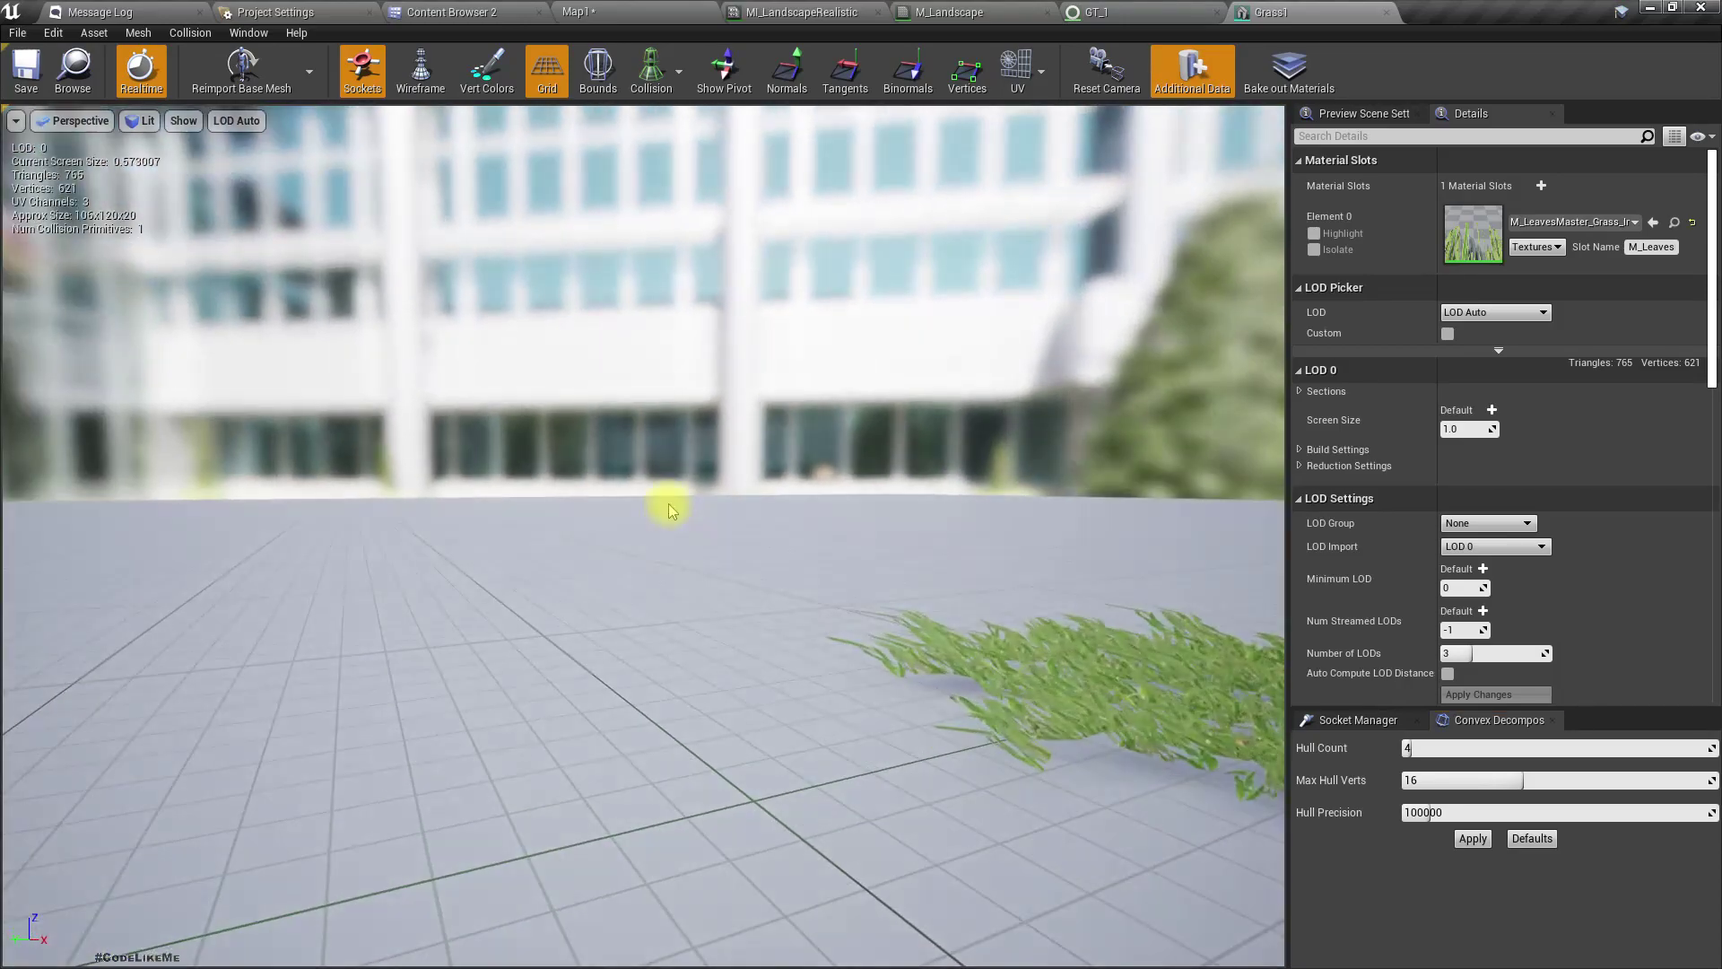
drag(668, 511, 705, 536)
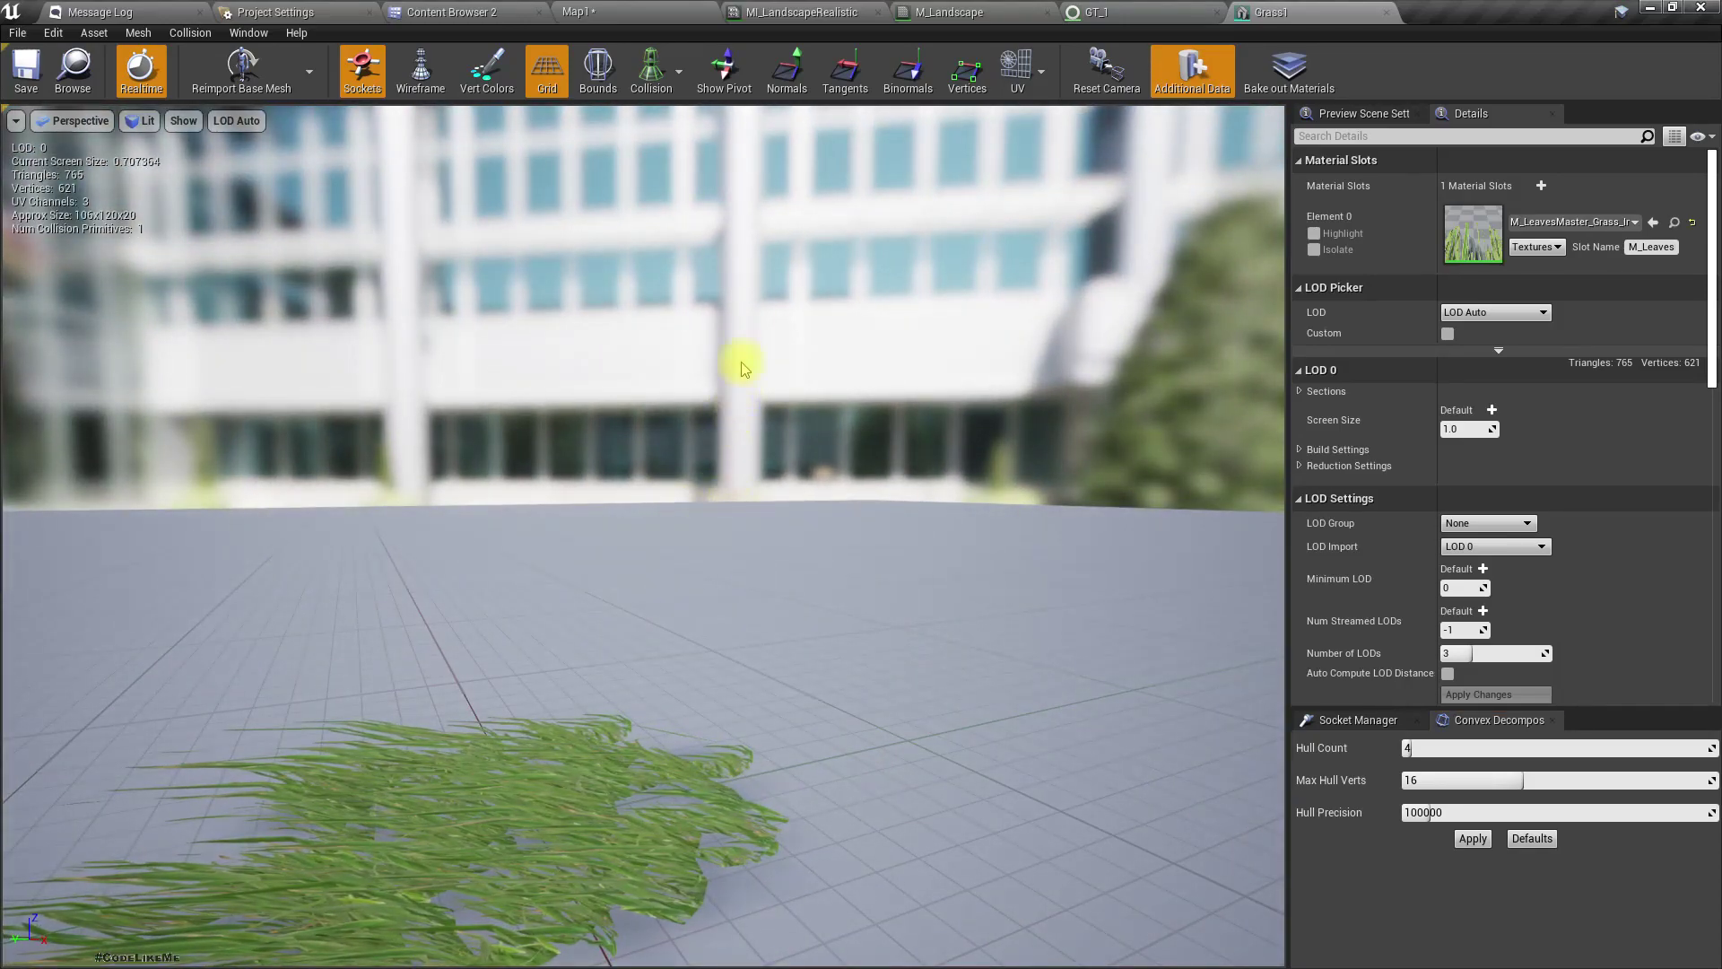
Find GT_2 in the Foliage folder, review its grass variety 0, then return to Grass1.
click(1098, 13)
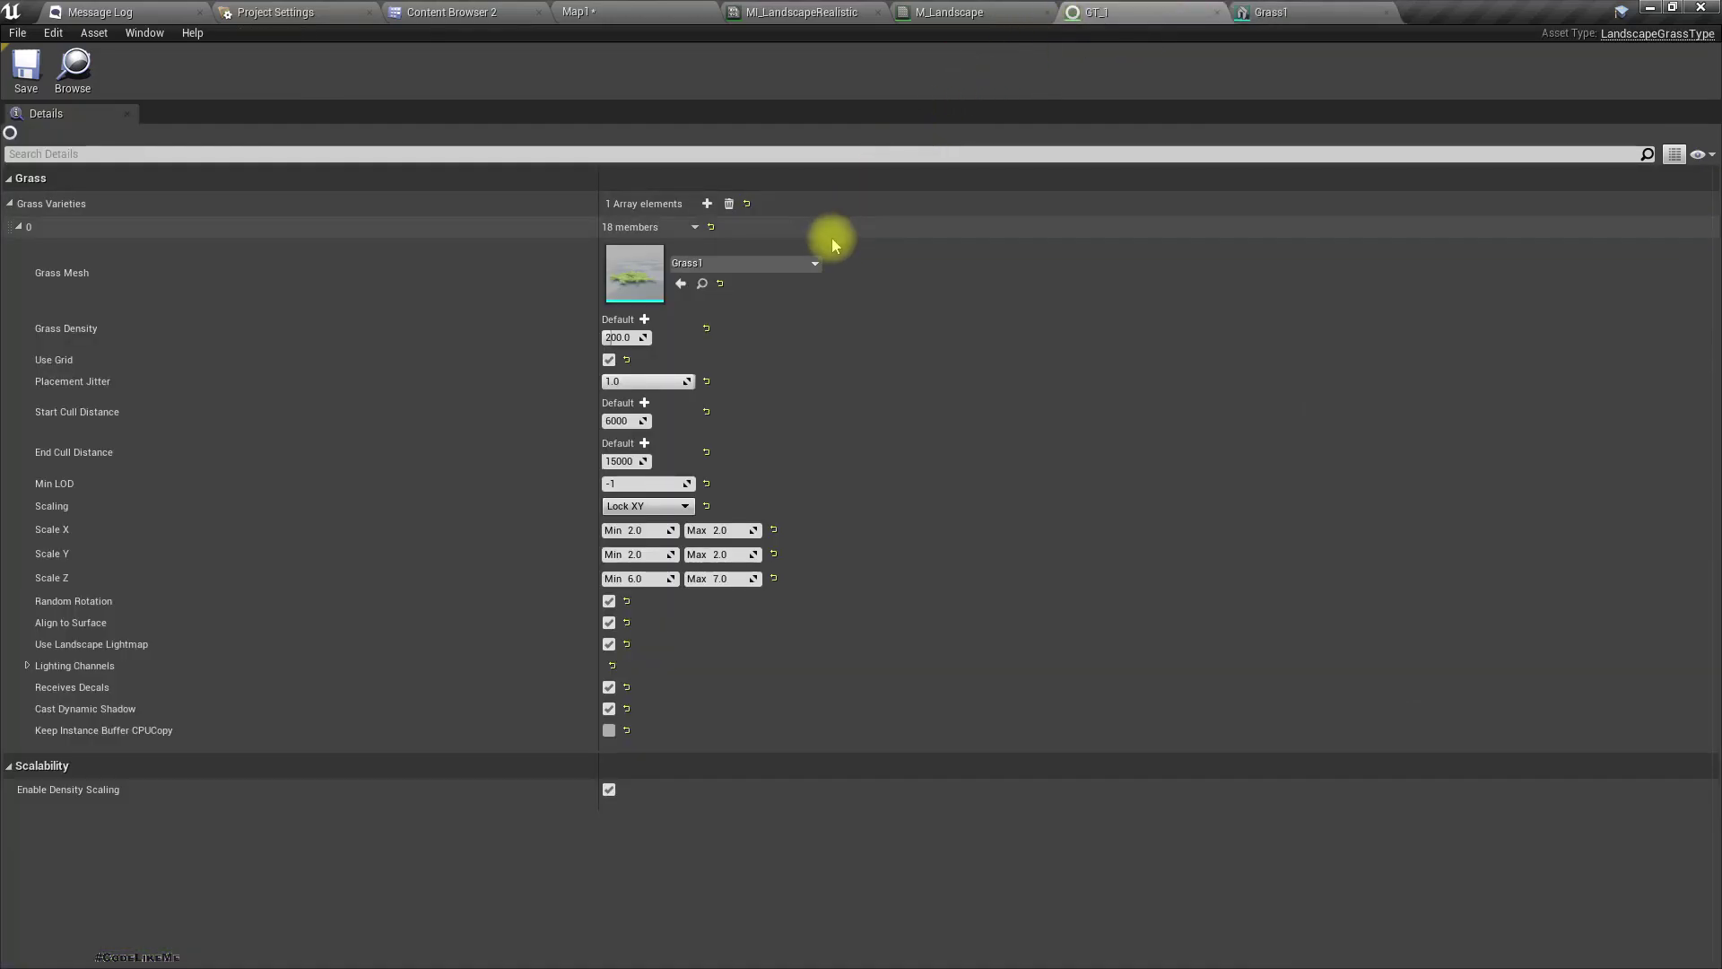
click(976, 9)
click(1157, 9)
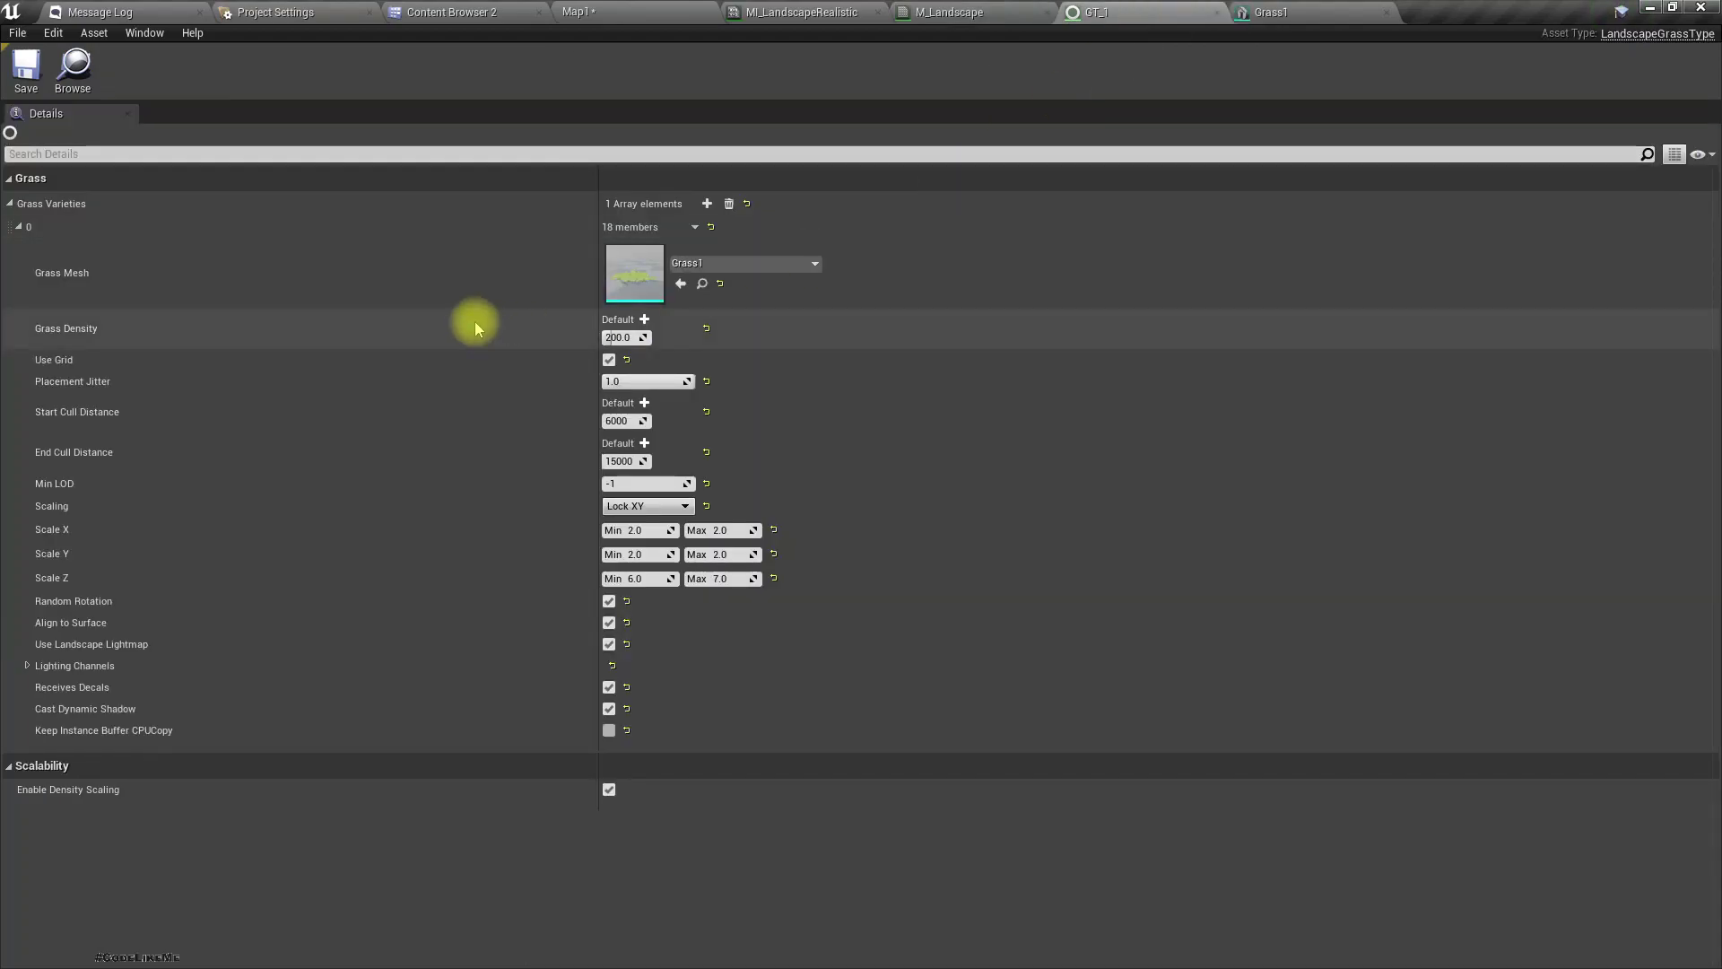
click(76, 76)
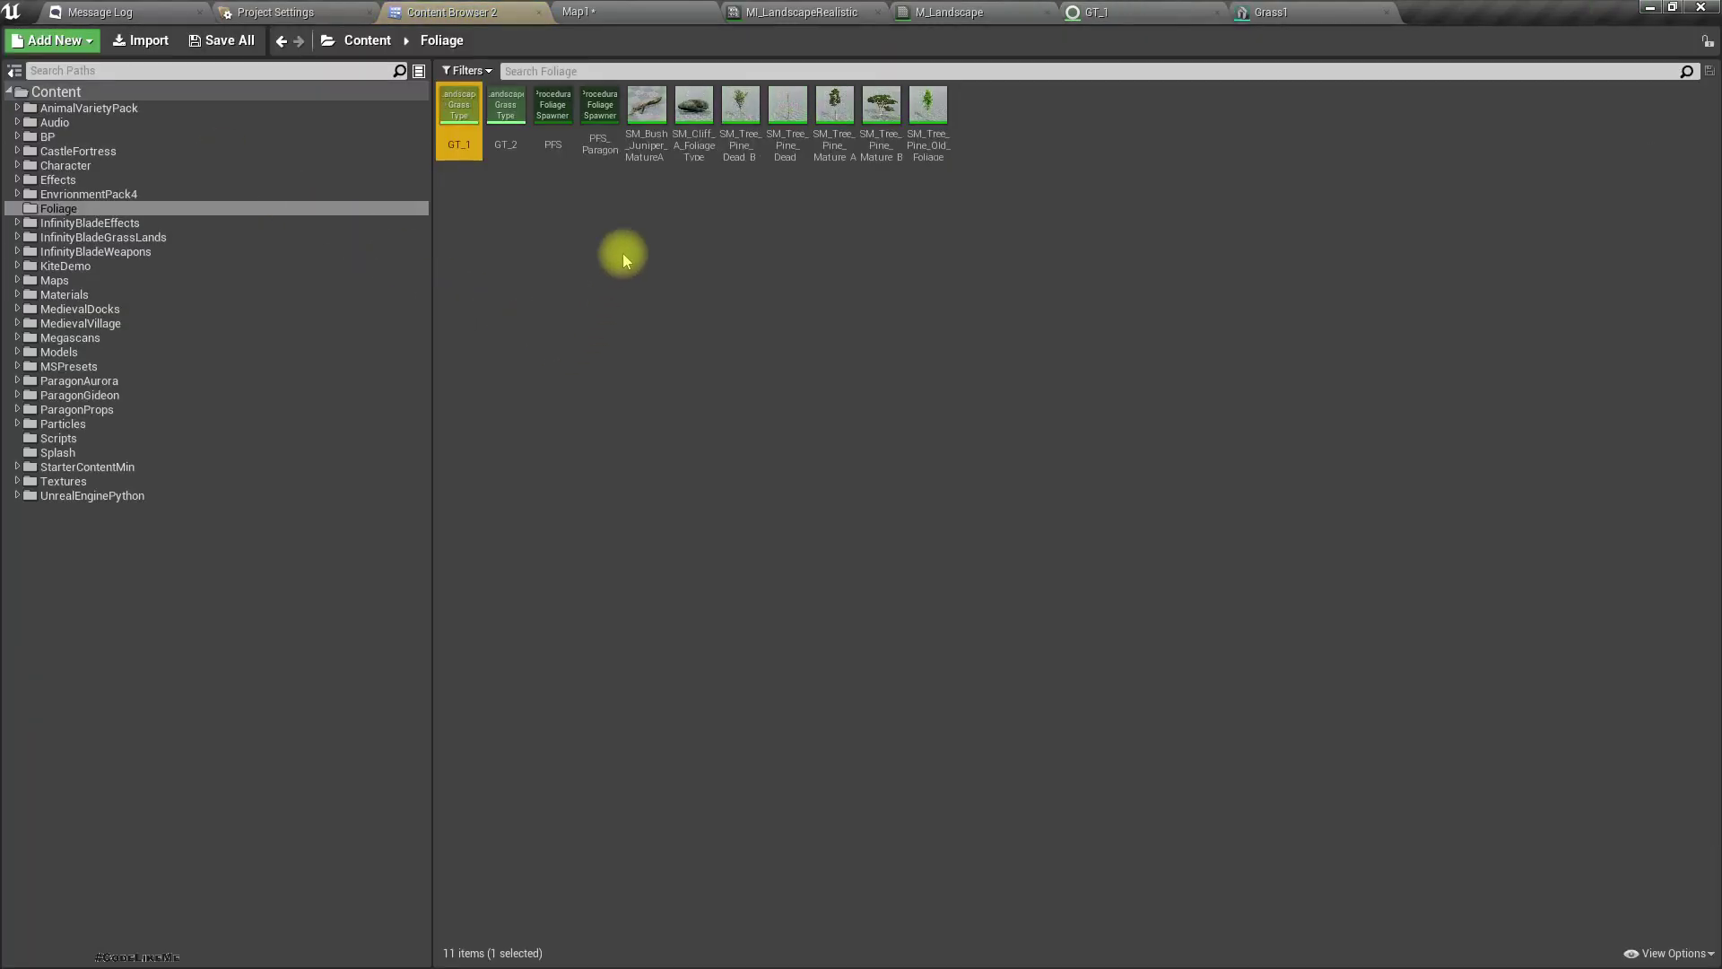
double_click(502, 112)
click(8, 204)
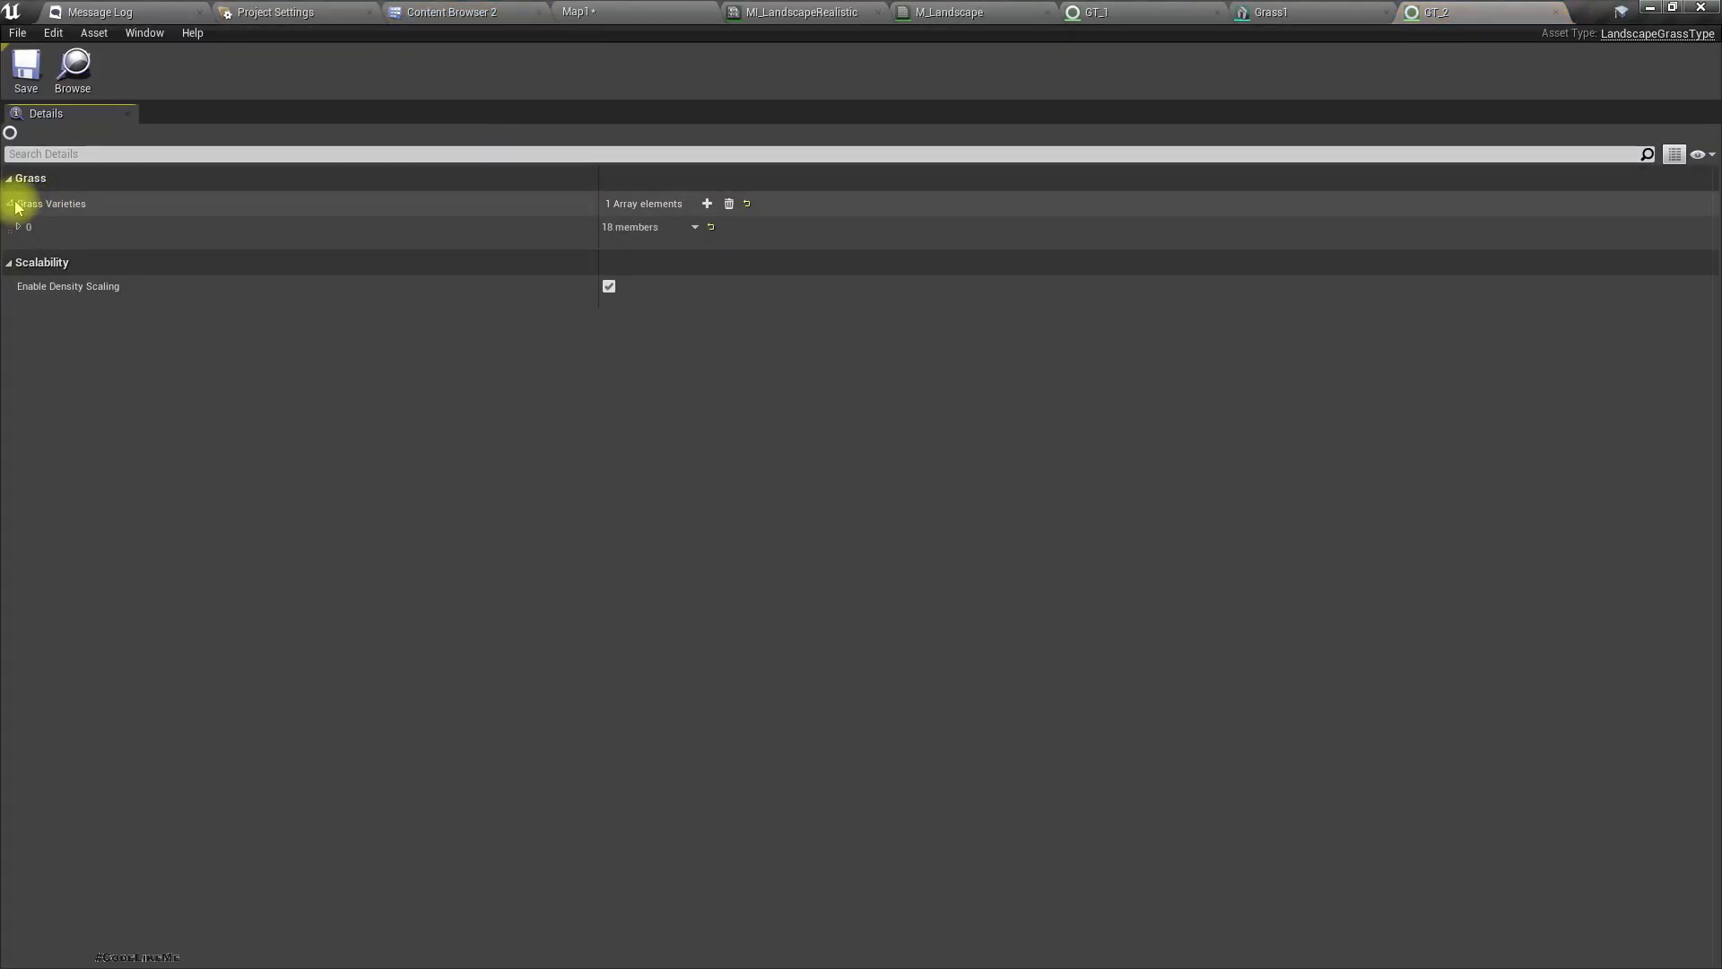
click(21, 229)
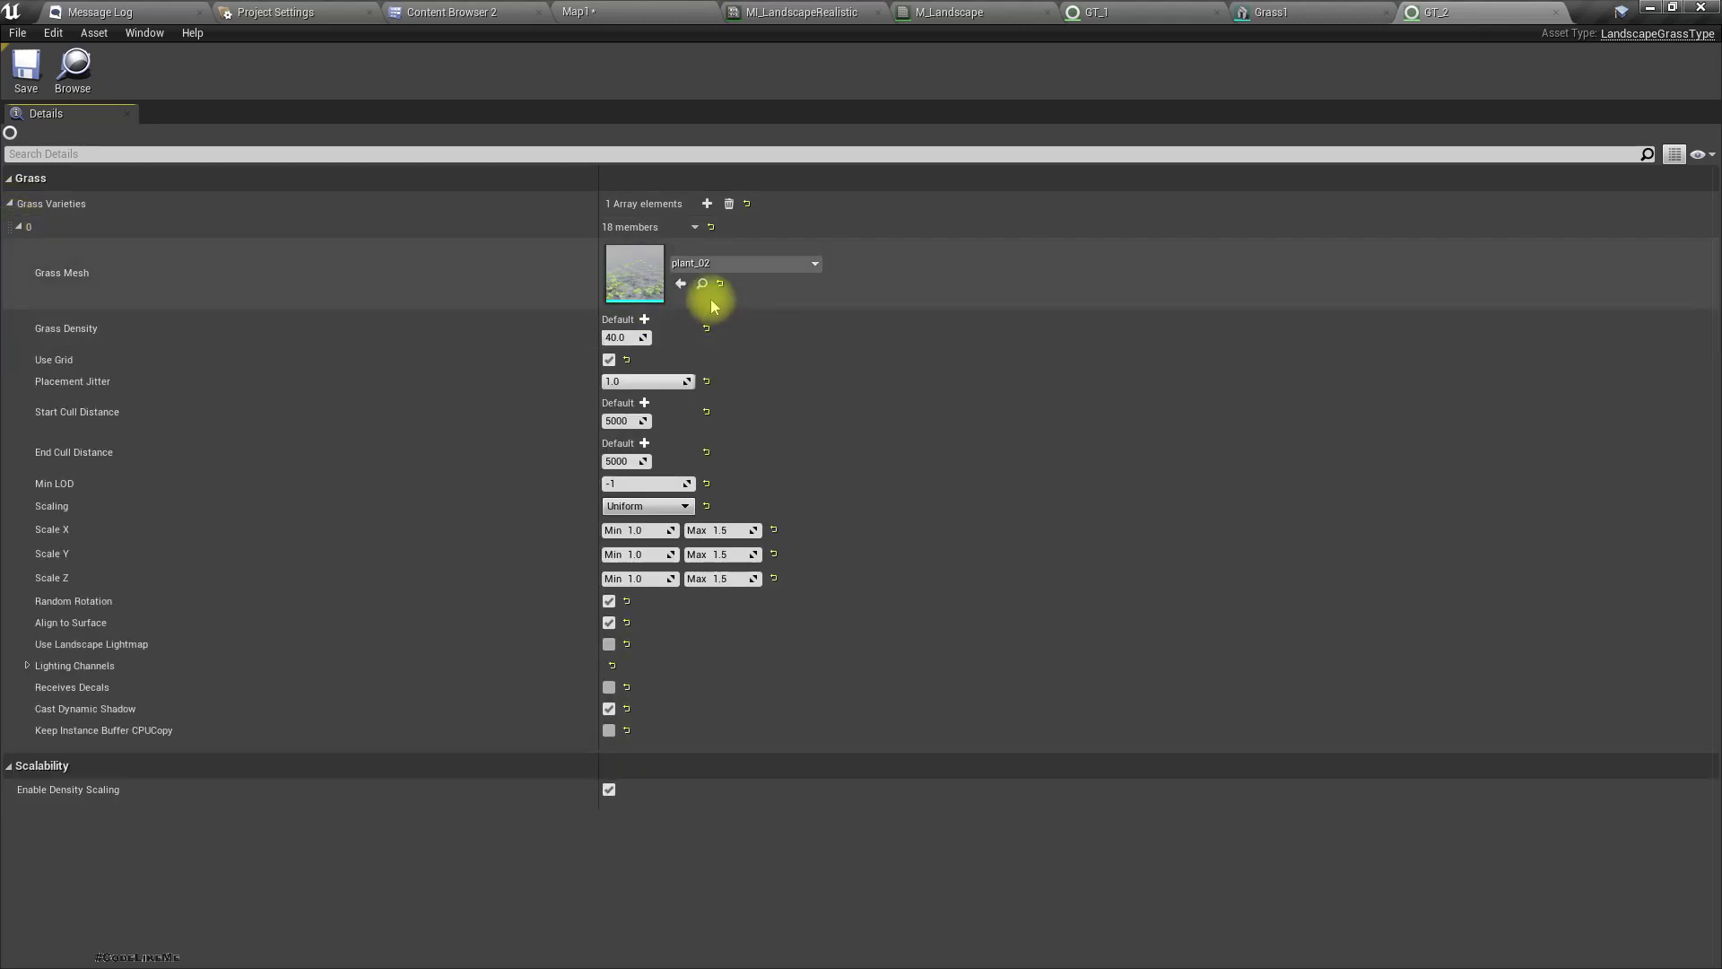
click(1251, 11)
mouse_move(1008, 413)
mouse_down()
mouse_move(814, 499)
mouse_move(826, 518)
mouse_move(905, 503)
mouse_up()
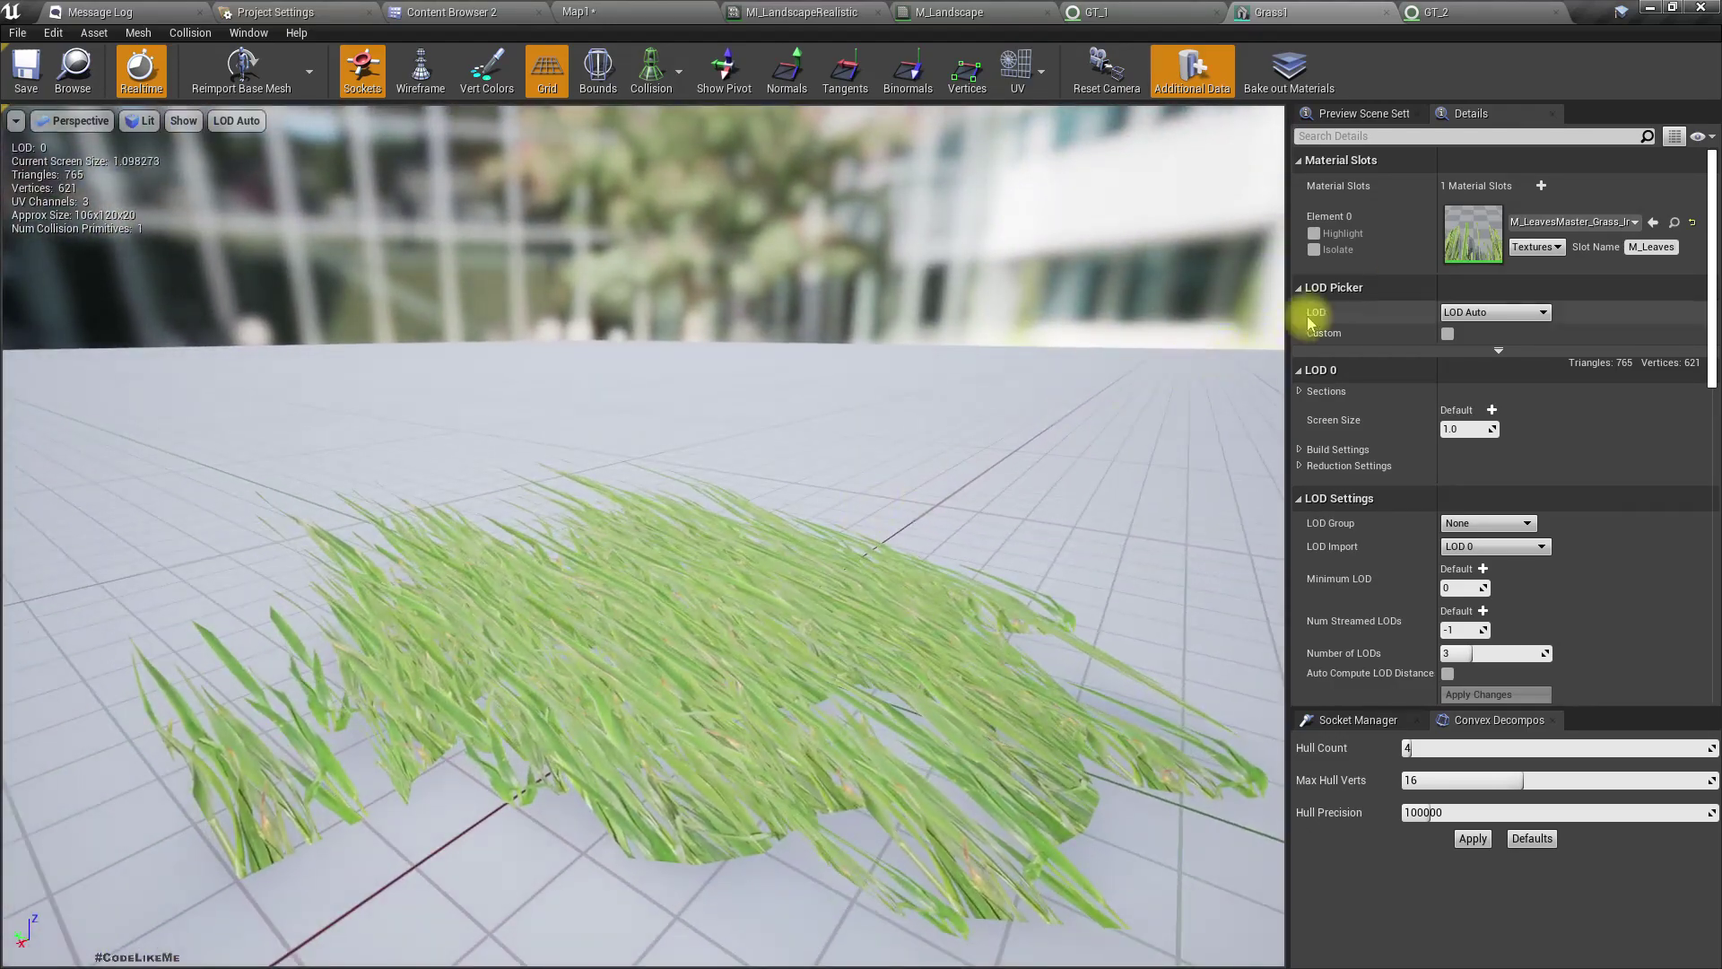
Open the grass leaves material instance and close all other asset editor tabs.
double_click(1476, 235)
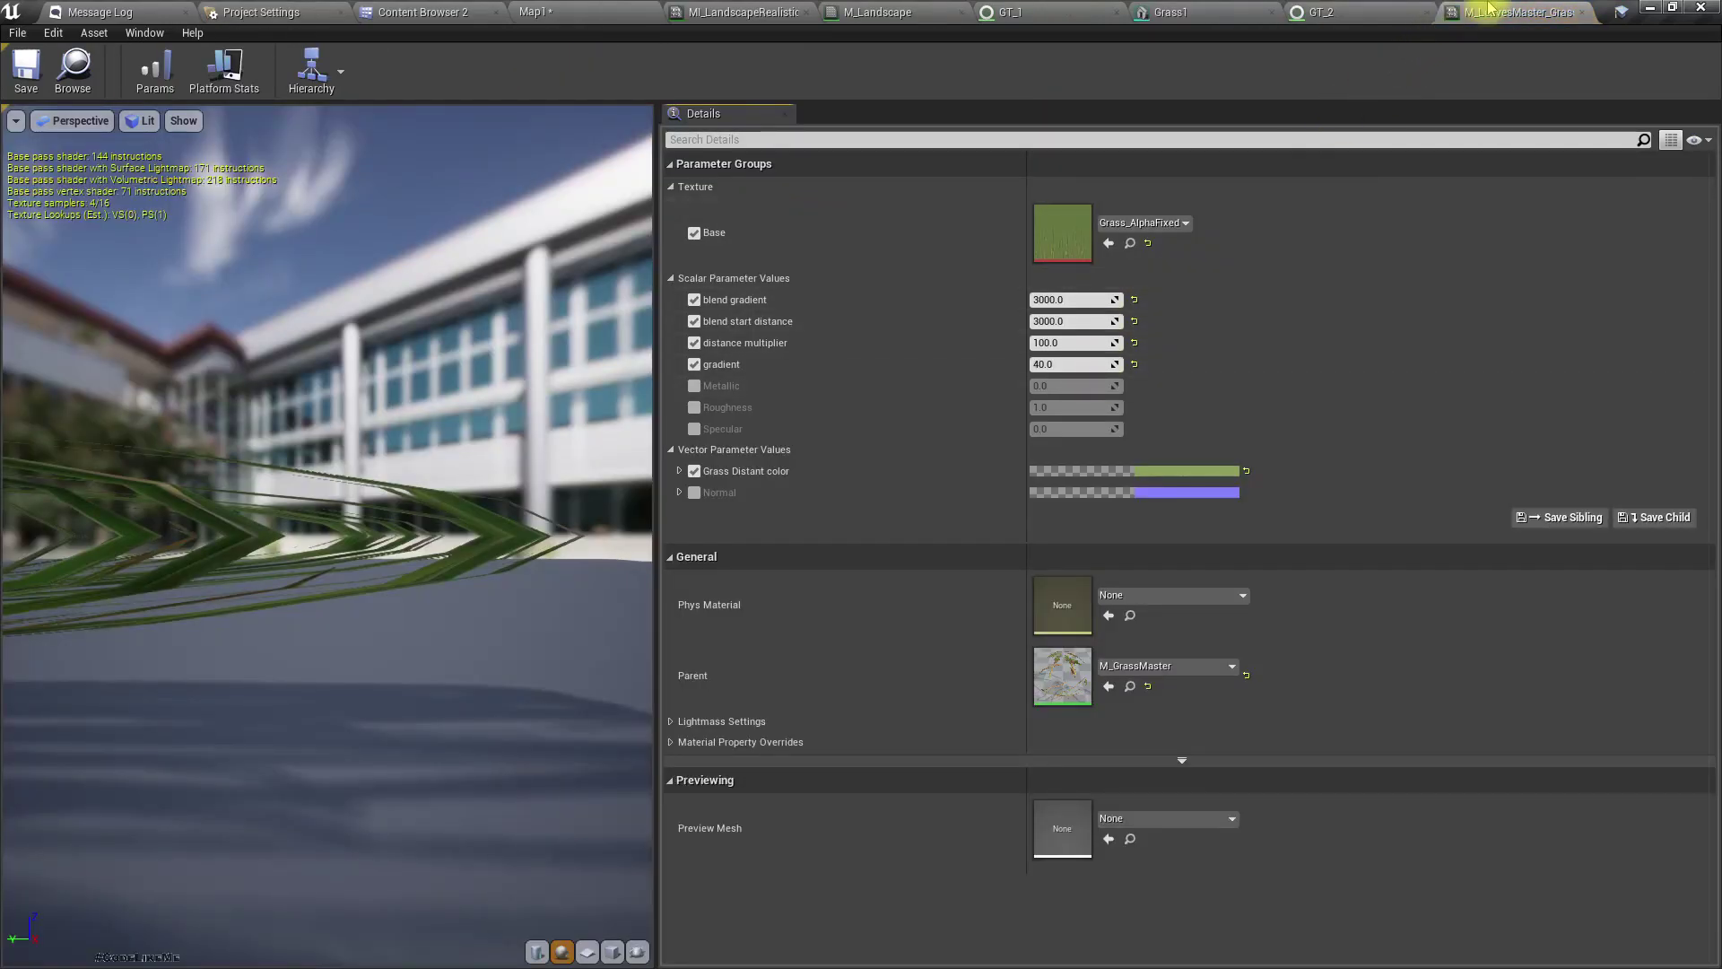
right_click(1502, 10)
click(1558, 93)
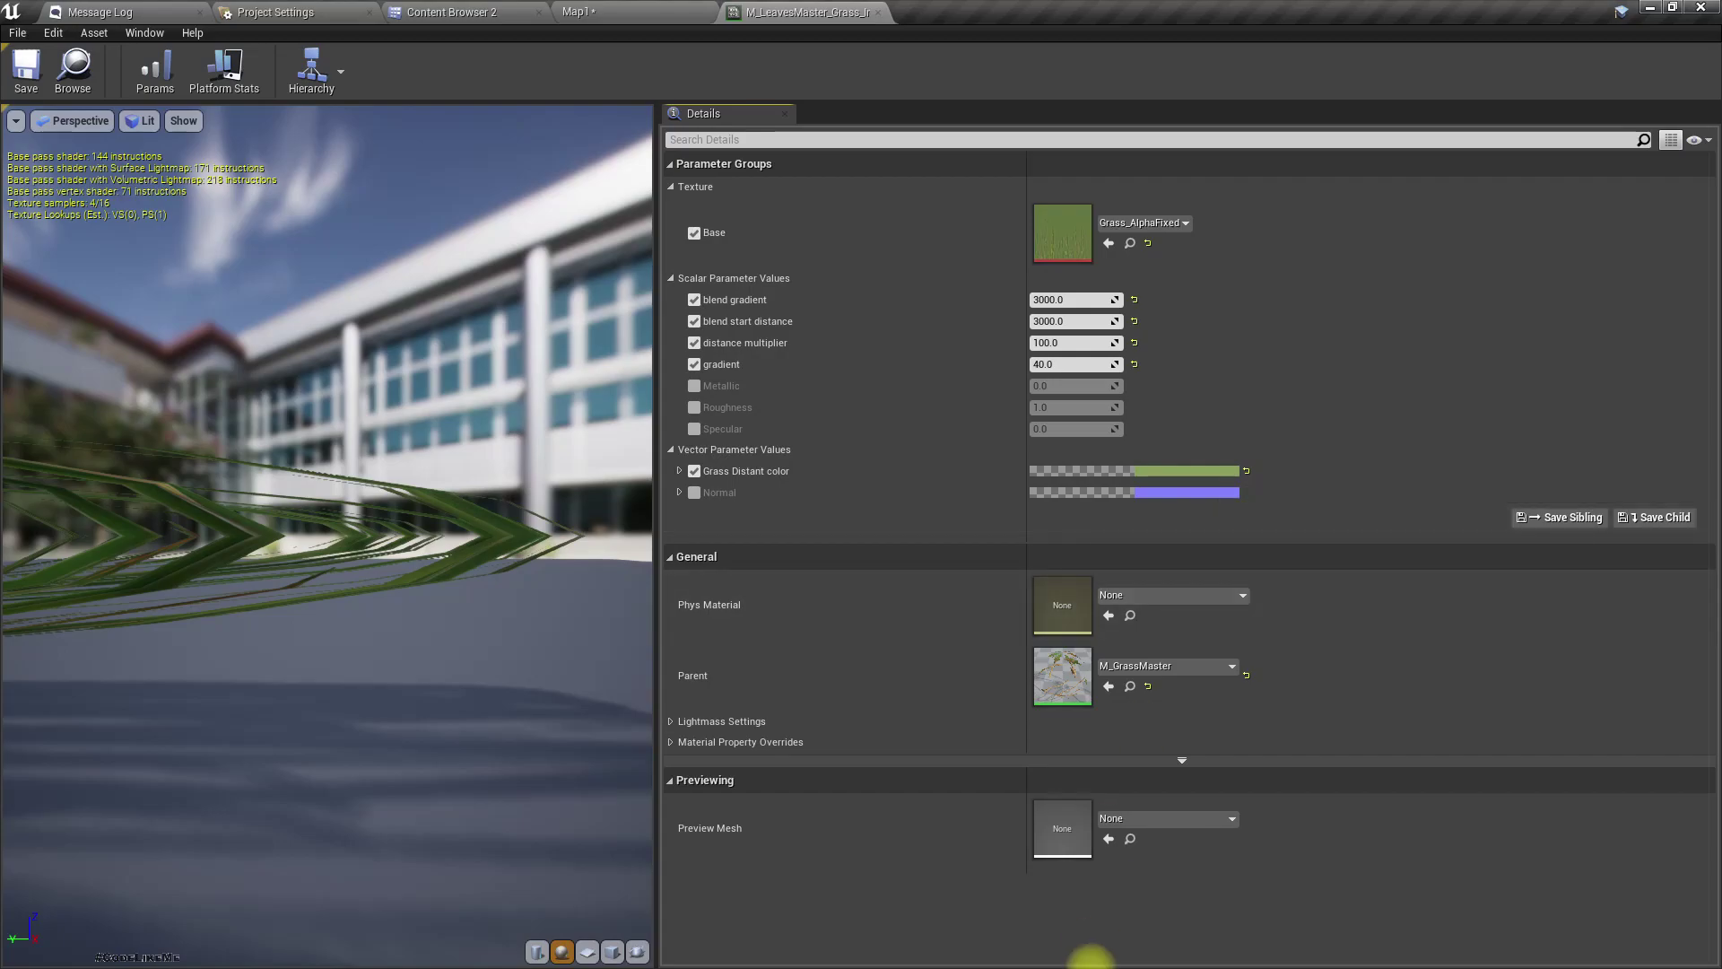
Open parent material M_GrassMaster and trace MF_WindBend's wire to World Position Offset.
double_click(1057, 678)
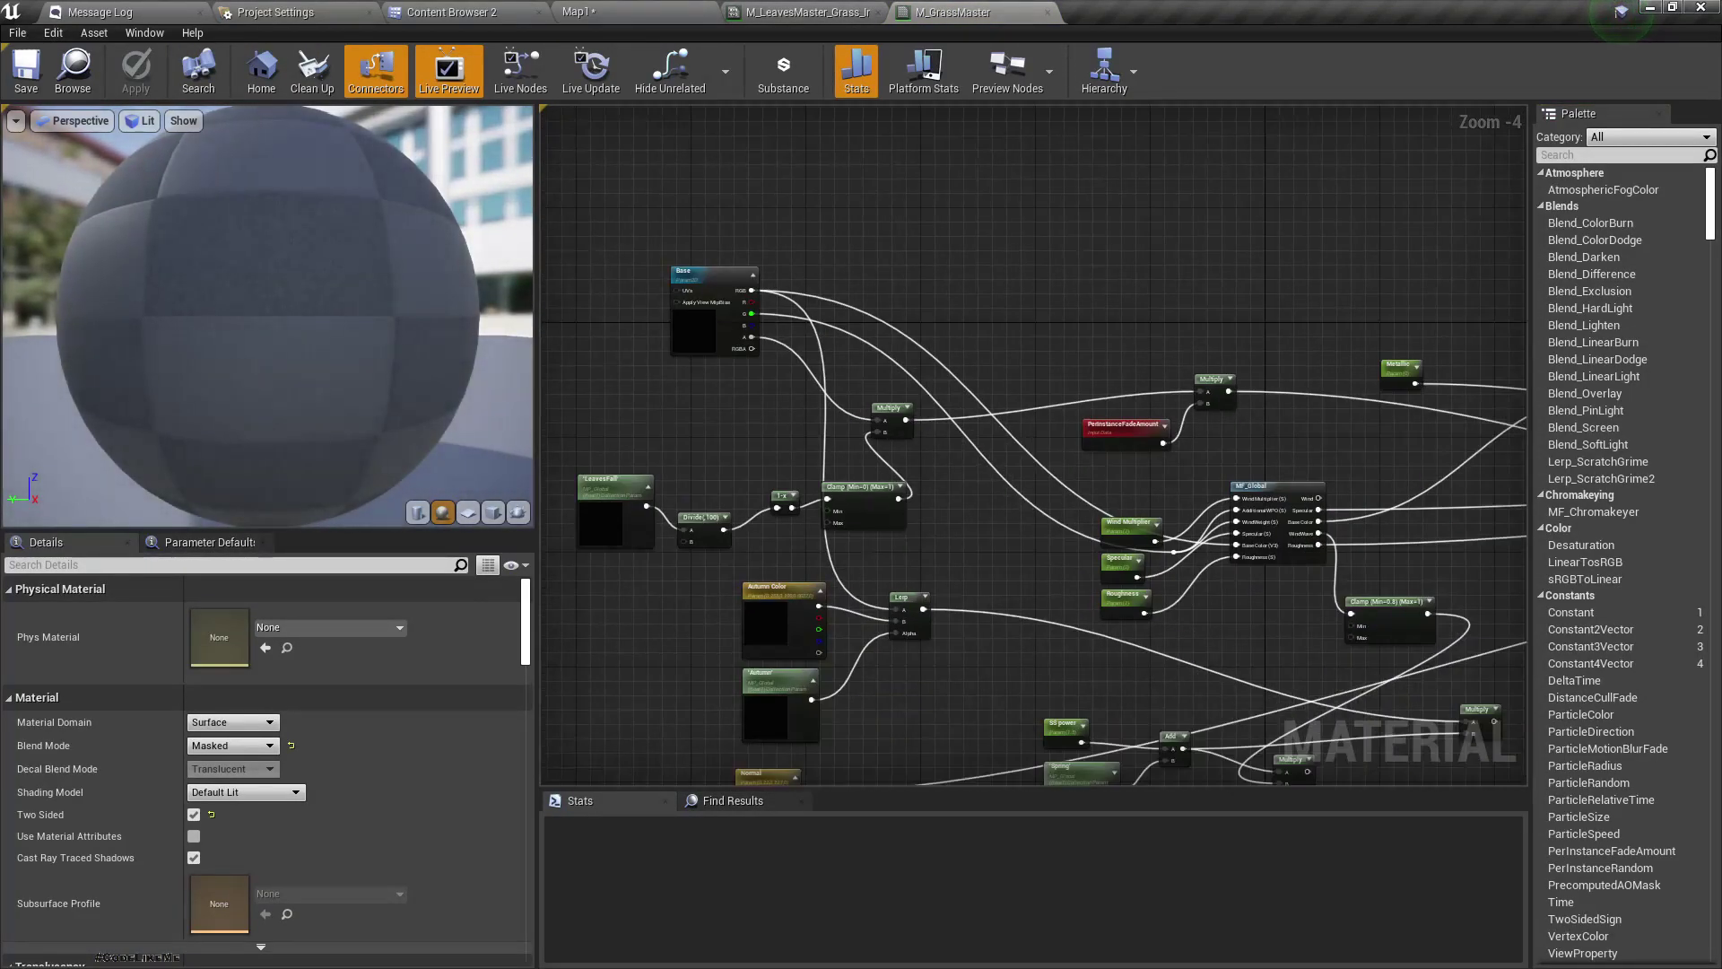
scroll(1202, 453, up, 1)
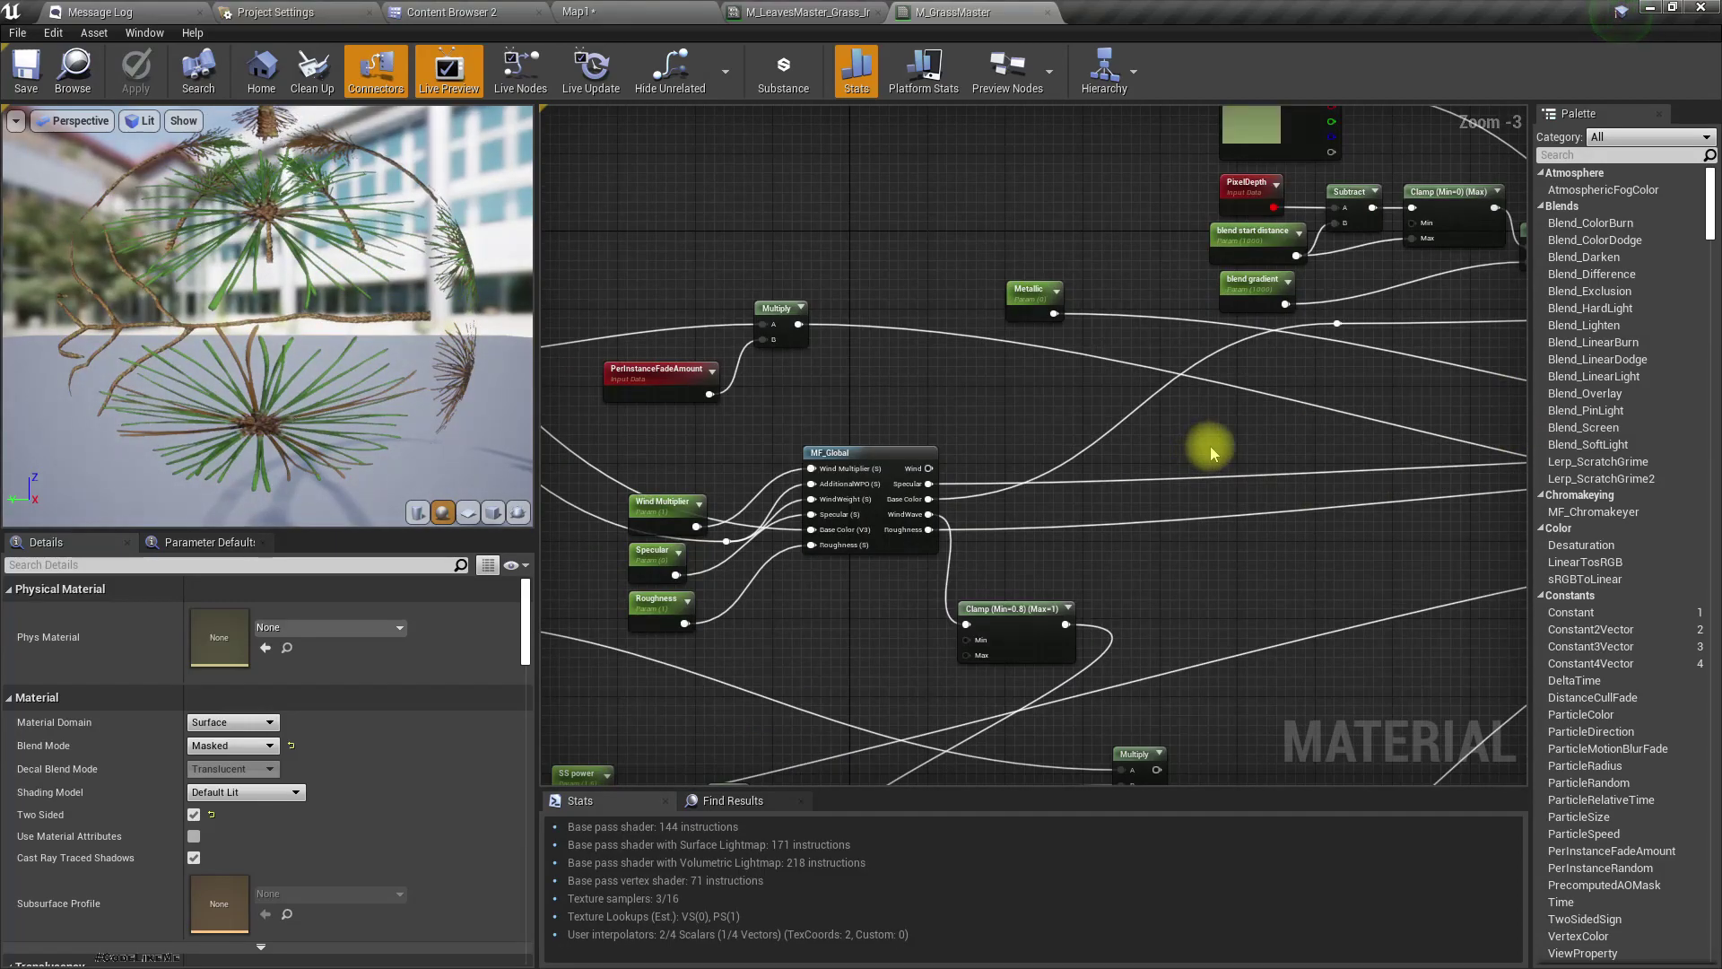
right_drag(1211, 453, 1175, 107)
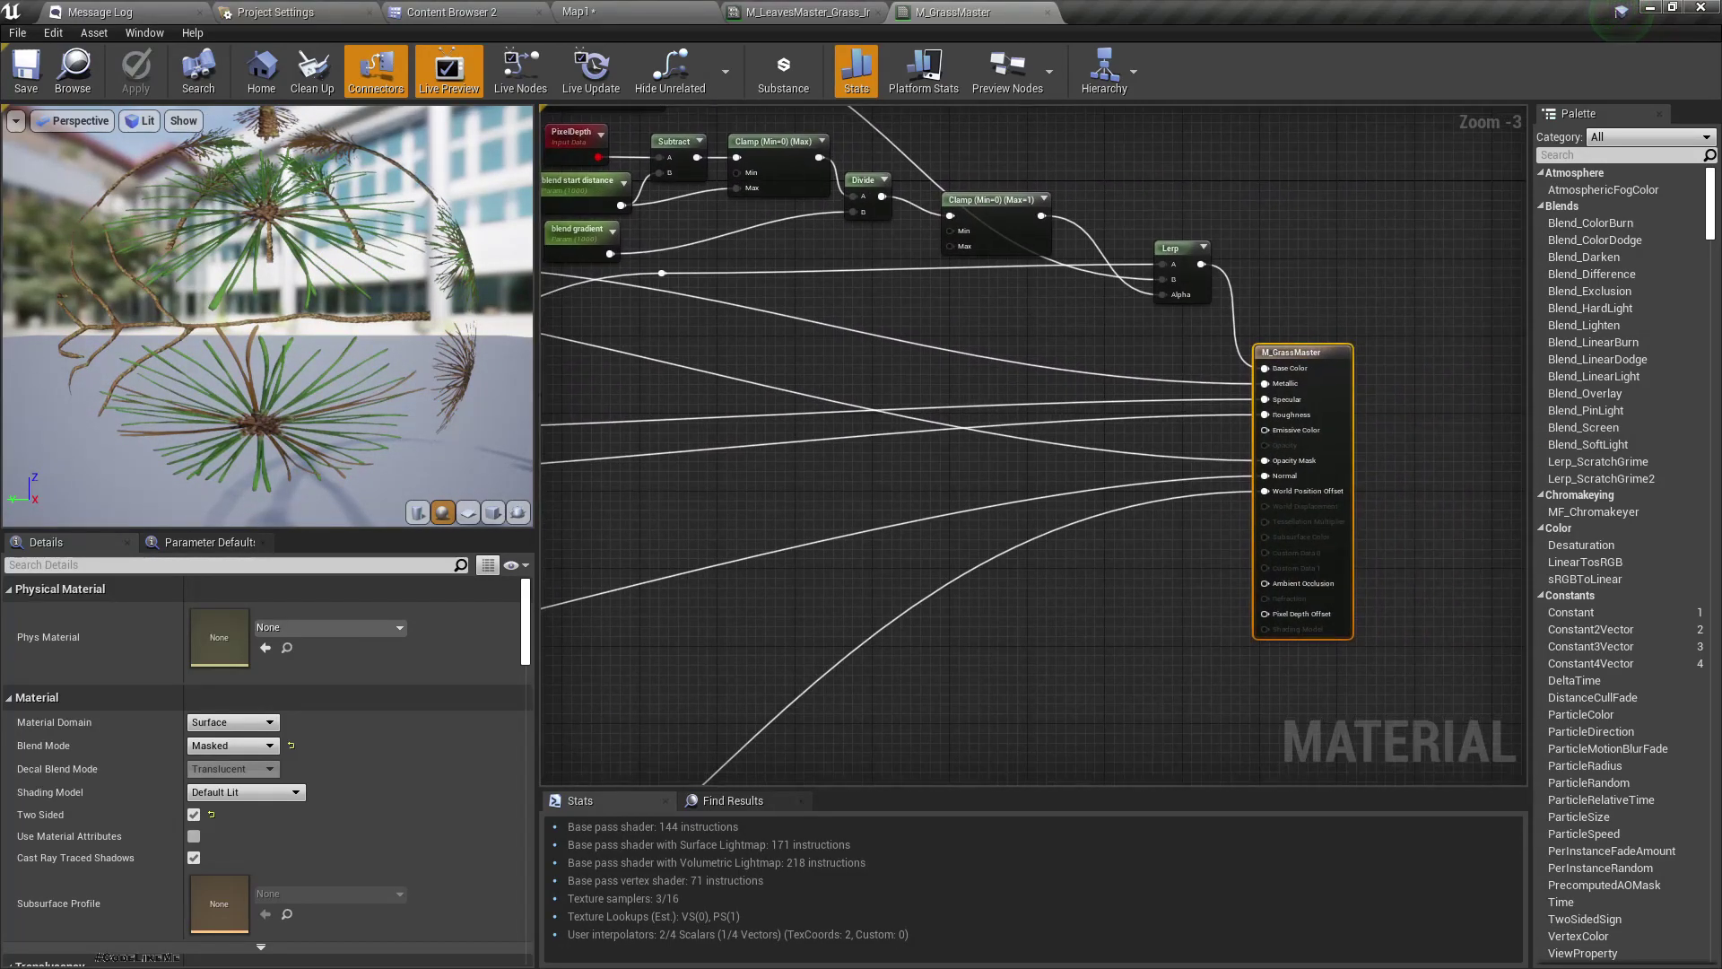
right_drag(987, 538, 1284, 319)
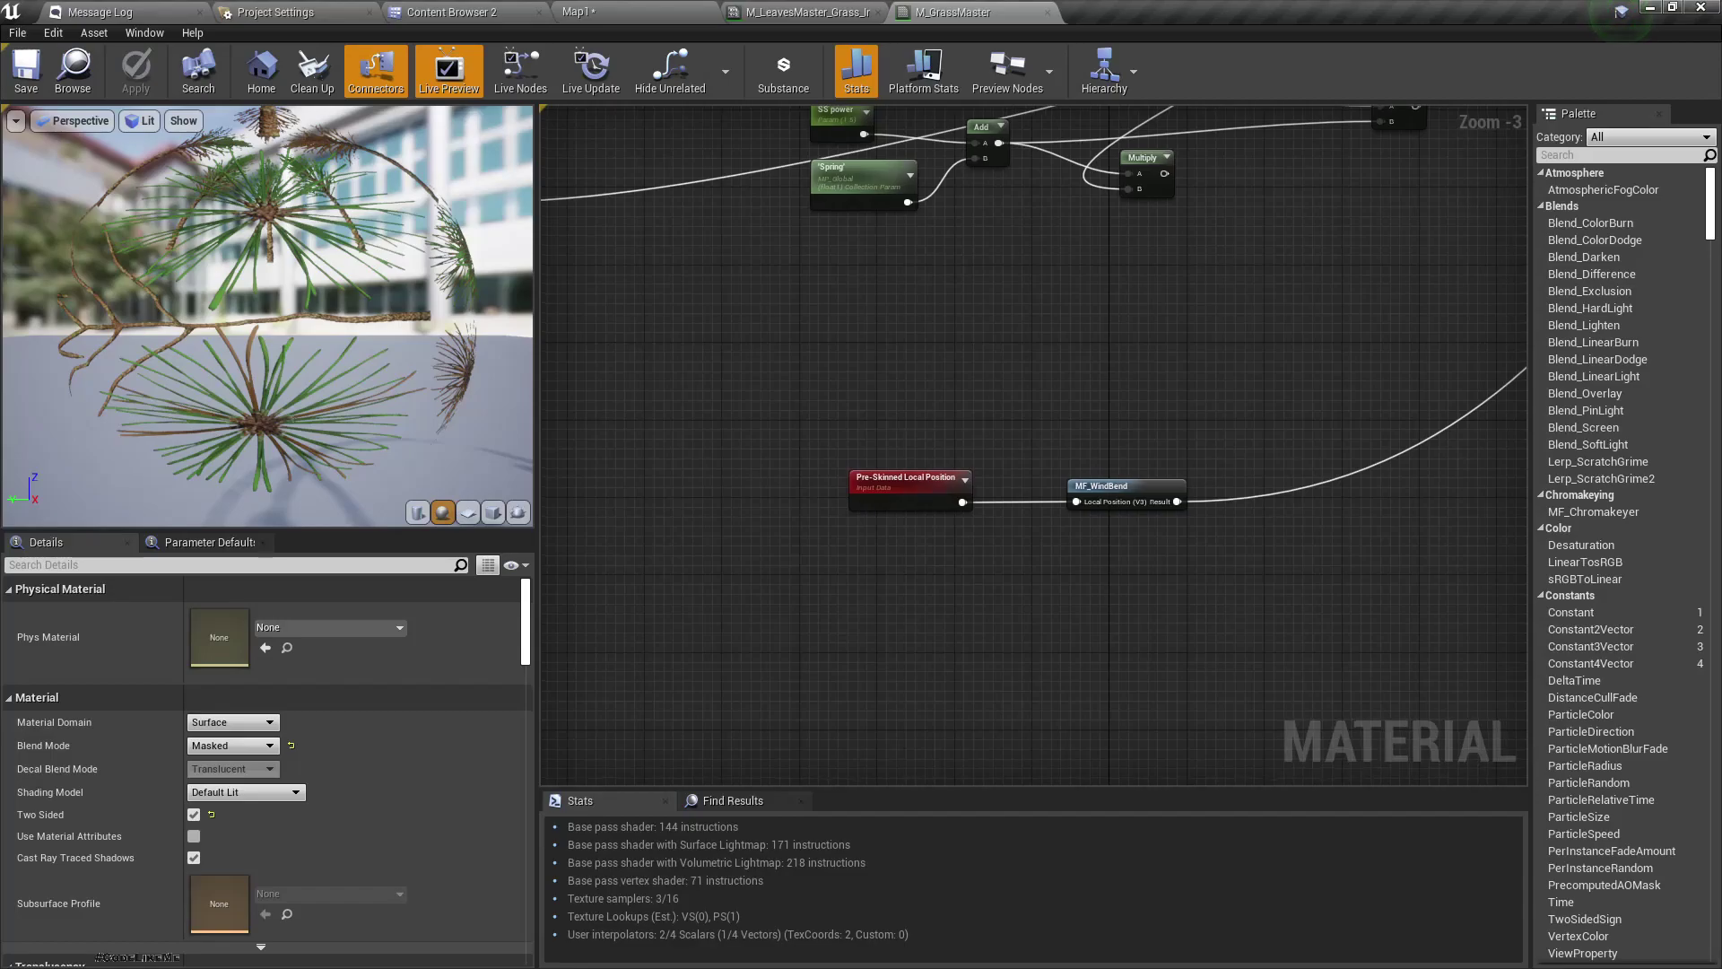
right_drag(1220, 108, 664, 186)
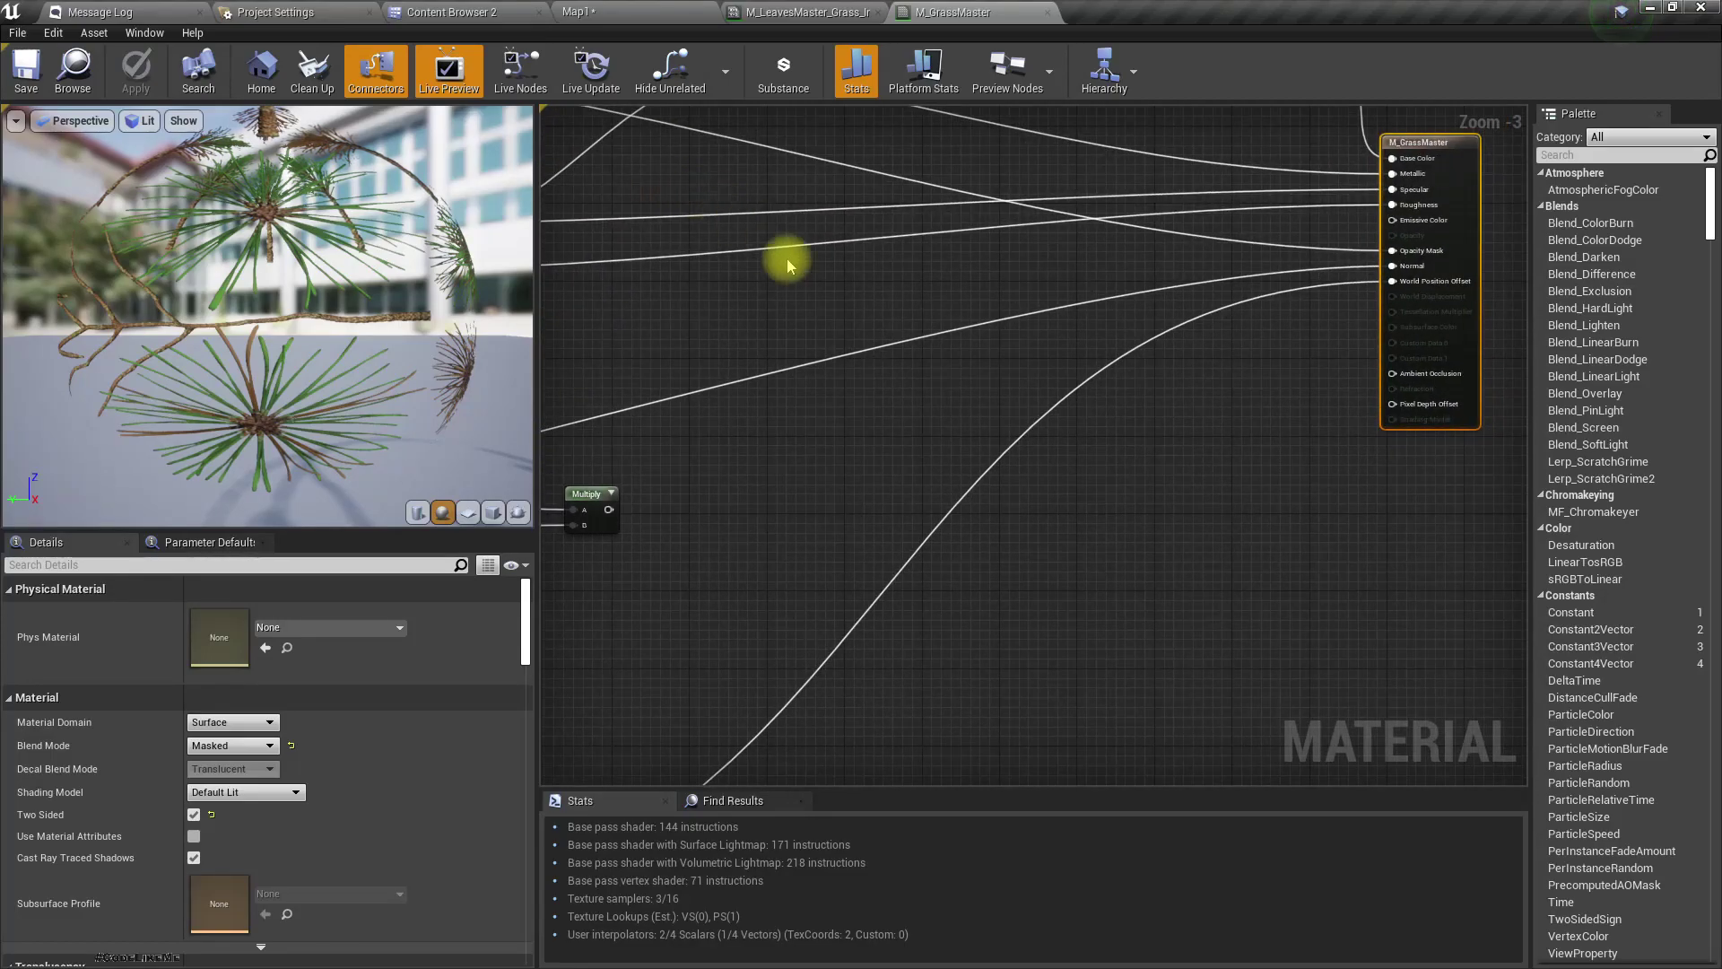
right_drag(897, 403, 1046, 293)
scroll(965, 350, up, 1)
scroll(876, 526, up, 1)
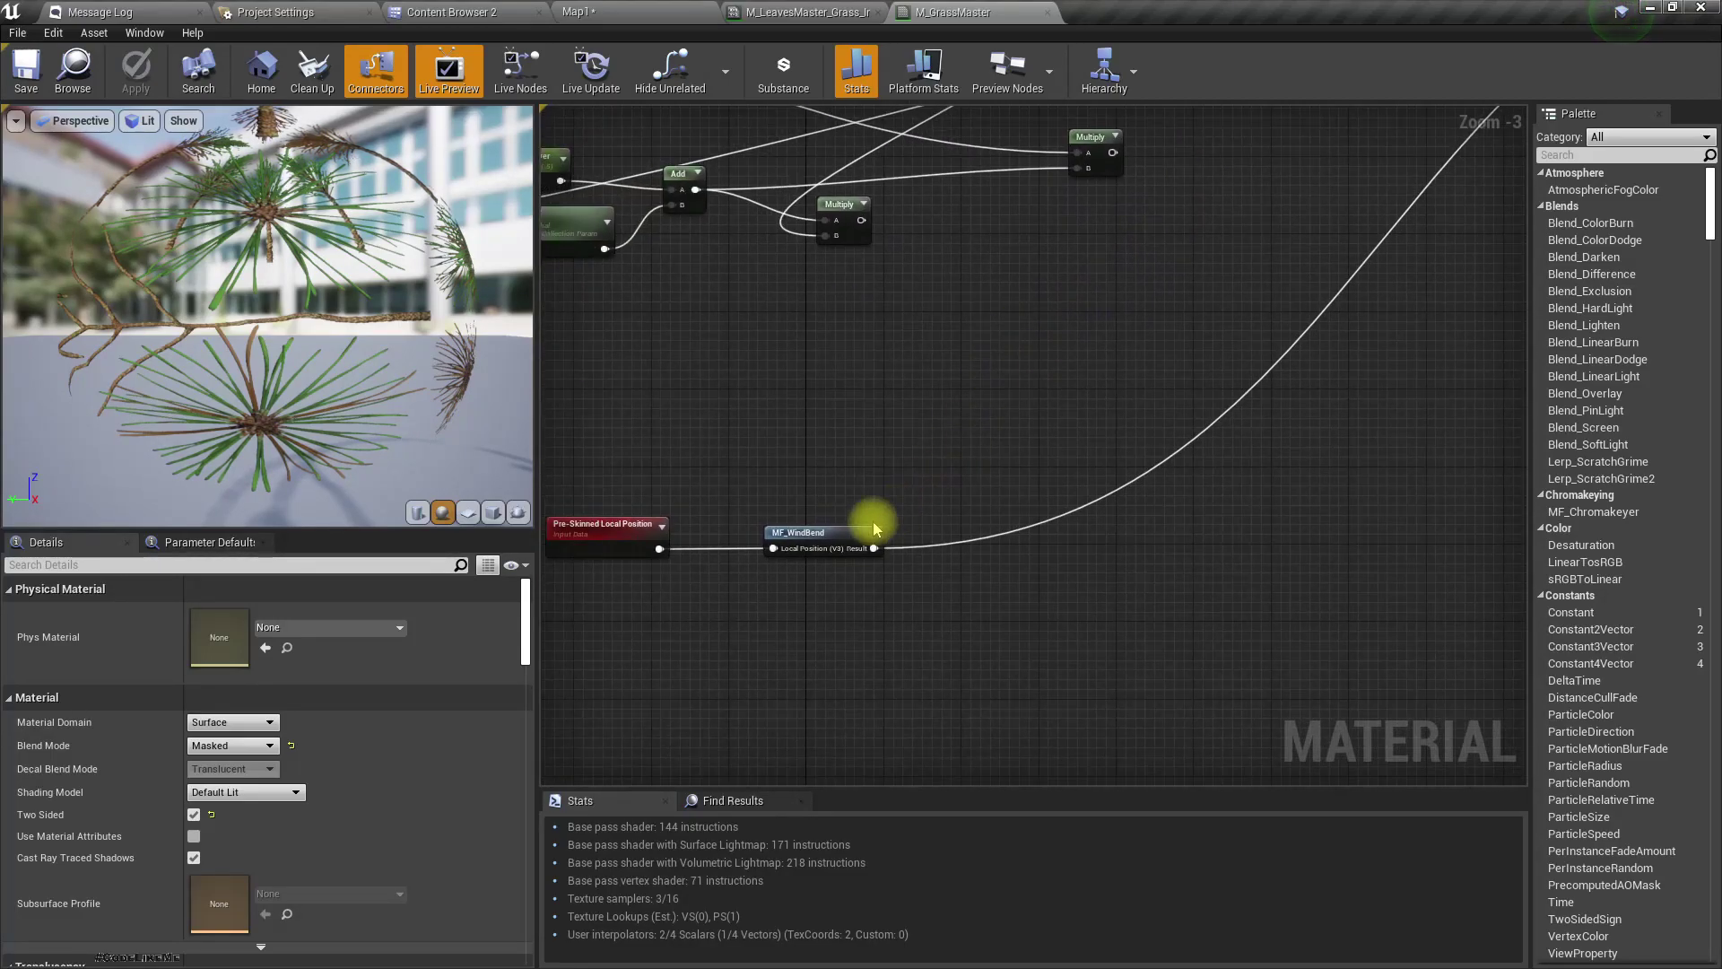
scroll(751, 545, up, 1)
Look inside the MF_WindBend material function, then close its editor.
double_click(819, 534)
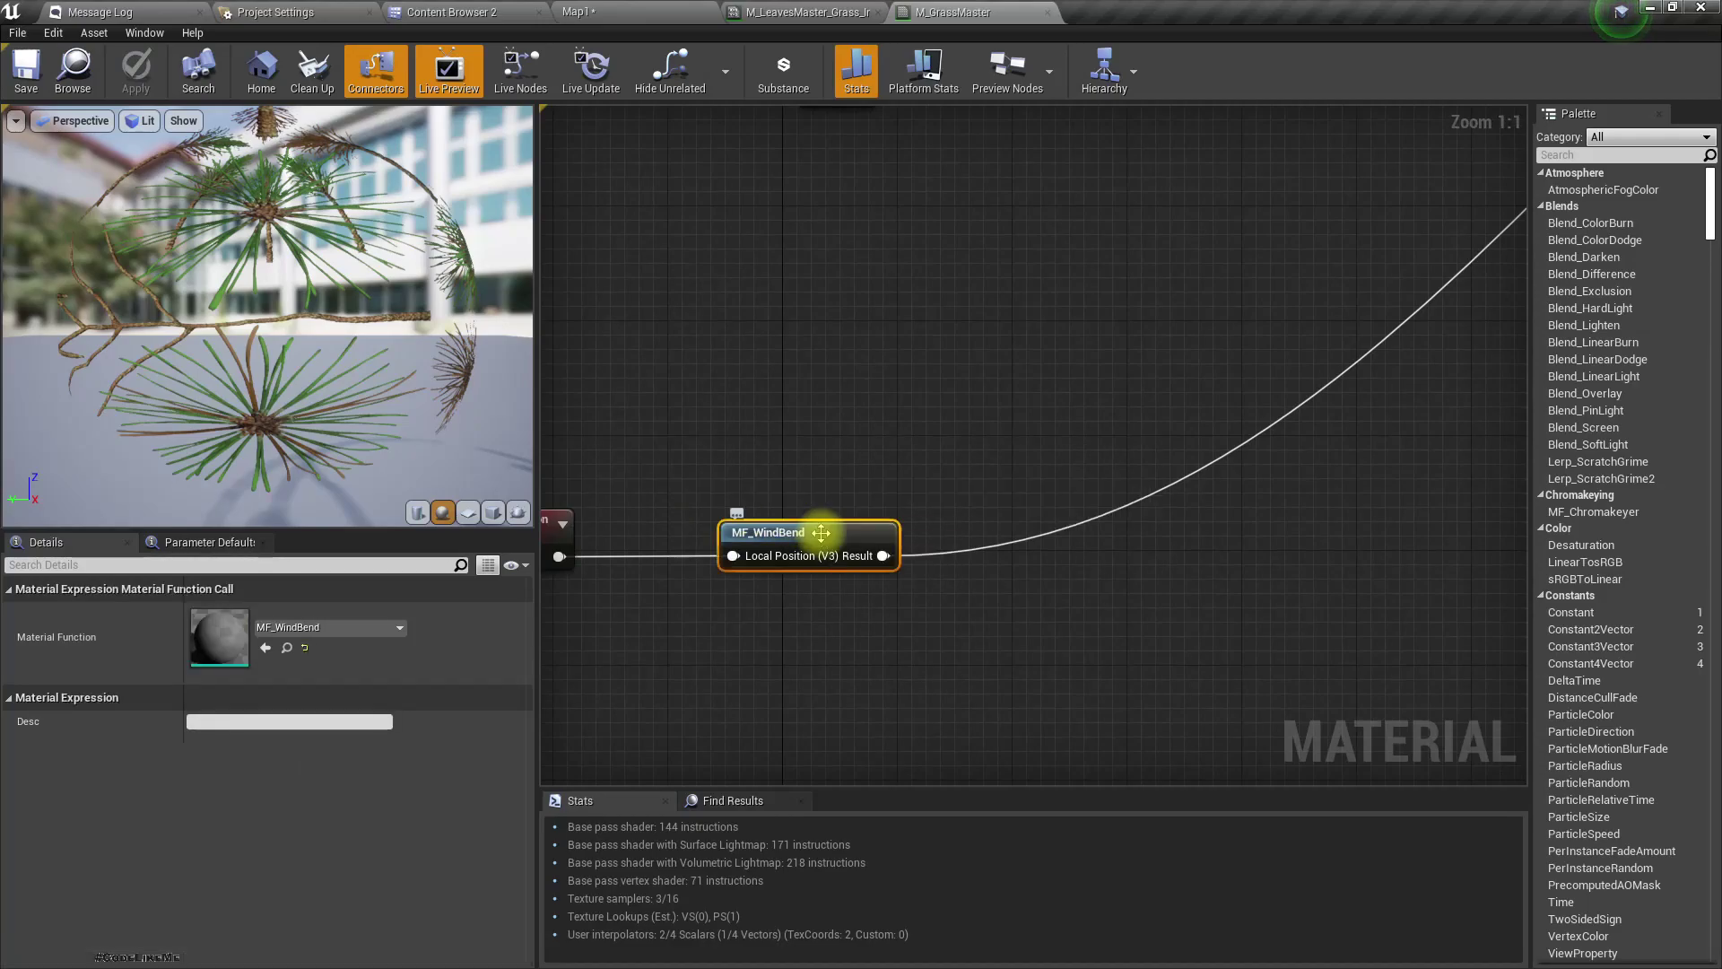
mouse_move(824, 539)
right_down()
mouse_move(1489, 431)
mouse_move(931, 444)
right_up()
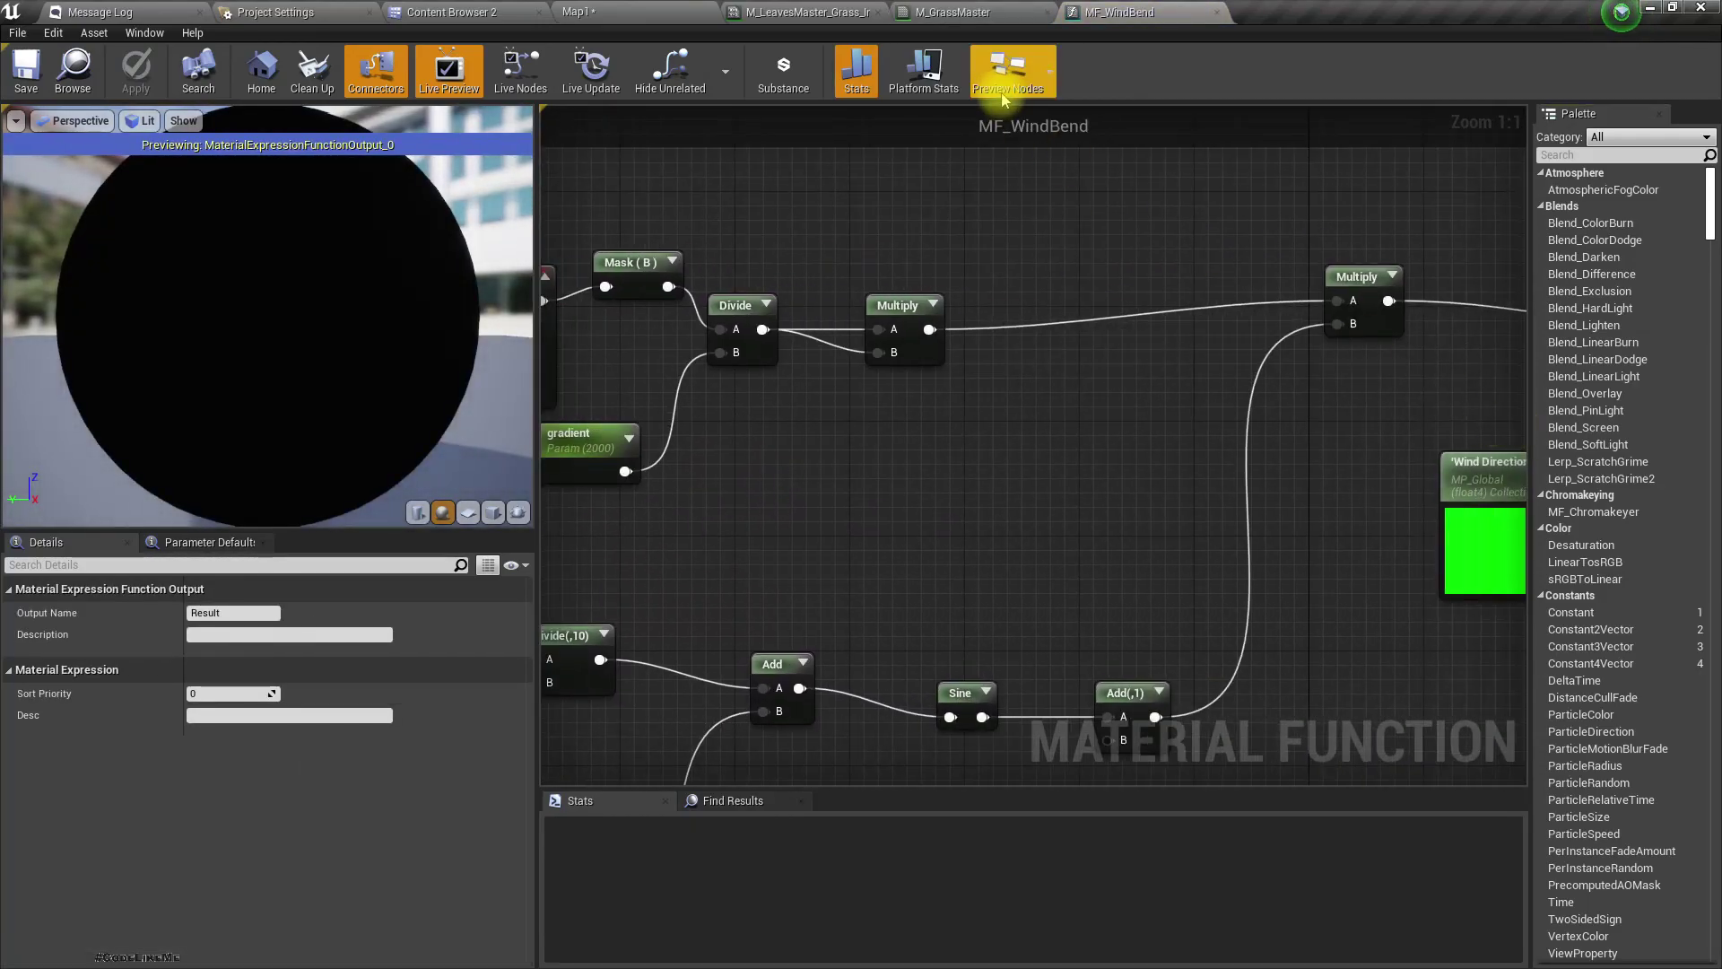
click(1218, 12)
scroll(1042, 415, down, 1)
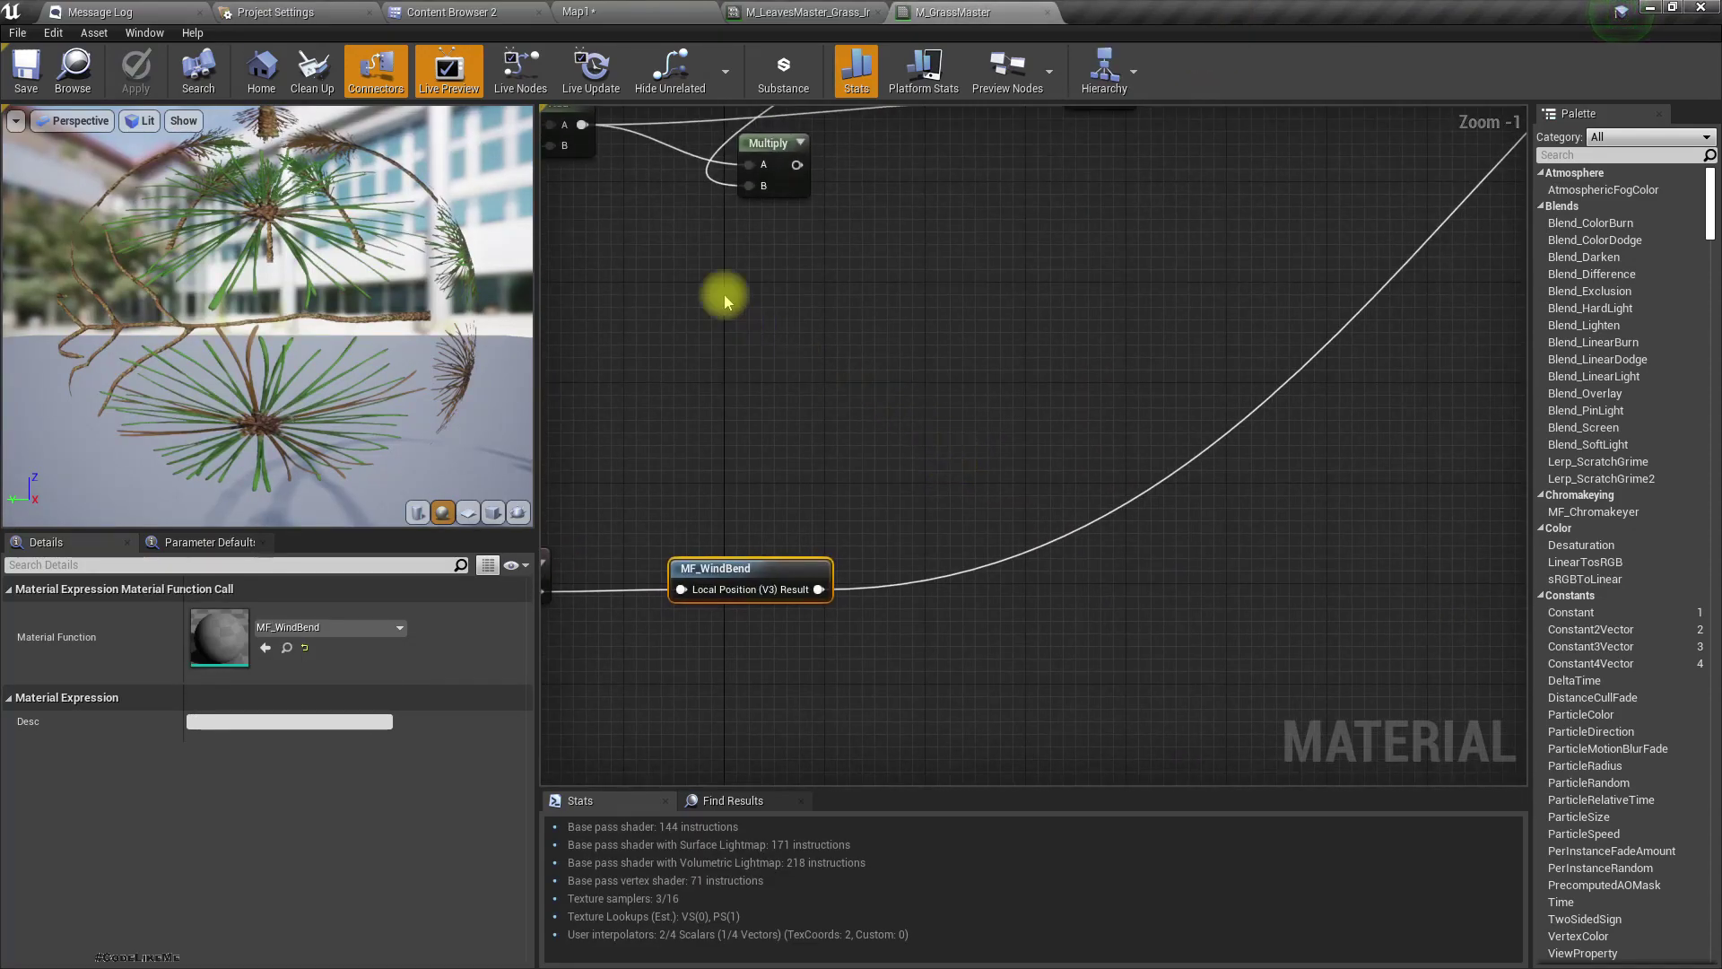
click(538, 12)
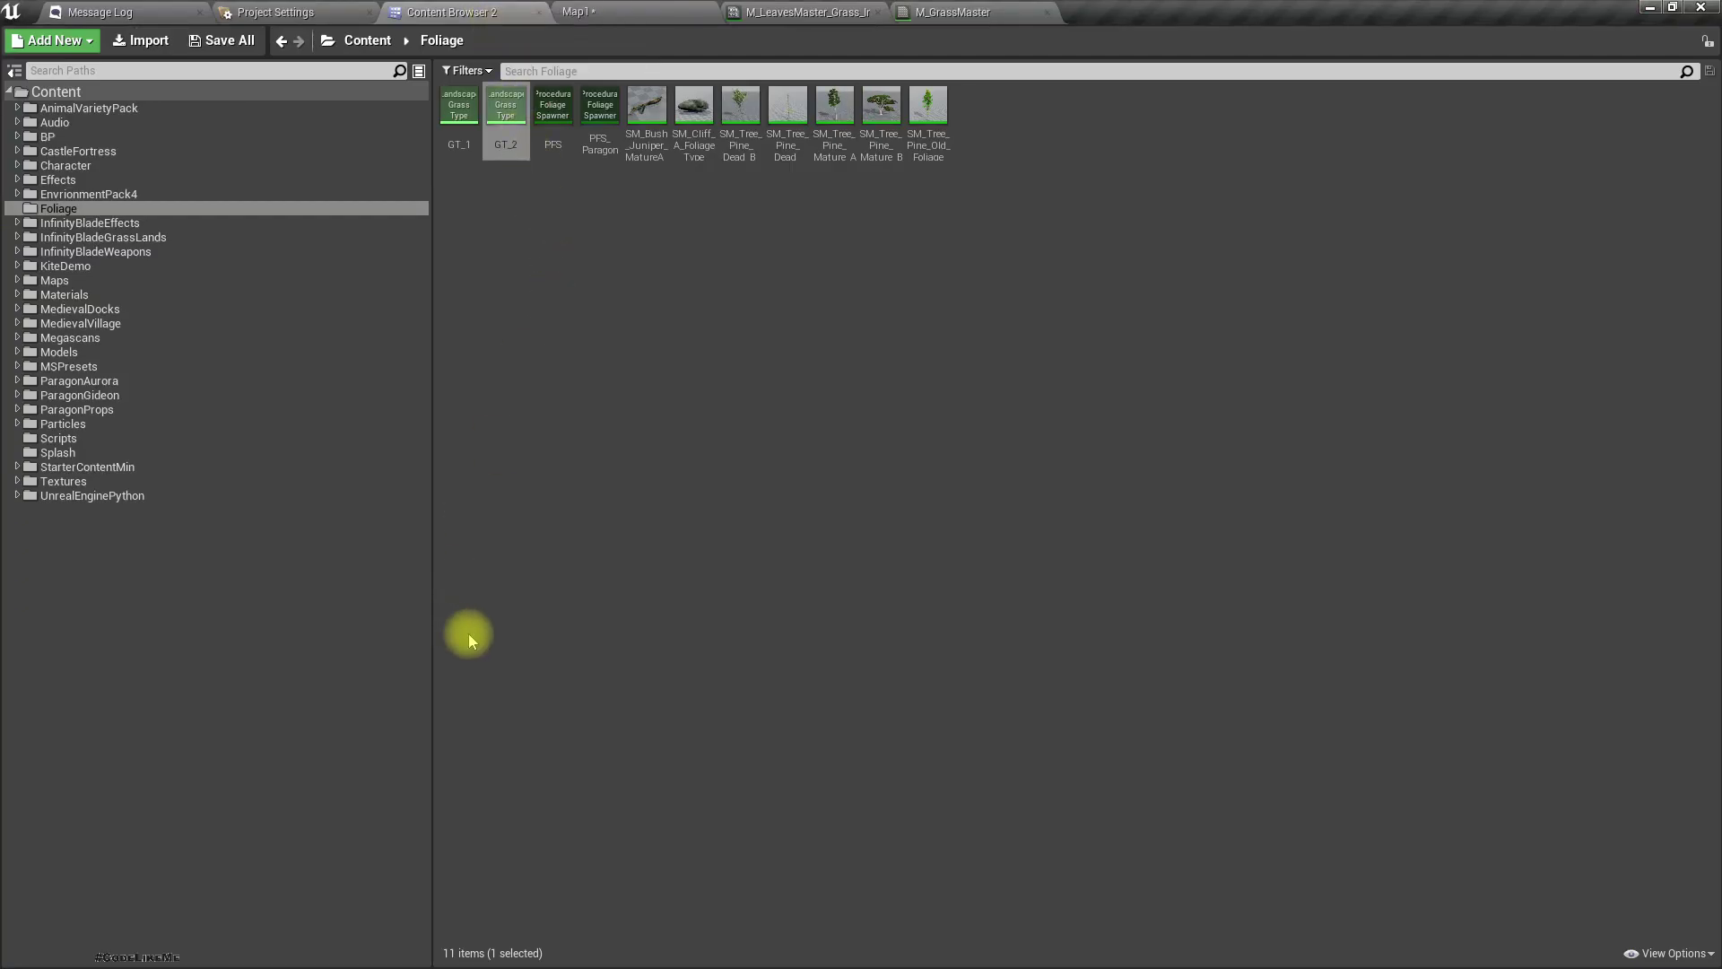
click(117, 91)
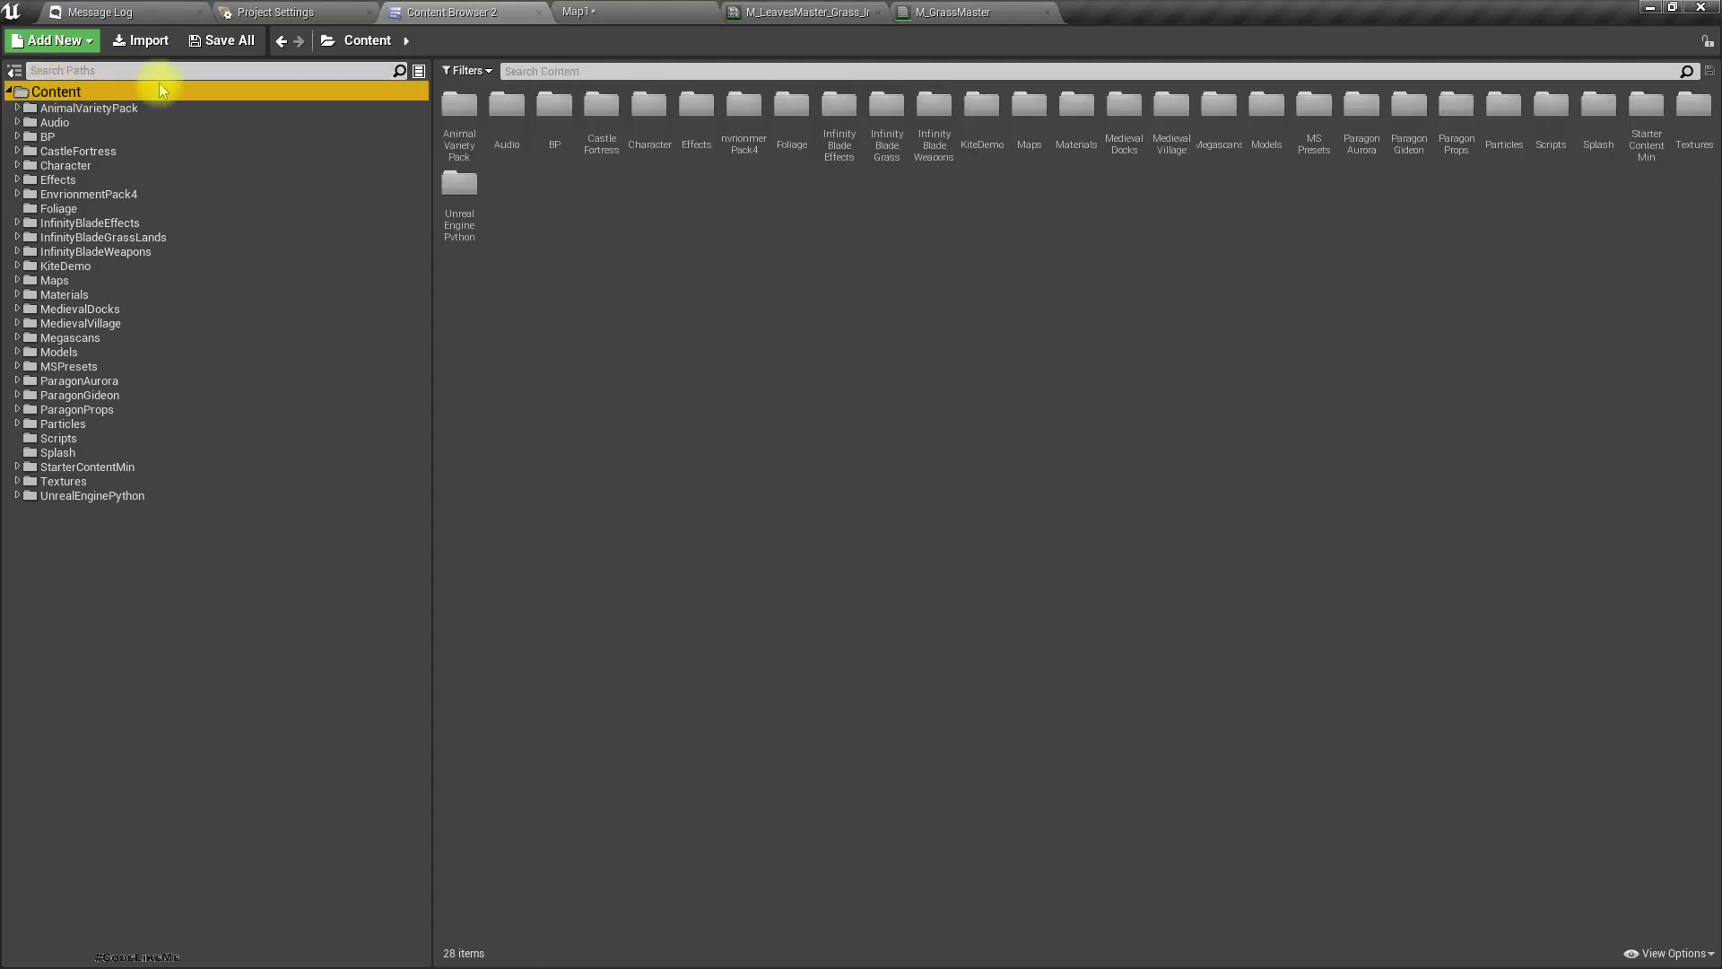
click(530, 71)
text(ss)
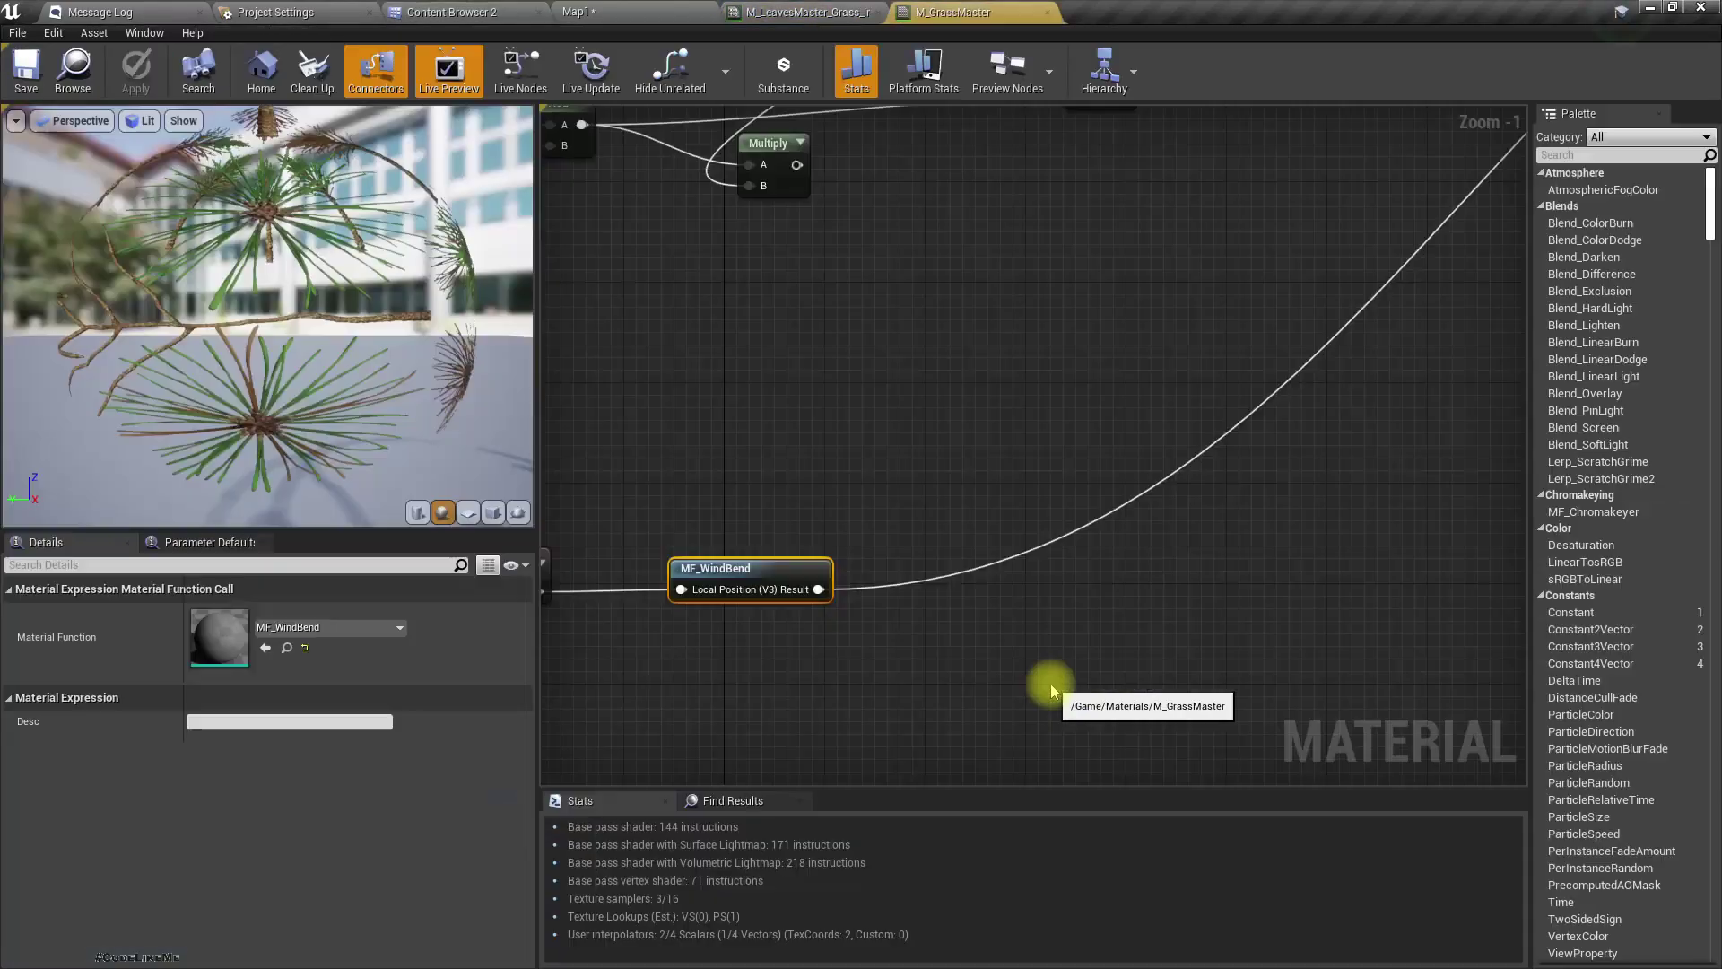
scroll(991, 615, down, 3)
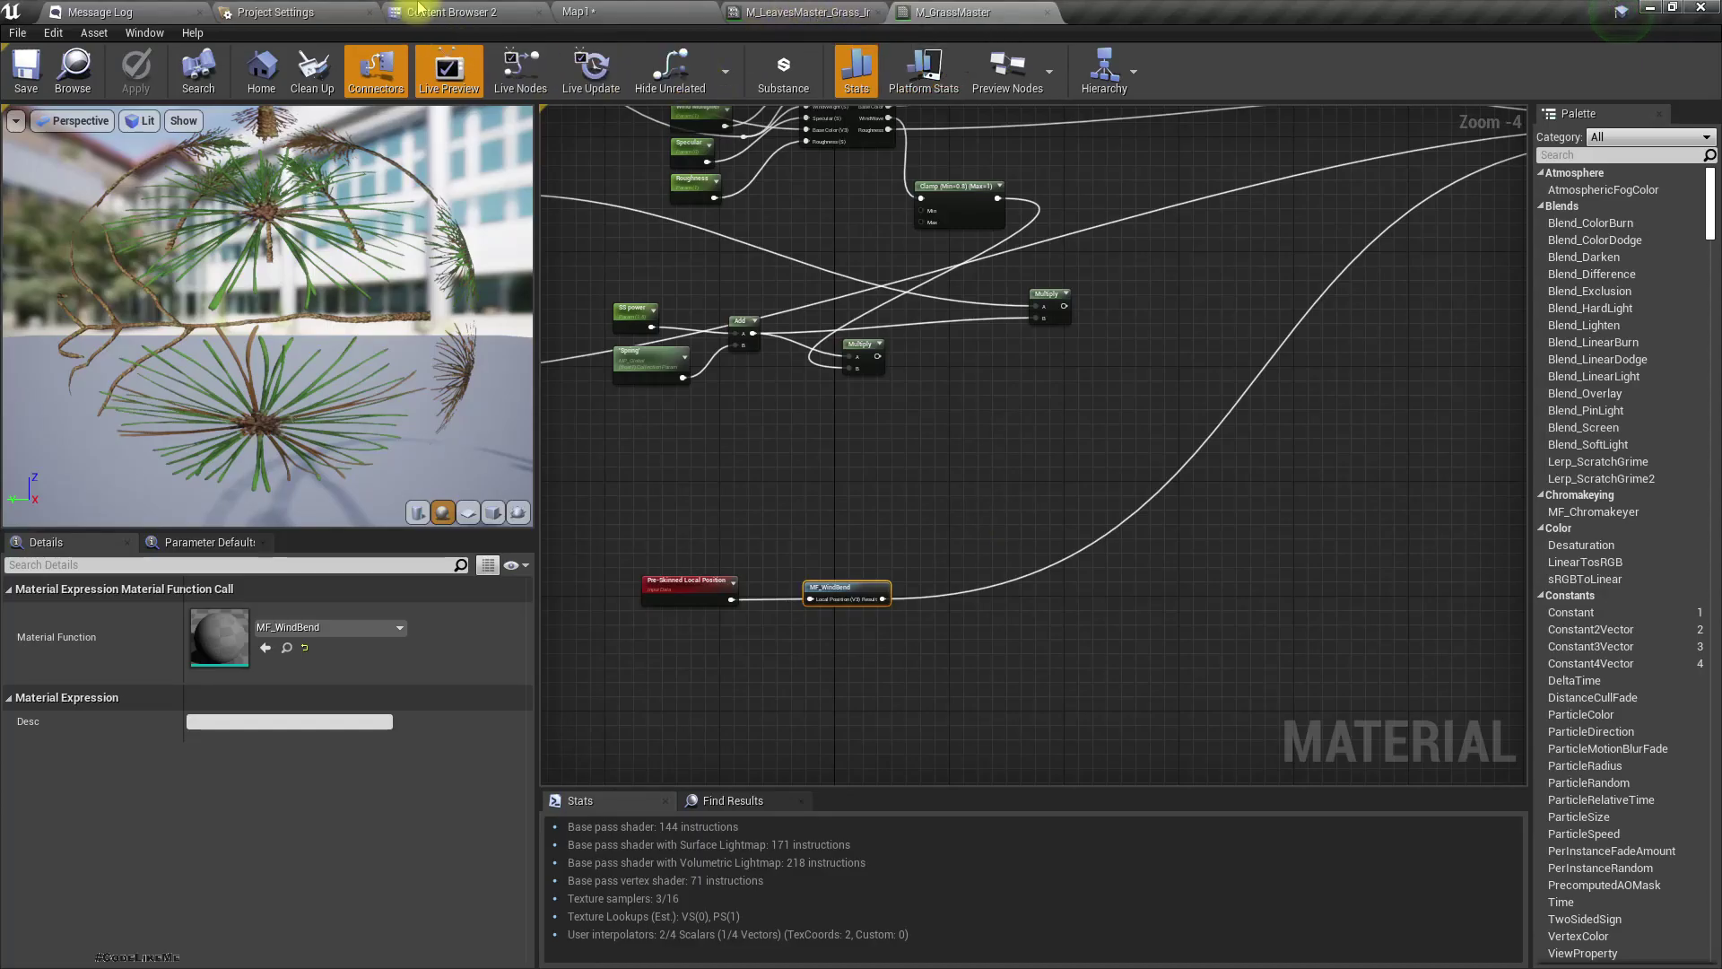
click(419, 9)
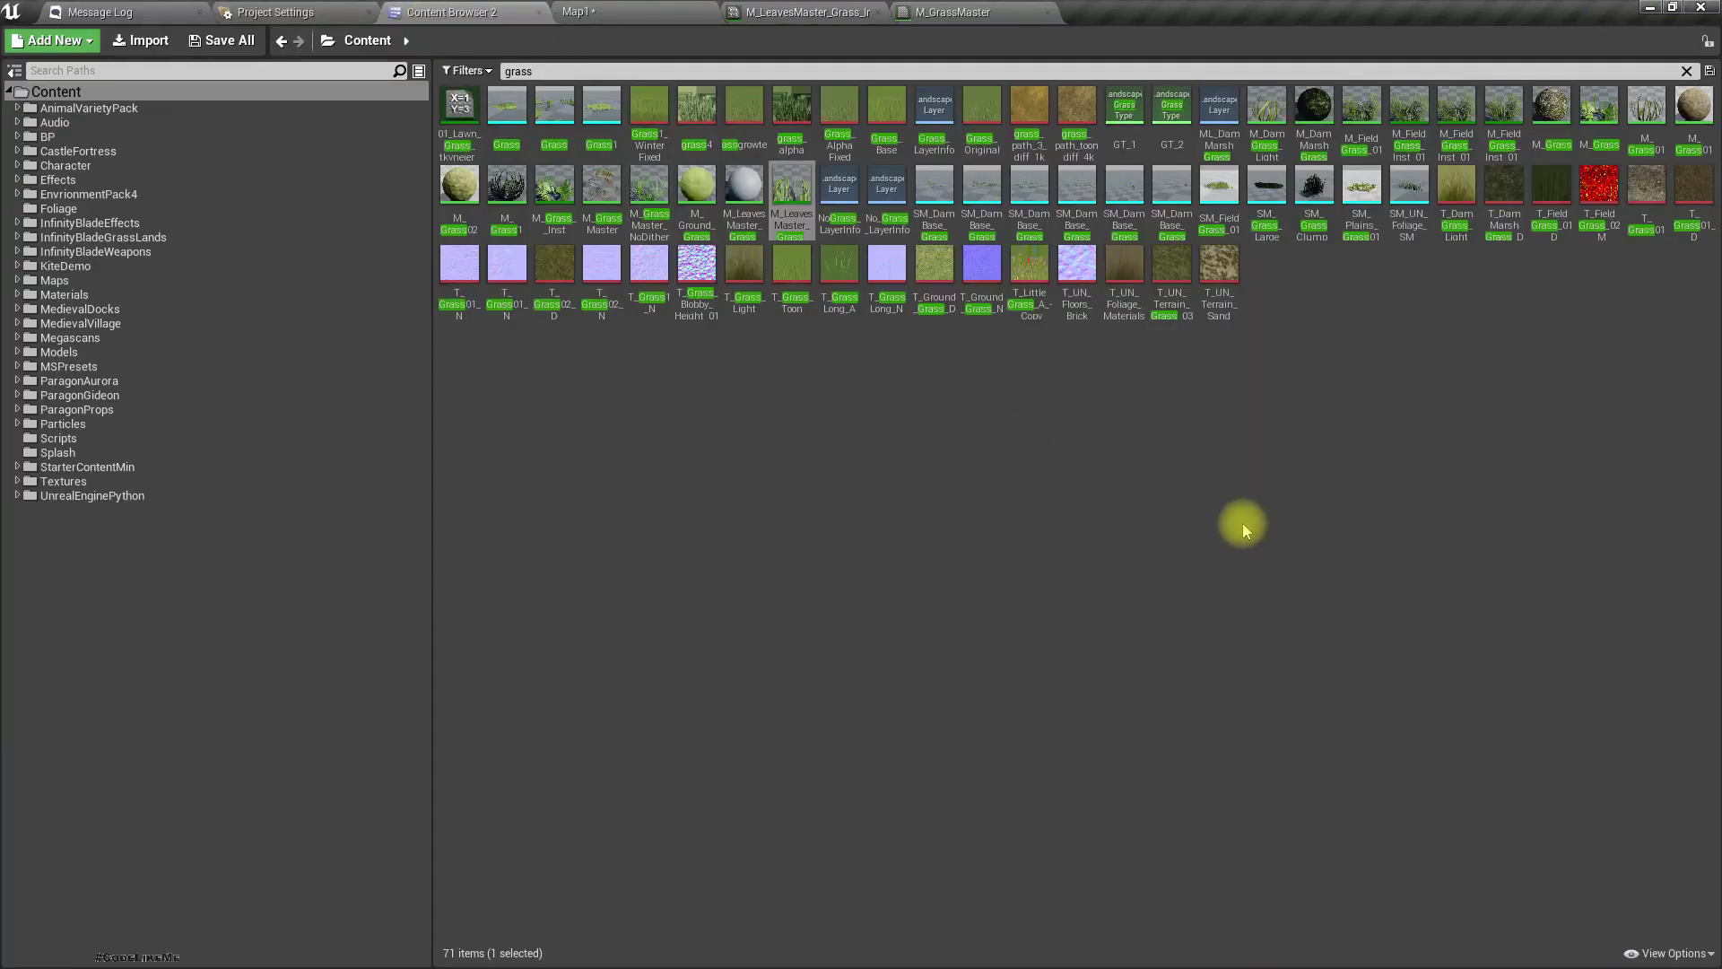
mouse_move(500, 109)
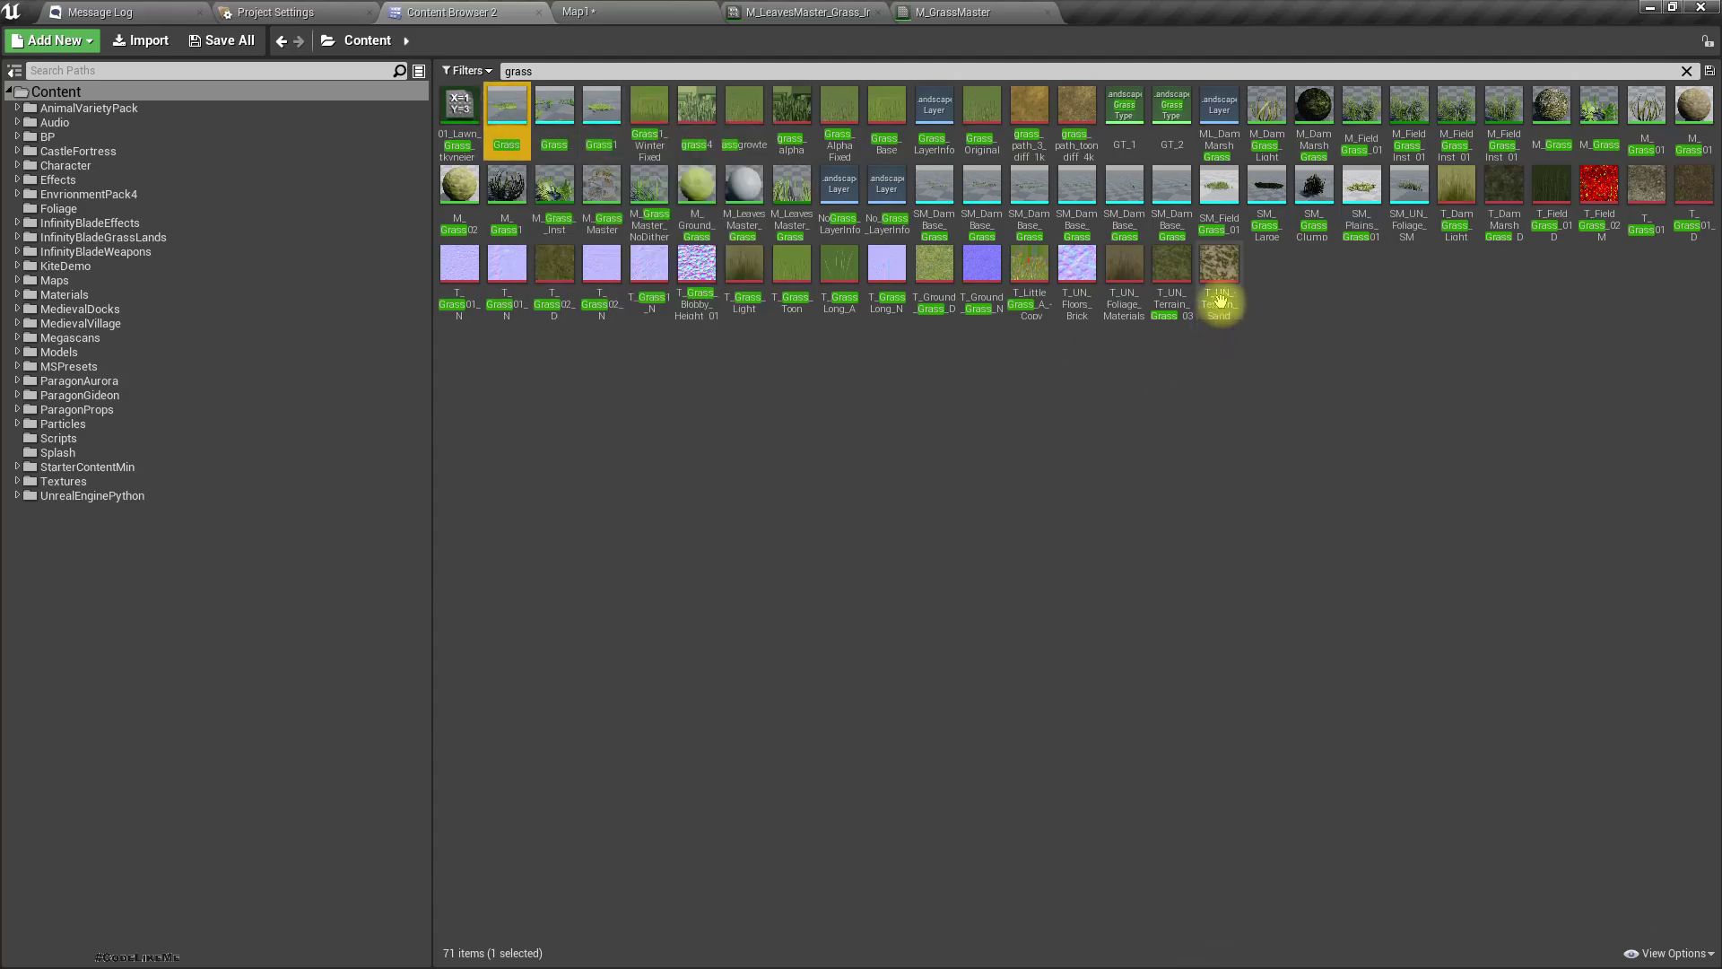
mouse_move(1221, 182)
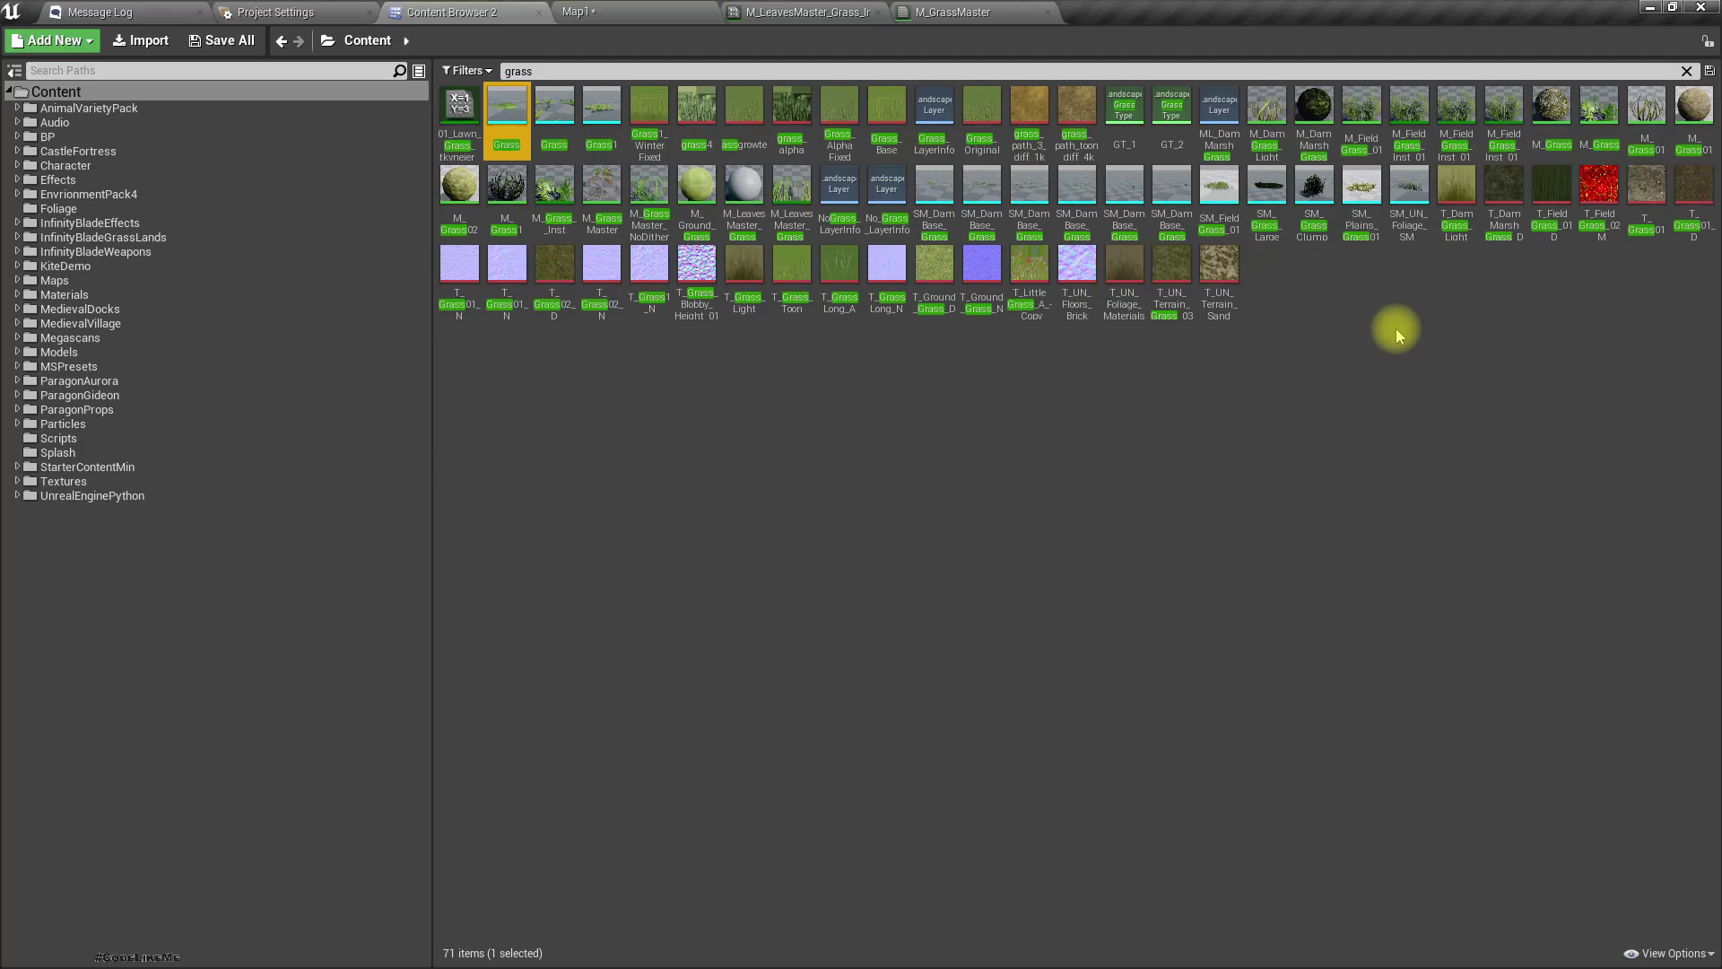
mouse_move(1370, 195)
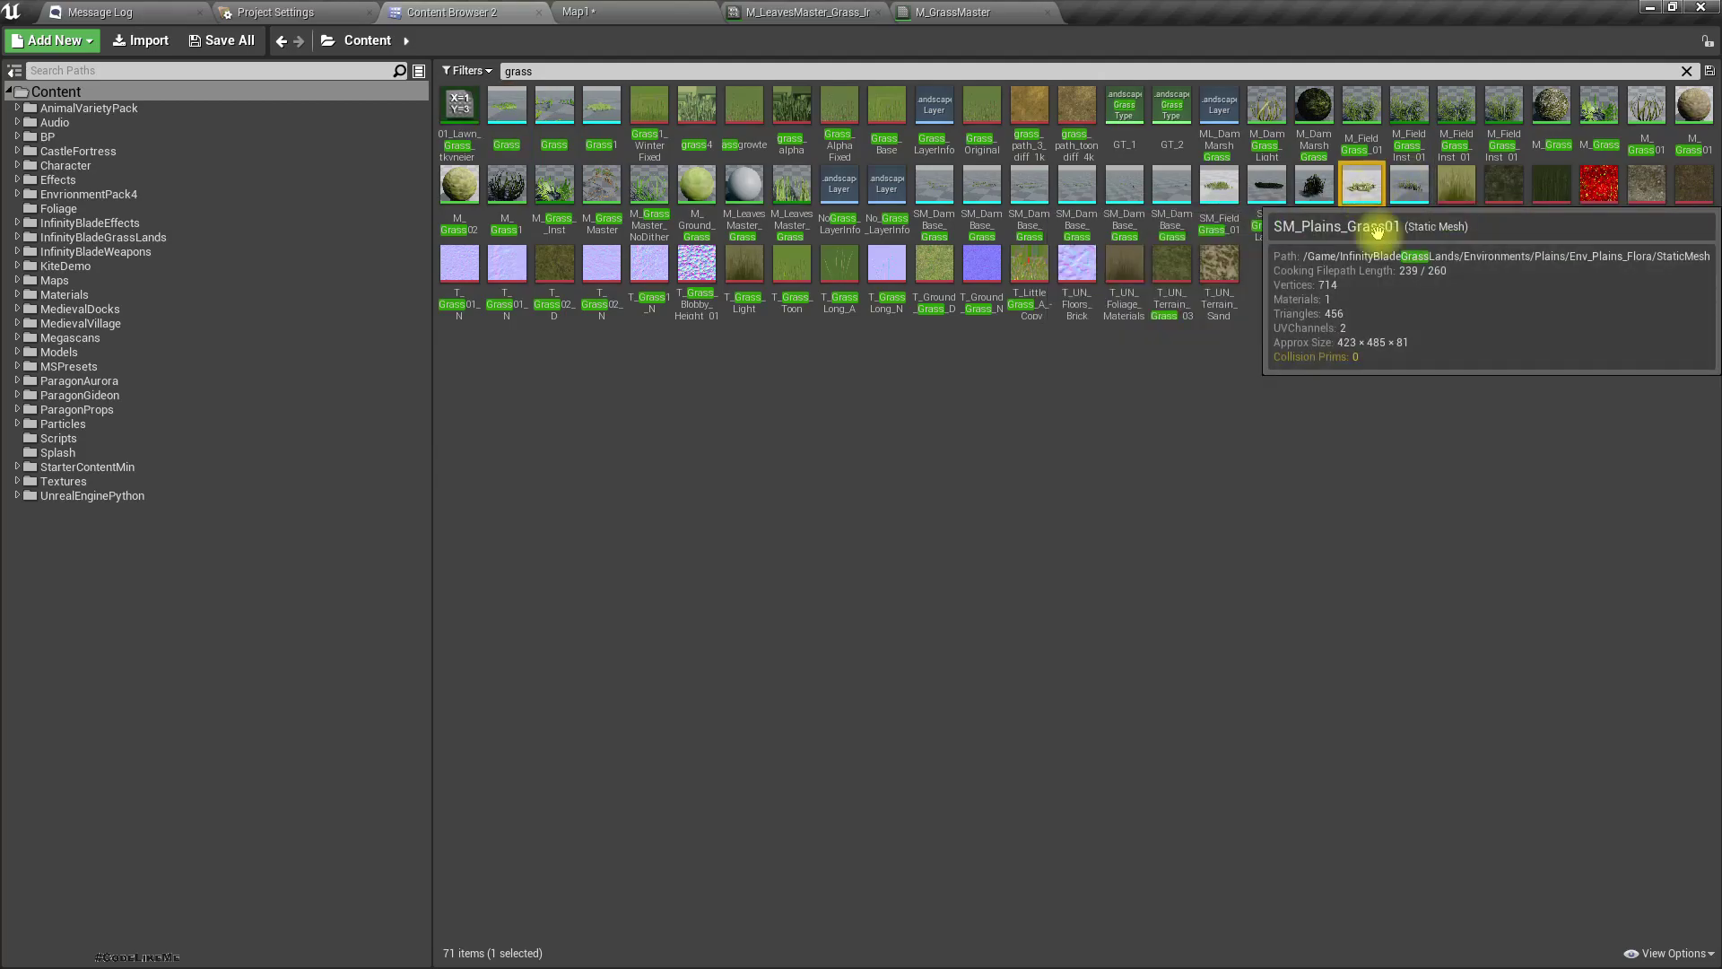
double_click(1377, 230)
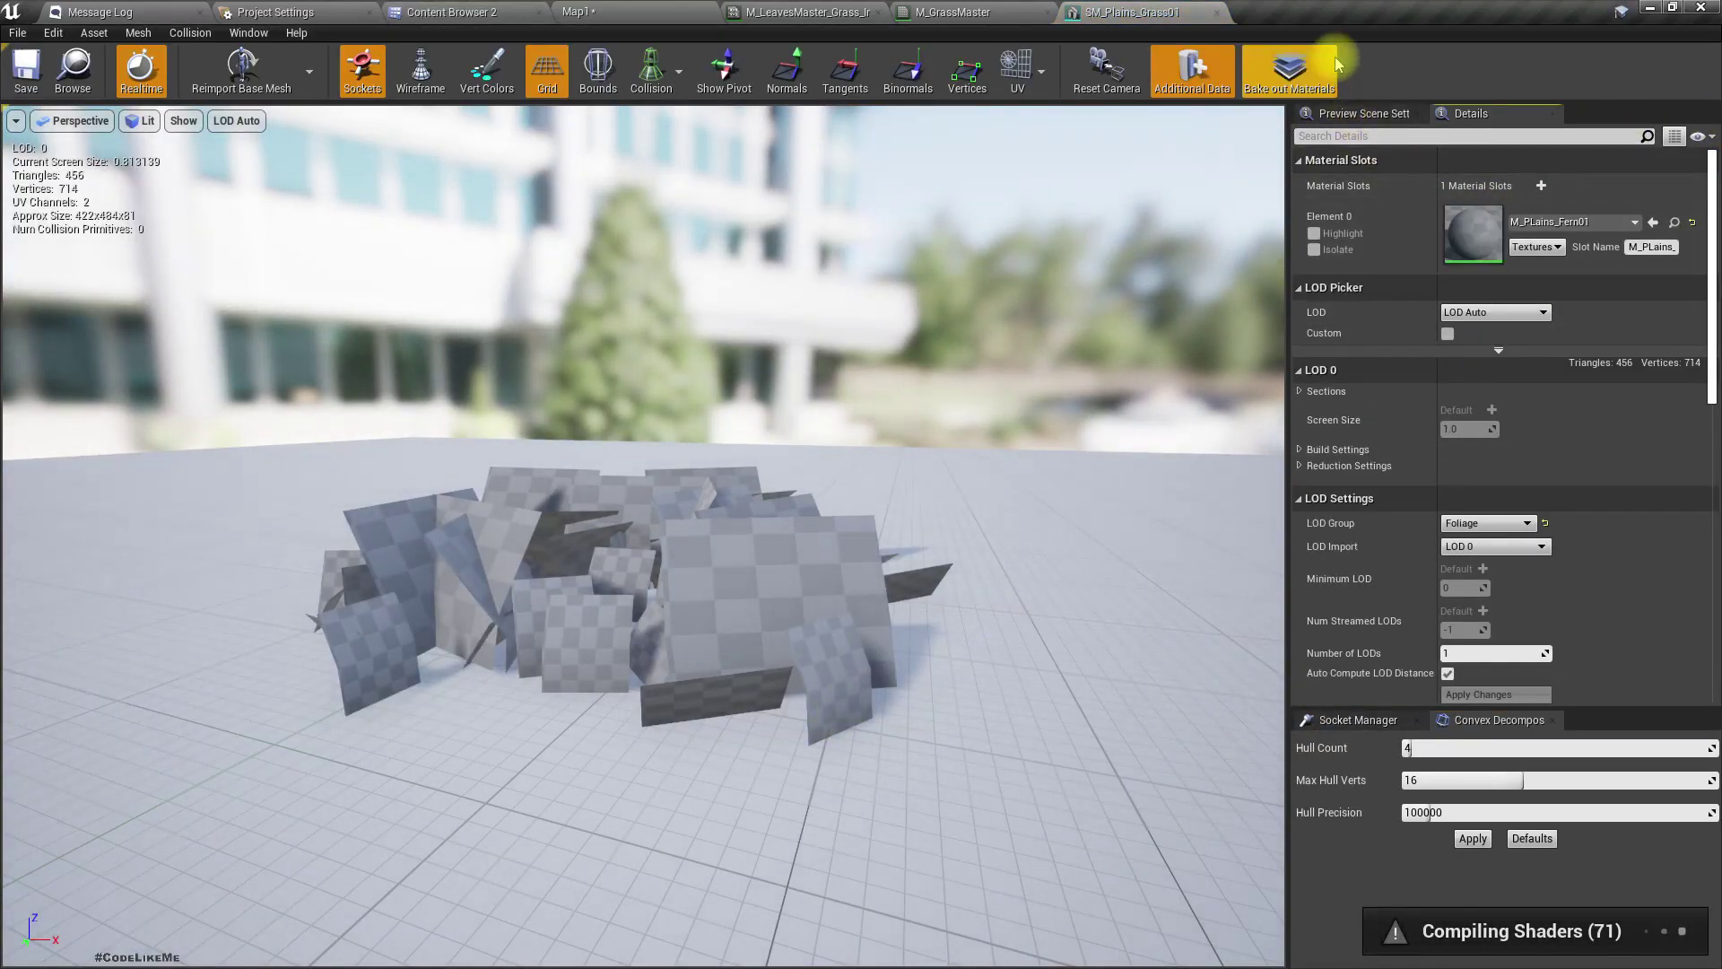
click(1216, 11)
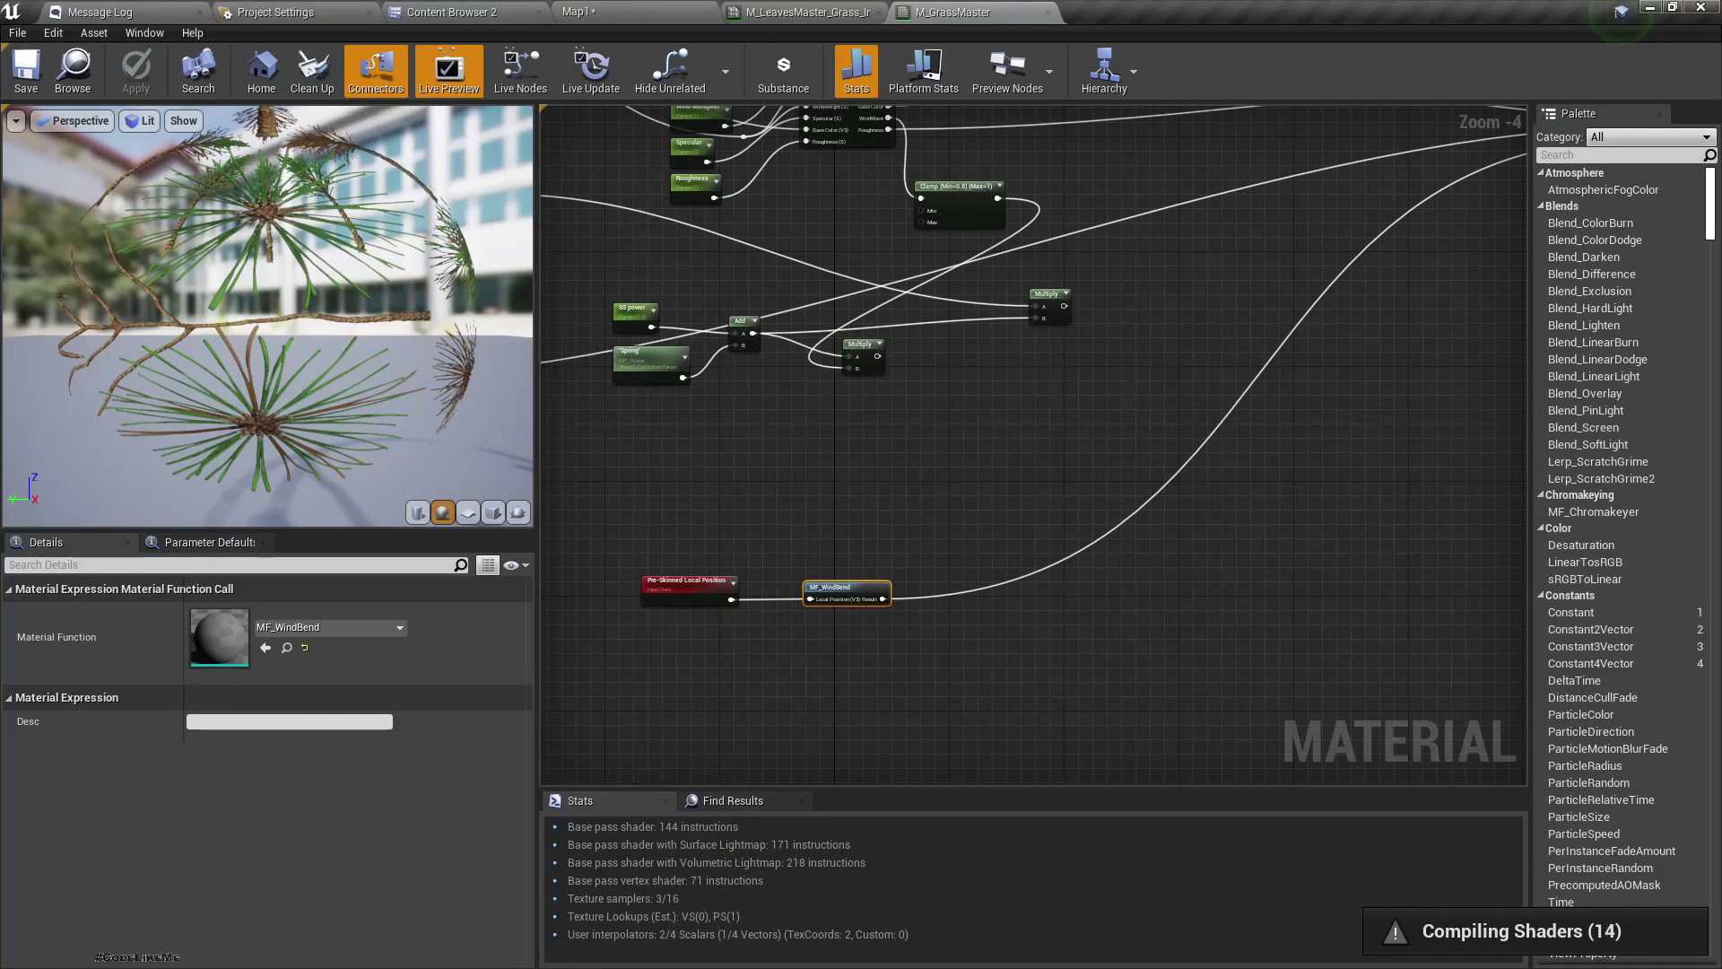
In the Content Browser, clear the asset selection and the grass search filter.
click(448, 12)
click(696, 258)
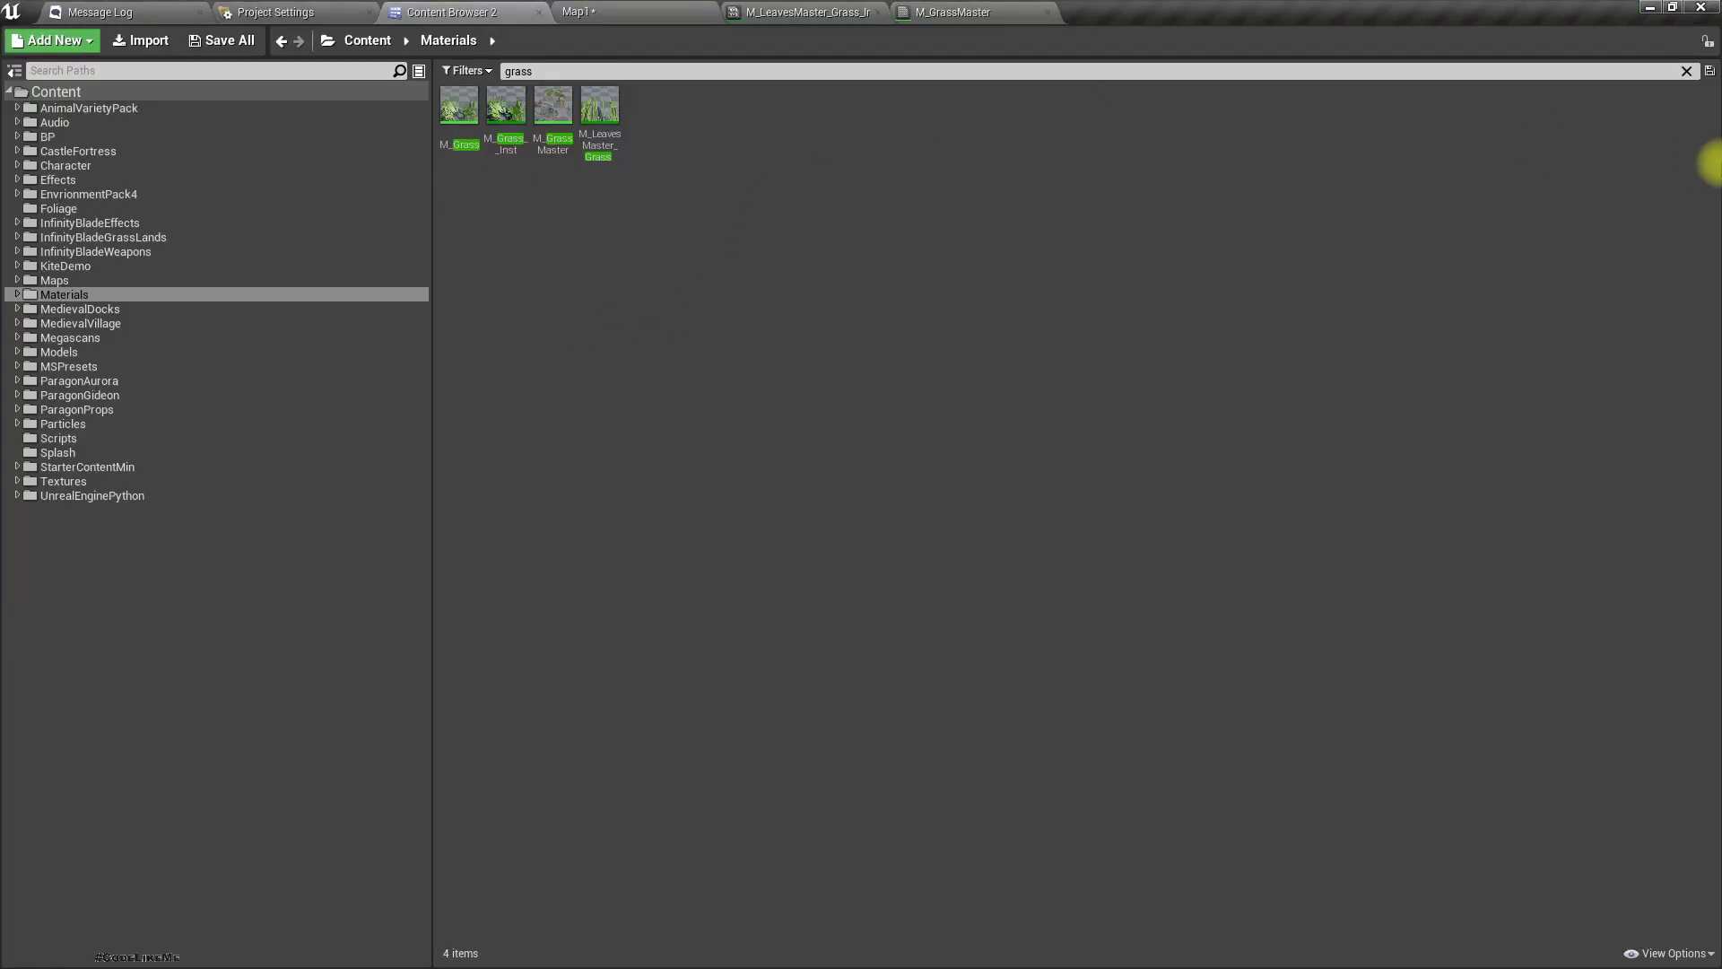
click(1687, 71)
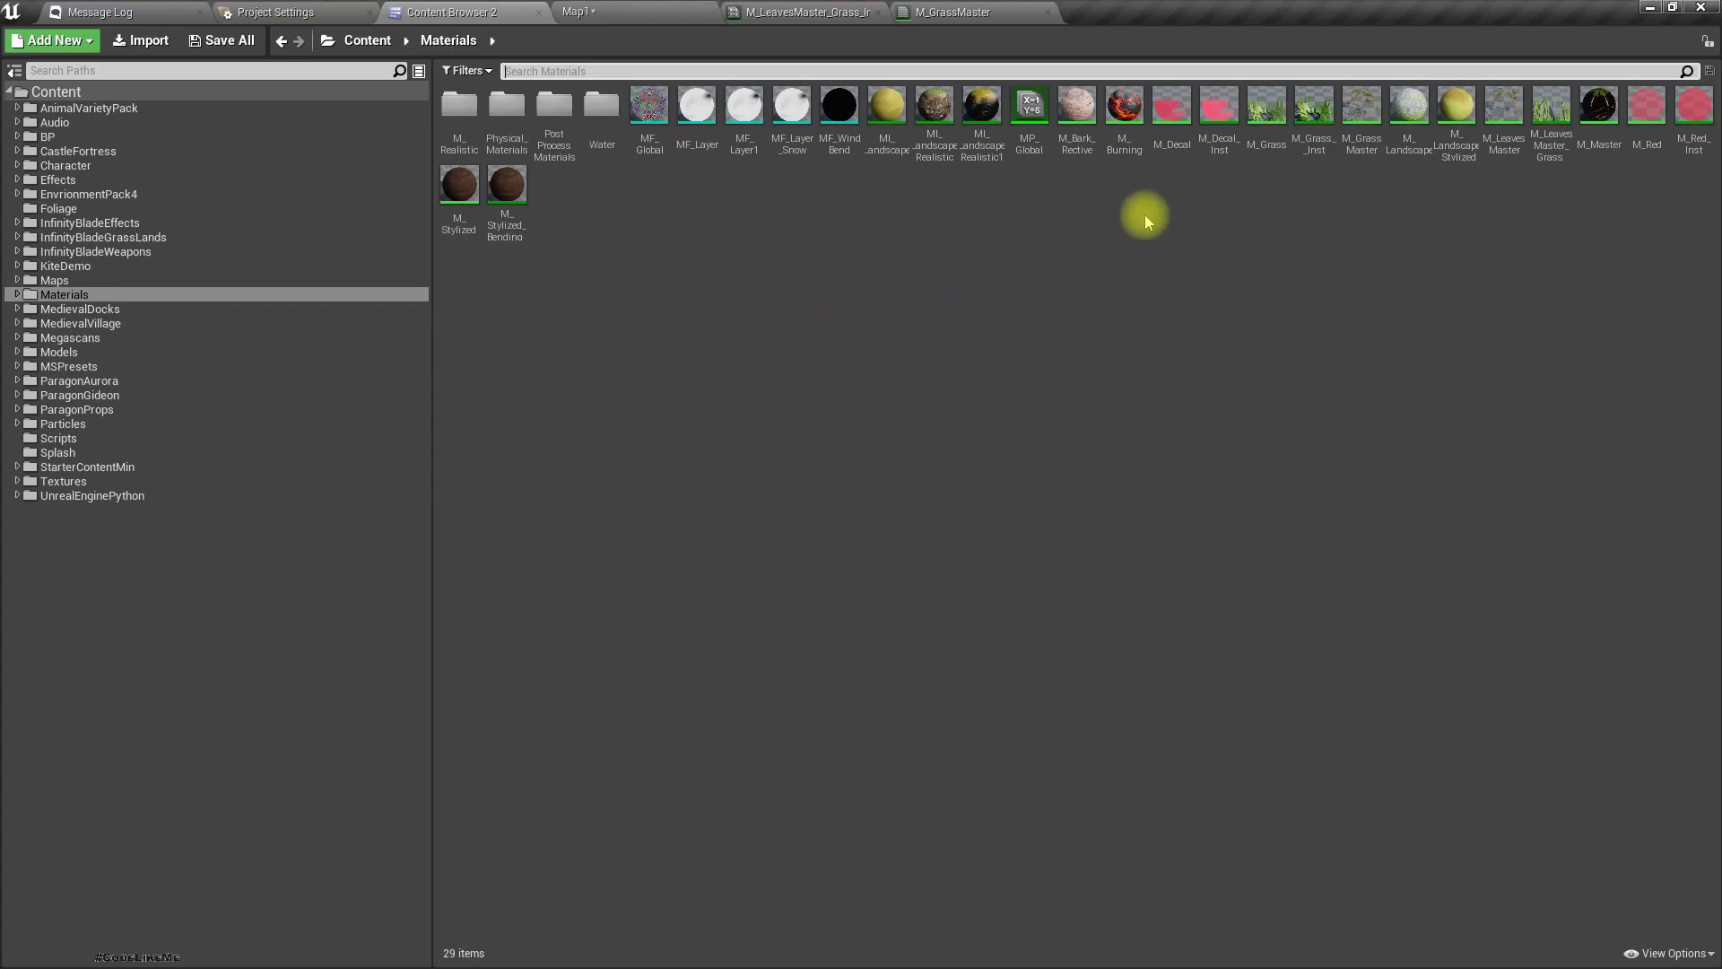
Review MP_Global's vector parameters Wind Direction, P1, P2 and P3, then return to browsing.
double_click(1028, 107)
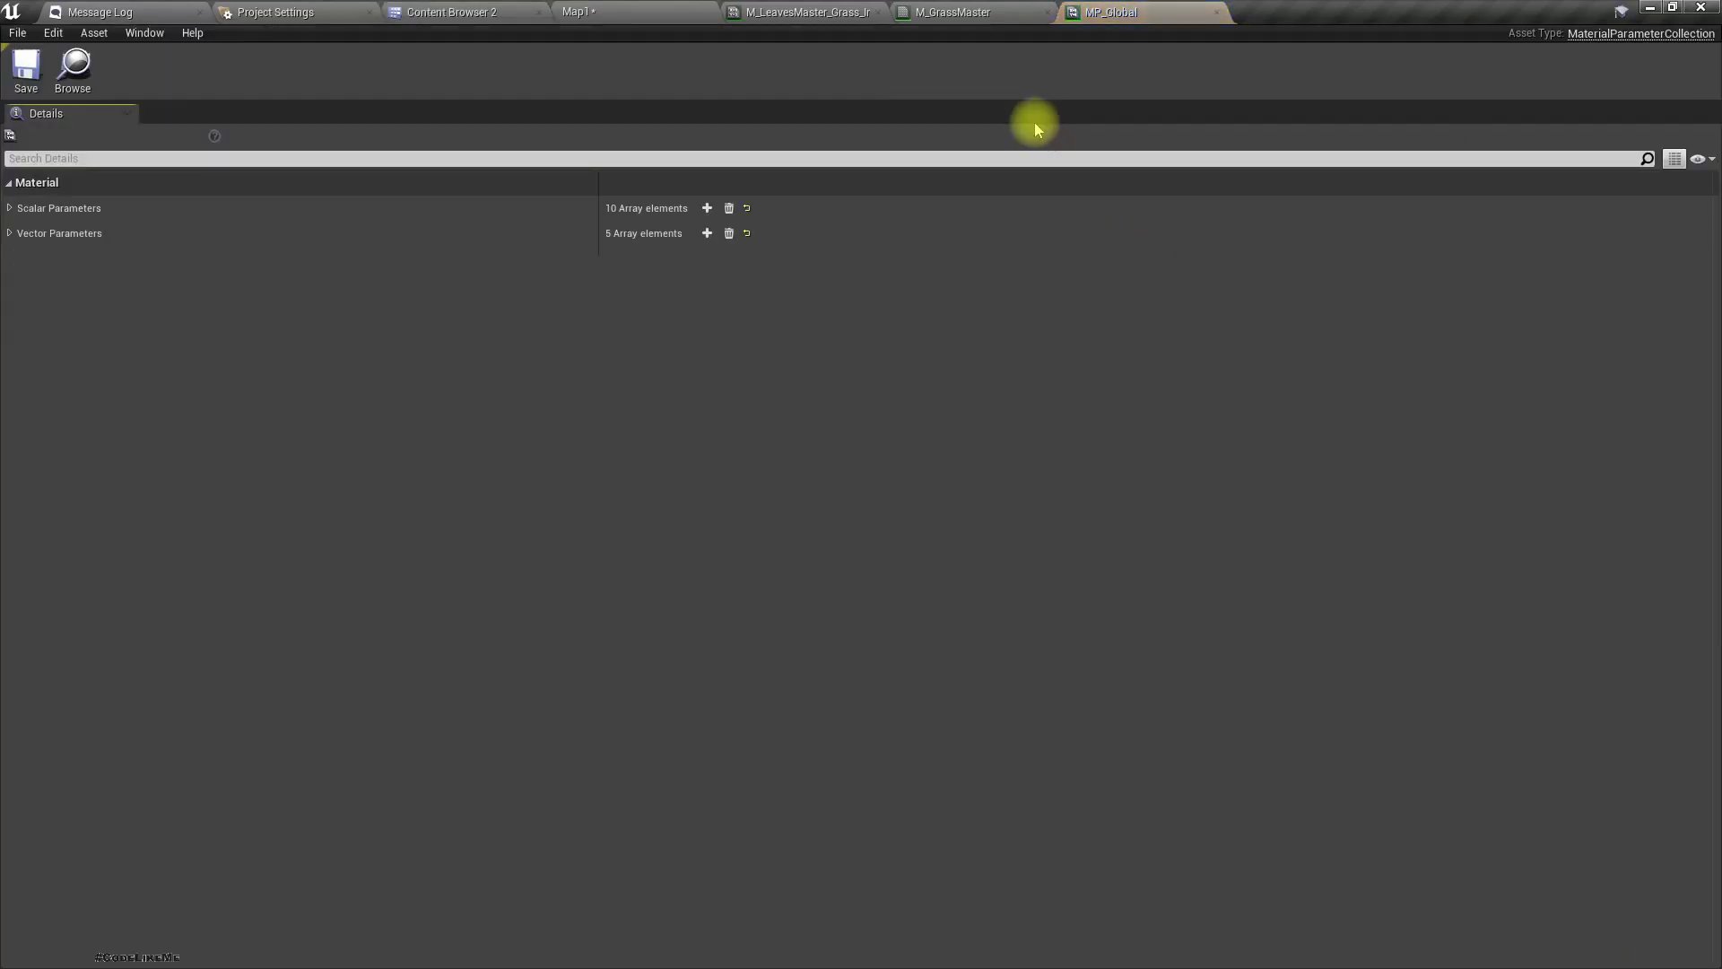
click(19, 257)
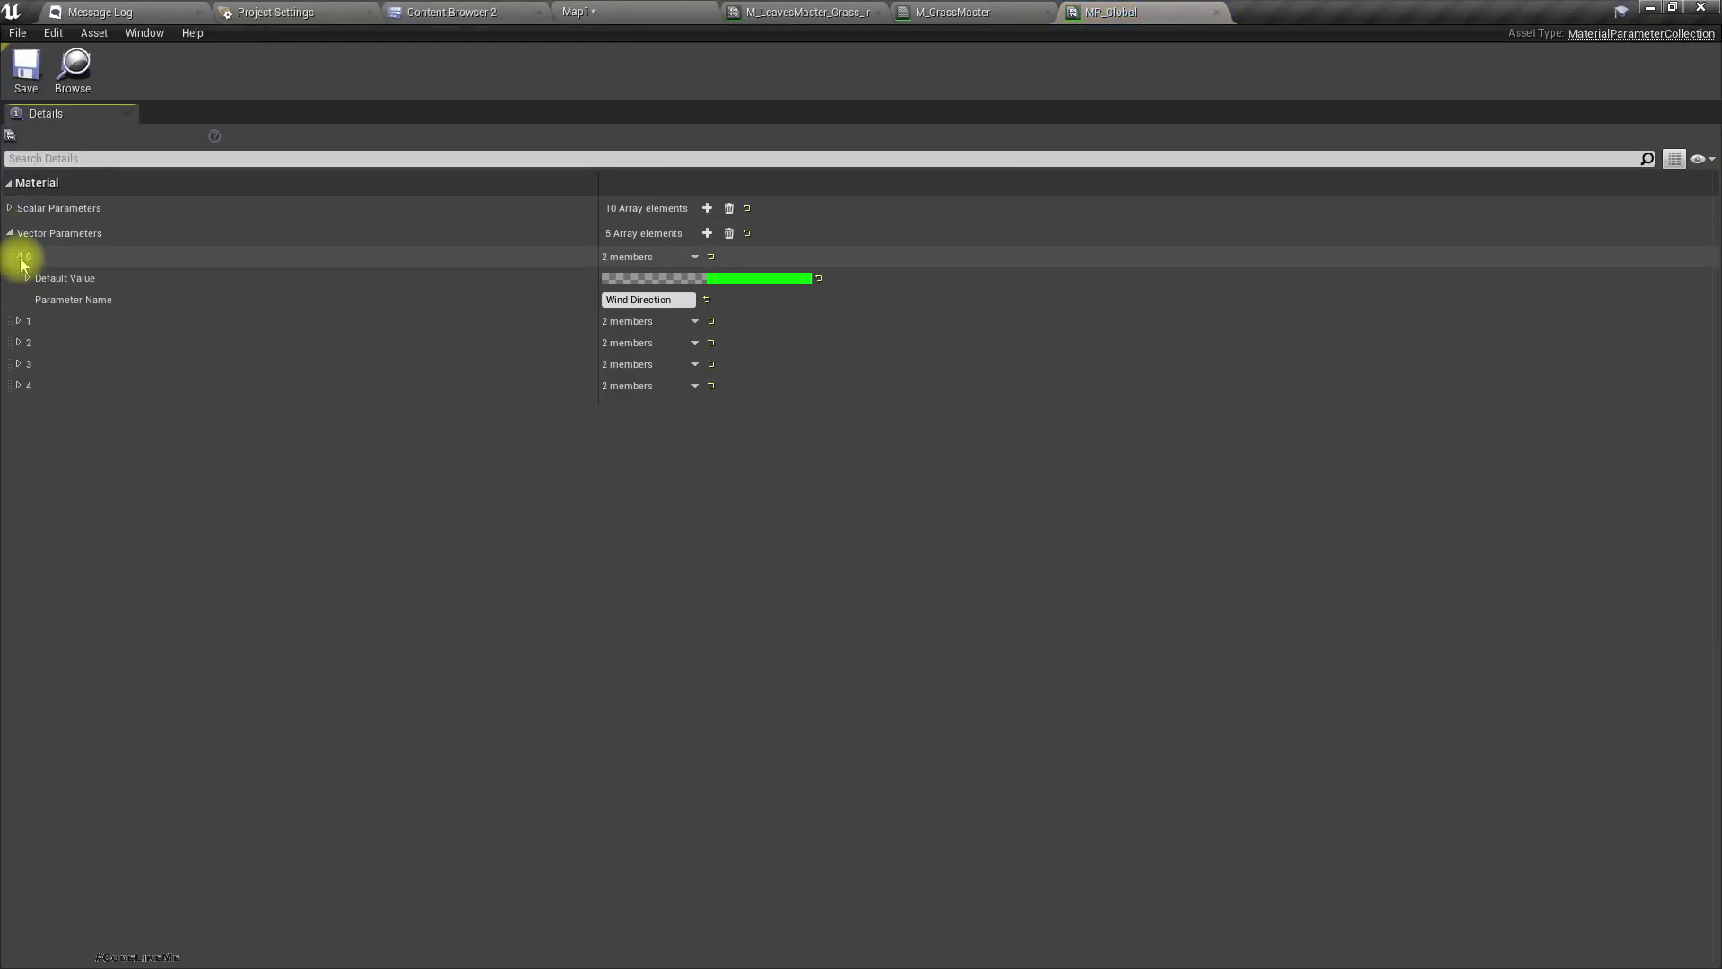
click(19, 322)
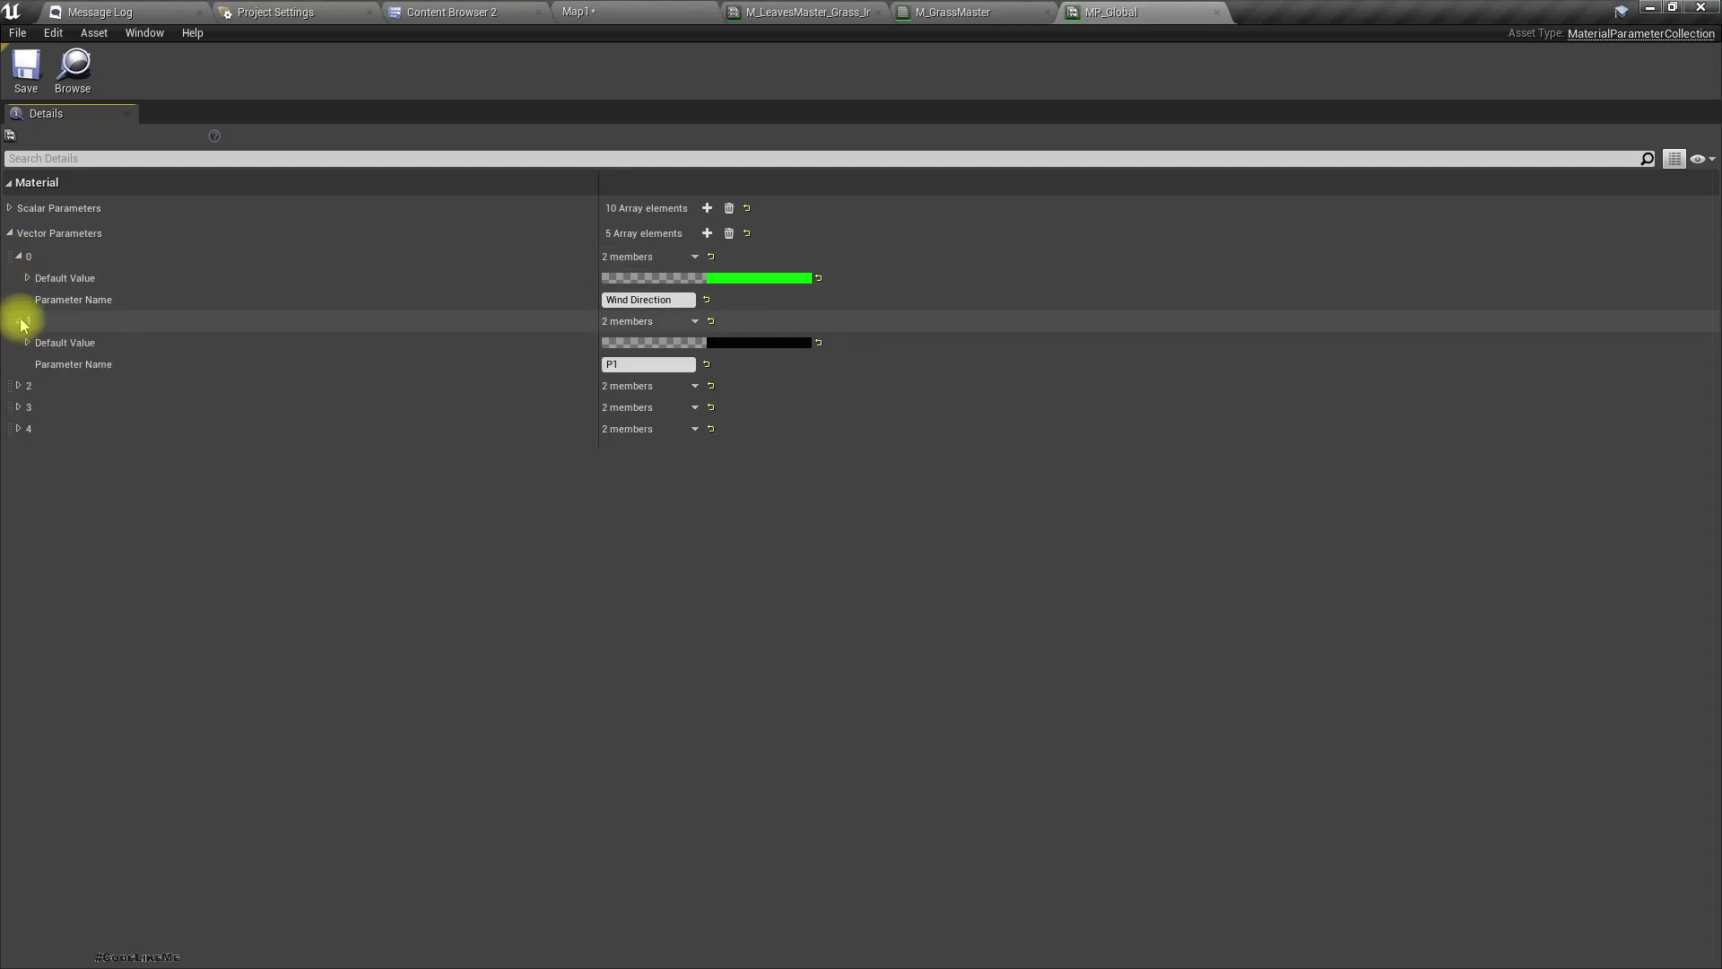
click(19, 387)
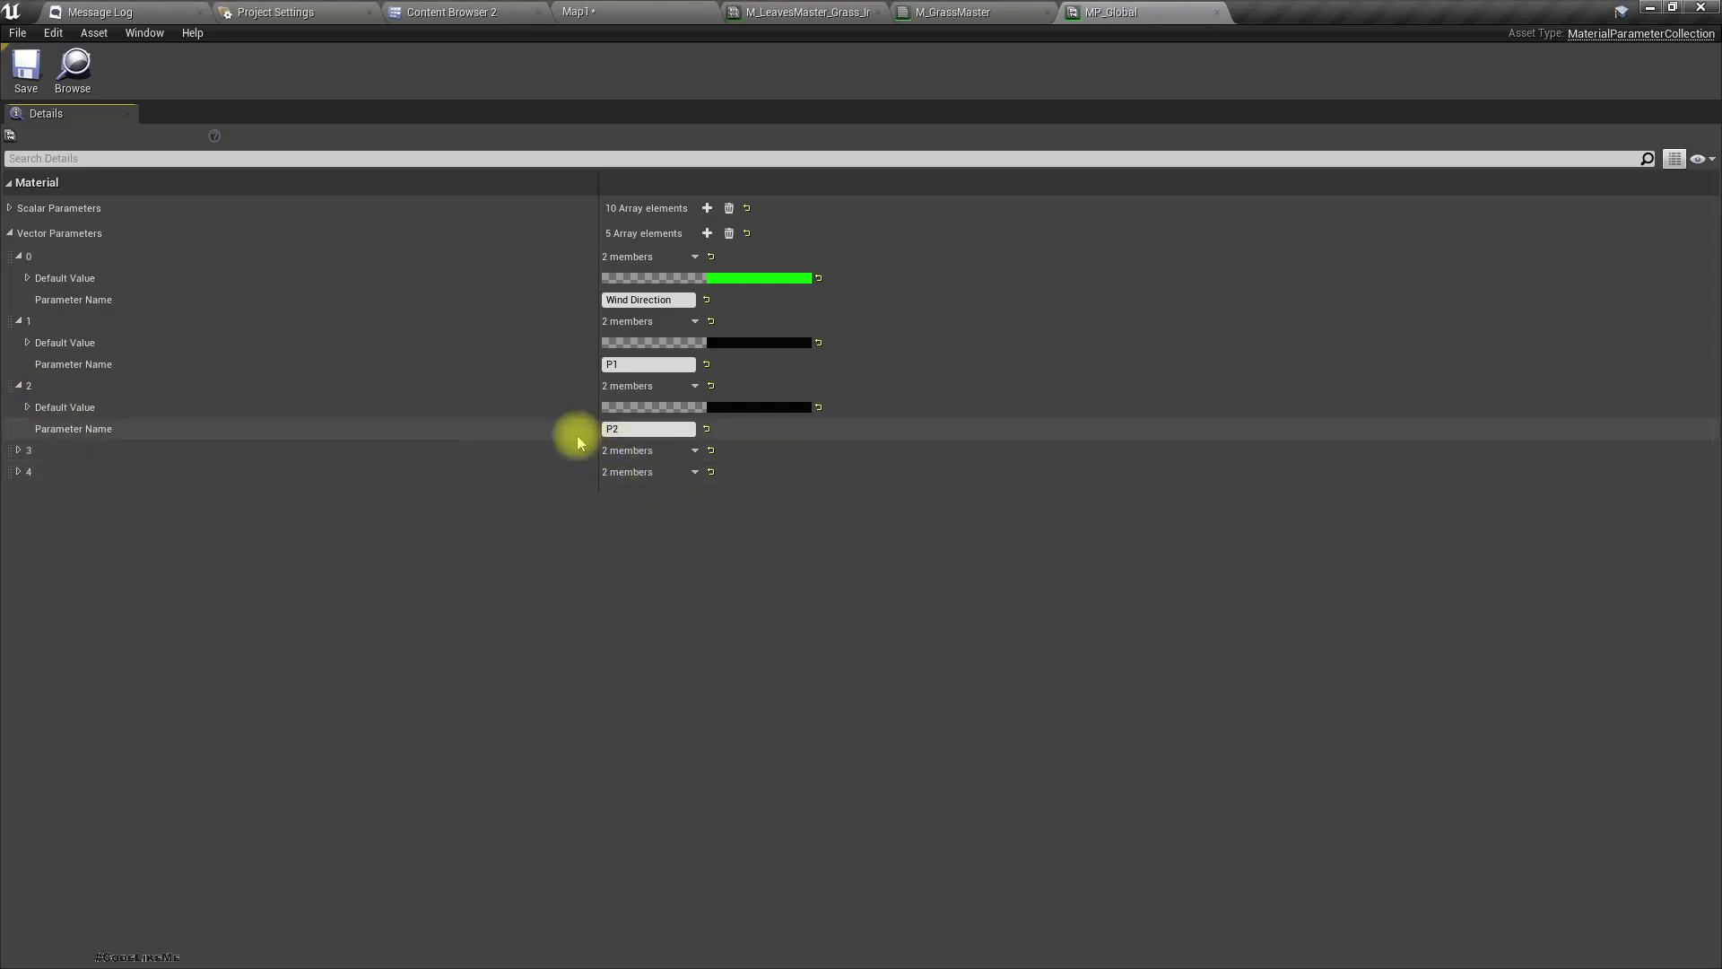
click(19, 450)
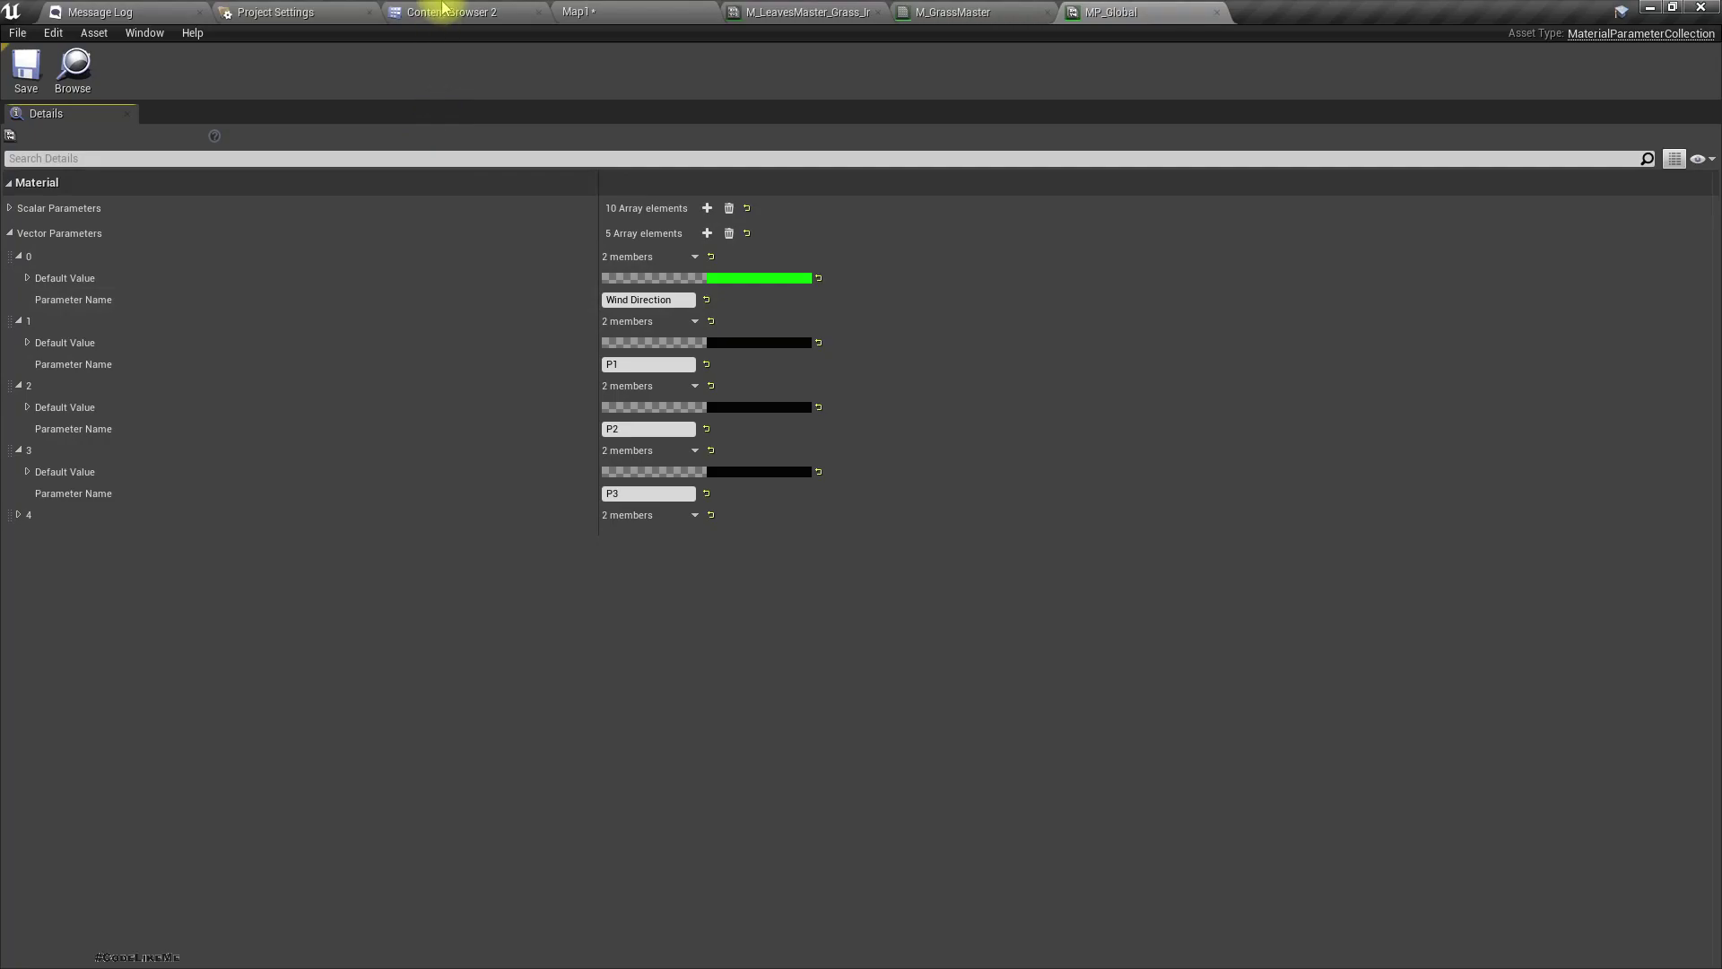
click(442, 12)
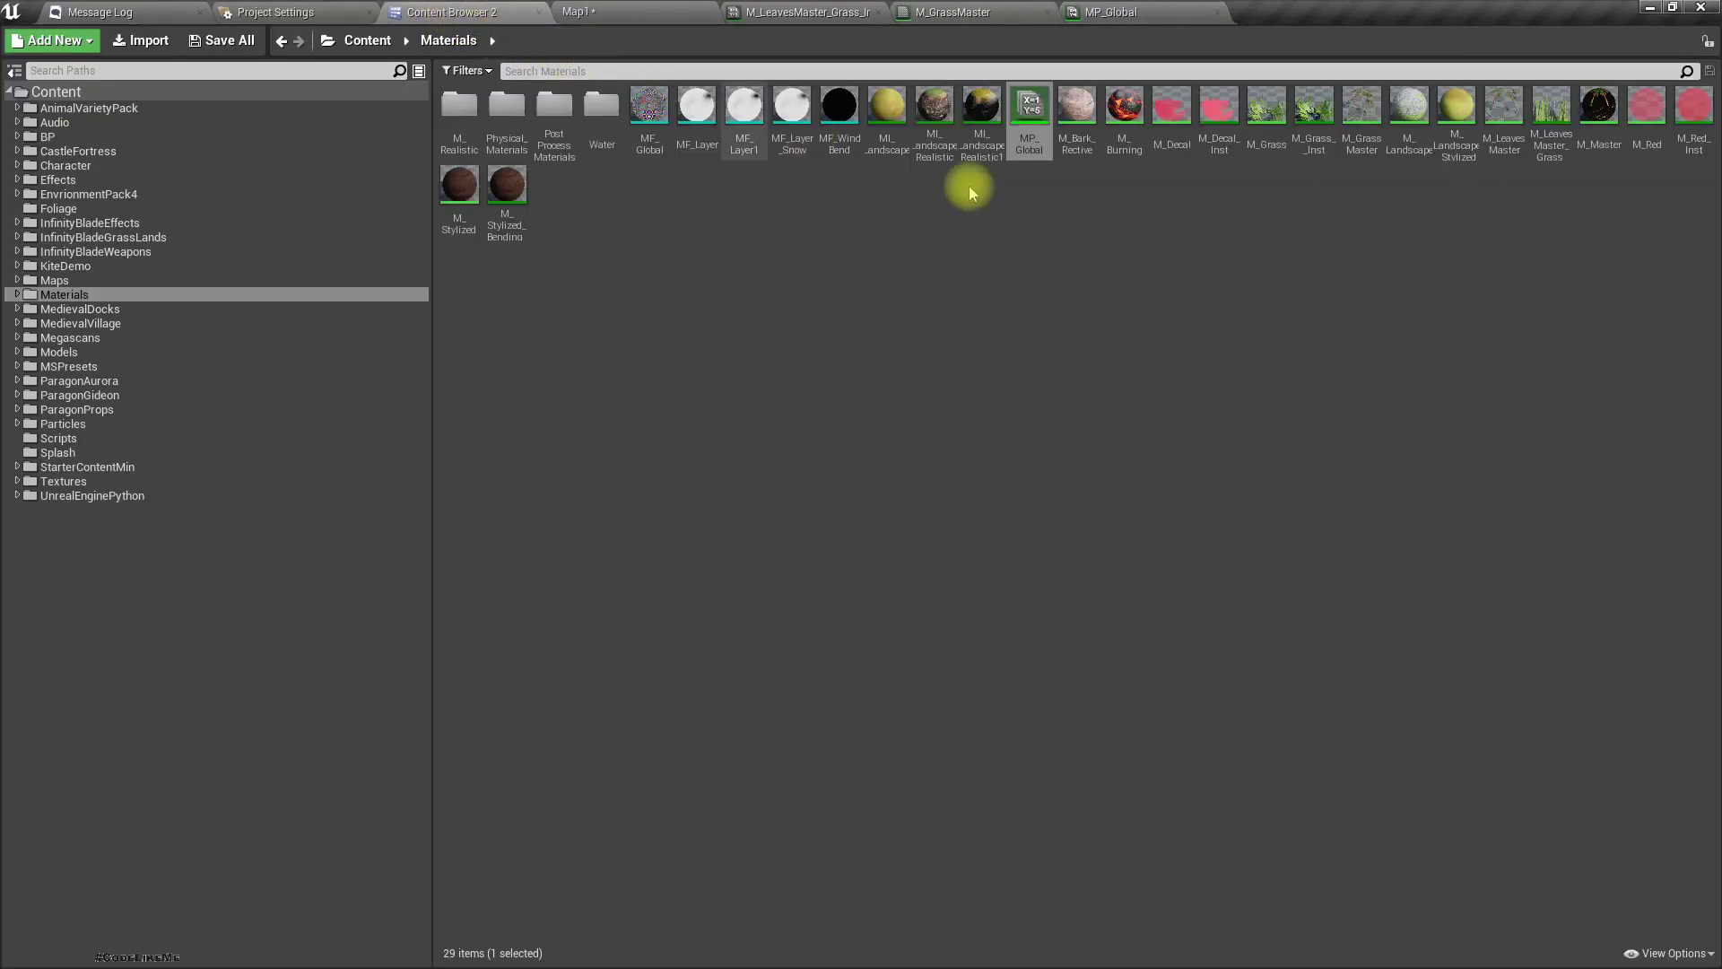
Open the Ch_Player blueprint from Character/Human and locate its Event Tick chain.
click(18, 167)
click(67, 208)
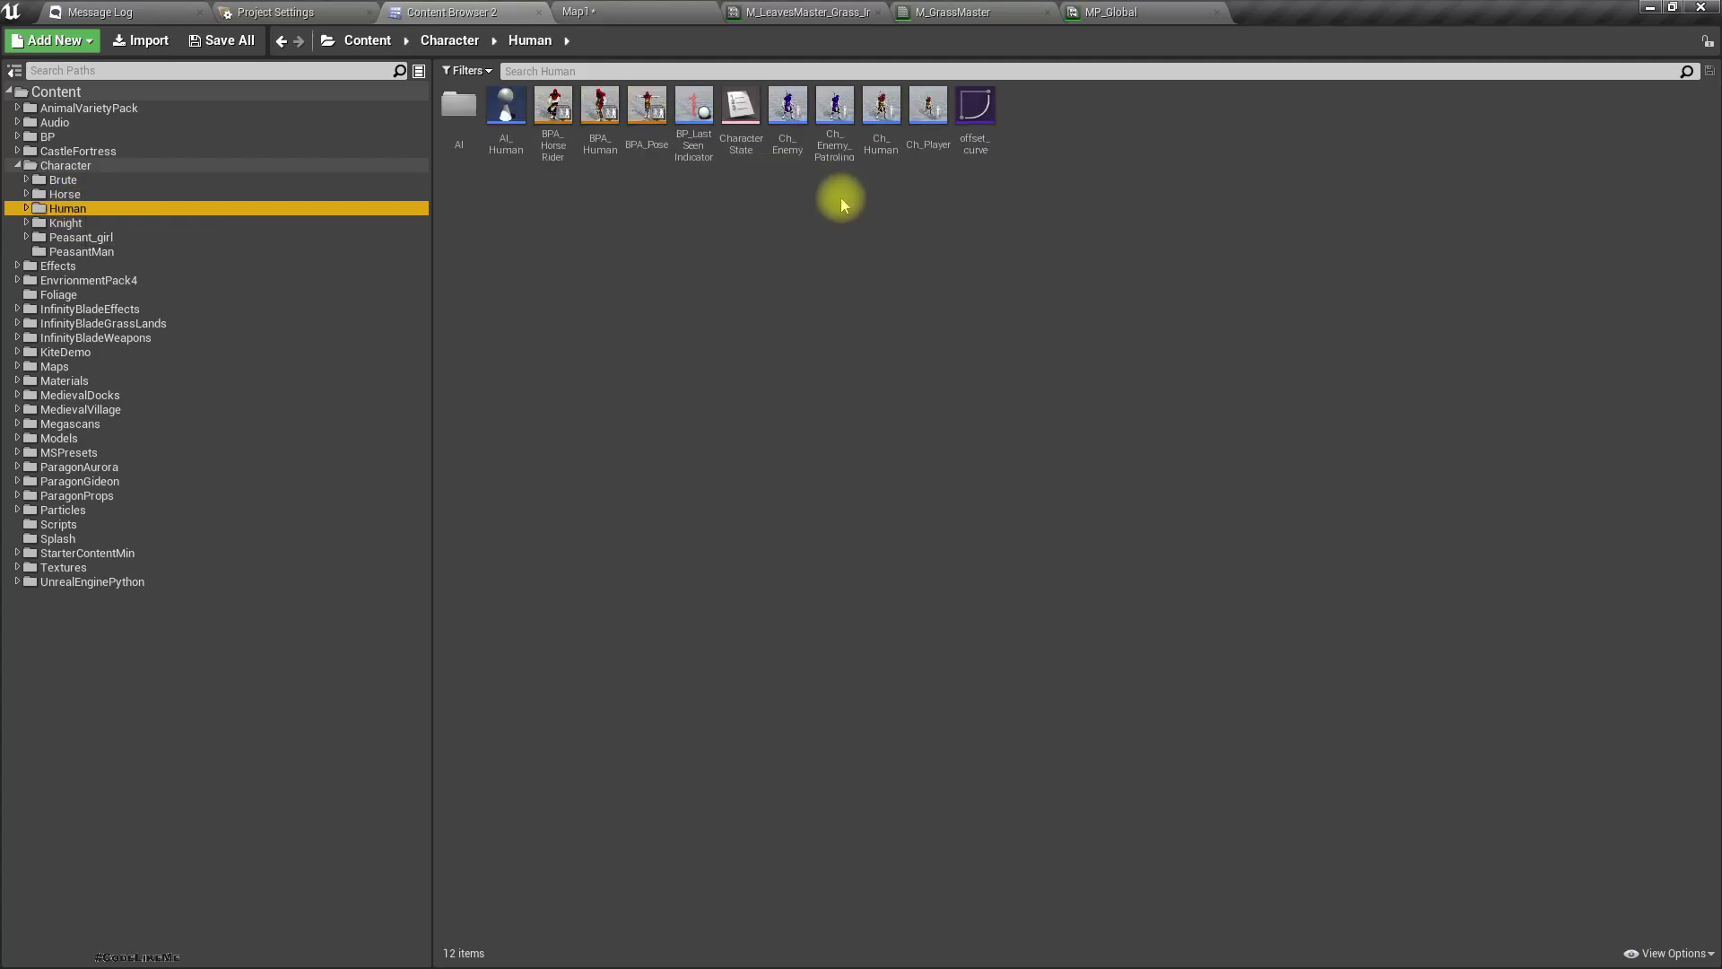
double_click(943, 145)
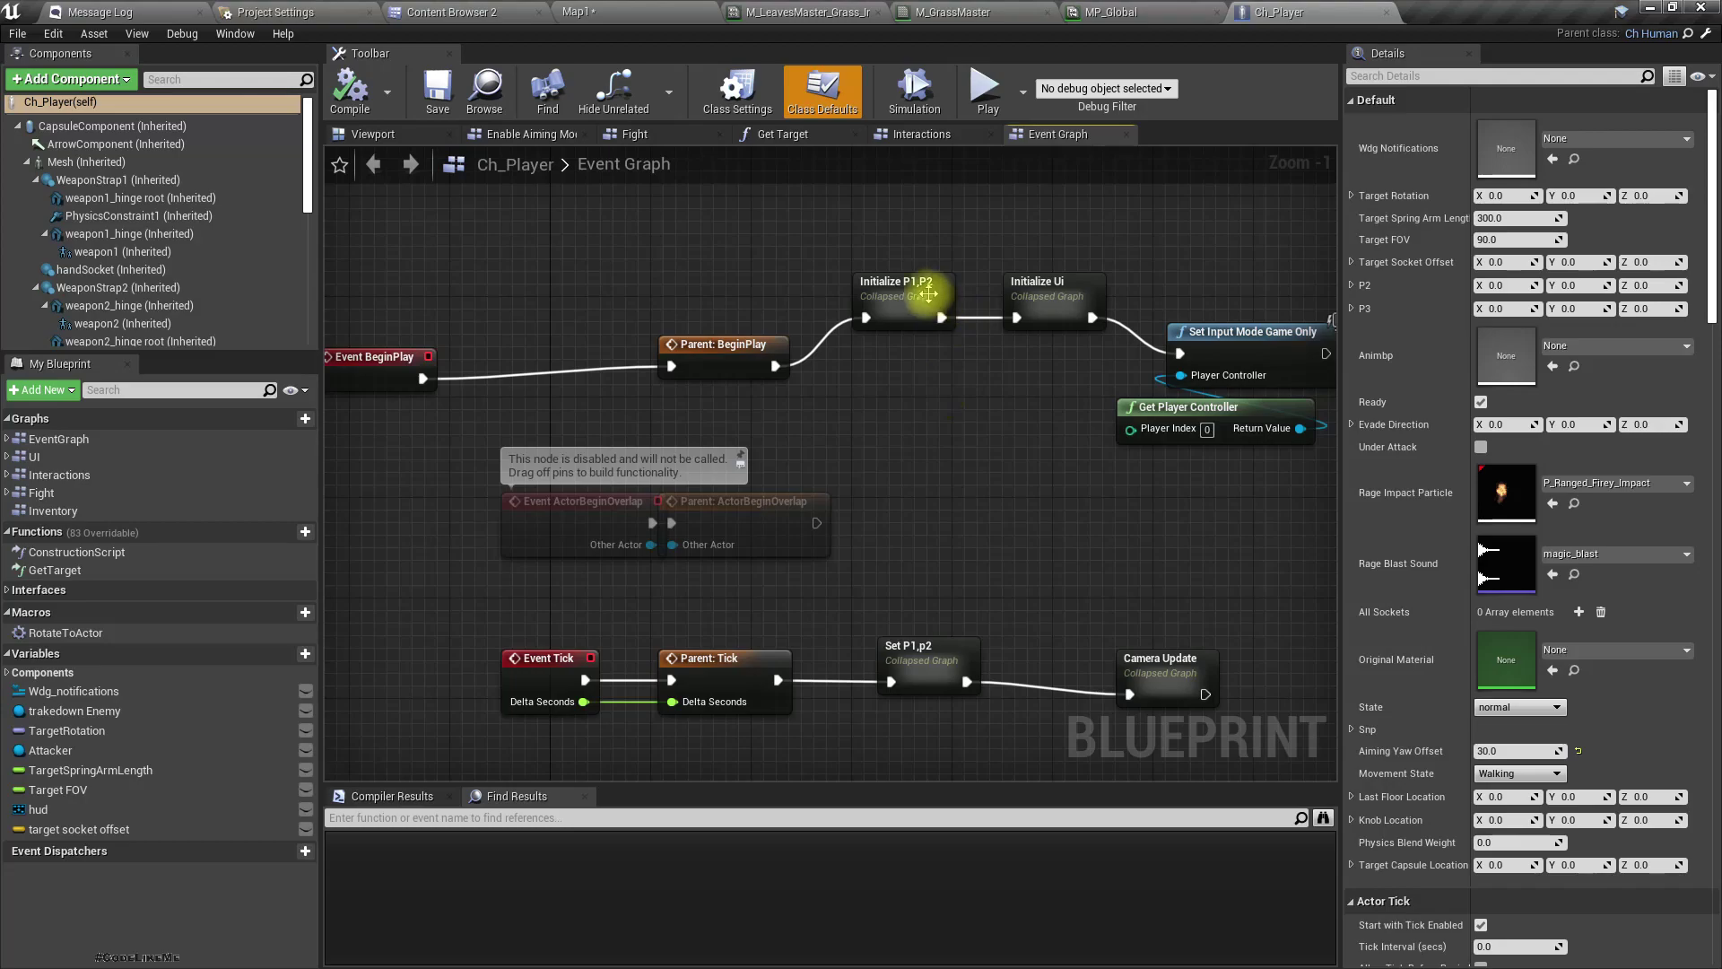
click(928, 293)
right_drag(937, 541, 817, 387)
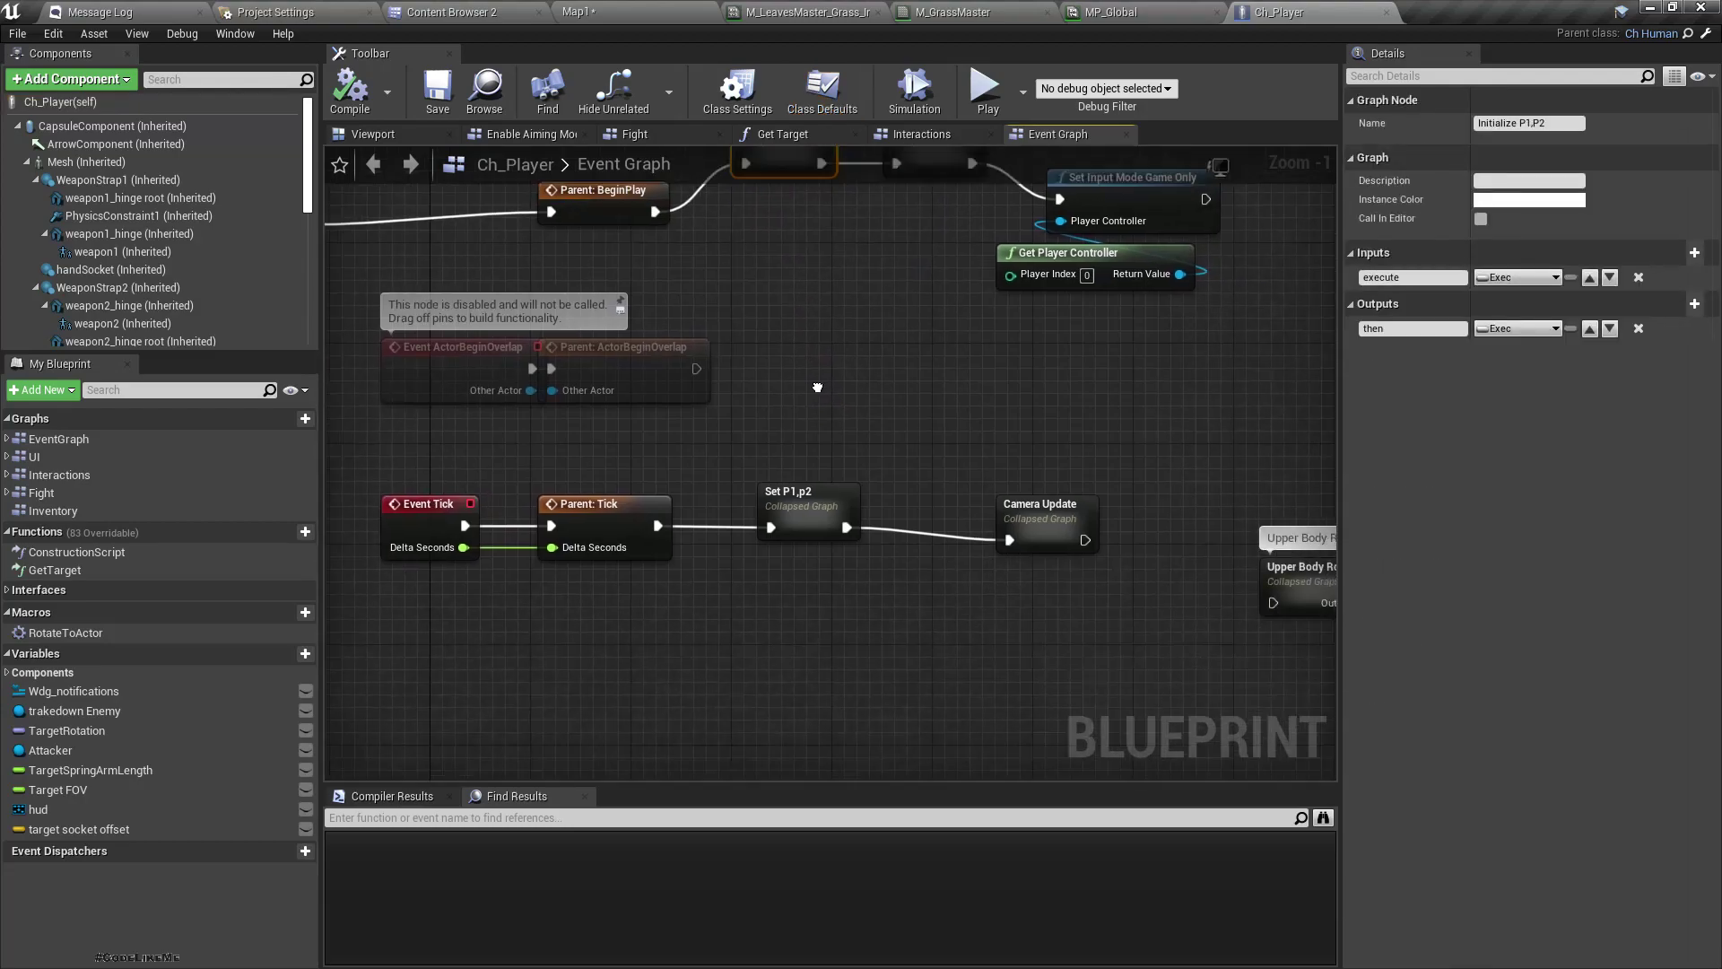
scroll(817, 388, up, 1)
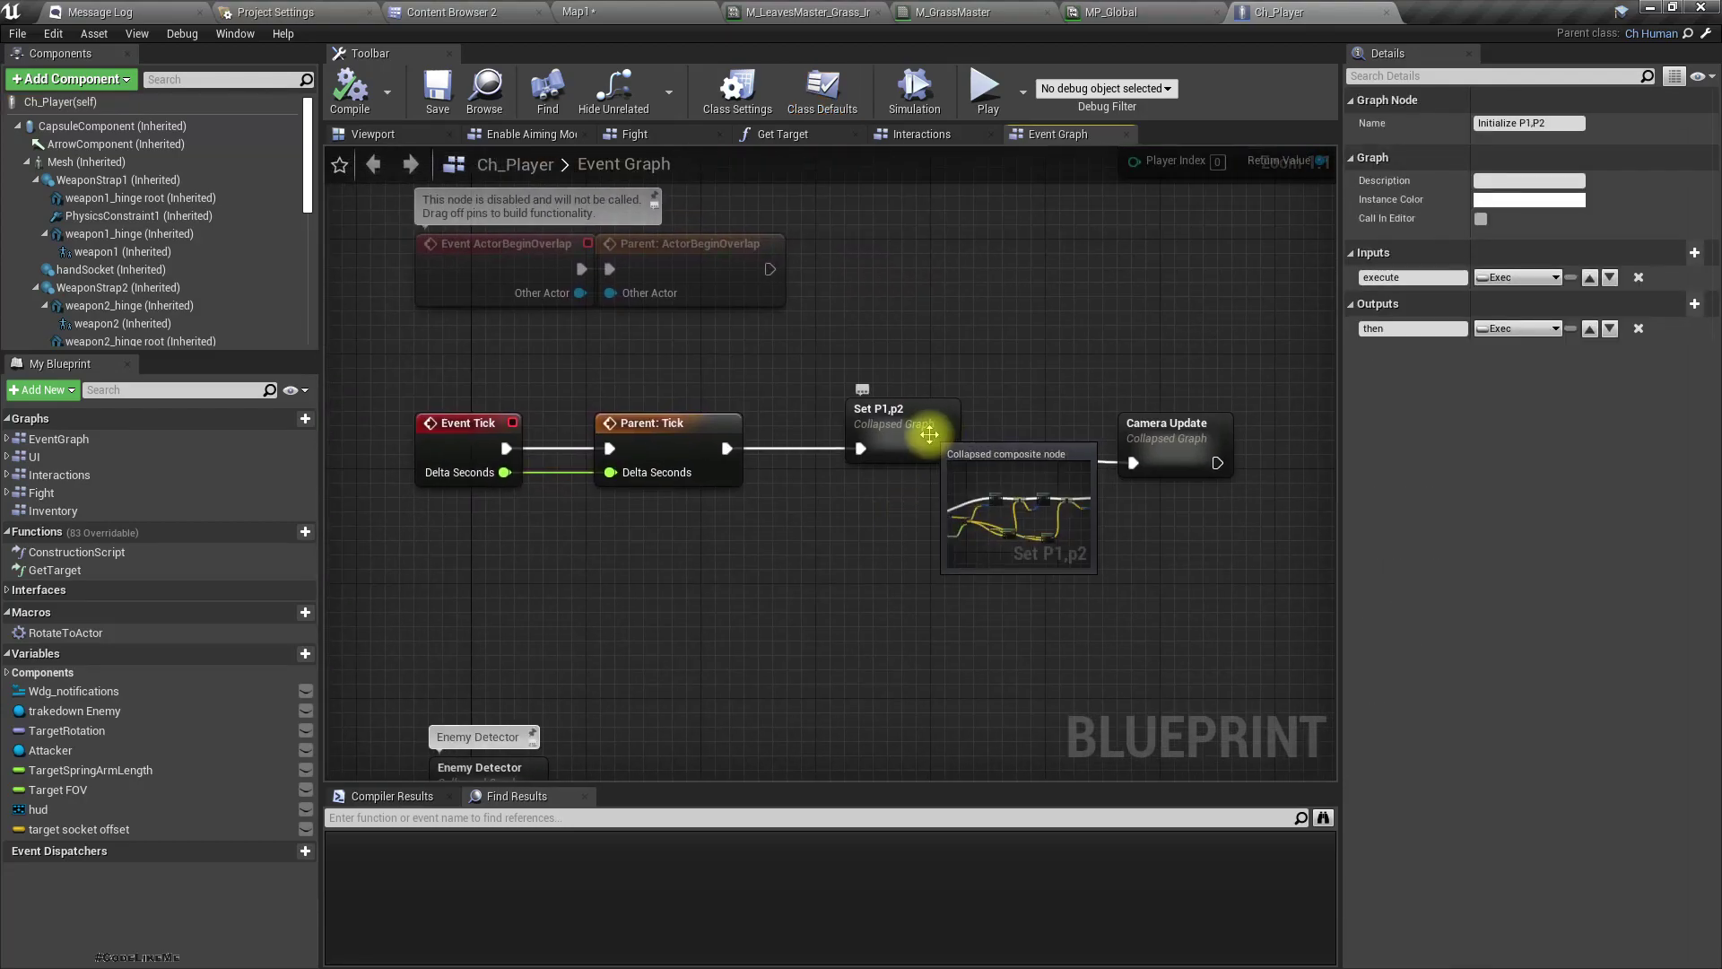
Inspect the collapsed Set P1,p2 graph's Lerp and Set Vector Parameter Value nodes.
double_click(928, 434)
scroll(778, 454, up, 3)
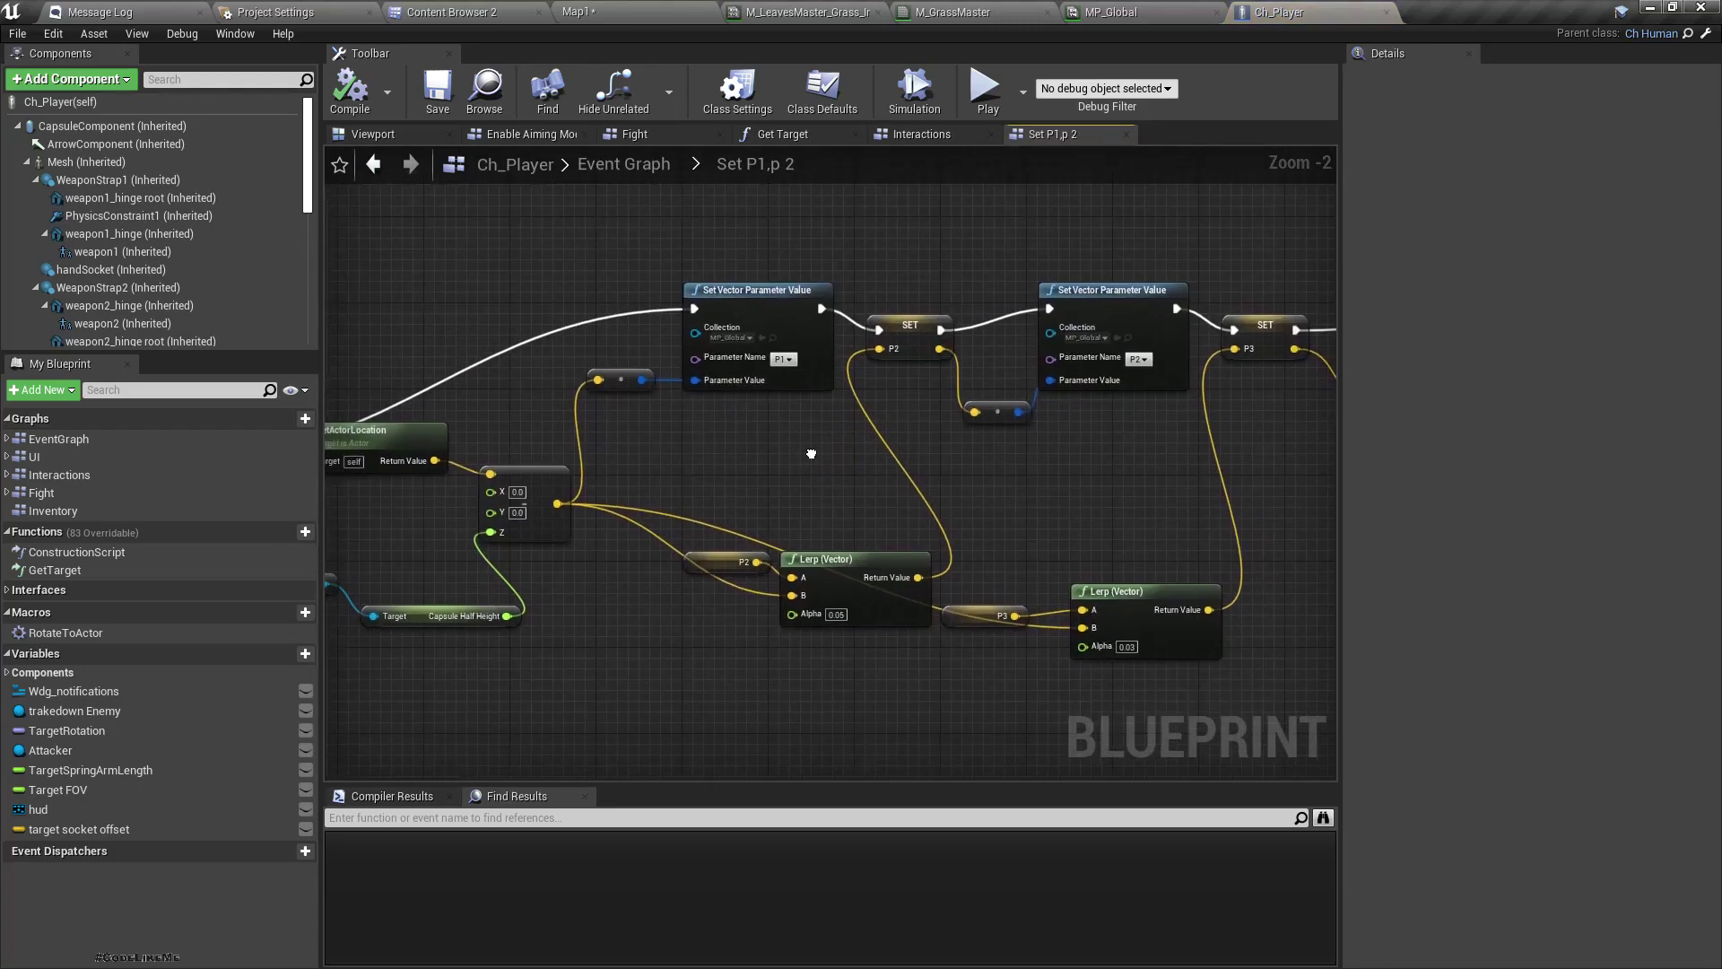
scroll(789, 413, up, 1)
scroll(757, 363, up, 1)
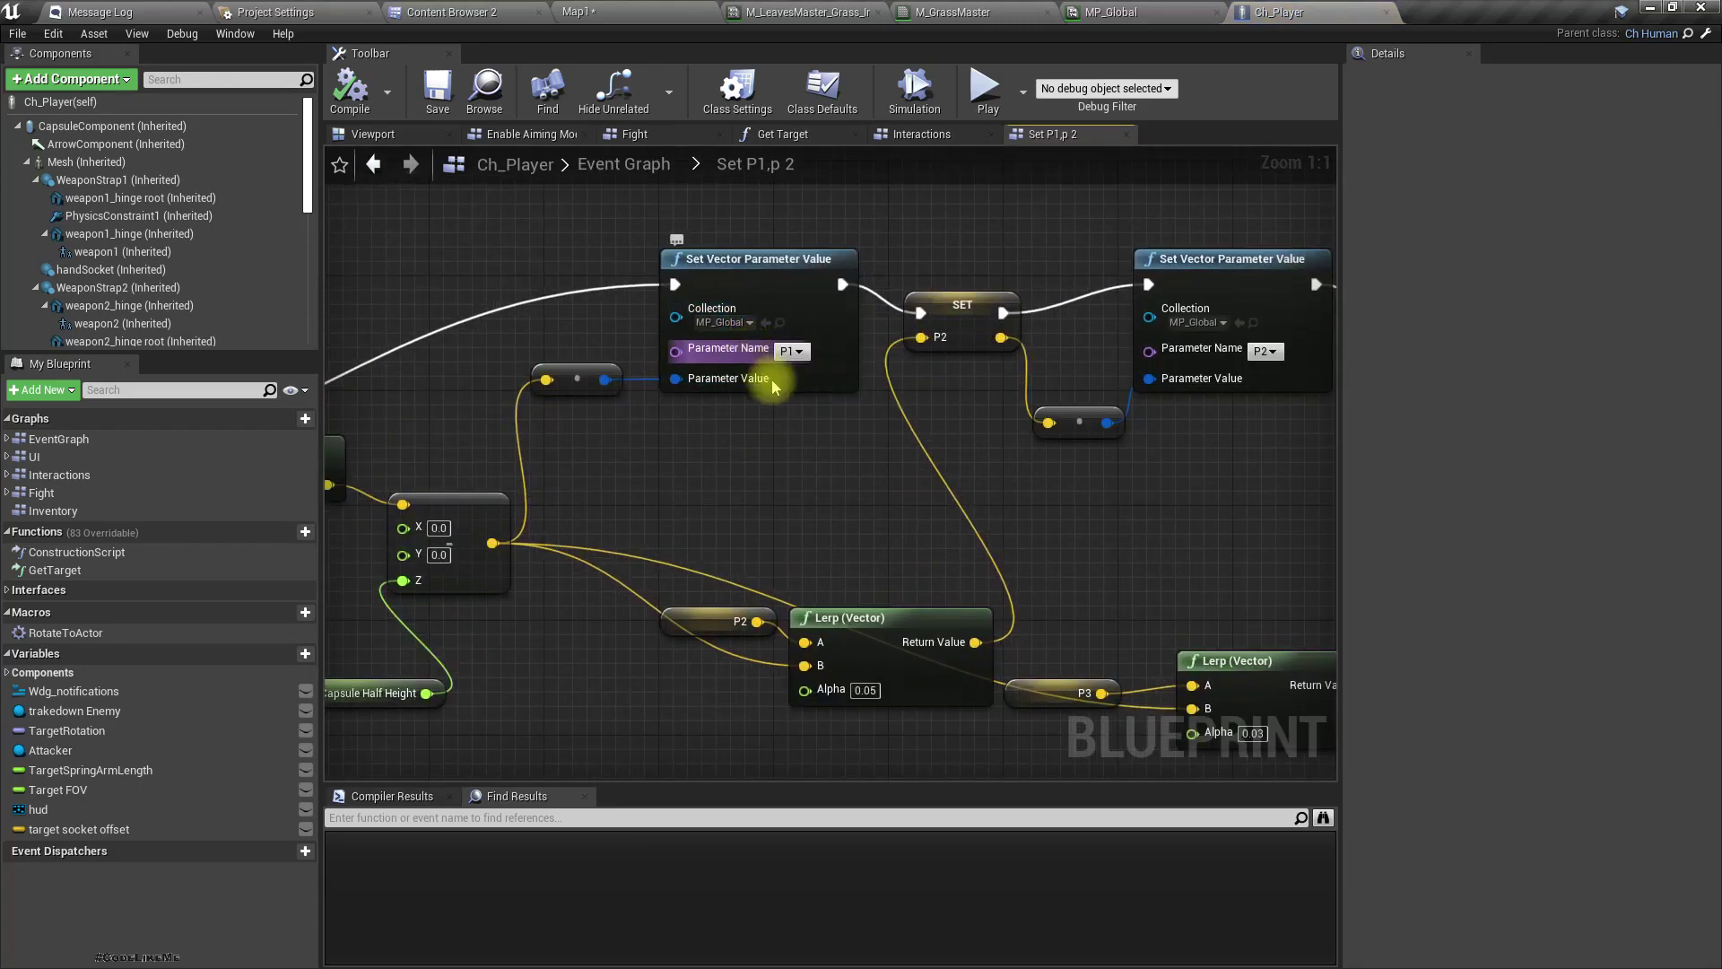
mouse_move(813, 428)
right_down()
mouse_move(684, 494)
mouse_move(723, 479)
right_up()
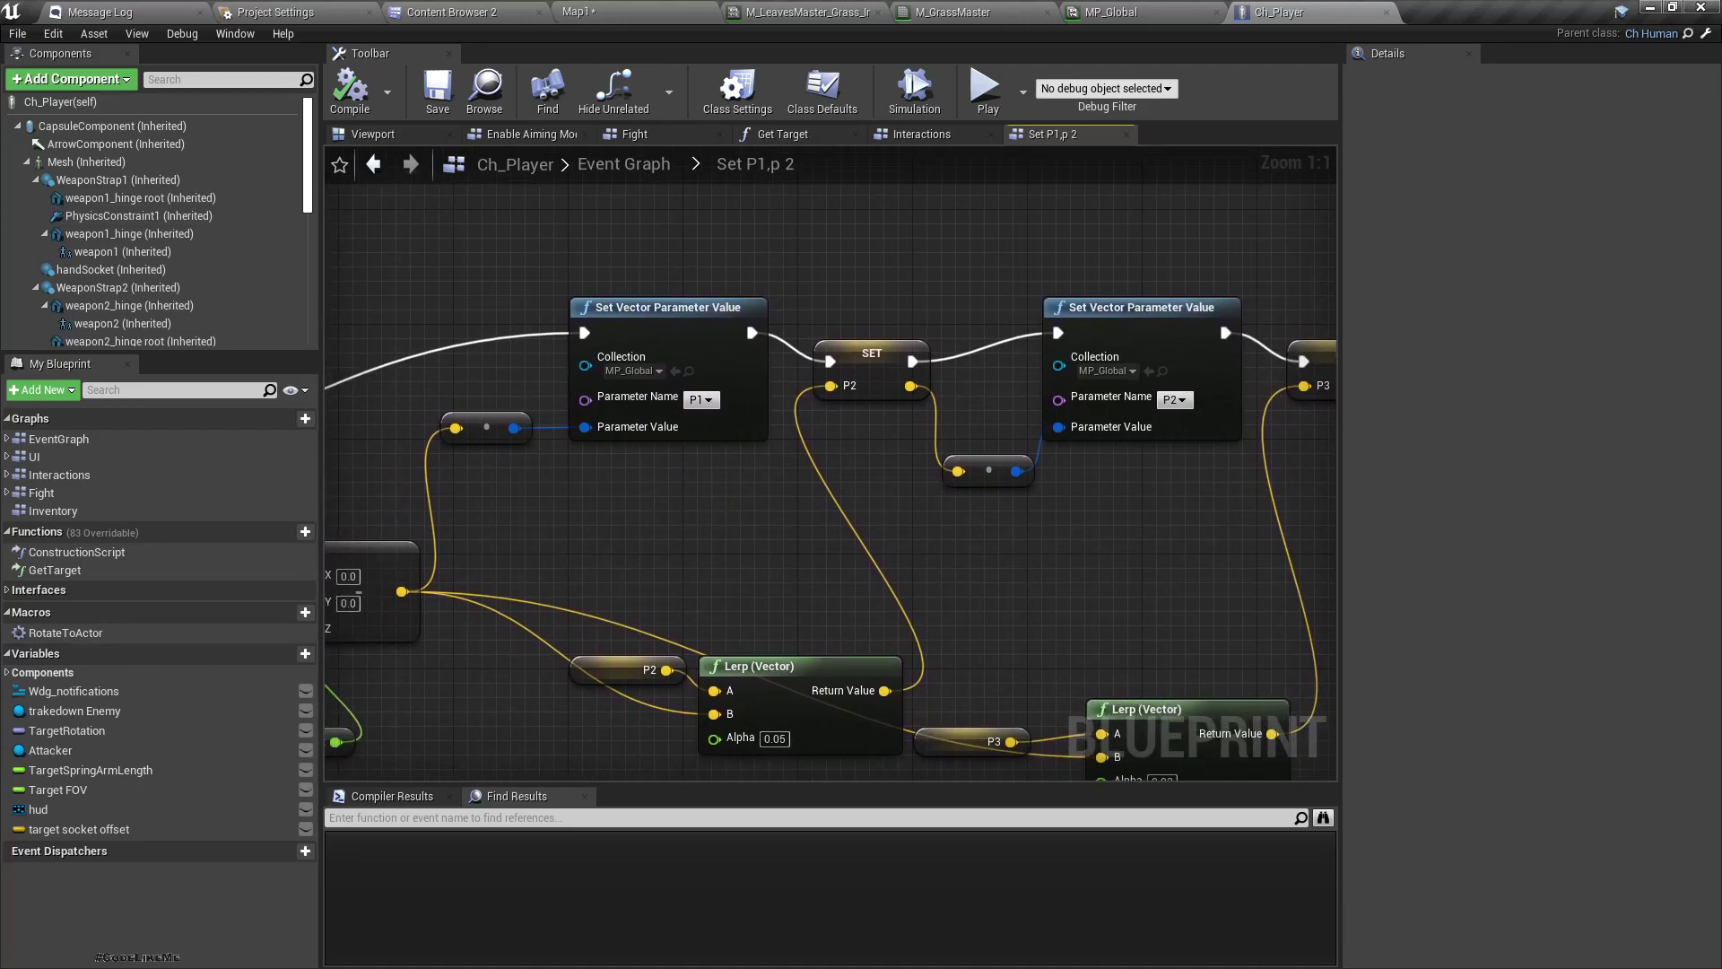
click(758, 535)
scroll(819, 434, down, 3)
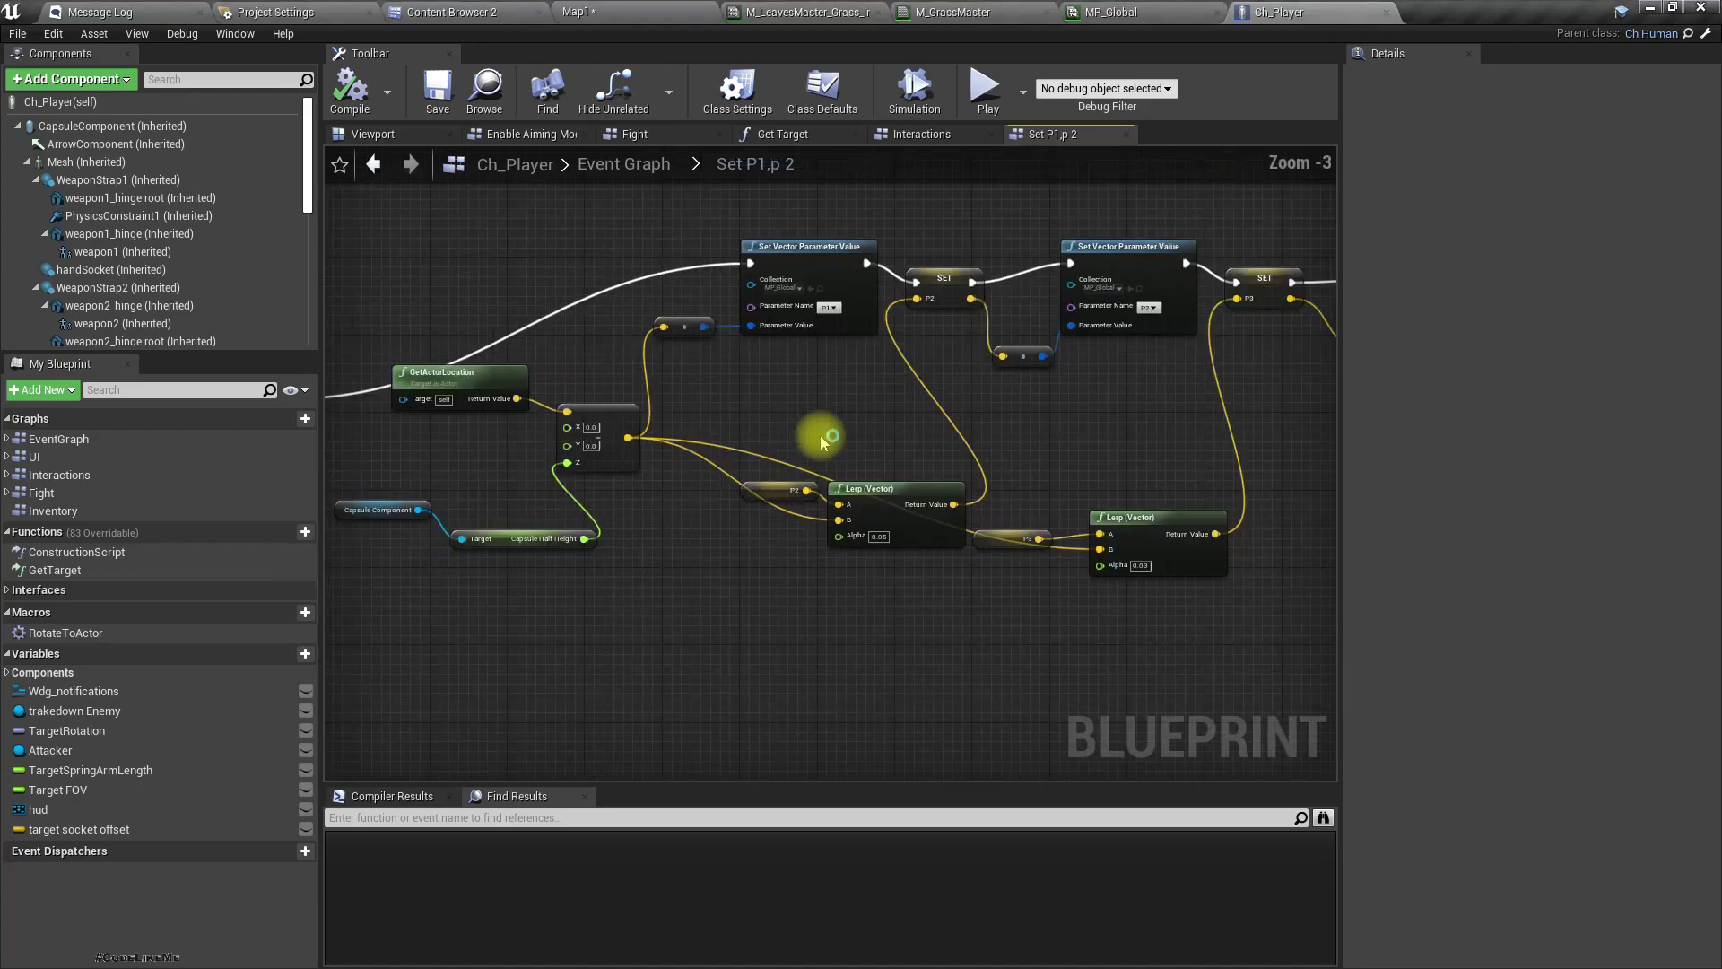
right_drag(820, 434, 798, 534)
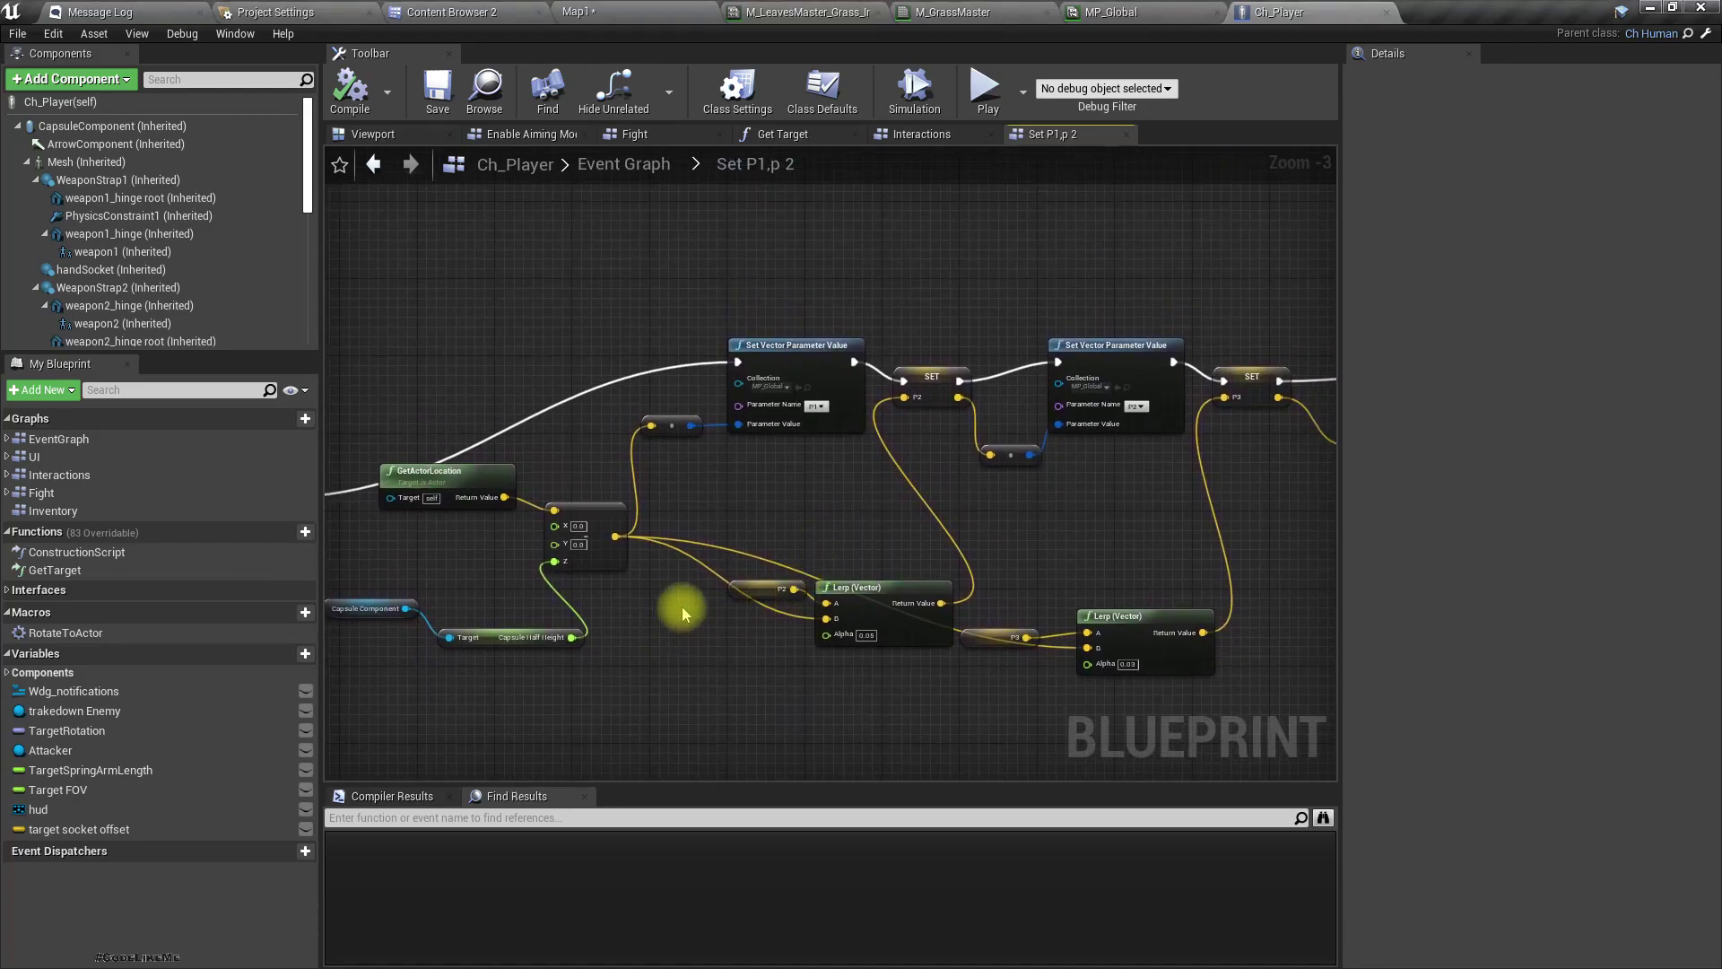
right_drag(681, 612, 446, 610)
scroll(594, 537, up, 3)
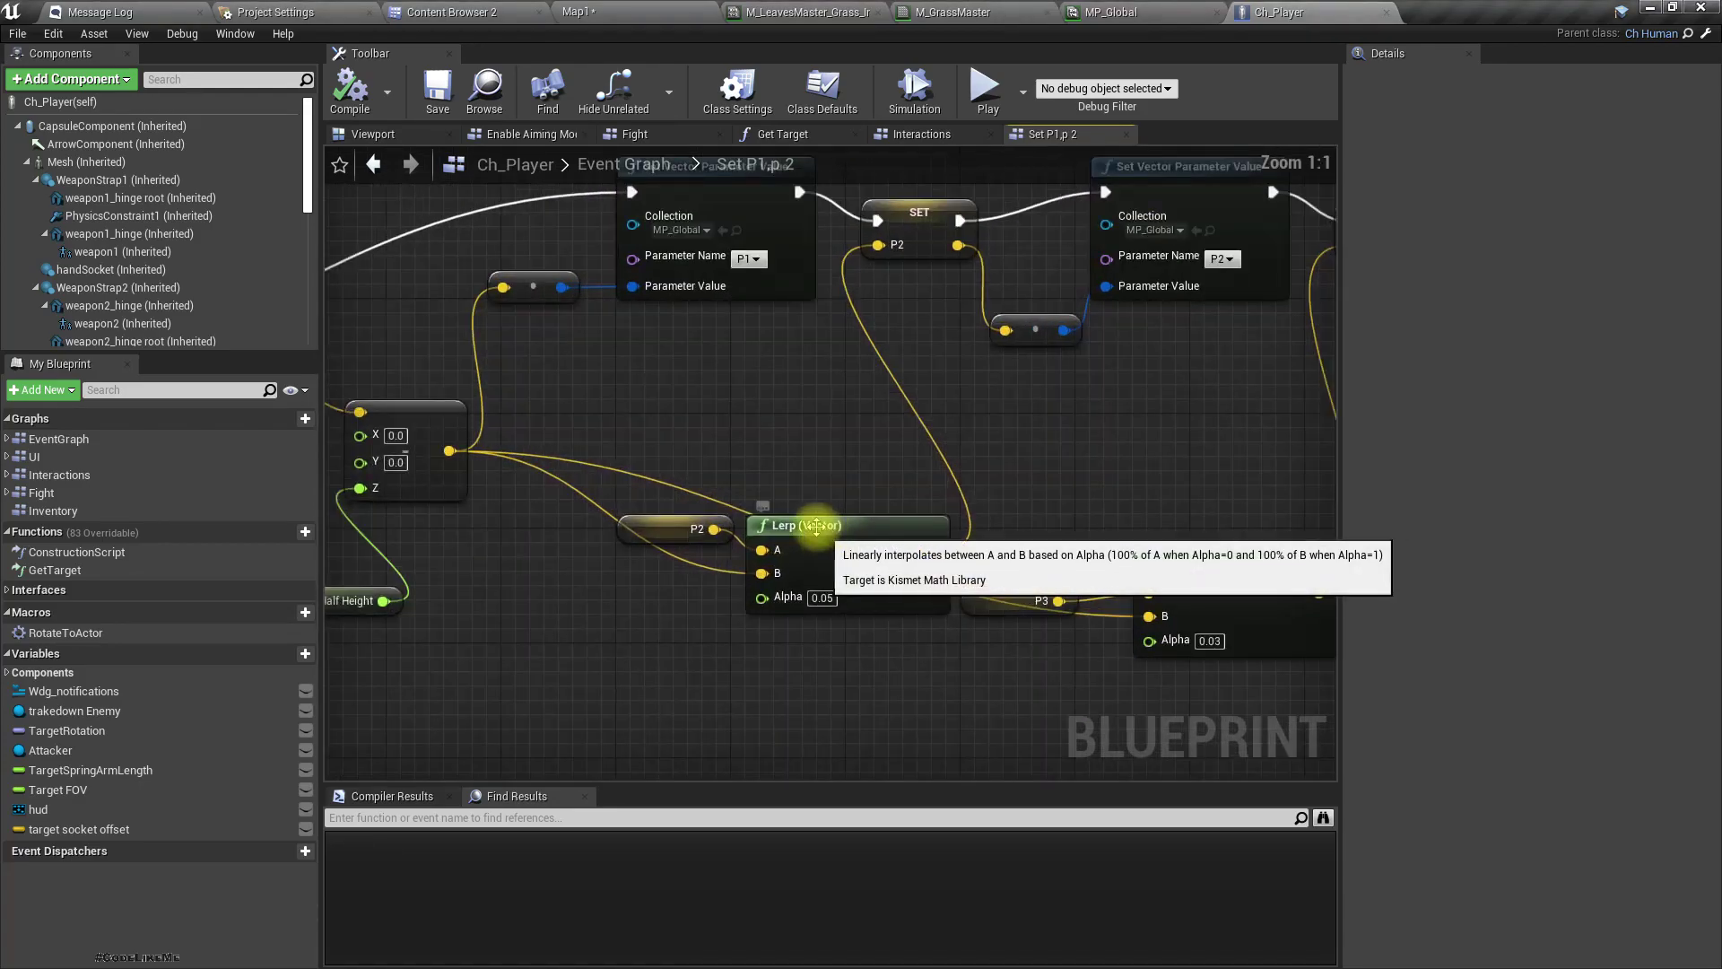
mouse_move(789, 475)
right_down()
mouse_move(856, 571)
mouse_move(783, 536)
right_up()
scroll(874, 567, down, 1)
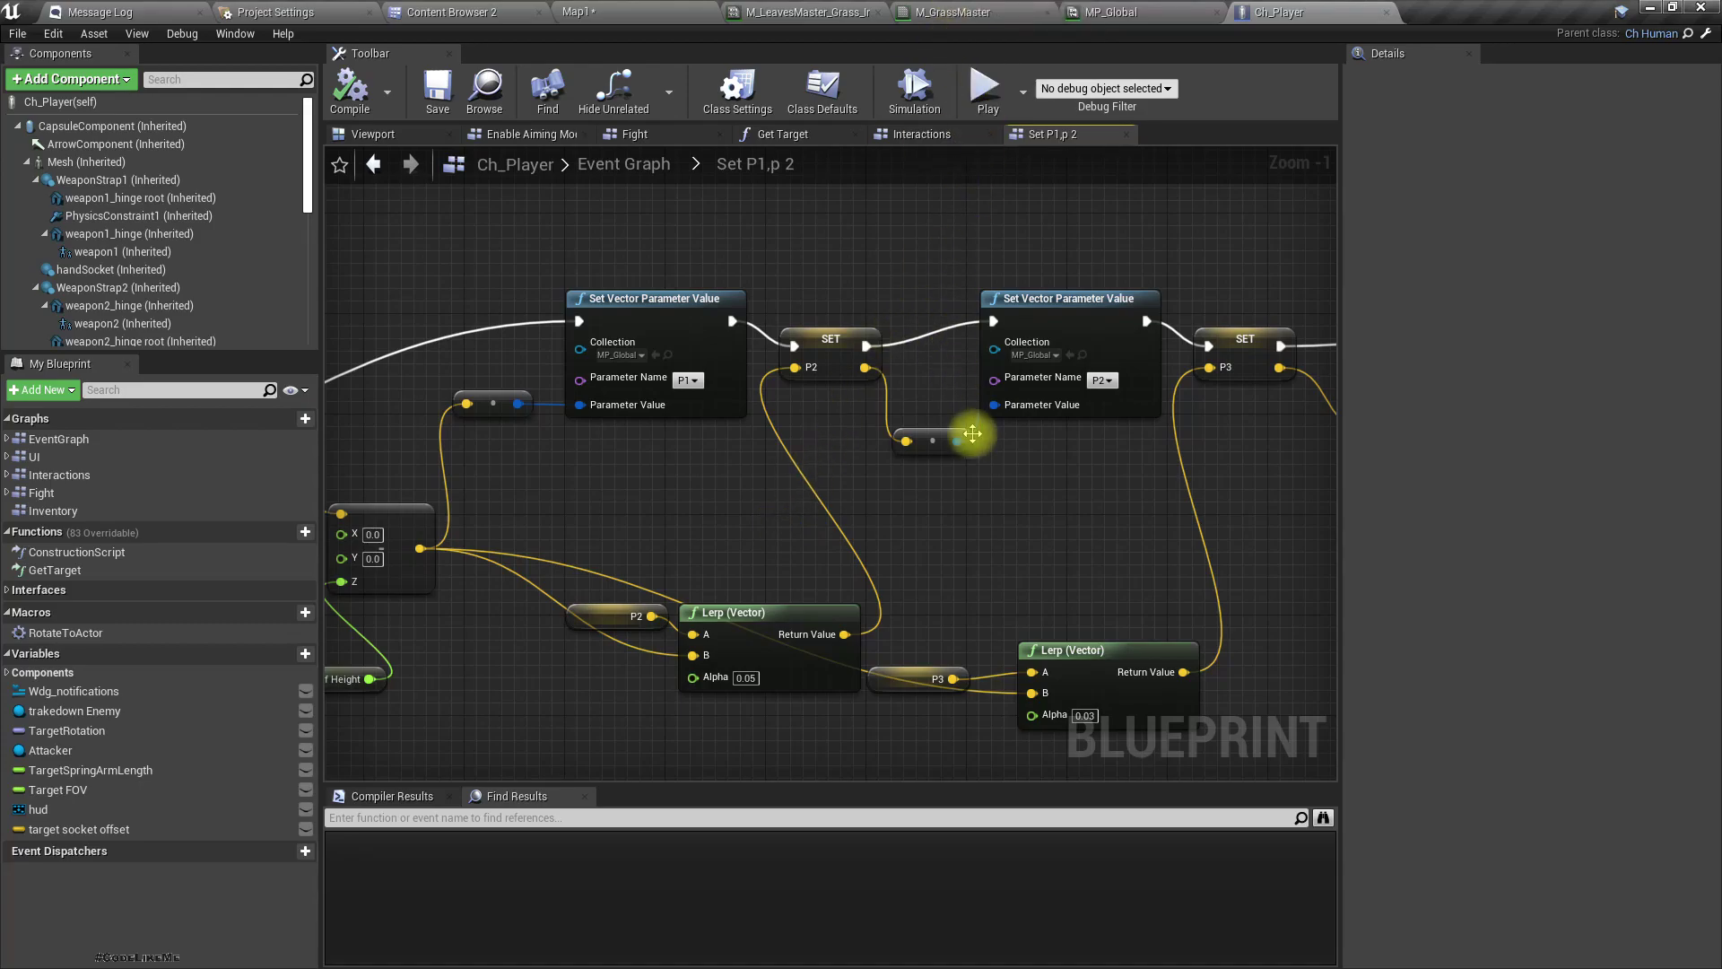
mouse_move(1007, 484)
right_down()
mouse_move(743, 438)
mouse_move(985, 387)
right_up()
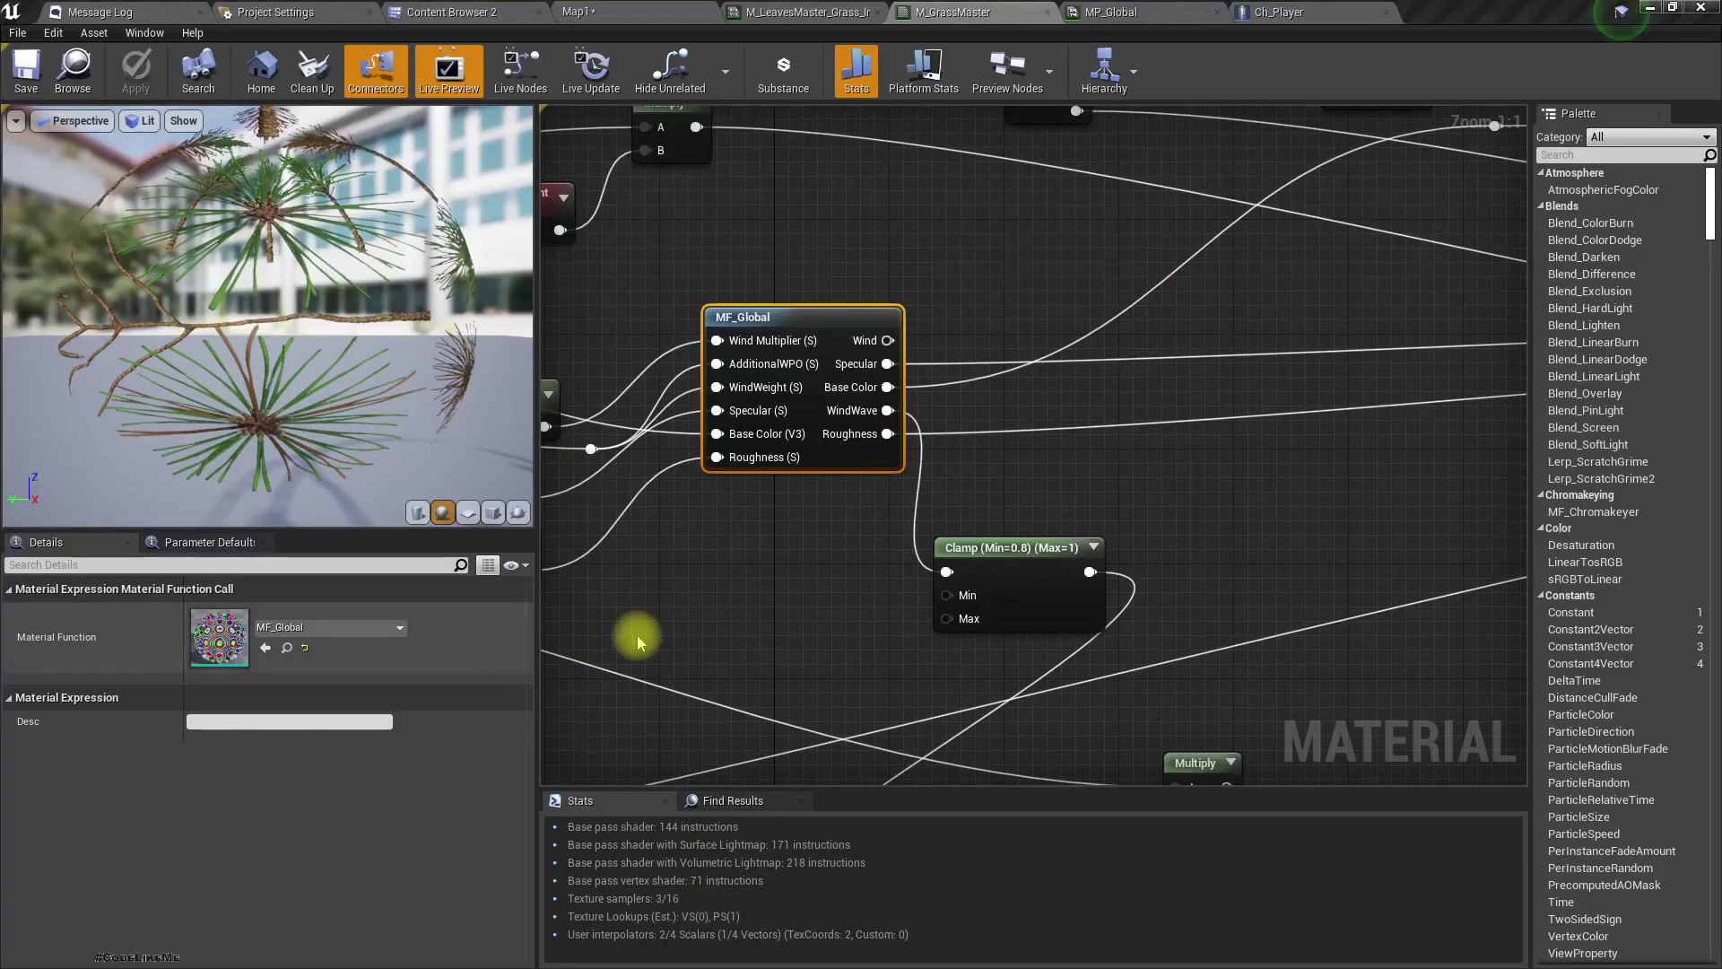
In M_GrassMaster, move the Clamp node closer to MF_Global.
mouse_move(1199, 508)
right_down()
mouse_move(990, 176)
mouse_move(1029, 479)
right_up()
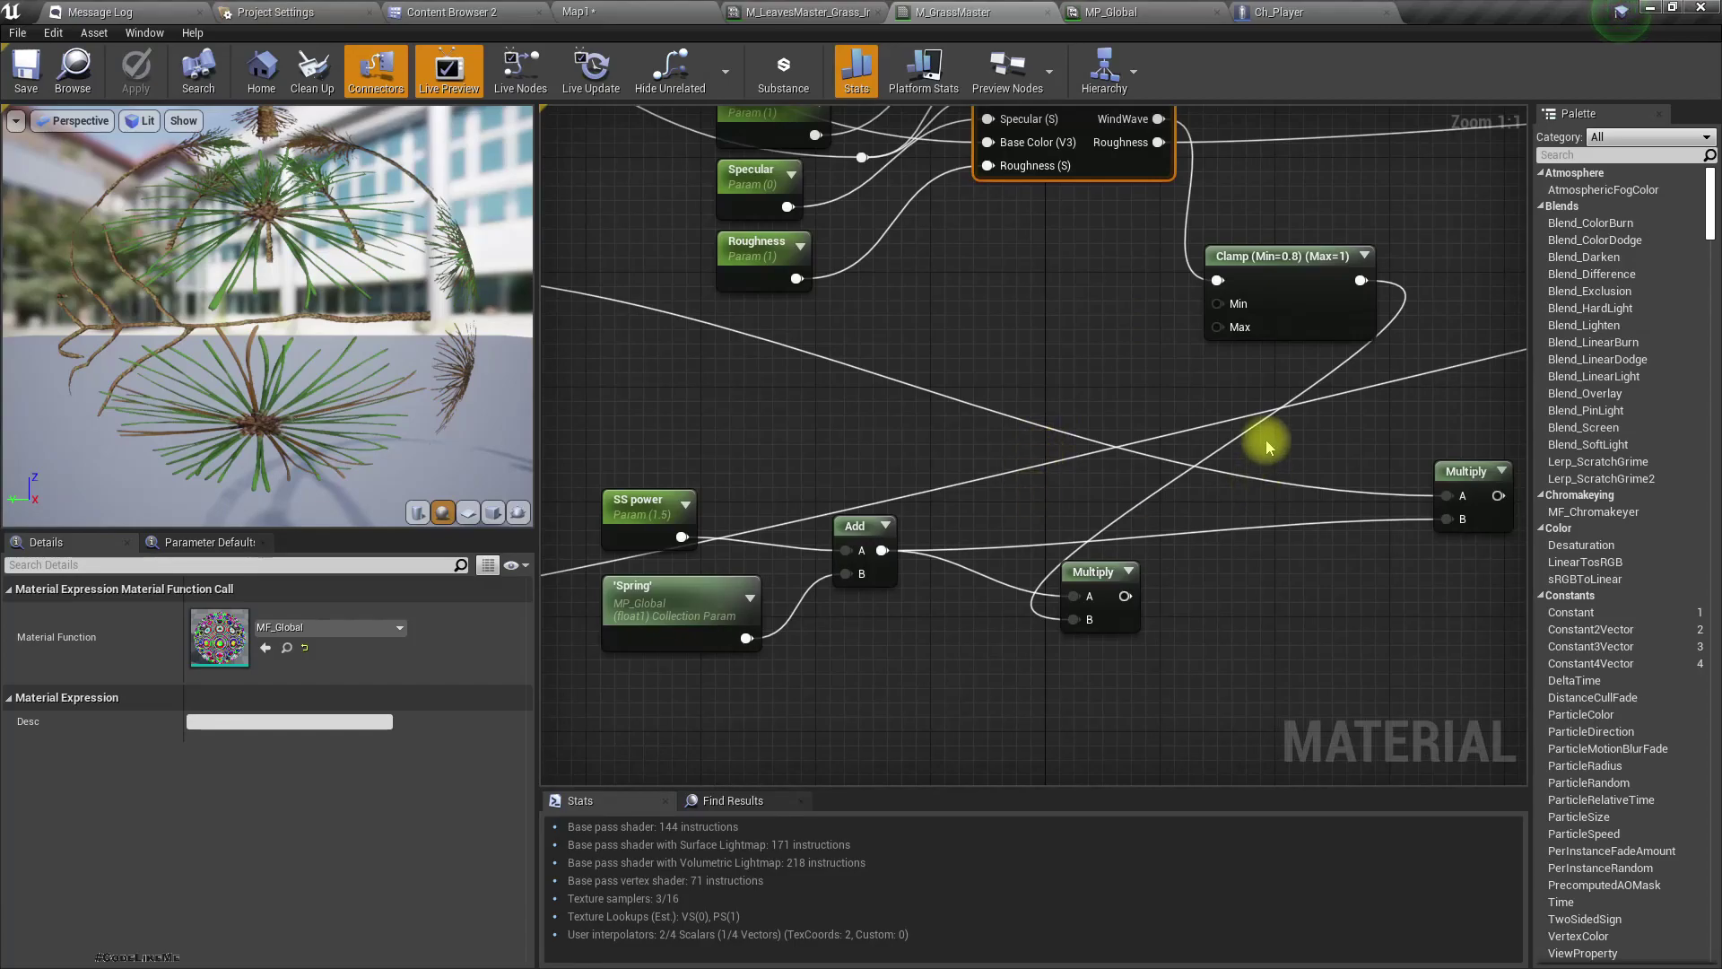
scroll(1256, 443, down, 5)
scroll(1058, 491, up, 3)
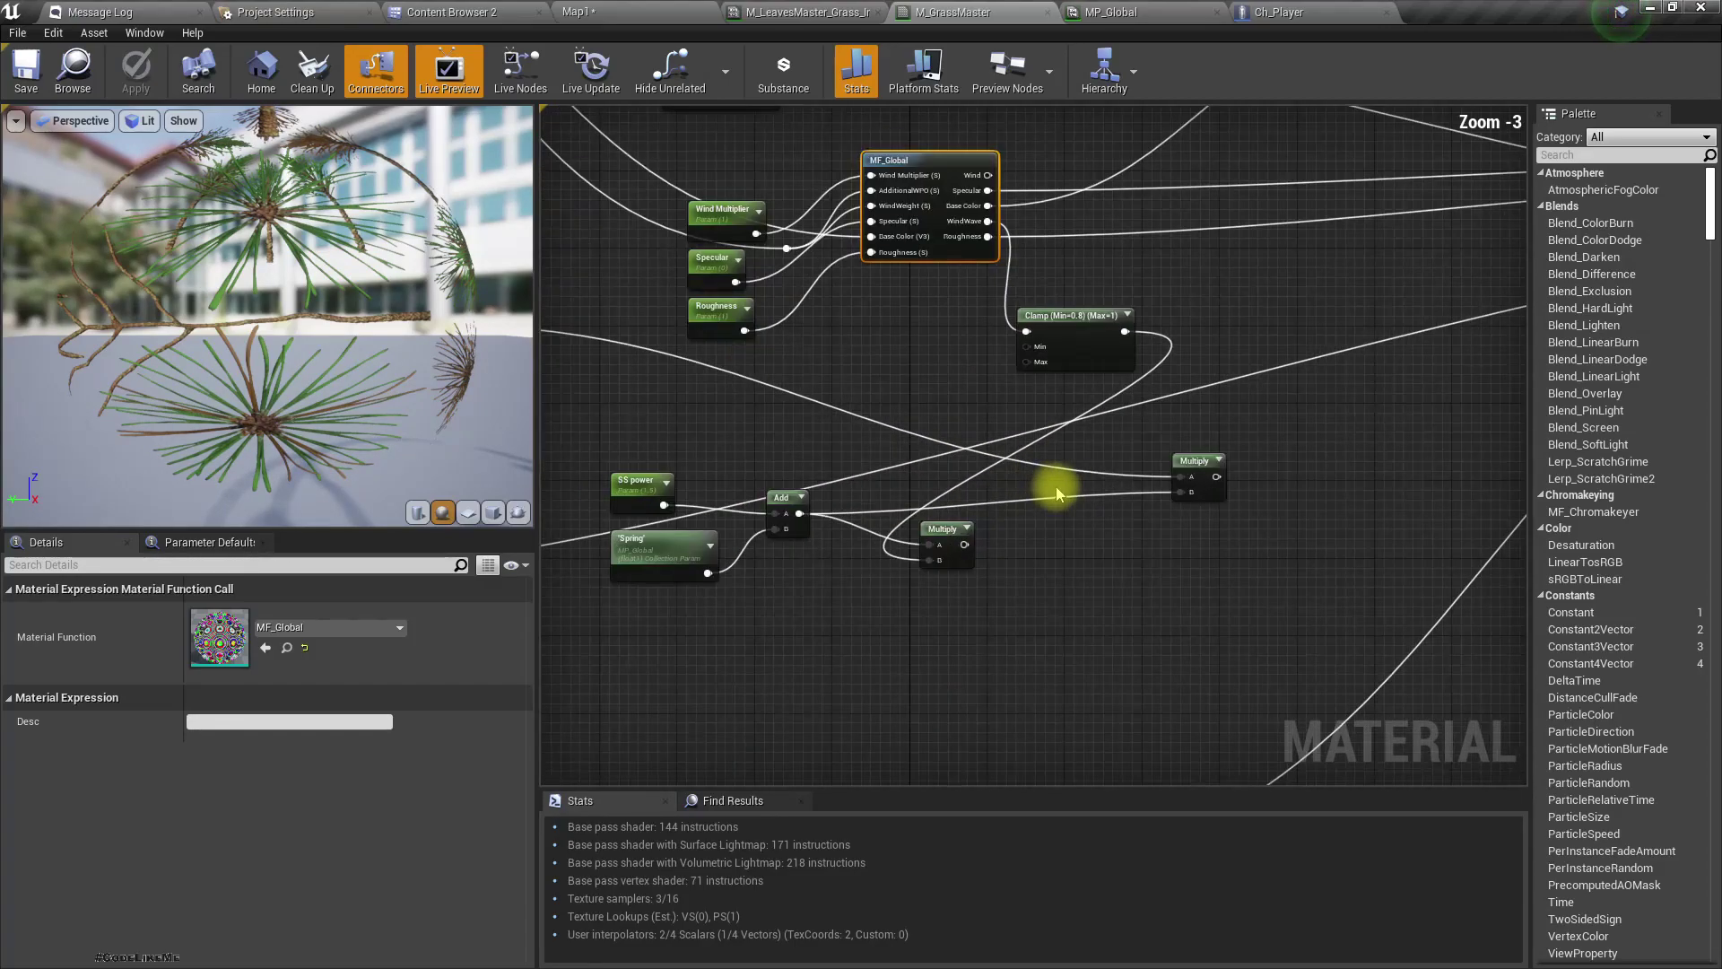
drag(1086, 347, 959, 386)
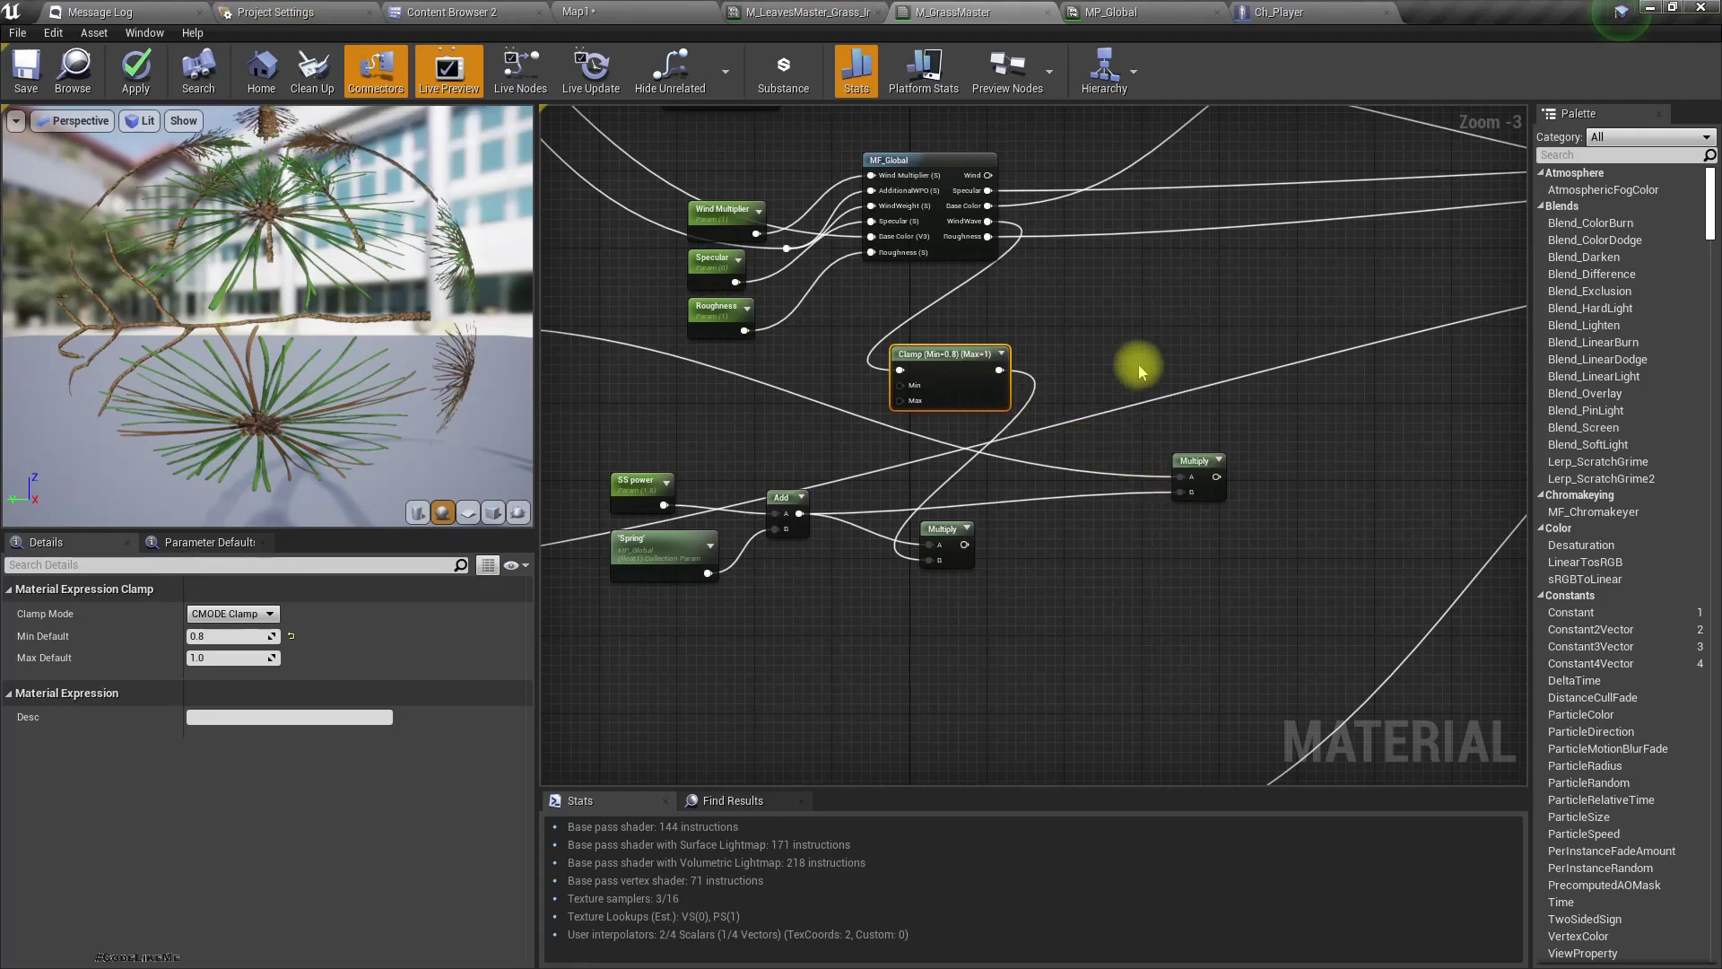
Delete the right-hand Multiply node and select the spring nodes, then undo to restore it.
click(1189, 462)
key(Delete)
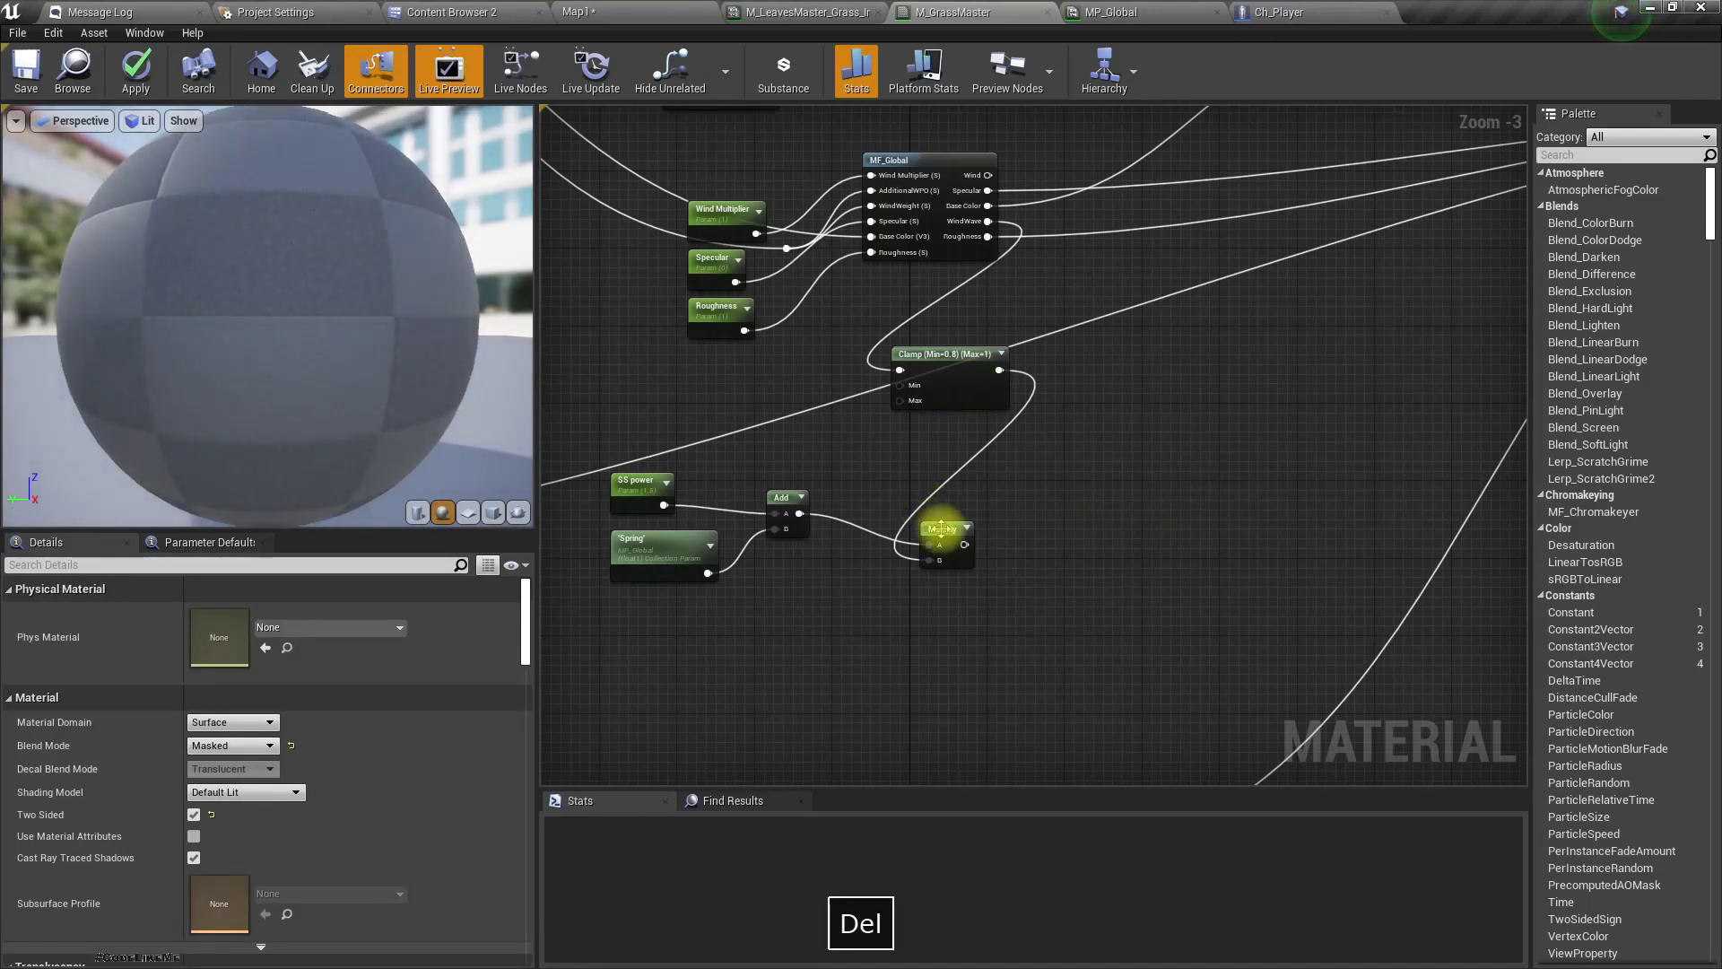
click(940, 529)
drag(1012, 658, 652, 472)
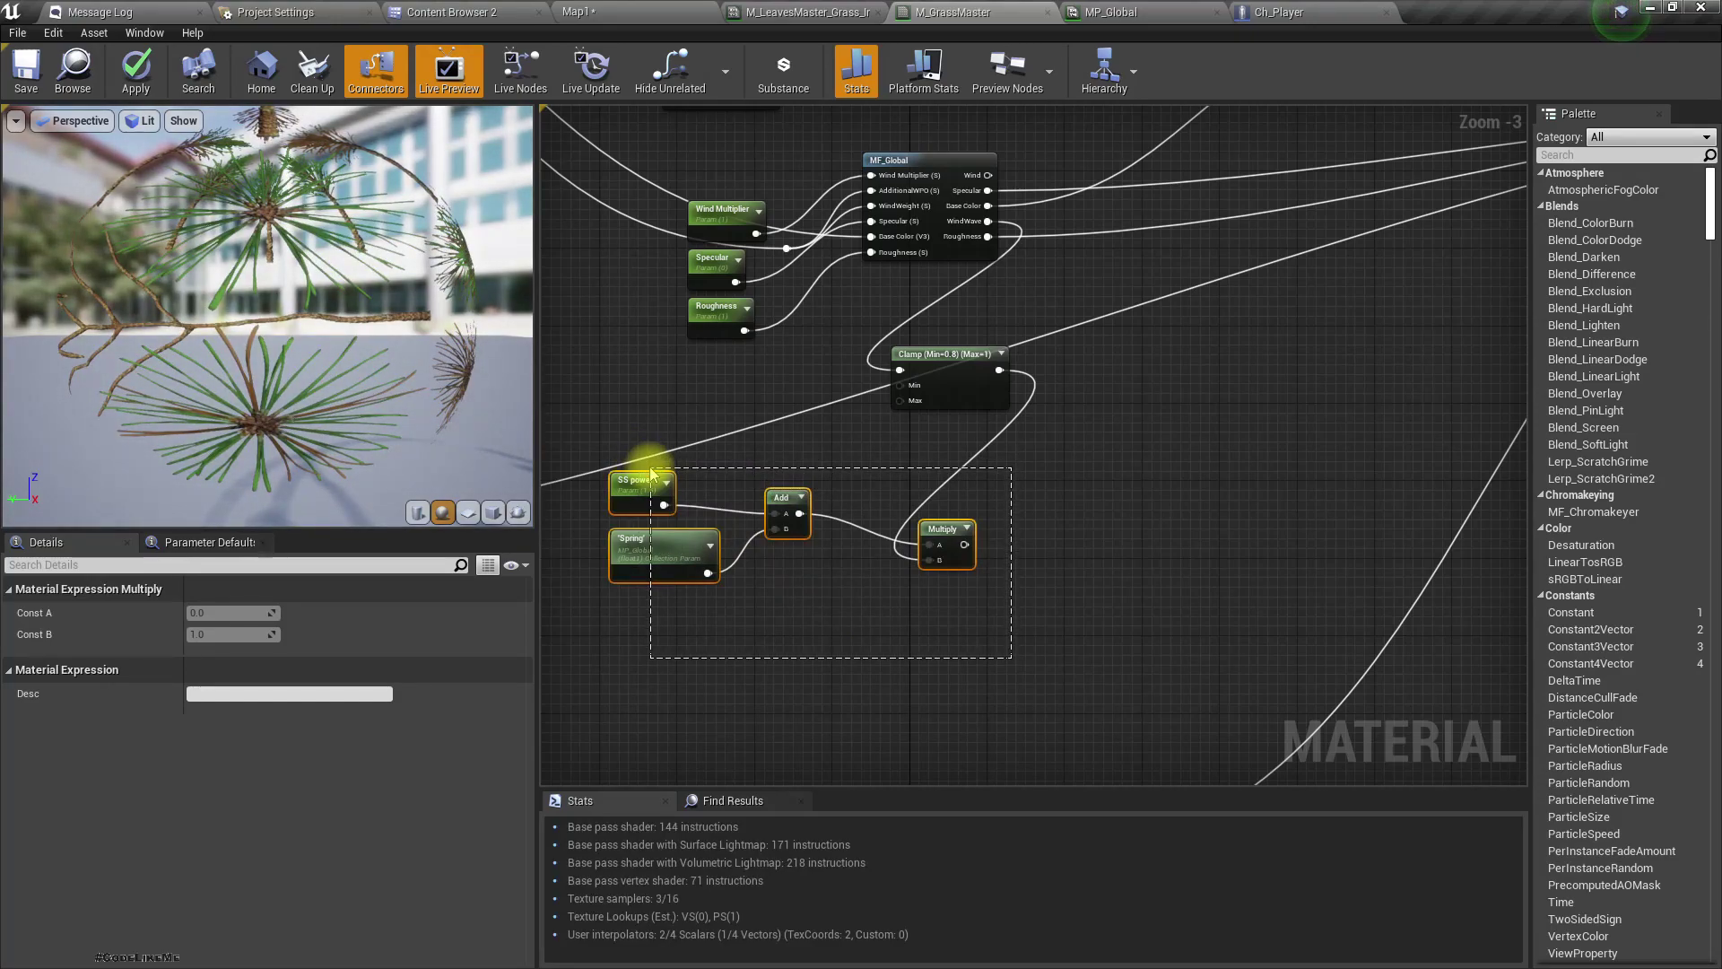
drag(652, 474, 652, 475)
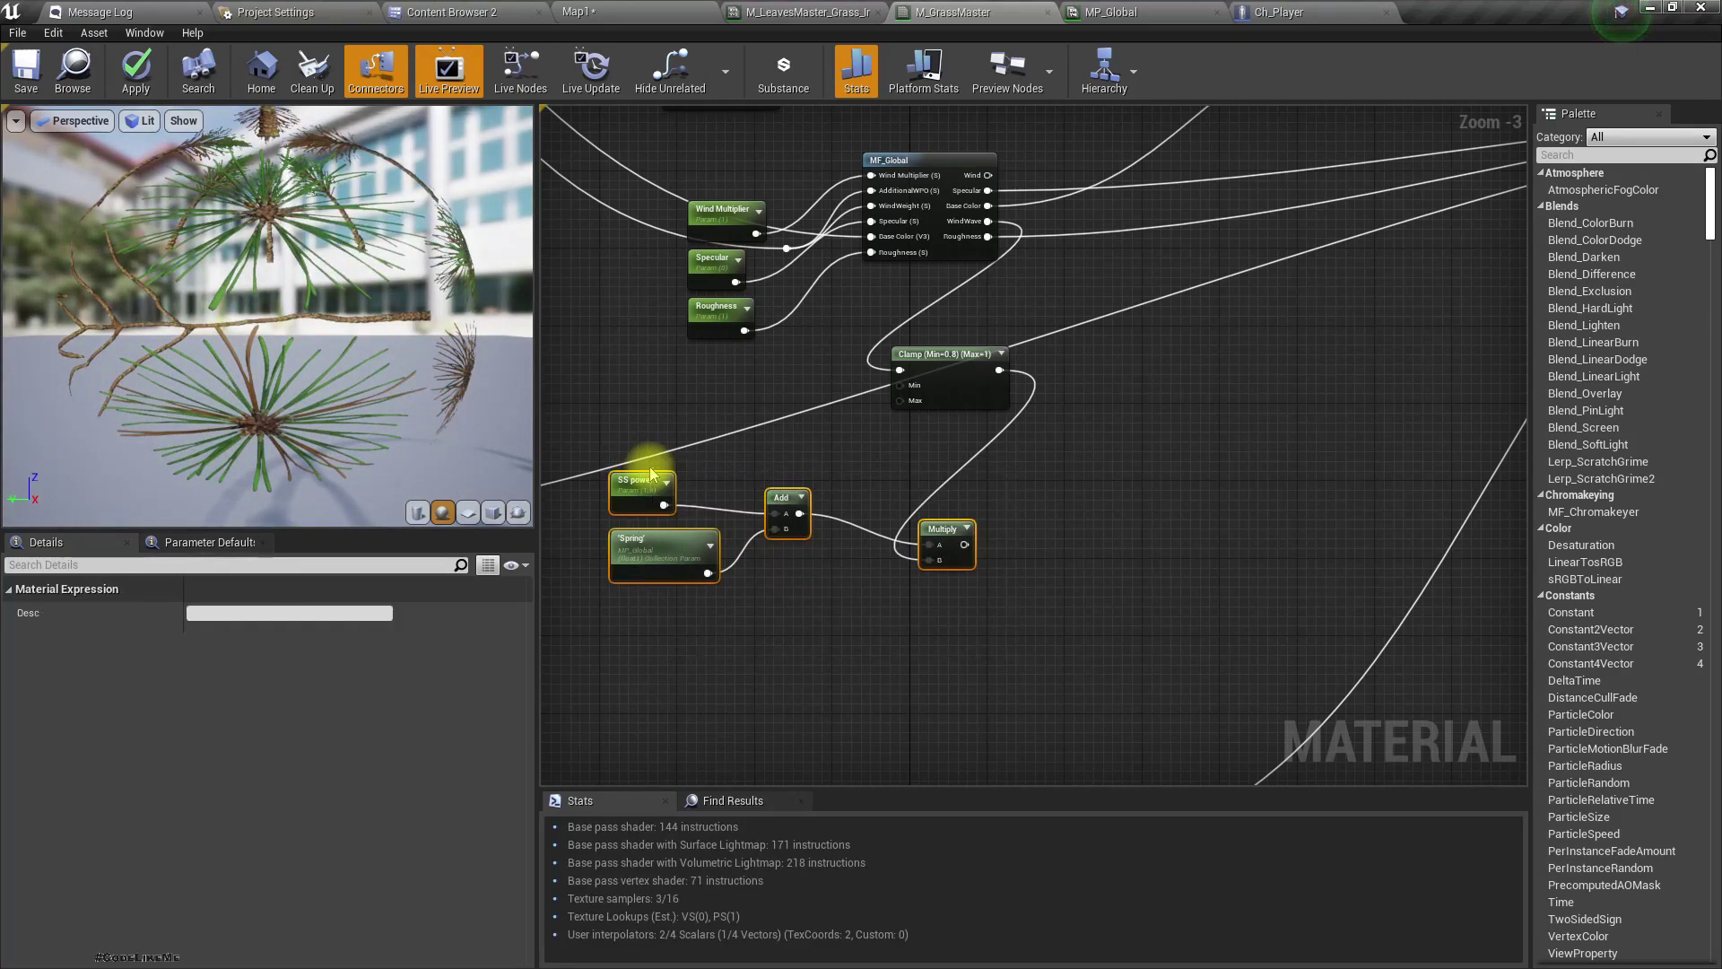
key(ctrl+z)
key(ctrl+z)
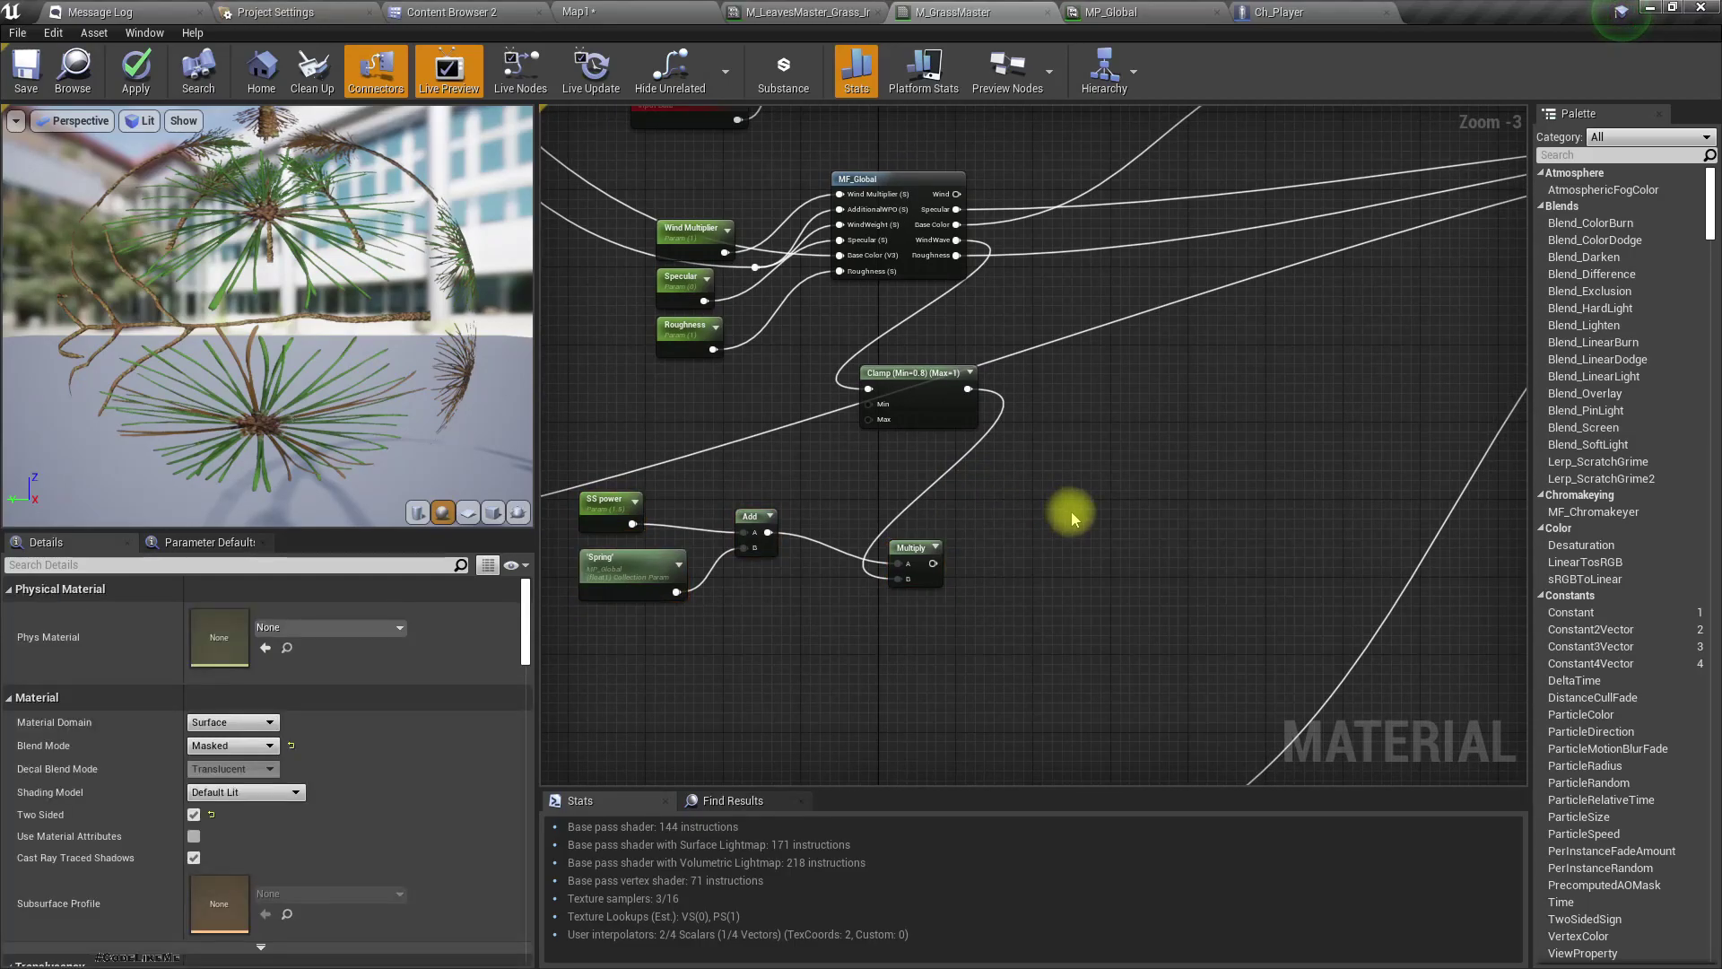
key(ctrl+z)
key(ctrl+z)
key(ctrl+z)
key(ctrl+z)
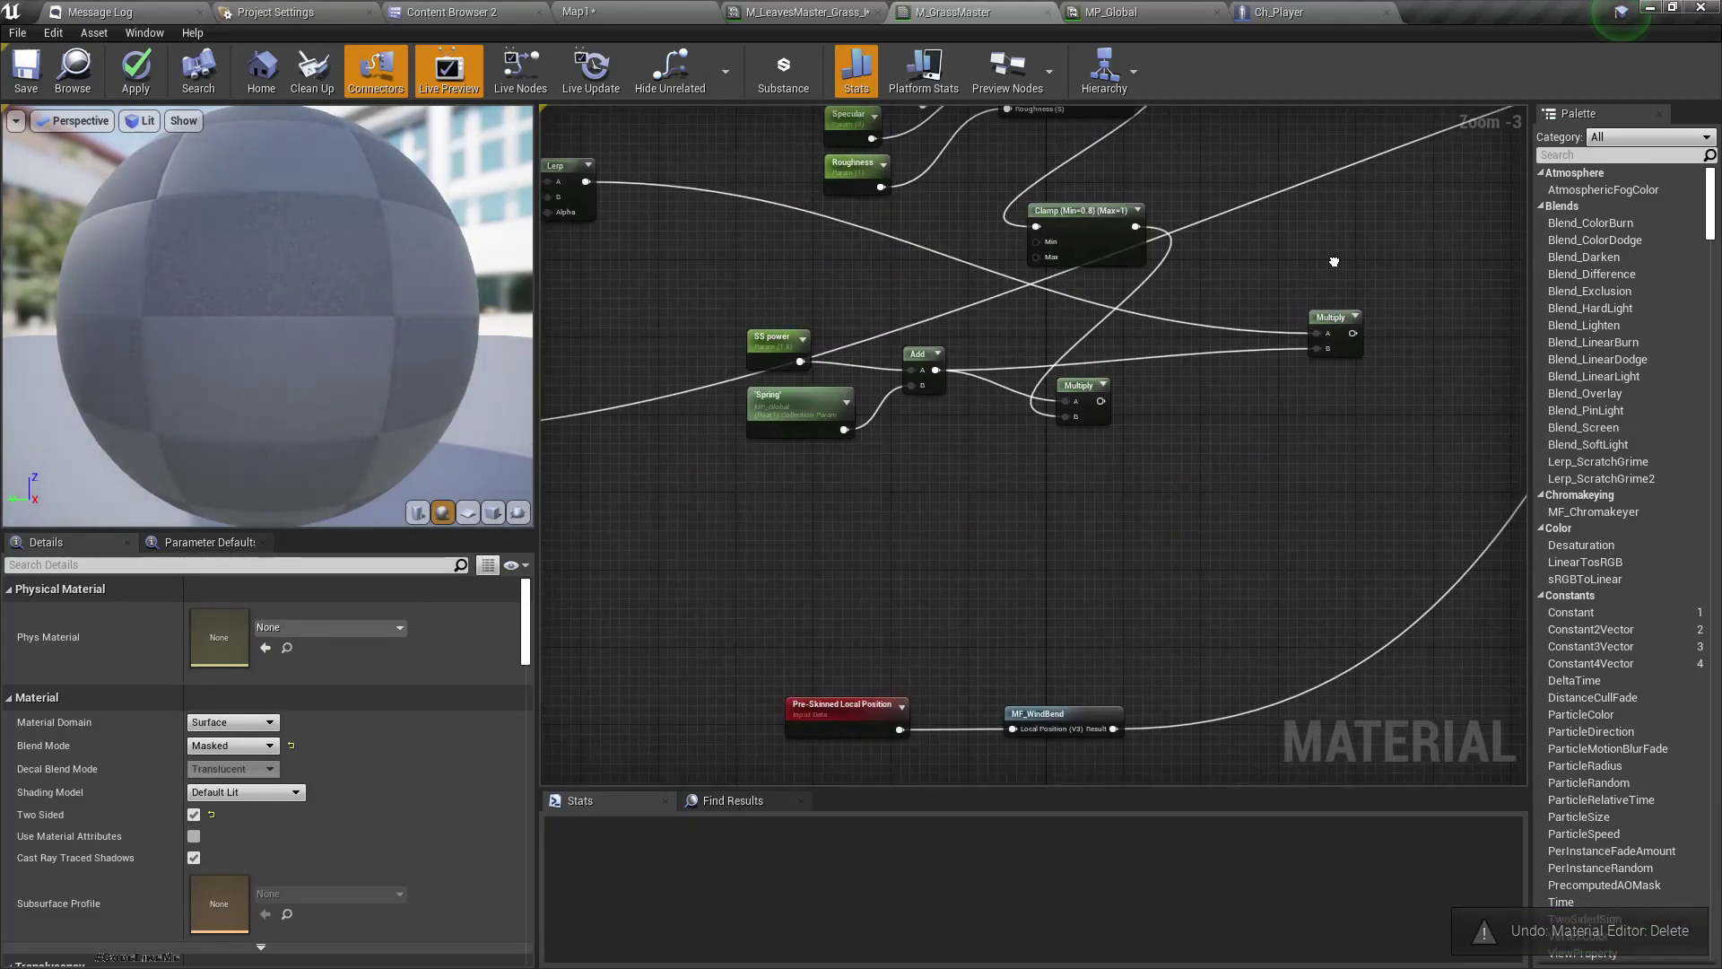
mouse_move(722, 417)
right_down()
mouse_move(757, 522)
mouse_move(709, 372)
mouse_move(557, 757)
right_up()
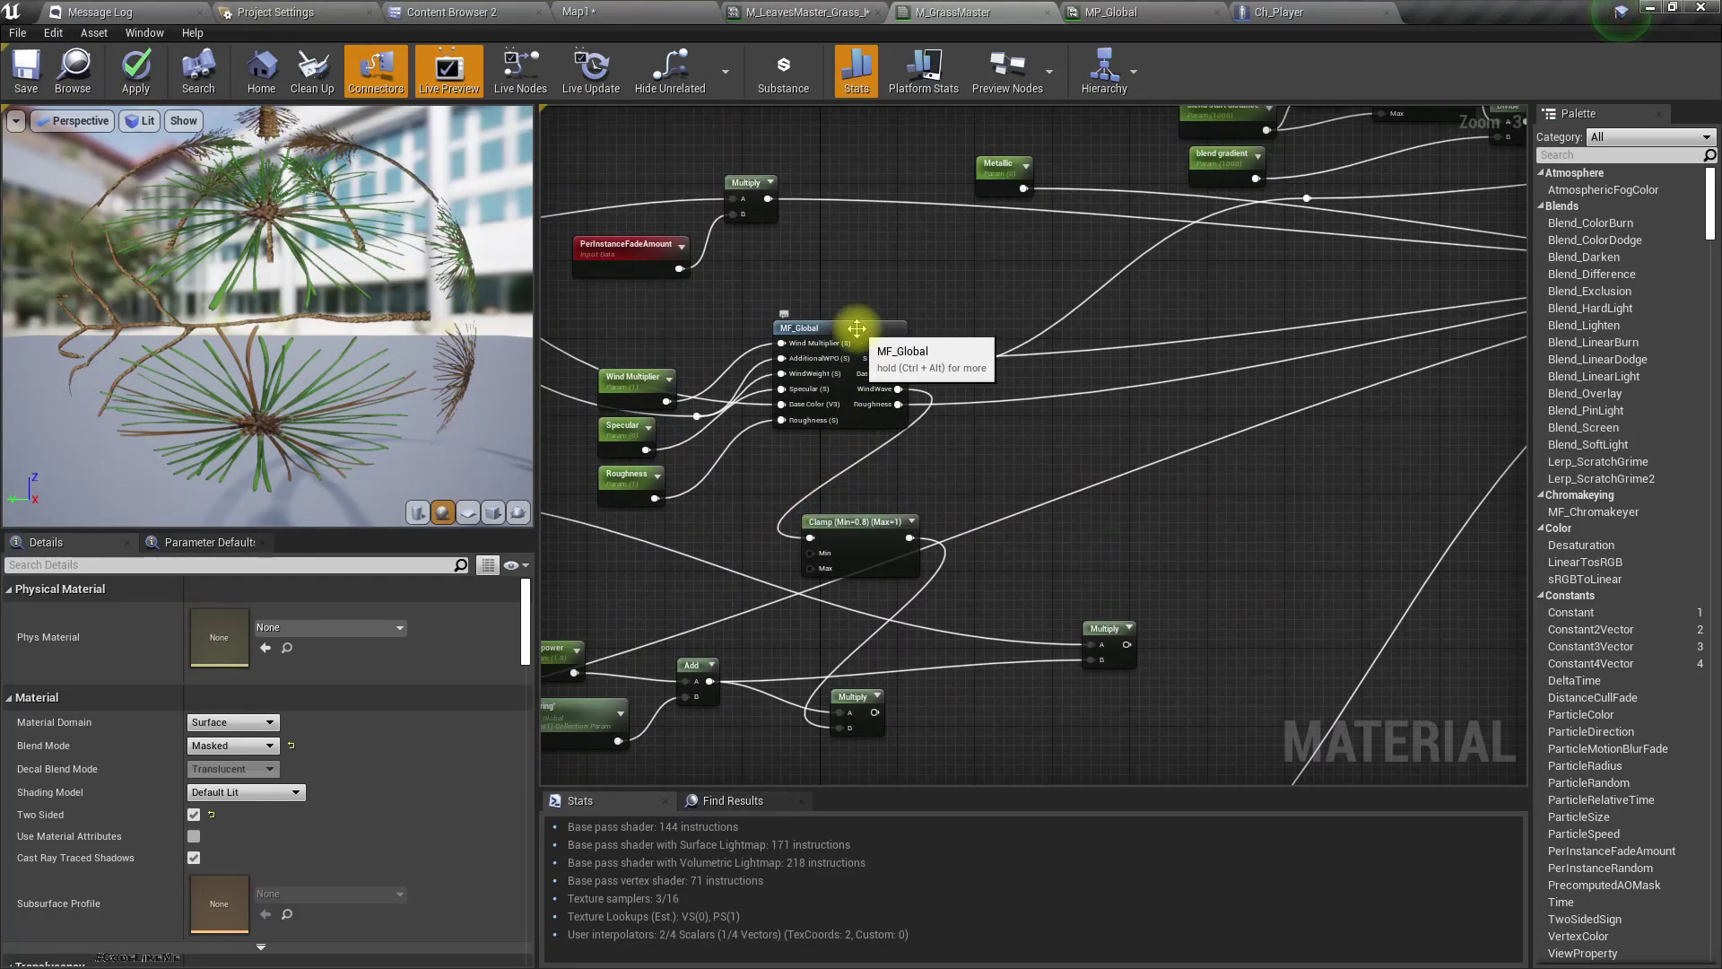
Open MF_Global and pan past Grass Collision to the ExplosionRadius and ExplosionOrigin nodes.
click(859, 337)
scroll(909, 238, down, 5)
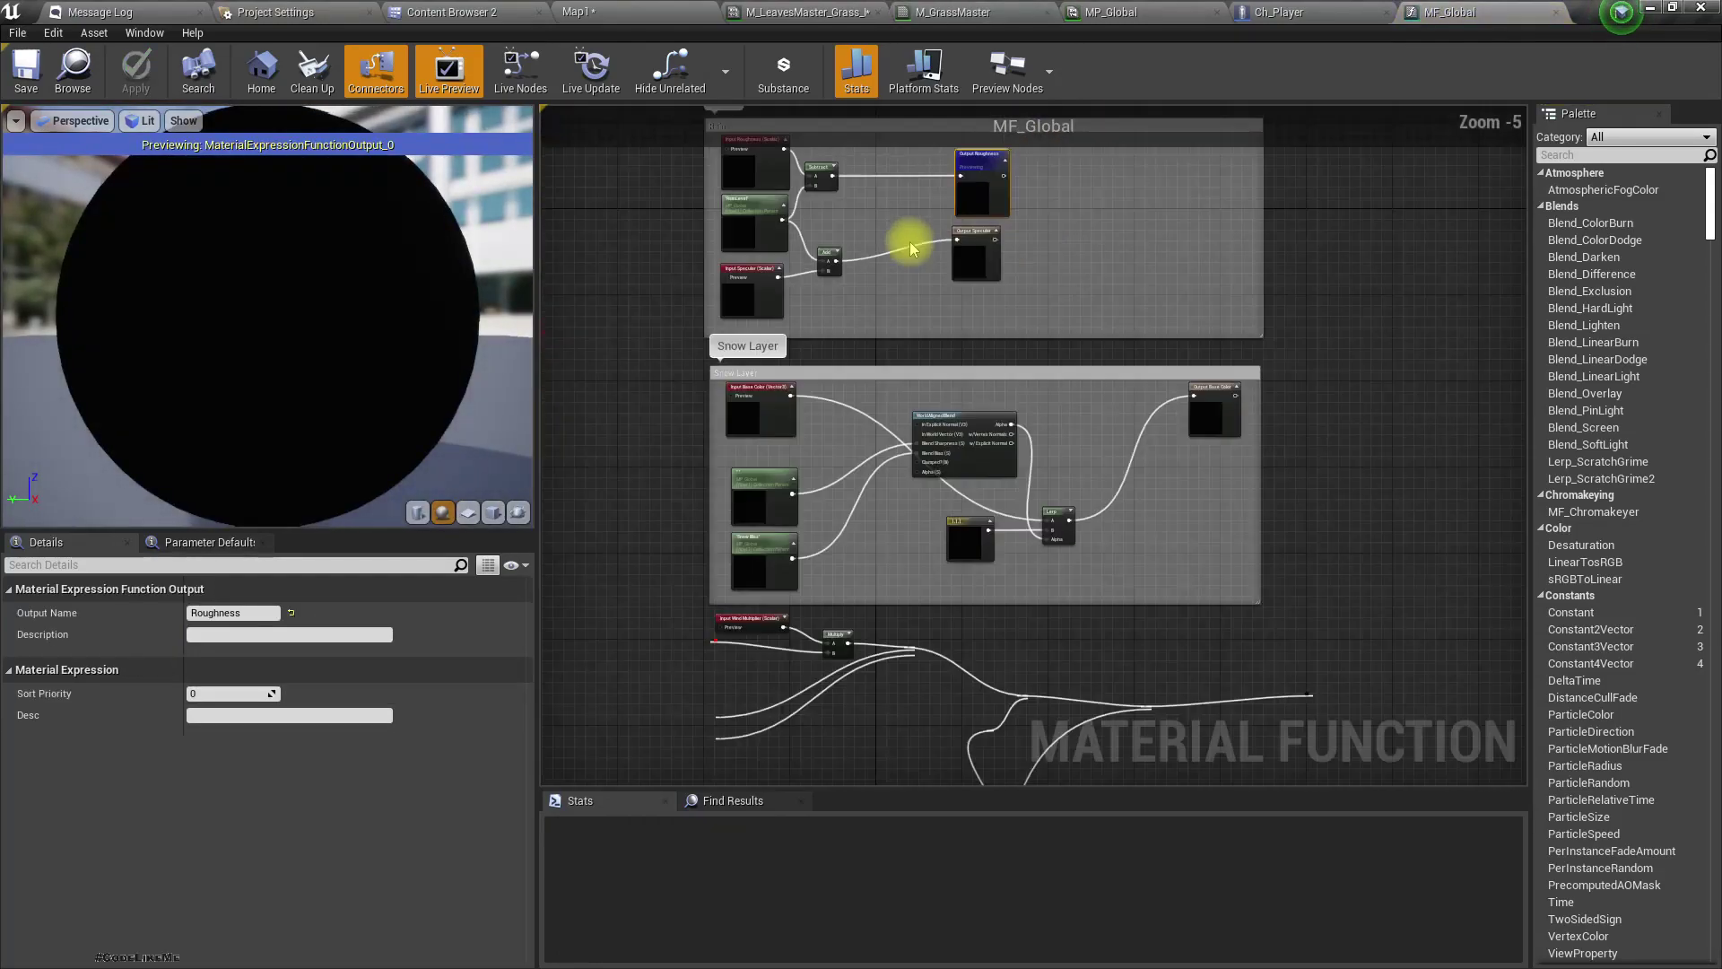
right_drag(841, 604, 926, 334)
right_drag(780, 741, 964, 572)
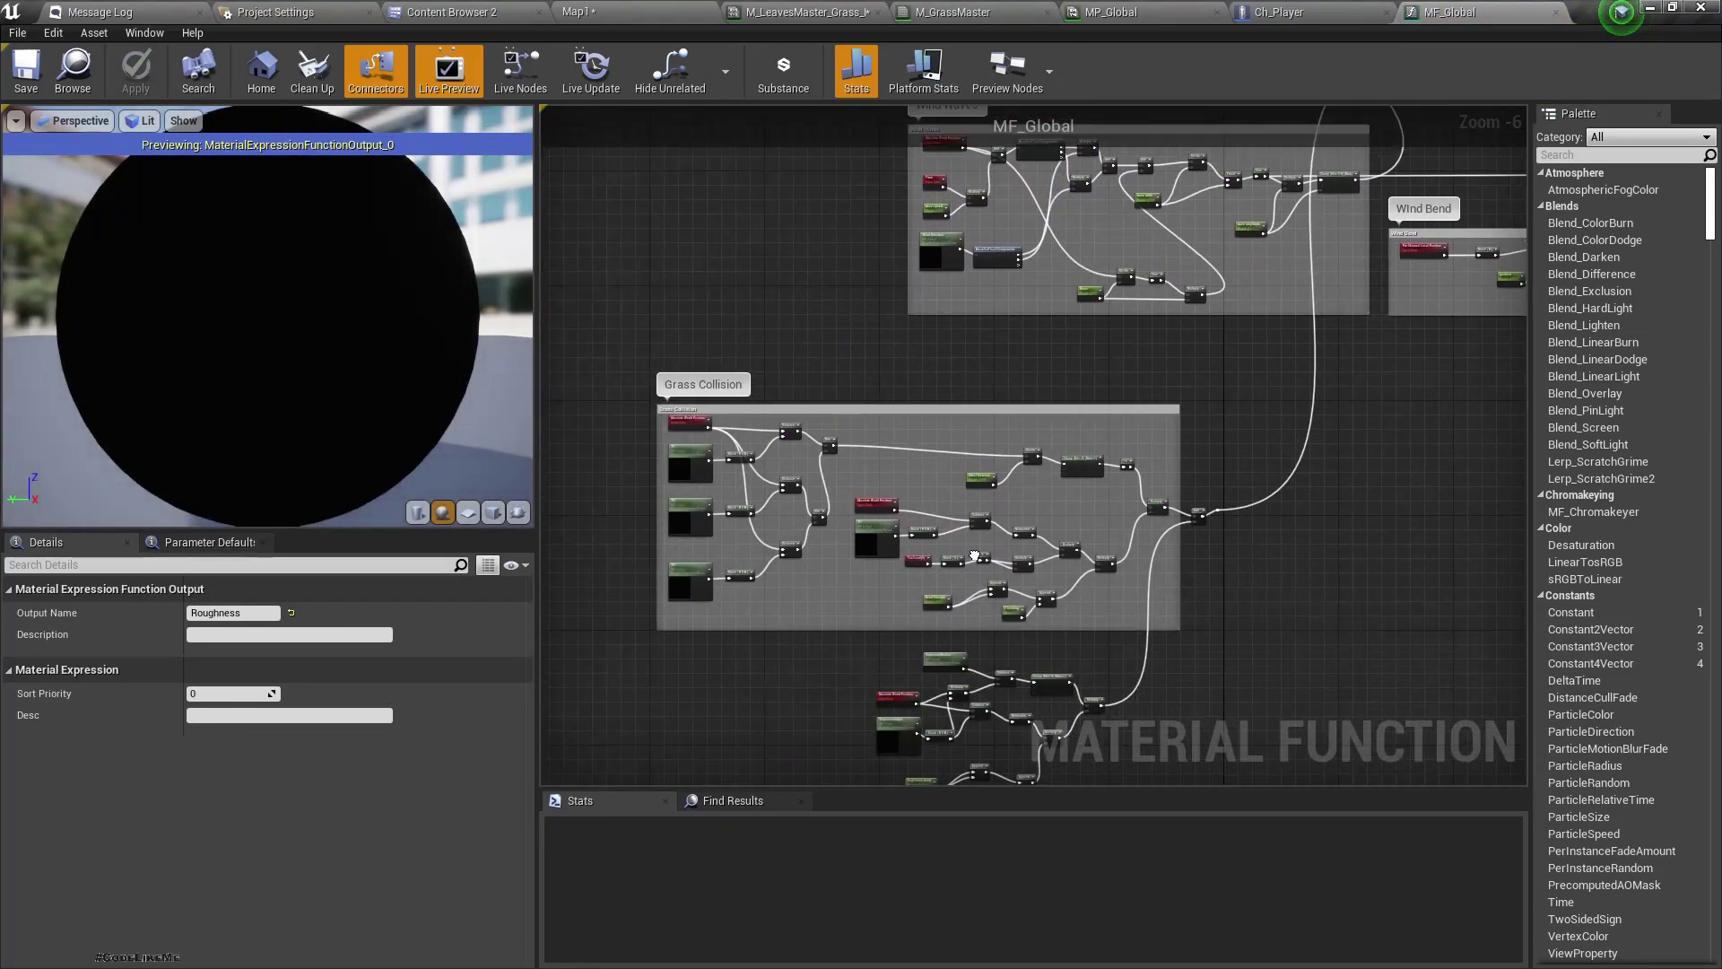
right_drag(782, 640, 738, 481)
scroll(915, 585, up, 5)
right_drag(915, 585, 727, 369)
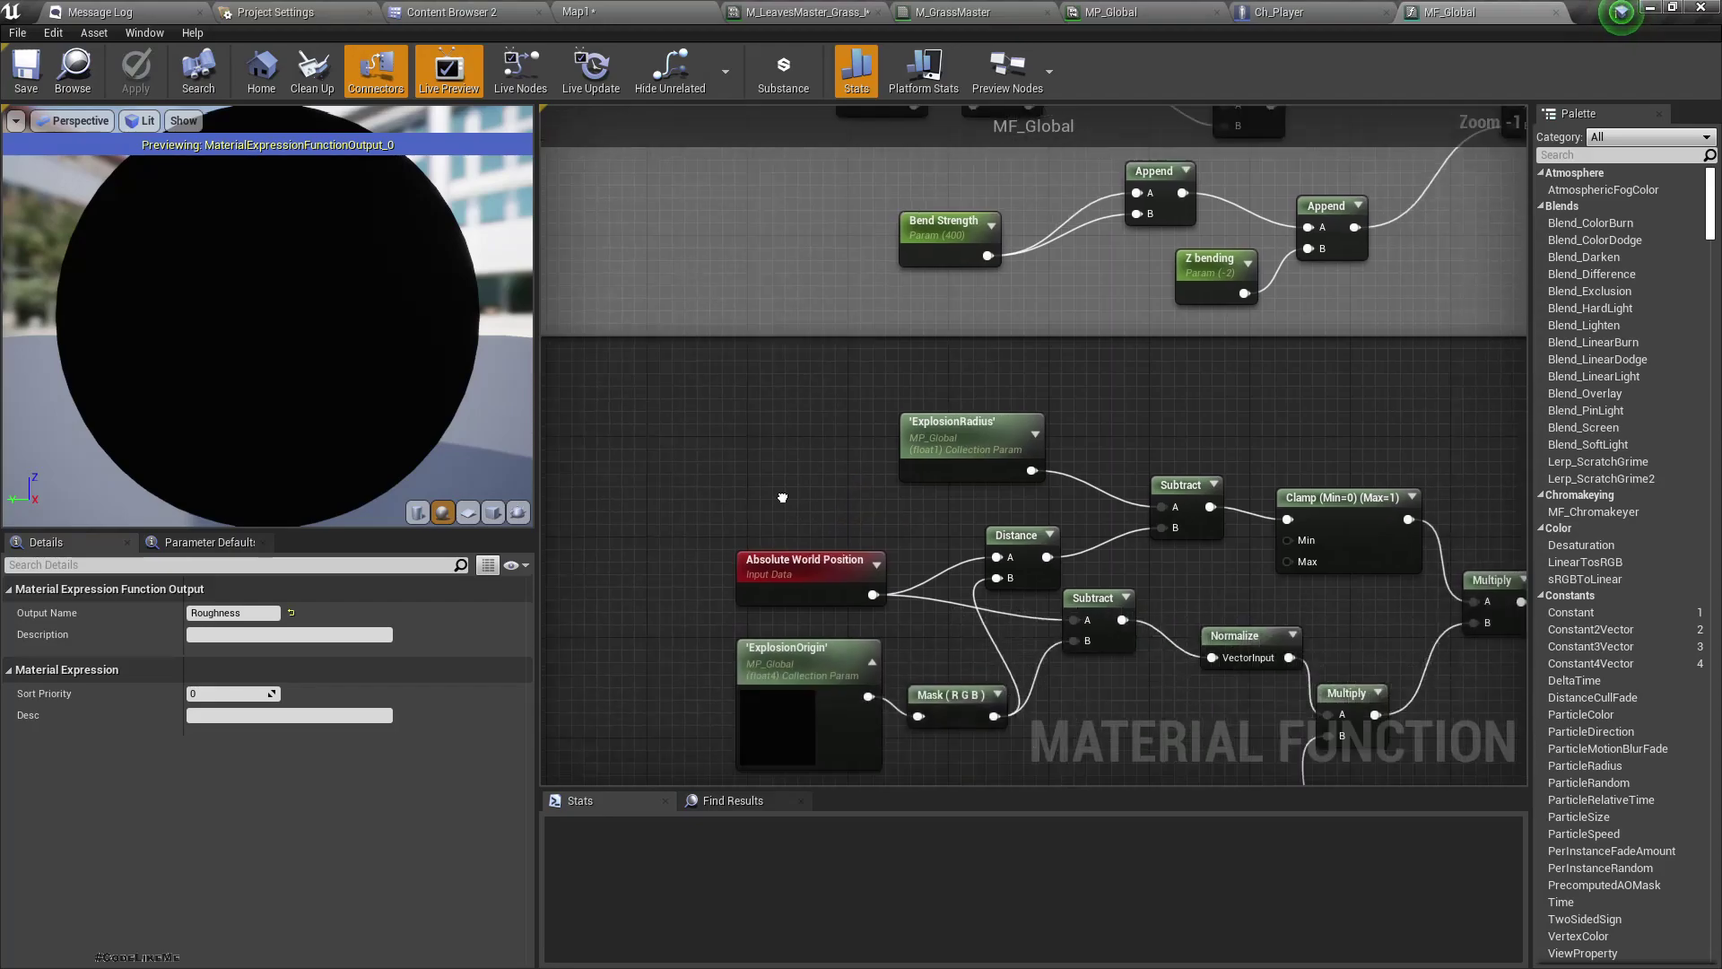
scroll(730, 373, down, 1)
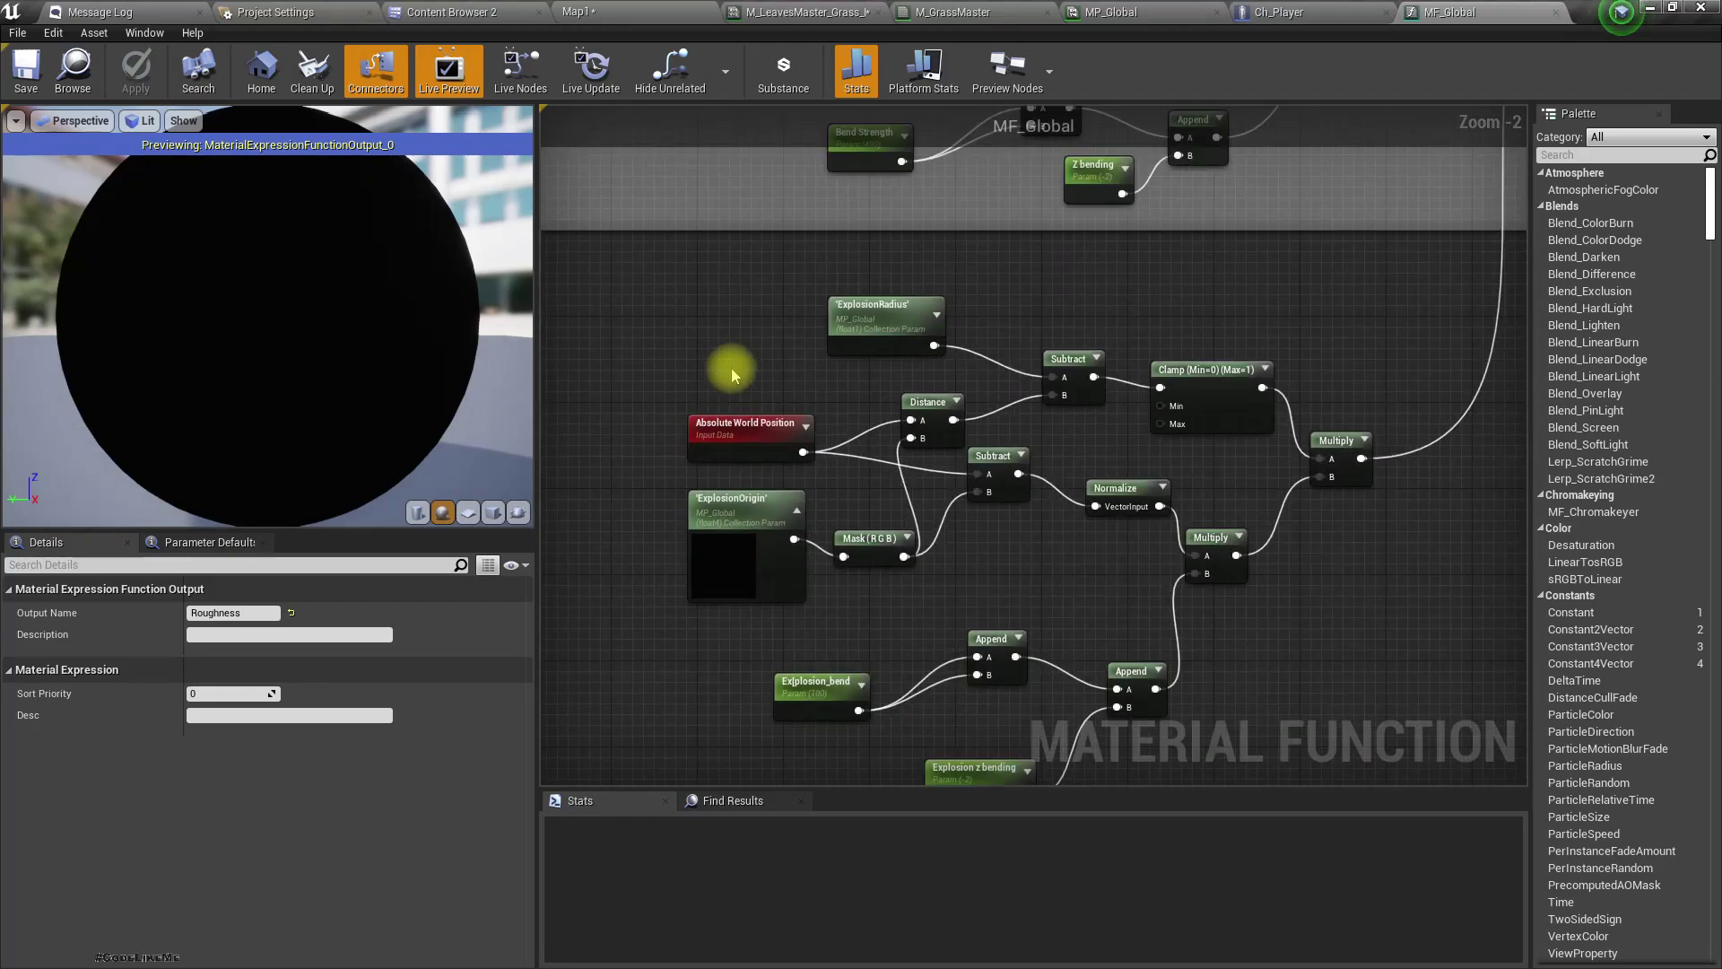
scroll(725, 394, down, 2)
scroll(730, 394, down, 1)
scroll(729, 395, up, 1)
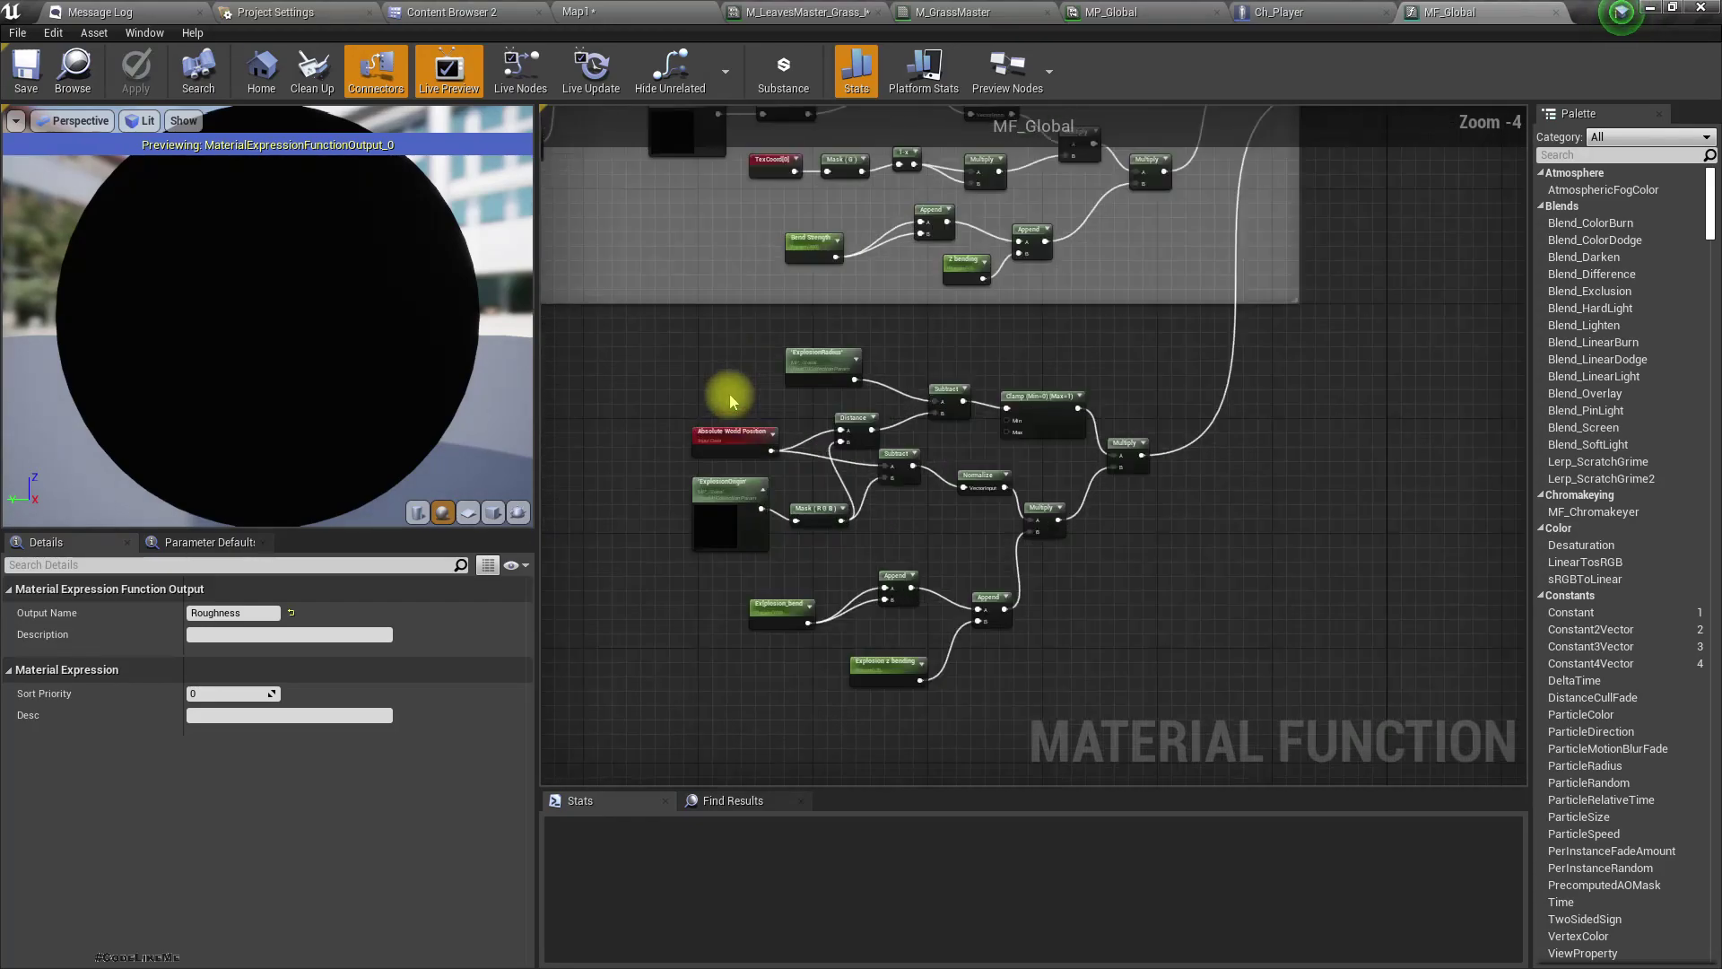
drag(650, 325, 1172, 550)
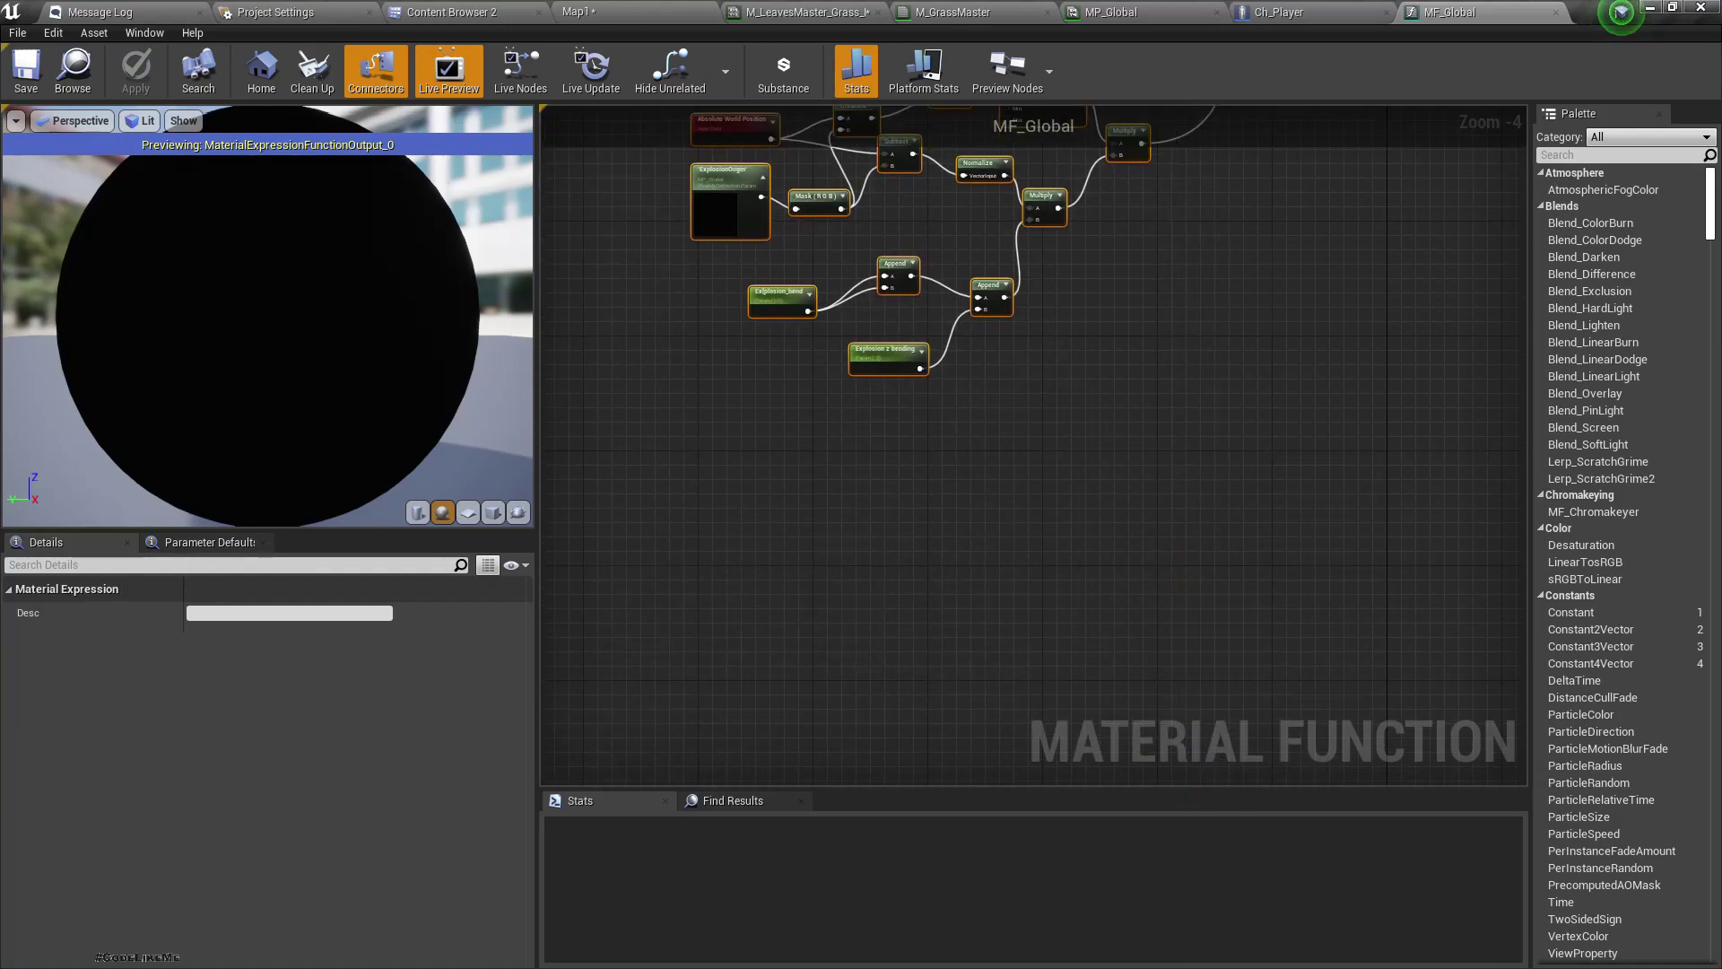
key(c)
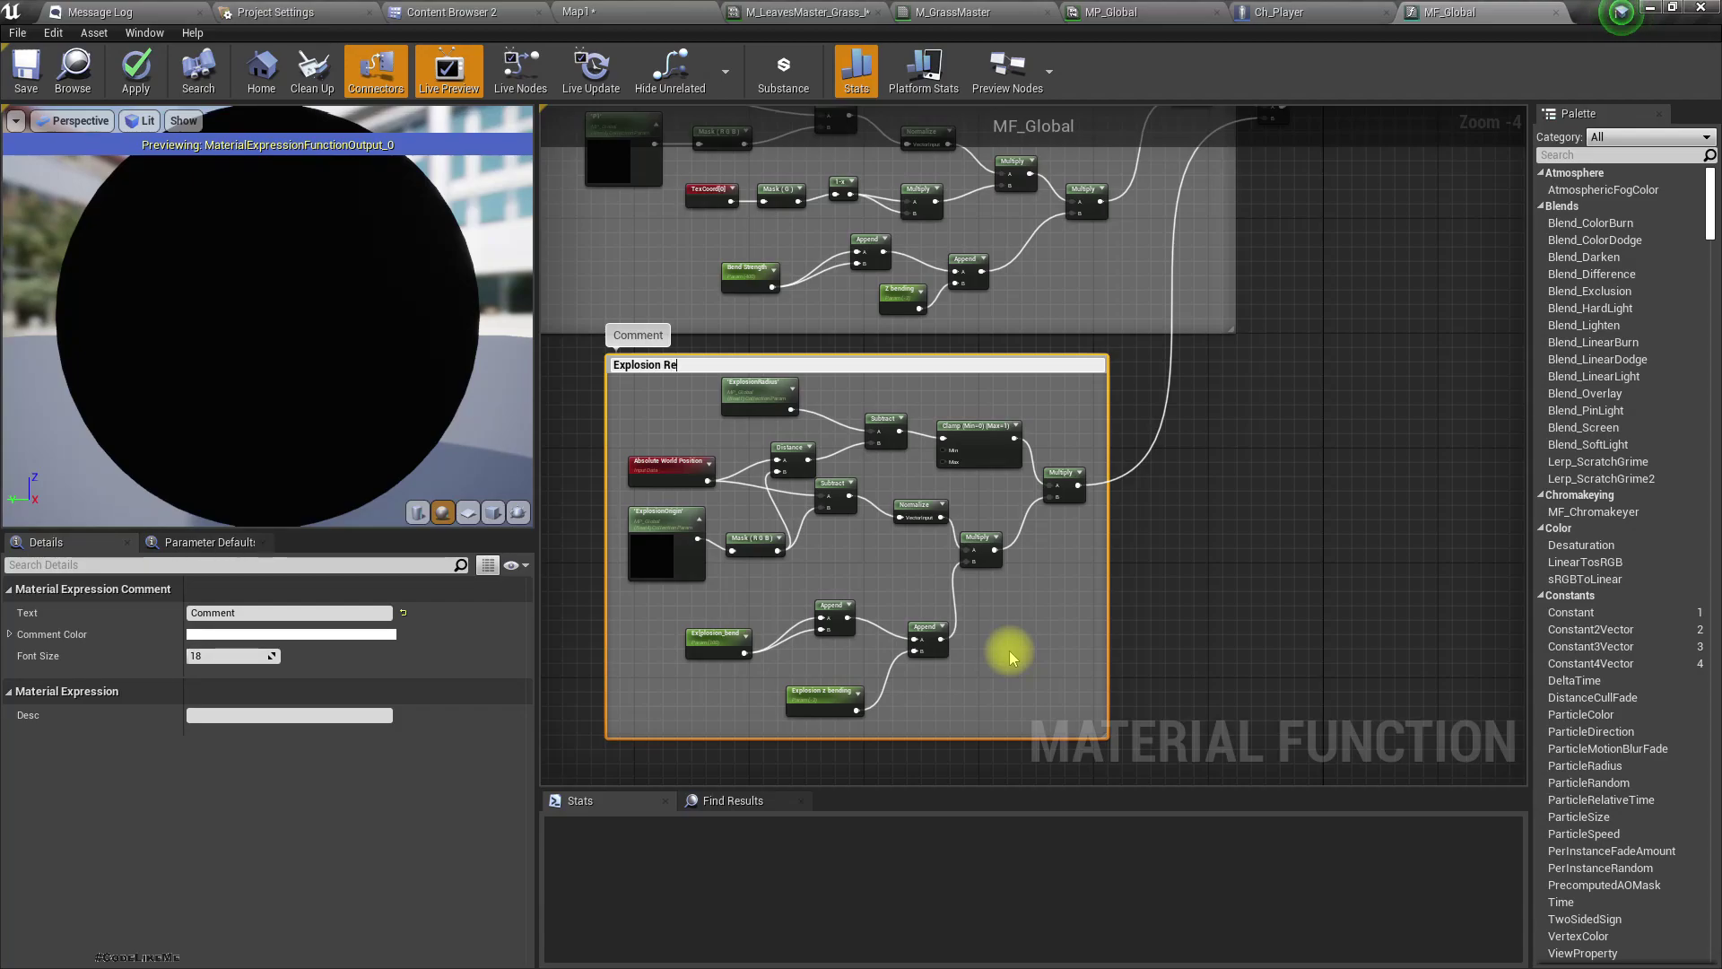
text(action)
key(Return)
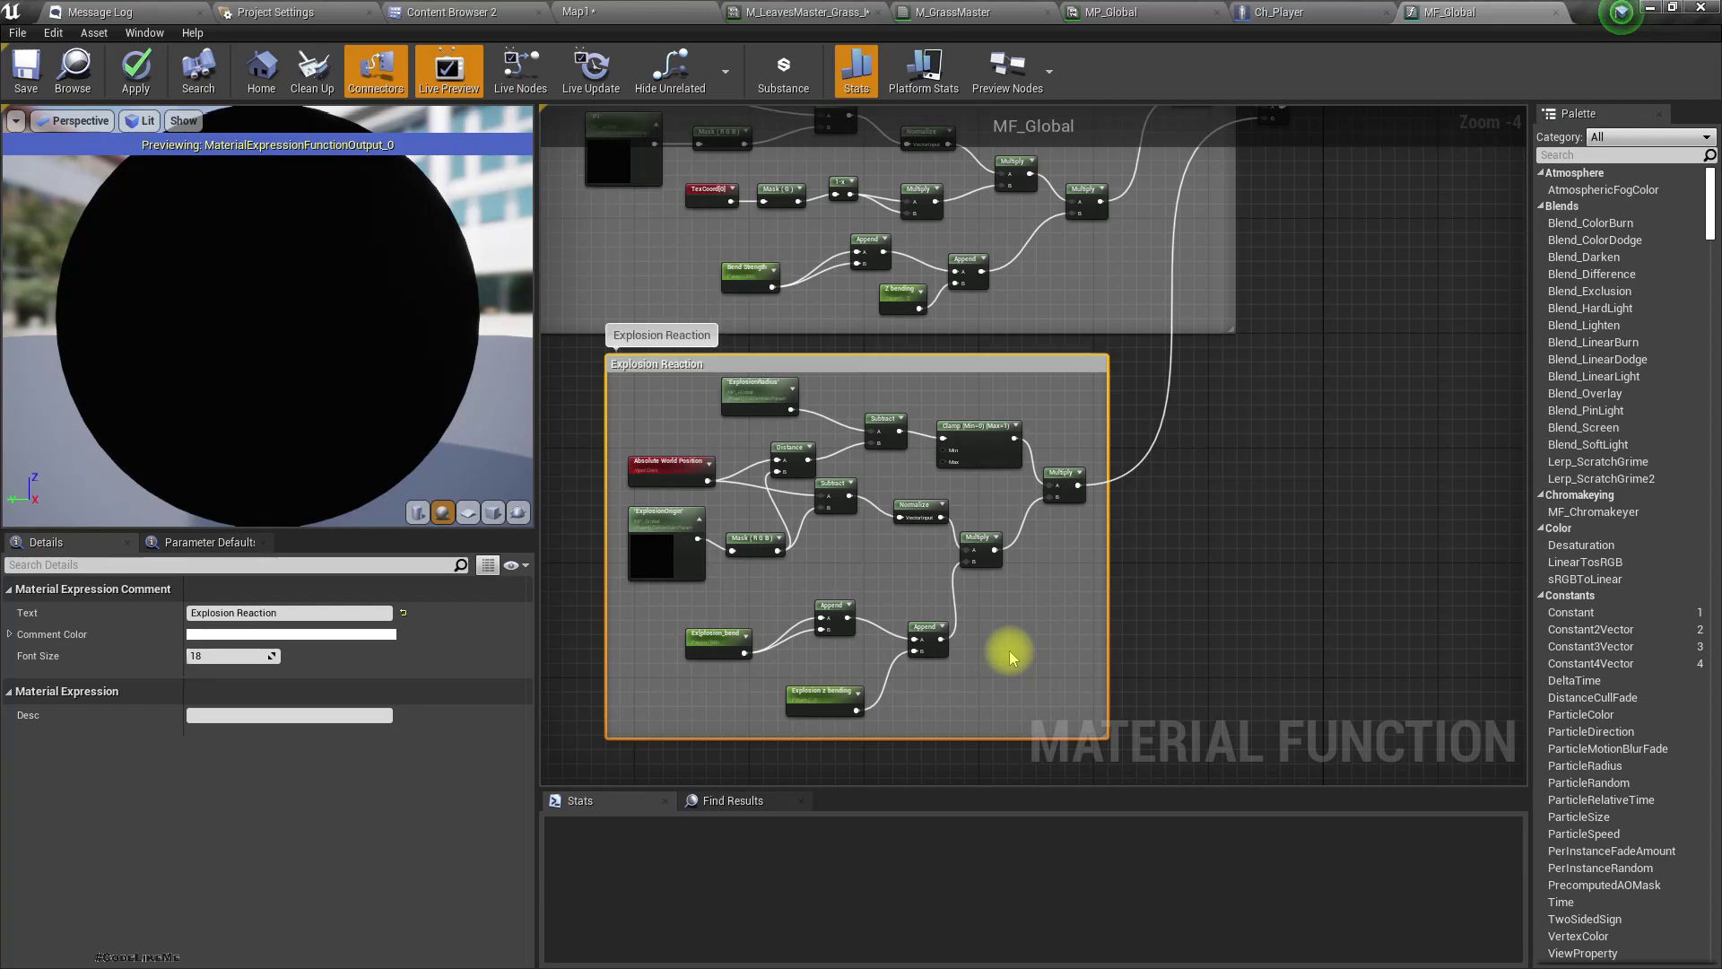
right_drag(1373, 461, 992, 754)
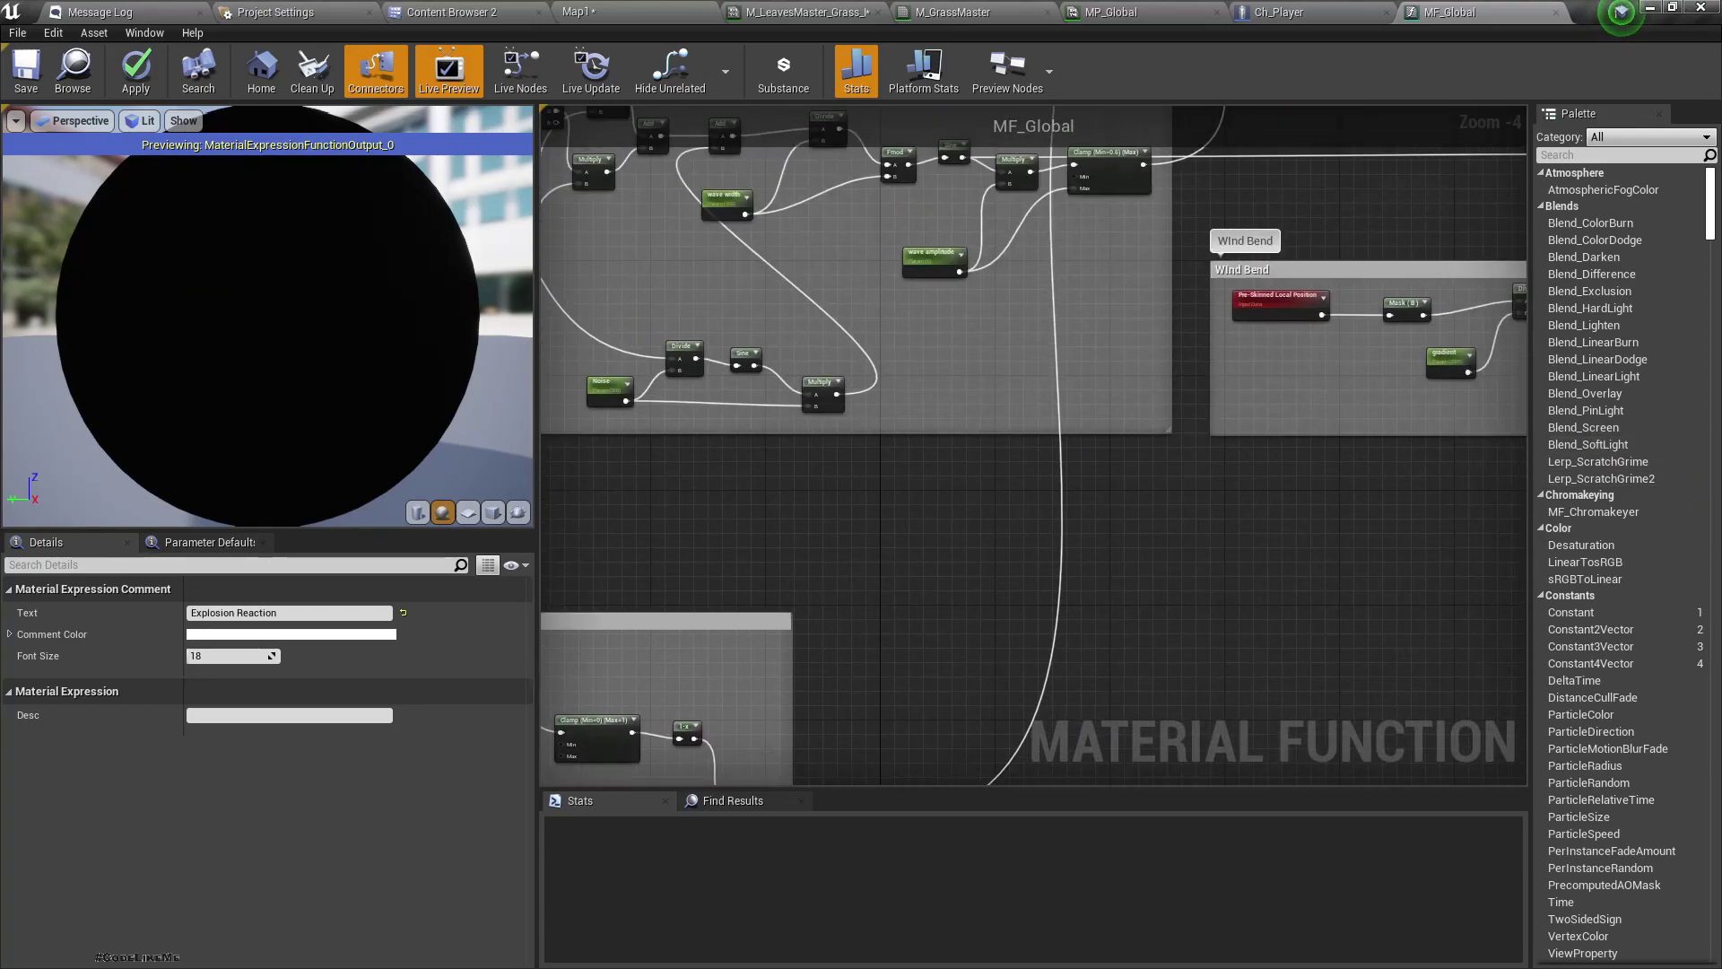
right_drag(1145, 431, 1157, 374)
click(1270, 136)
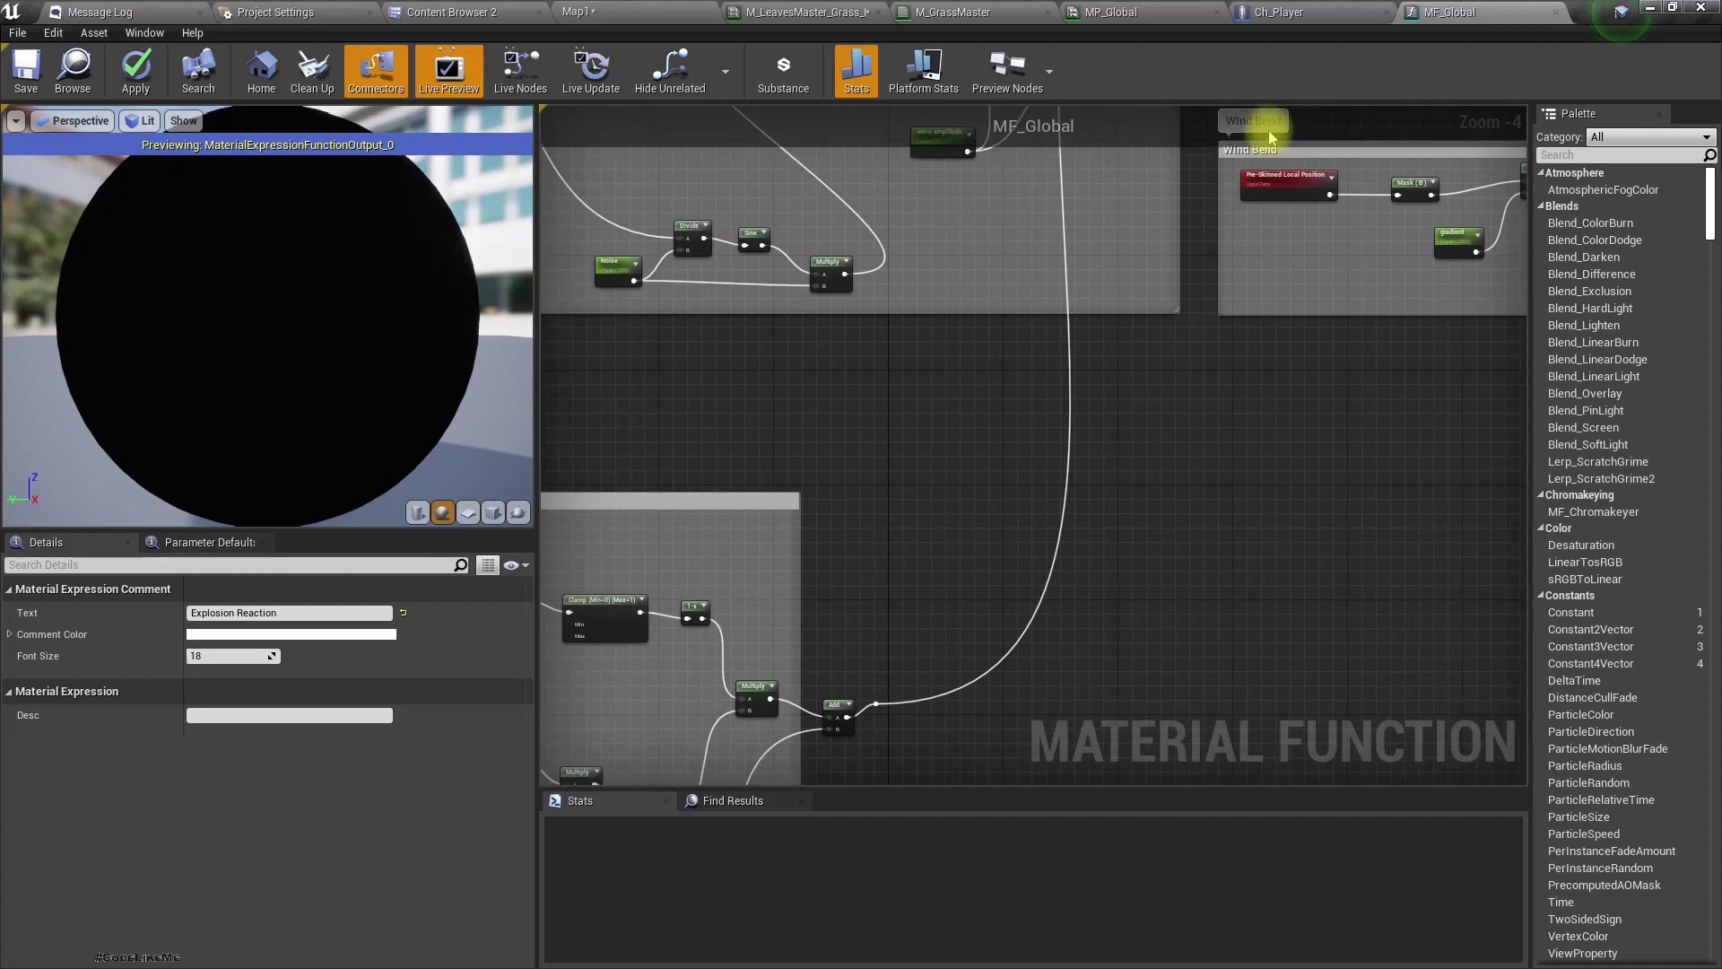
Find the MF_WindBend node in M_GrassMaster and open the function.
click(961, 15)
right_drag(942, 500, 1011, 536)
scroll(1010, 534, up, 3)
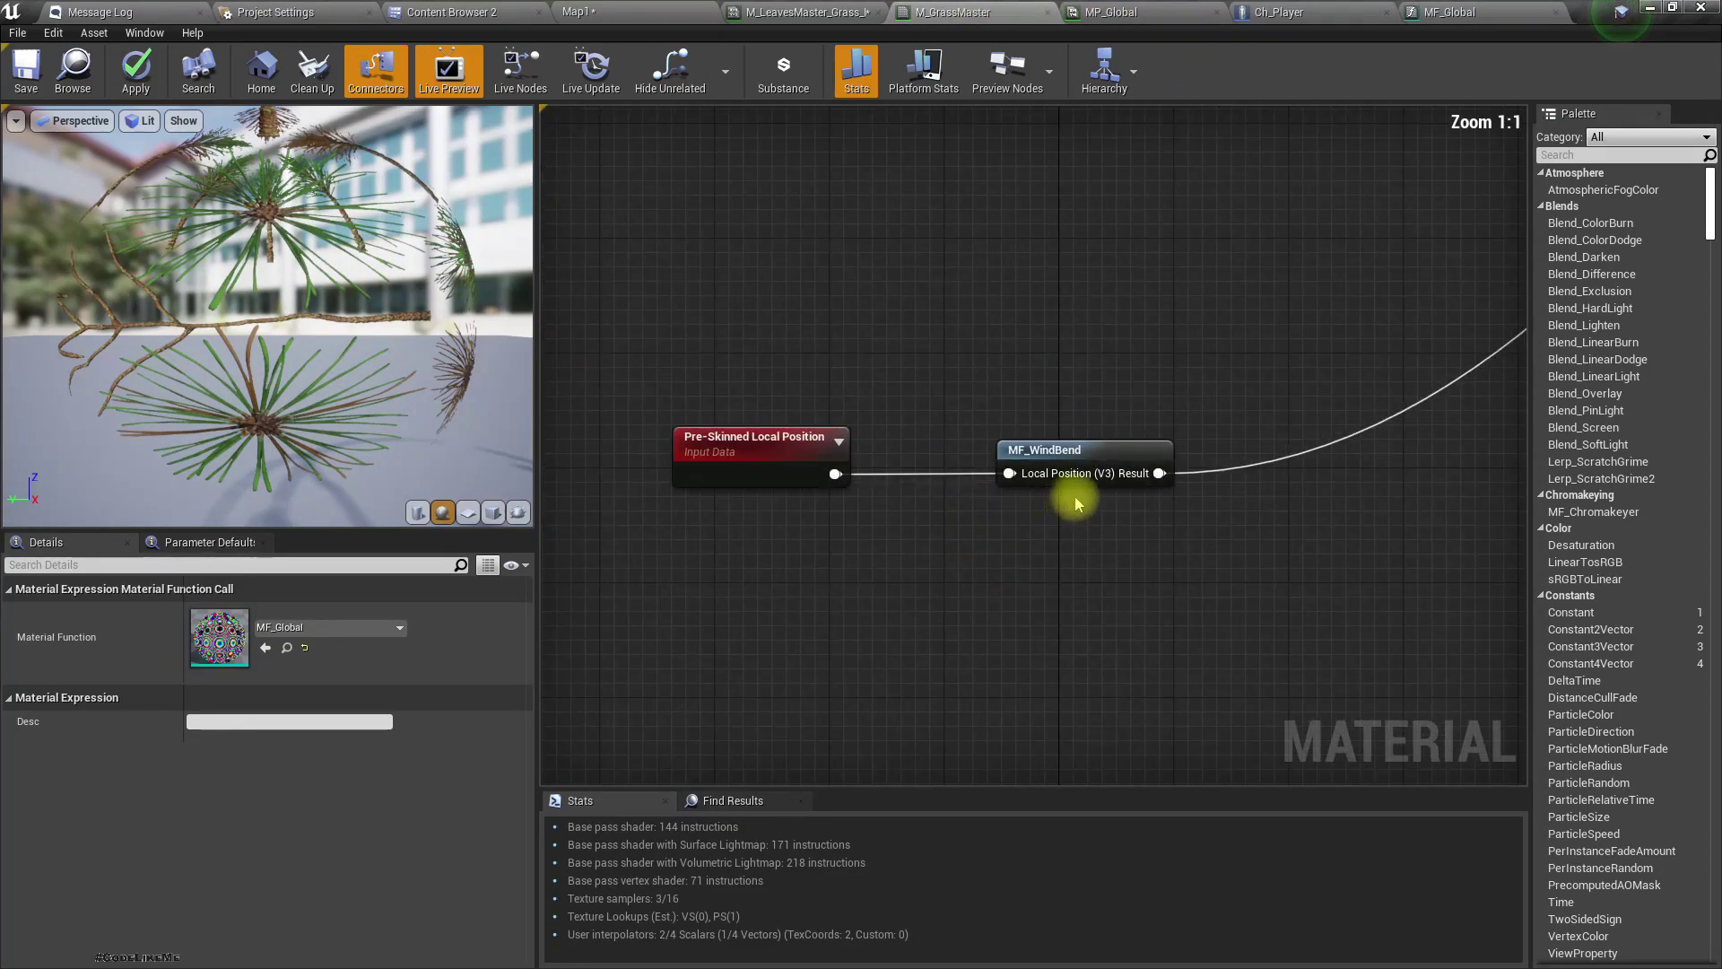
right_drag(1076, 489, 1030, 528)
double_click(1030, 527)
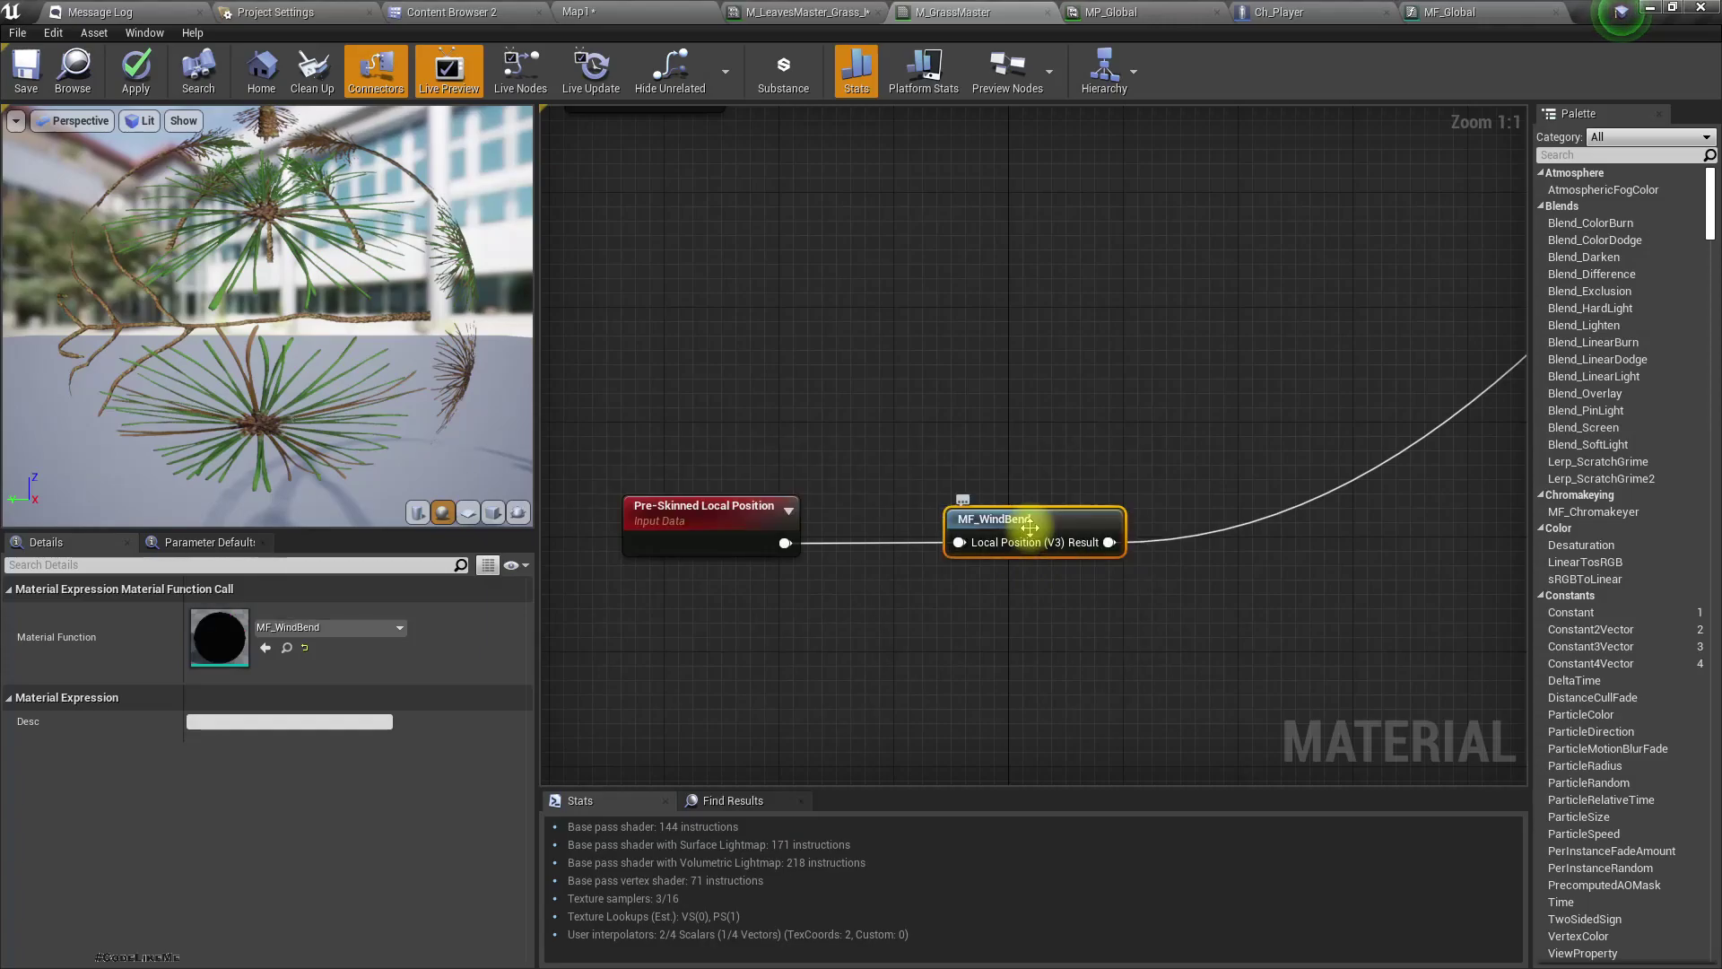
Review the MF_WindBend graph from Input Local Position through to Output Result.
scroll(1152, 502, down, 3)
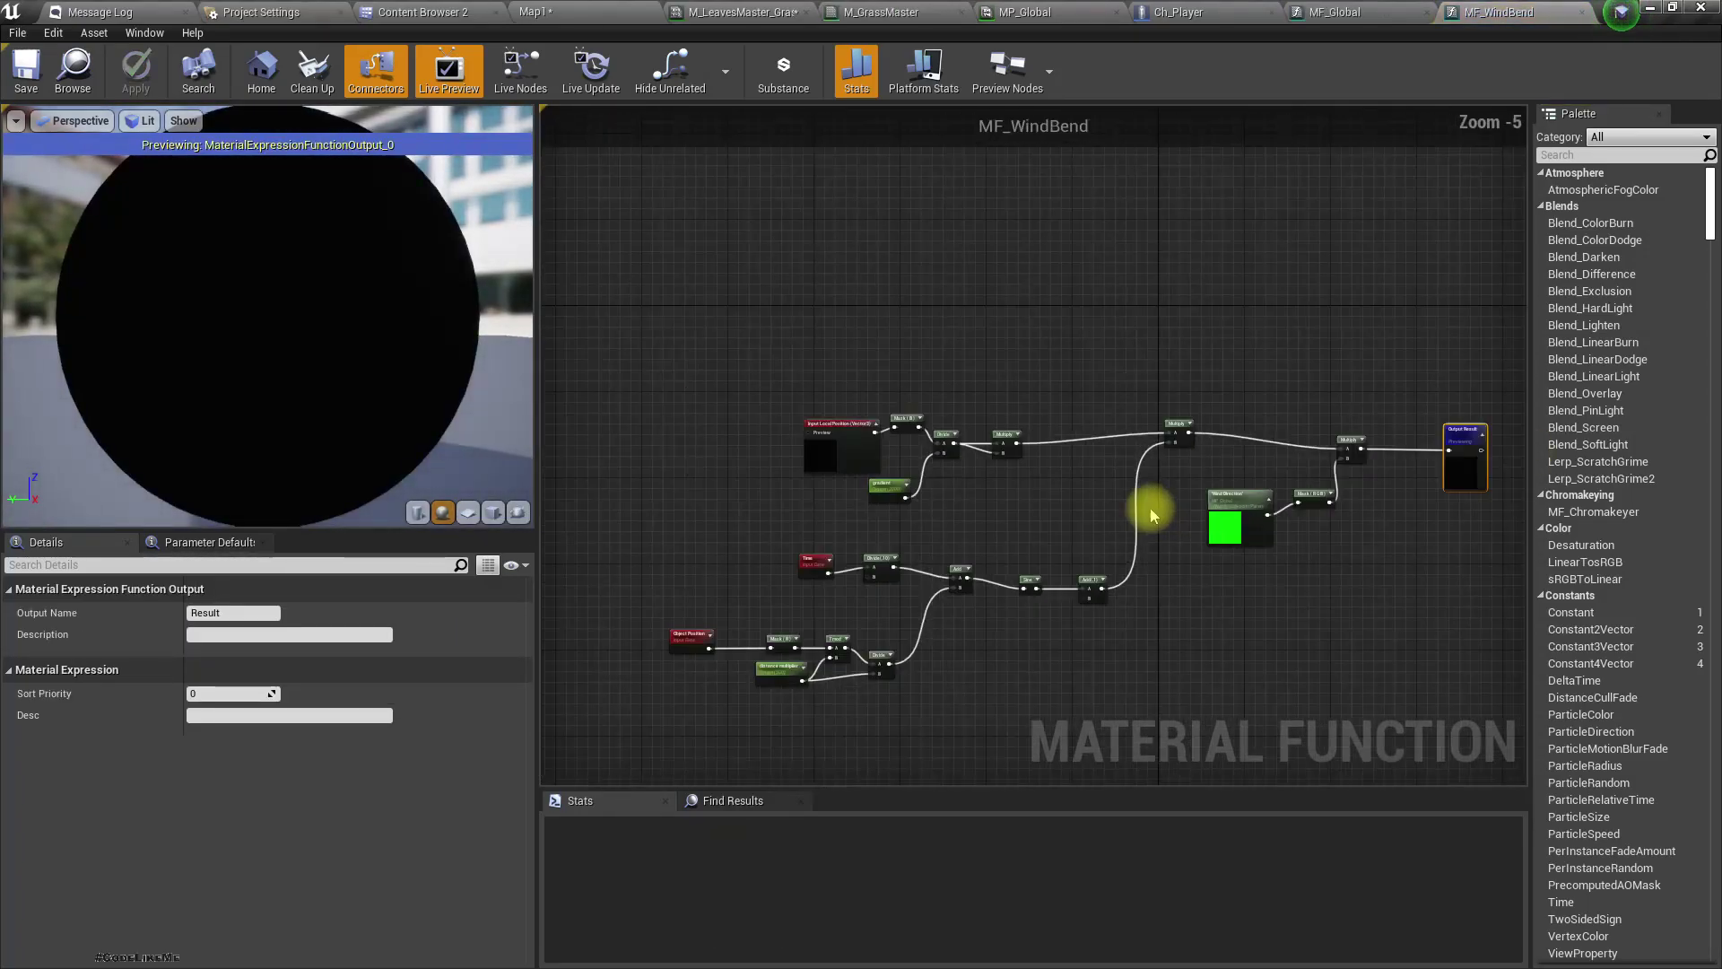
scroll(788, 461, up, 2)
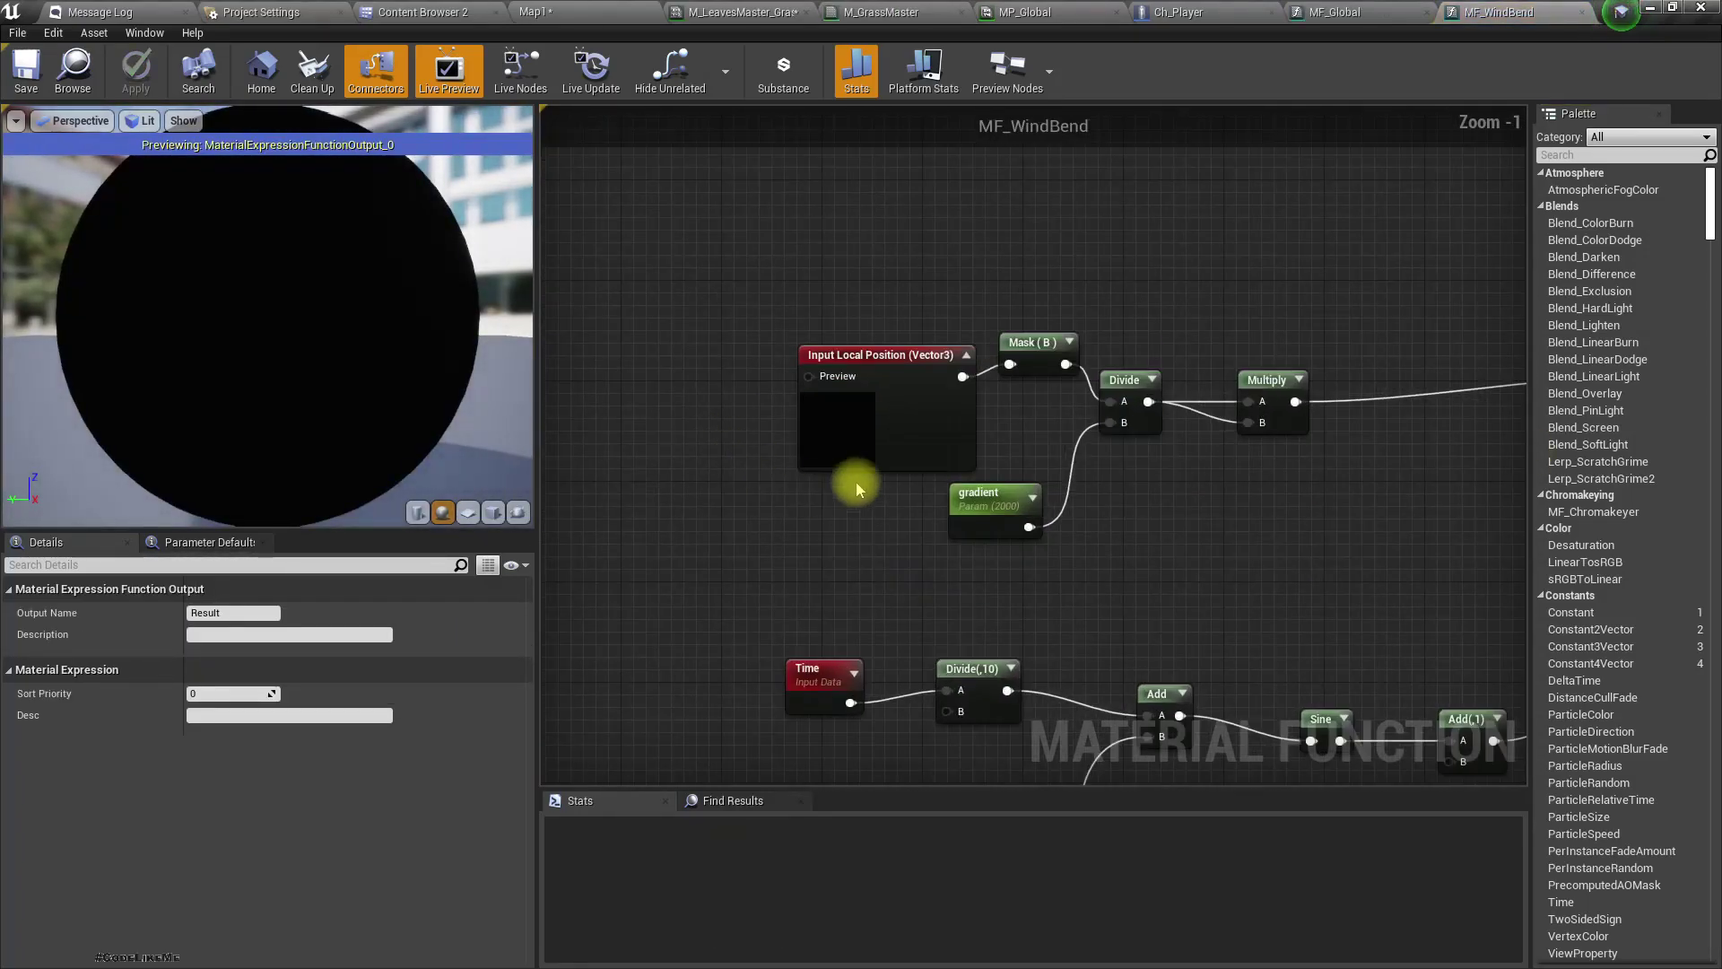
click(819, 354)
mouse_move(807, 481)
right_down()
mouse_move(1047, 54)
mouse_move(934, 439)
mouse_move(130, 464)
mouse_move(818, 204)
mouse_move(951, 193)
mouse_move(161, 206)
right_up()
scroll(951, 193, down, 2)
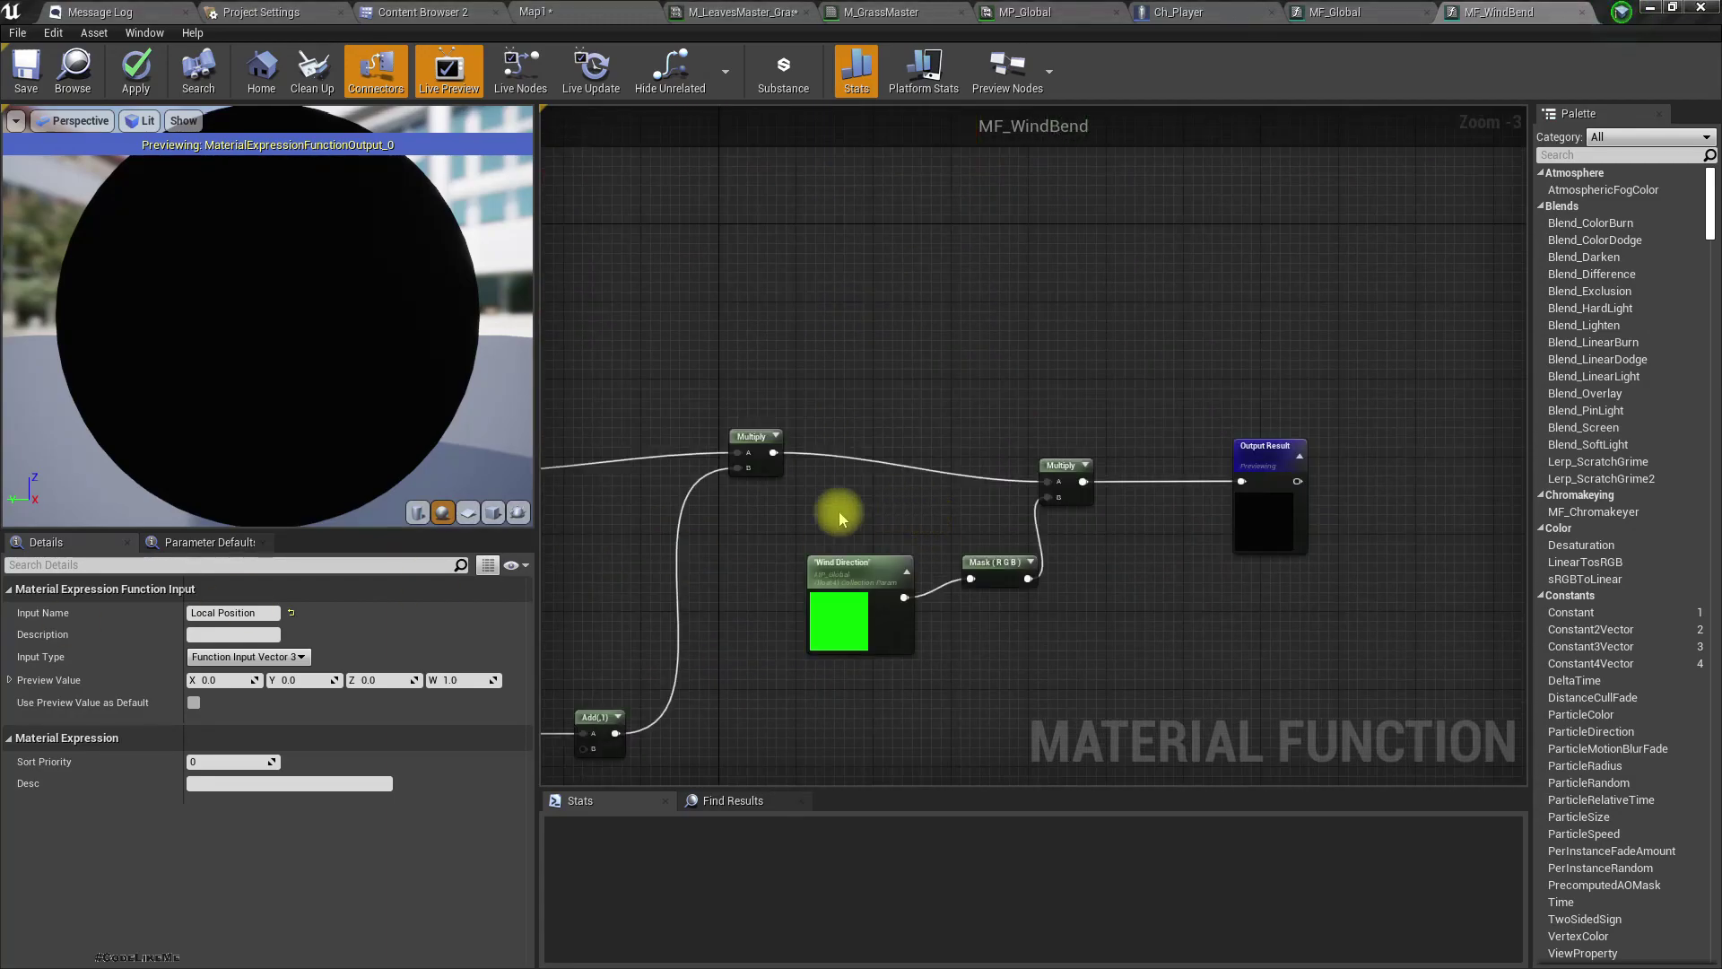
right_drag(839, 517, 1245, 461)
scroll(1057, 385, down, 2)
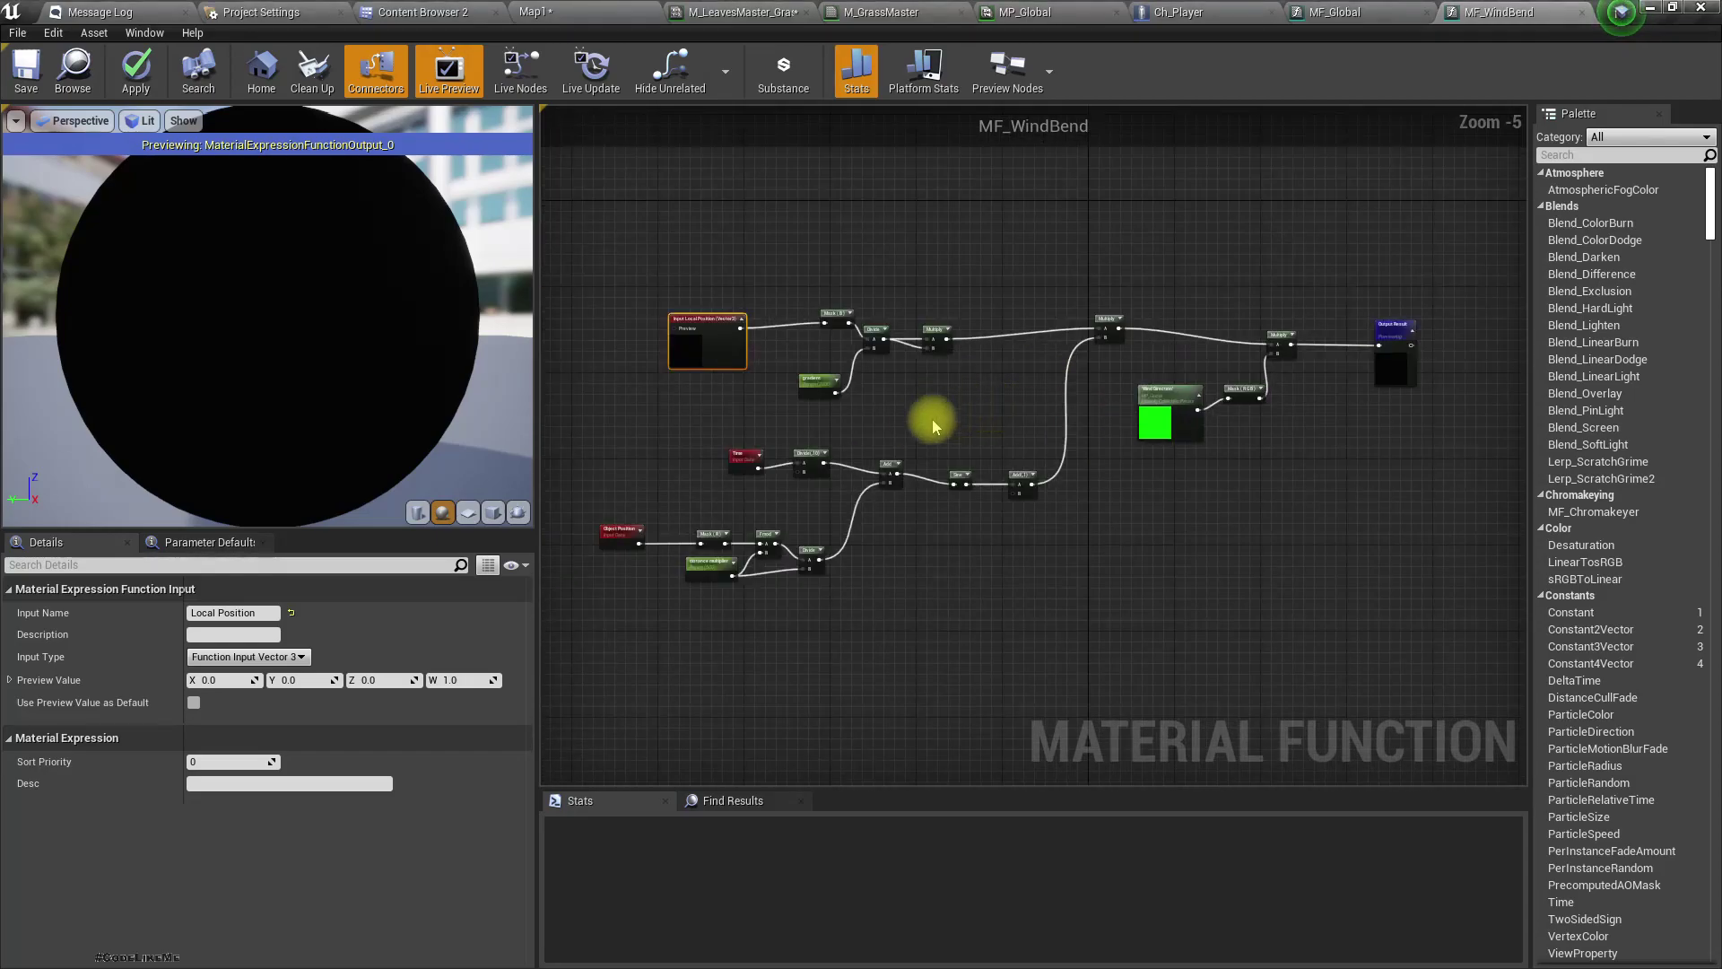
scroll(951, 414, up, 1)
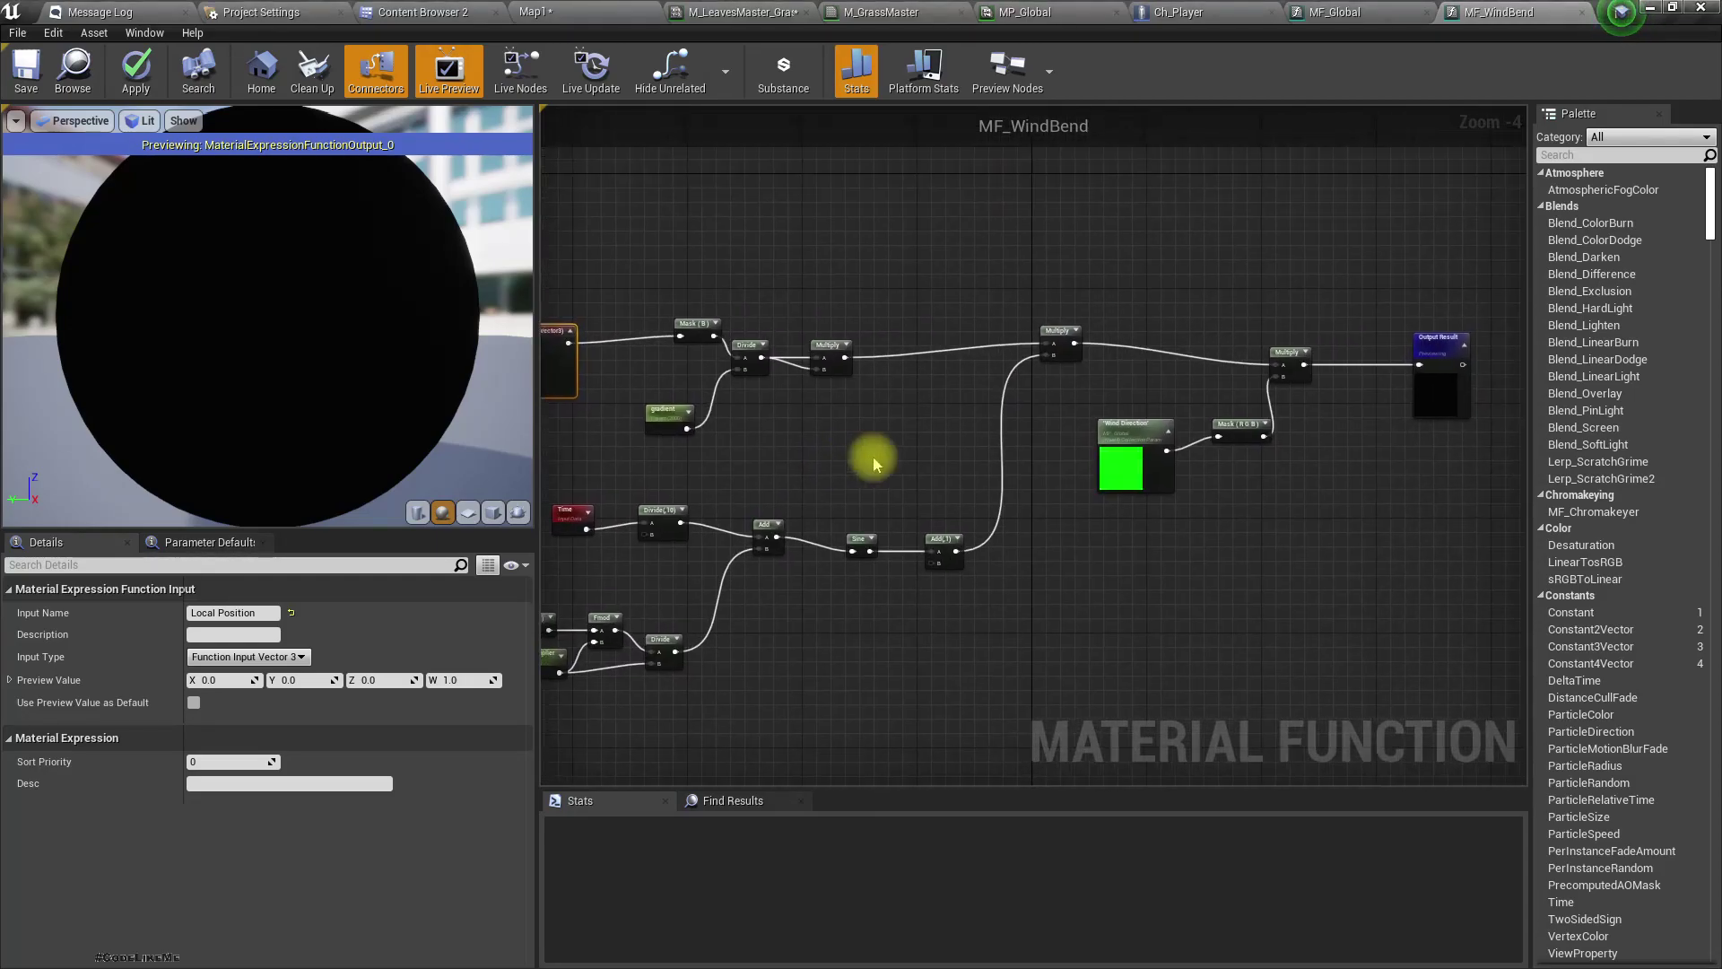
scroll(1144, 460, up, 3)
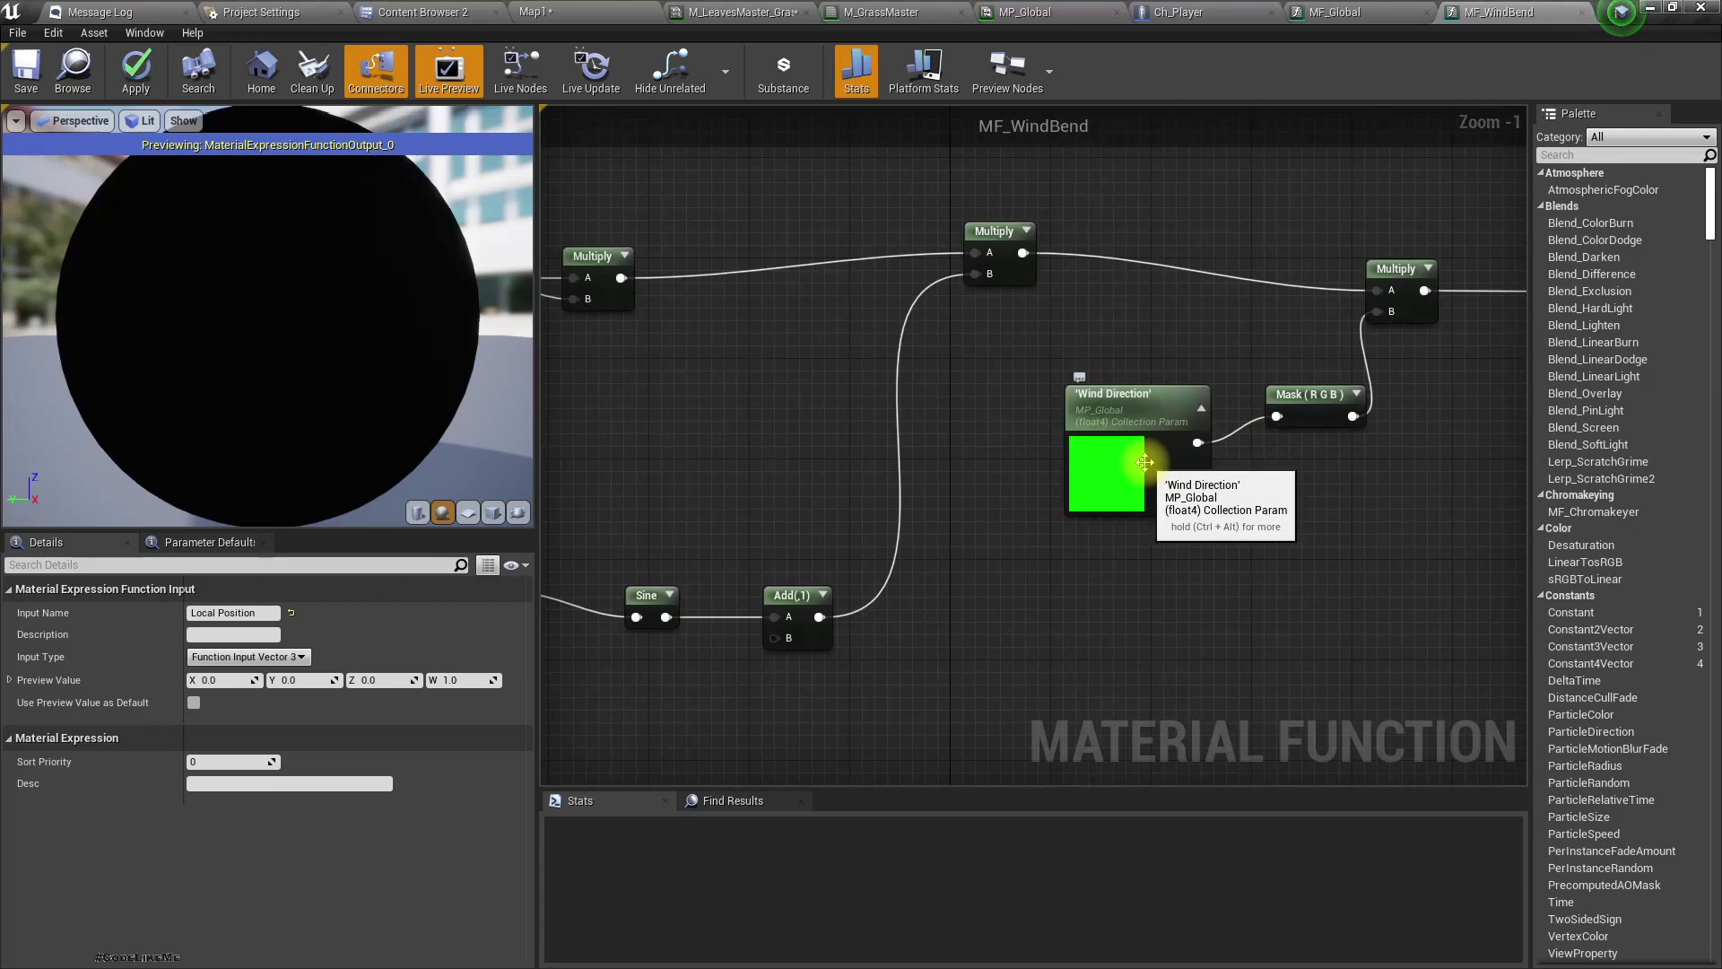
scroll(1145, 462, down, 2)
right_drag(1109, 534, 1211, 502)
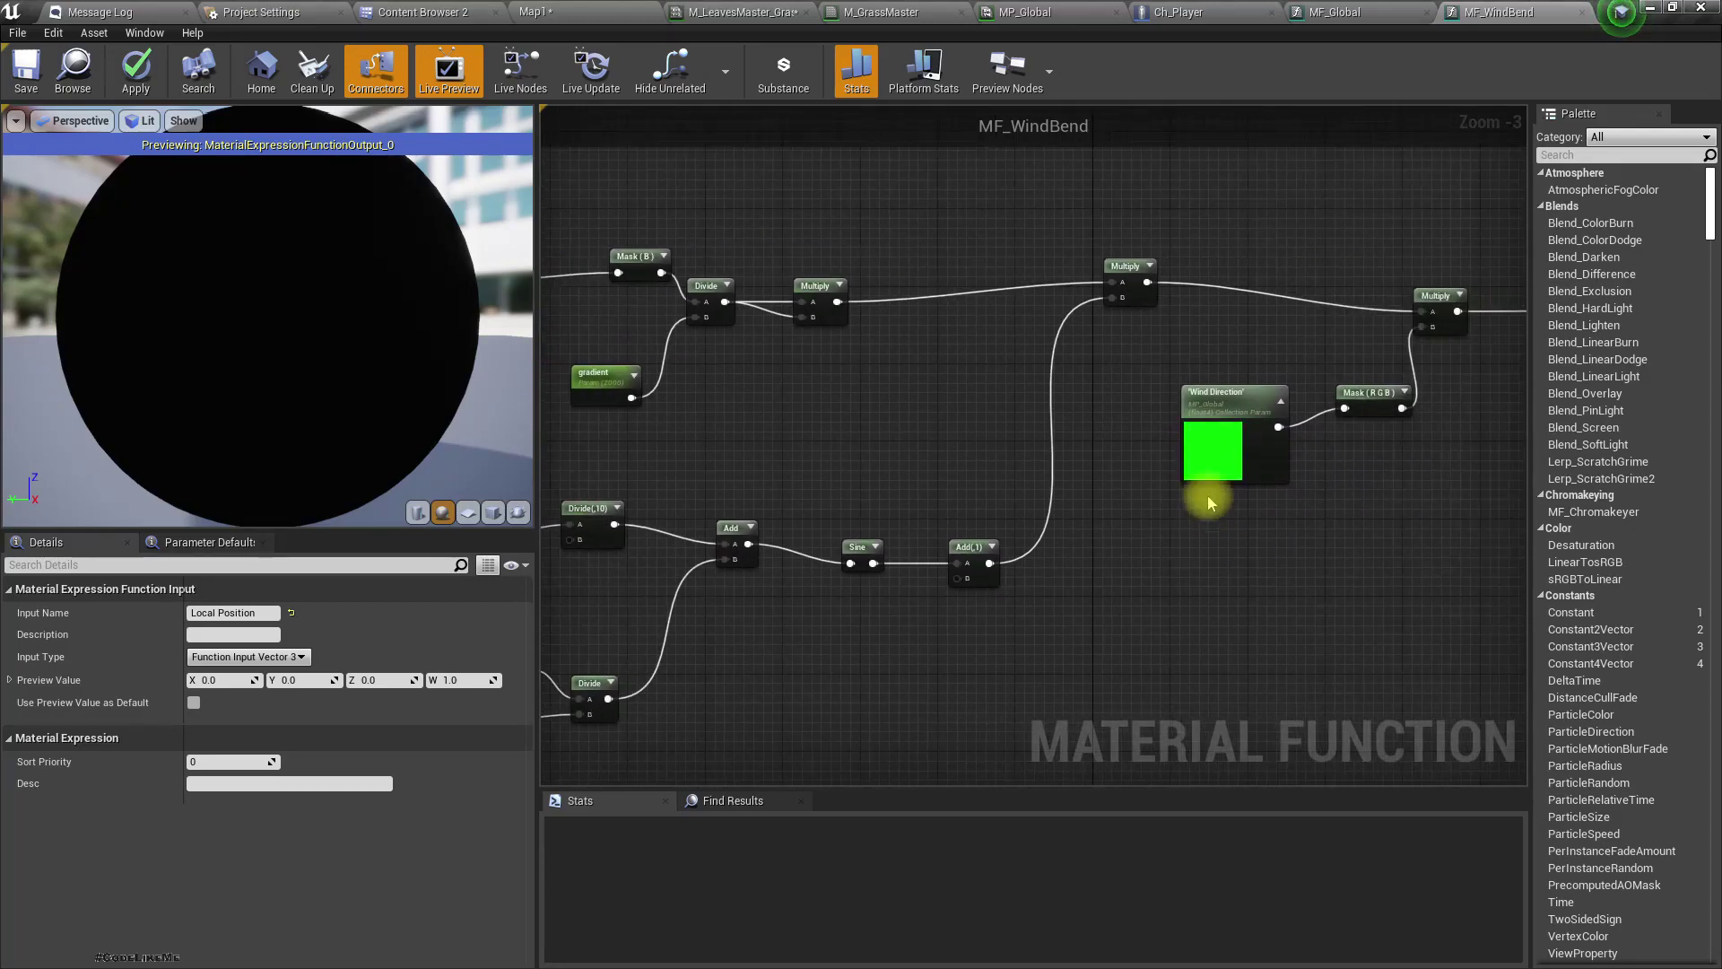
Locate the MF_Global node in the M_GrassMaster graph and open the function.
click(1326, 13)
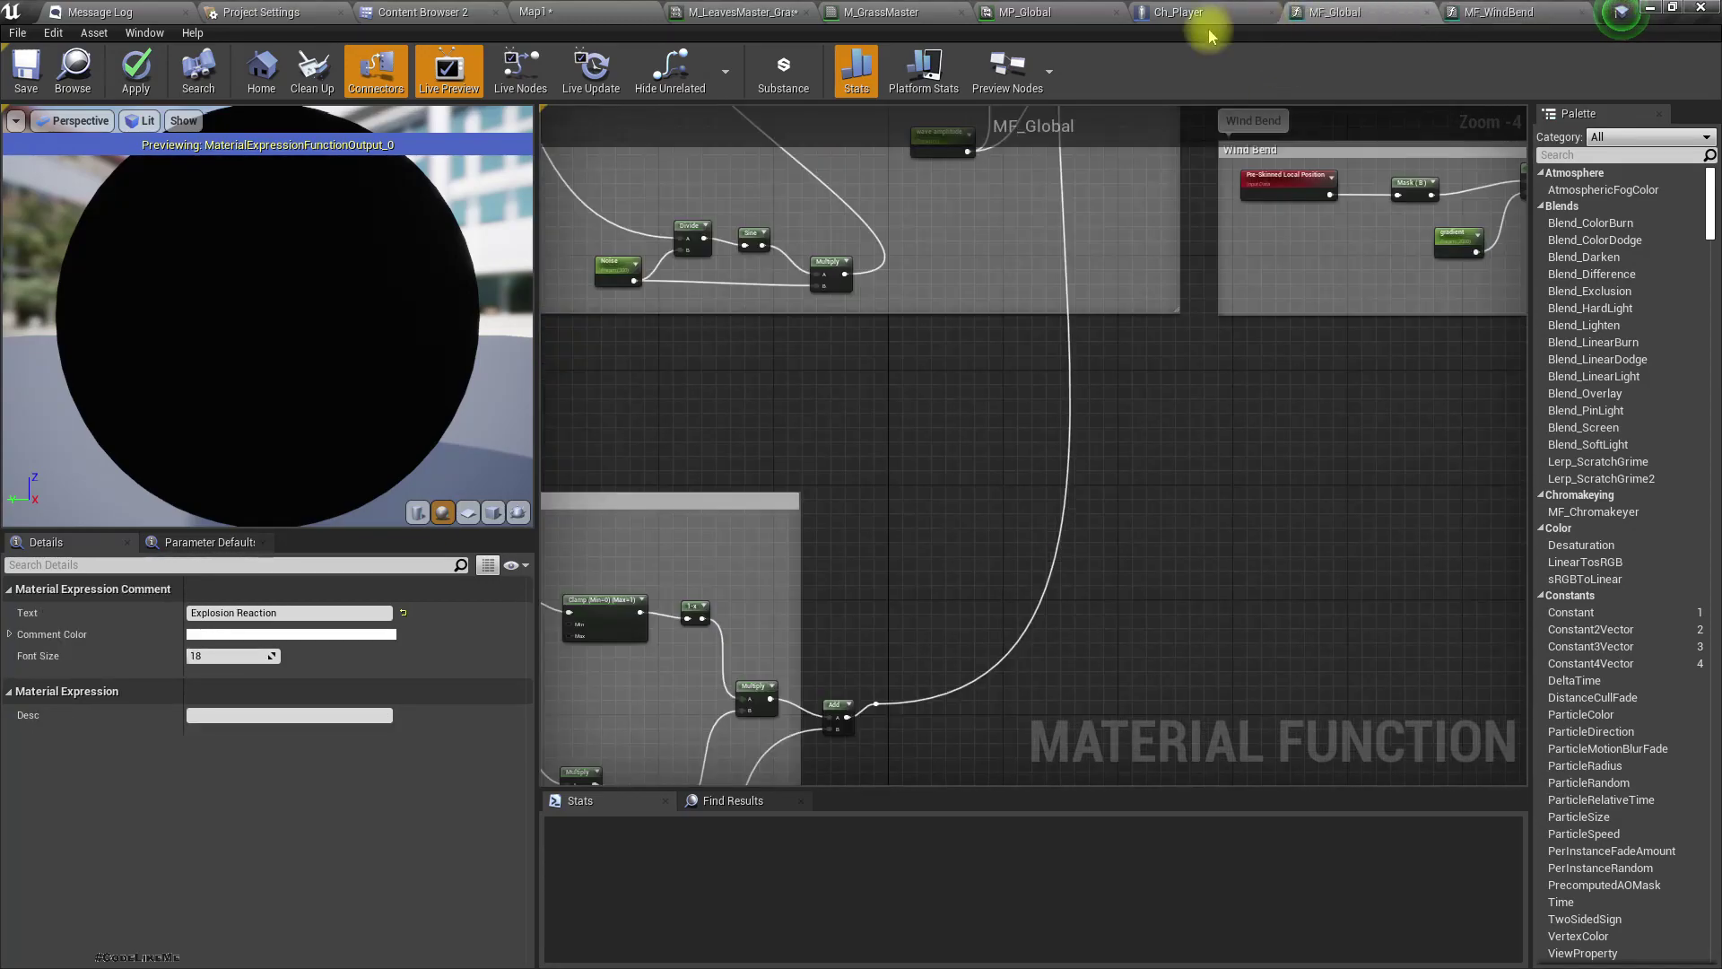
click(883, 13)
scroll(1000, 308, down, 4)
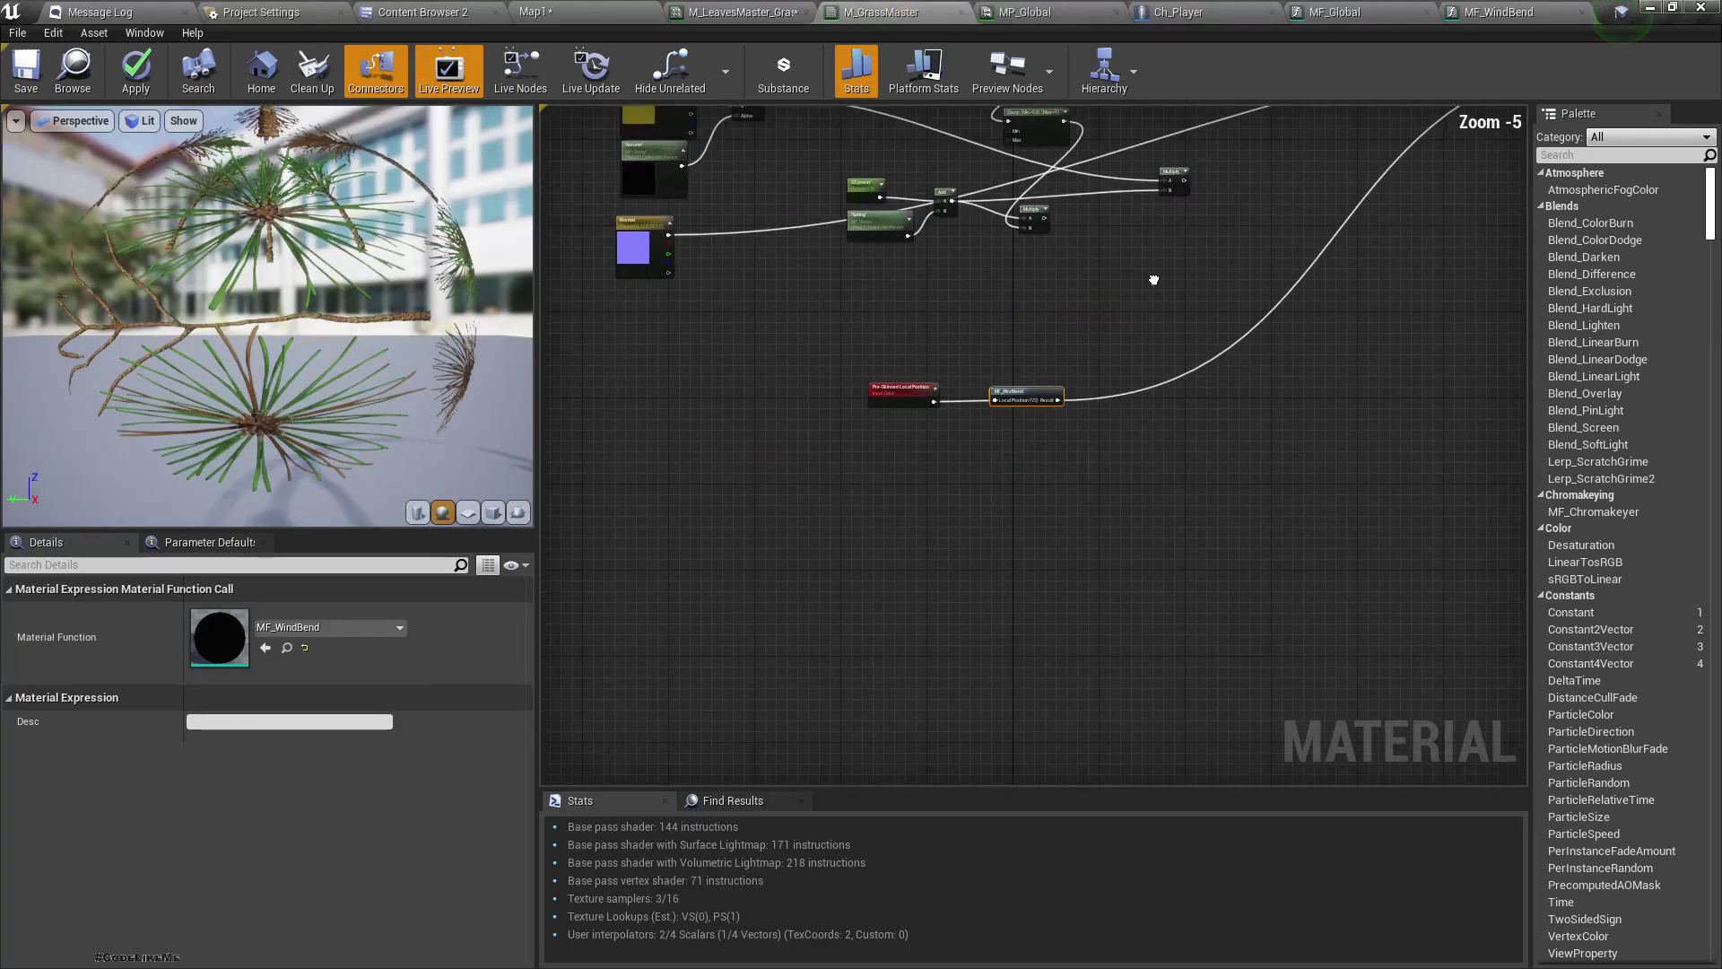
mouse_move(1154, 277)
right_down()
mouse_move(1047, 743)
mouse_move(1012, 656)
right_up()
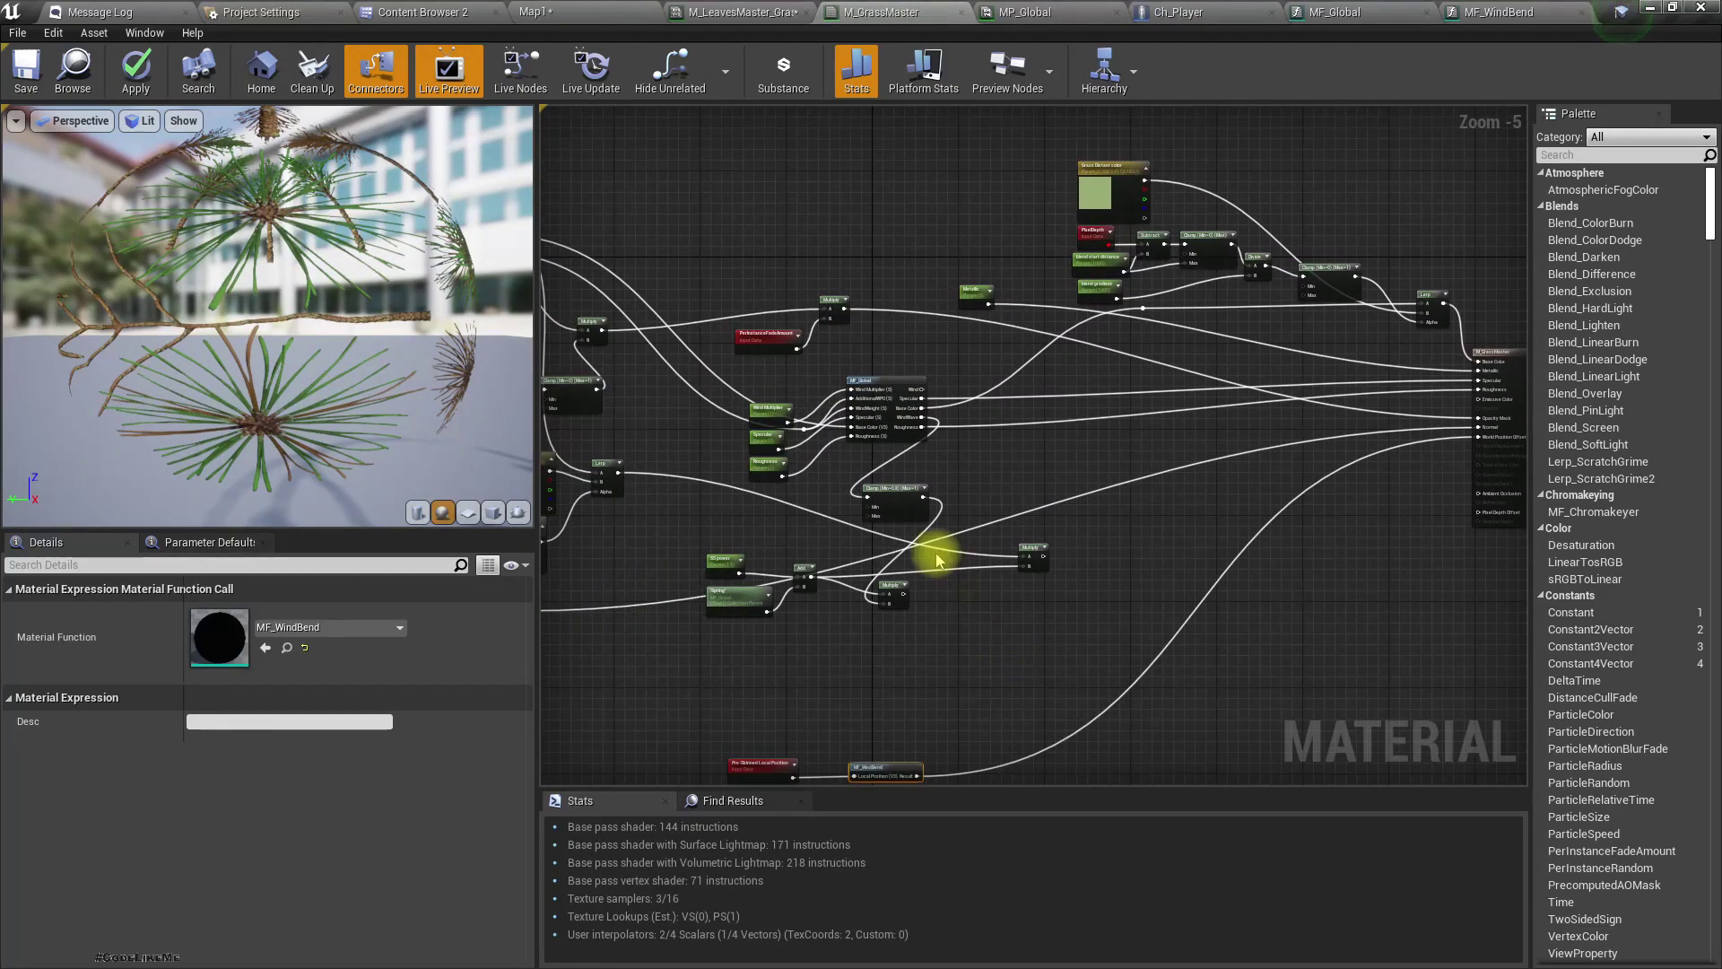
scroll(932, 538, up, 3)
scroll(852, 399, up, 1)
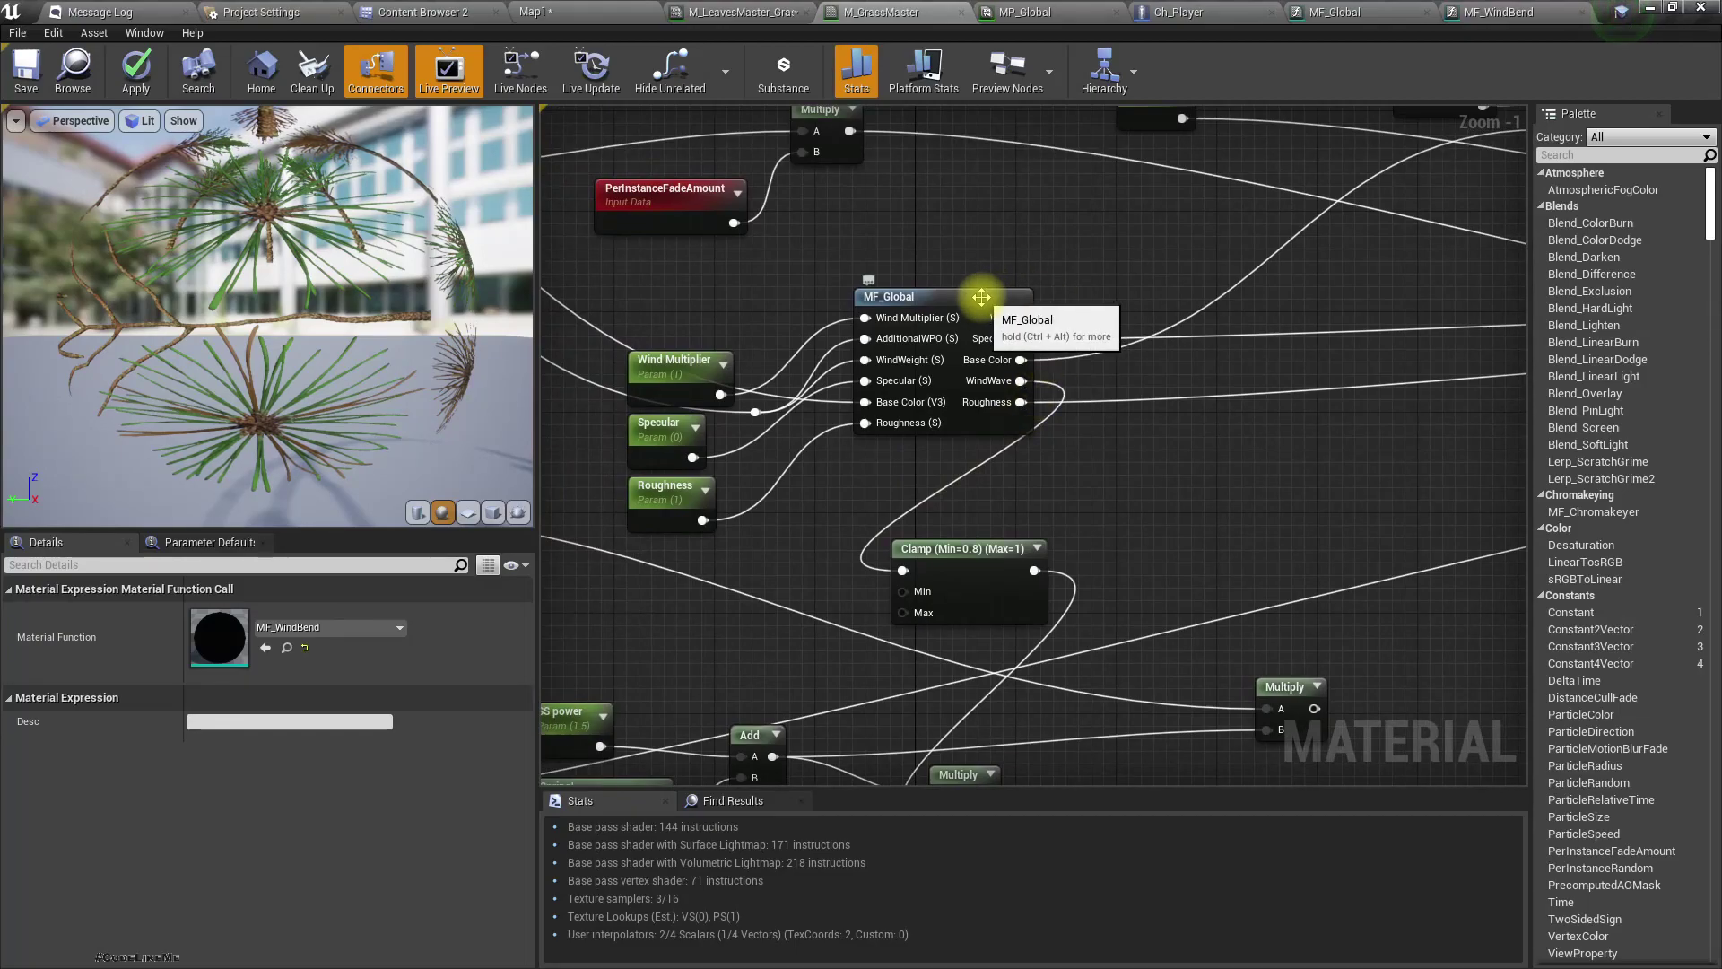
scroll(982, 302, down, 4)
scroll(988, 699, up, 1)
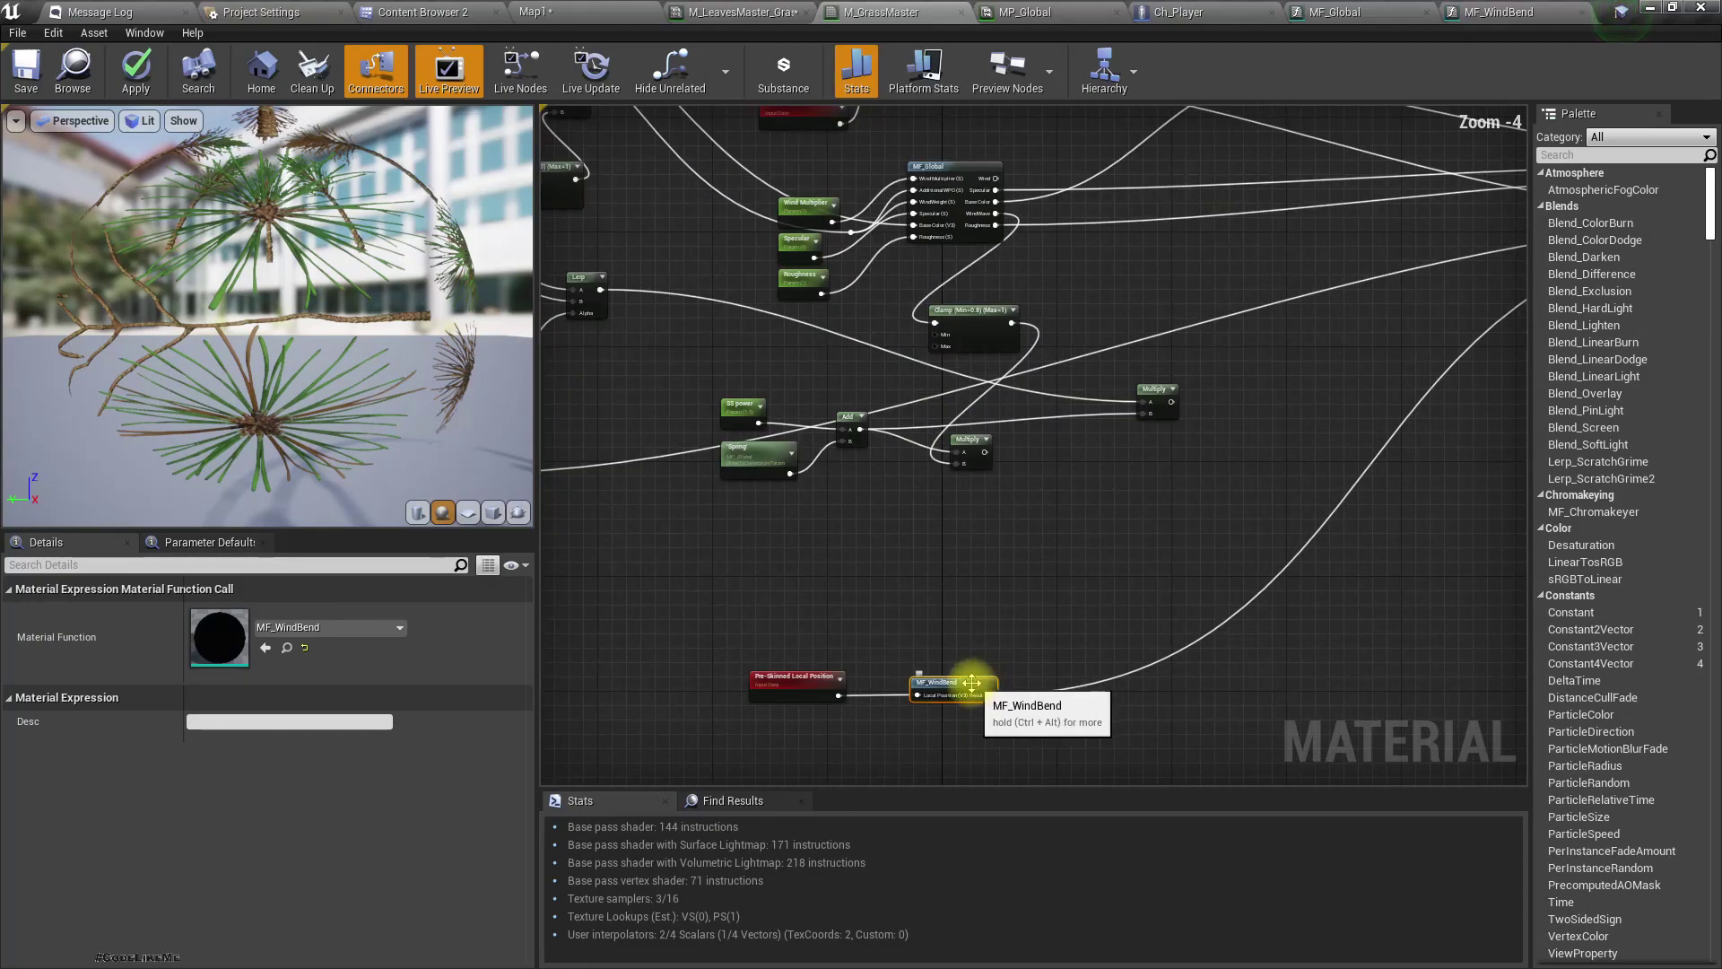
scroll(968, 711, up, 3)
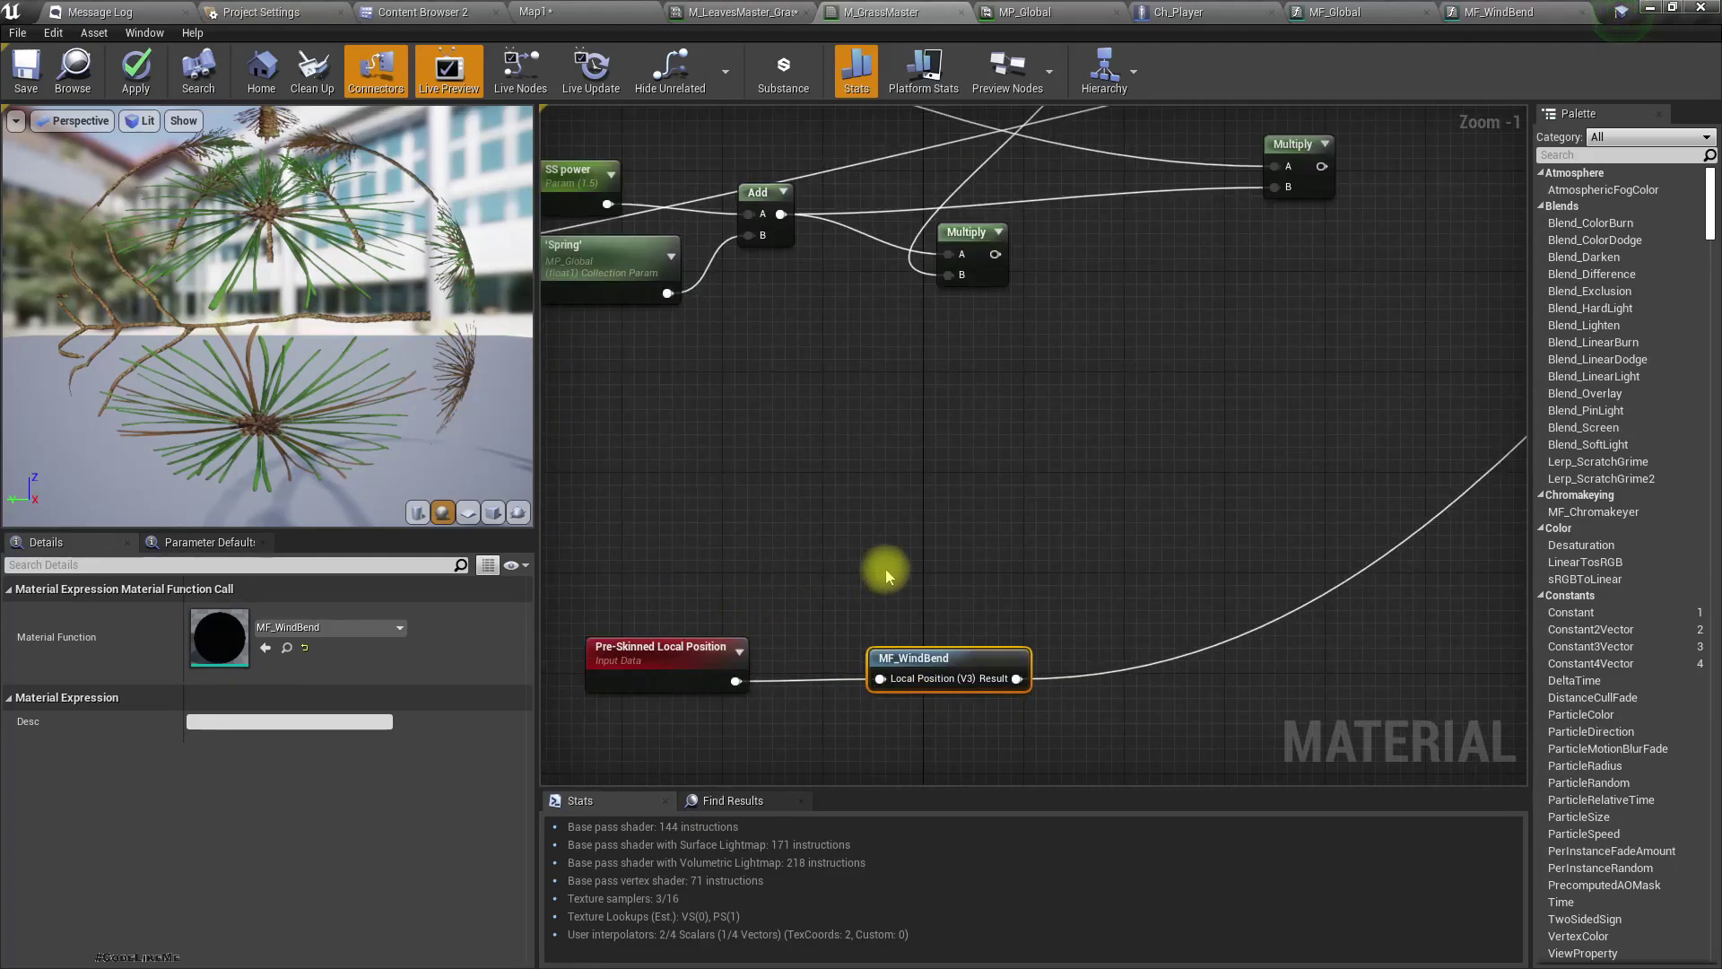
right_drag(980, 536, 942, 711)
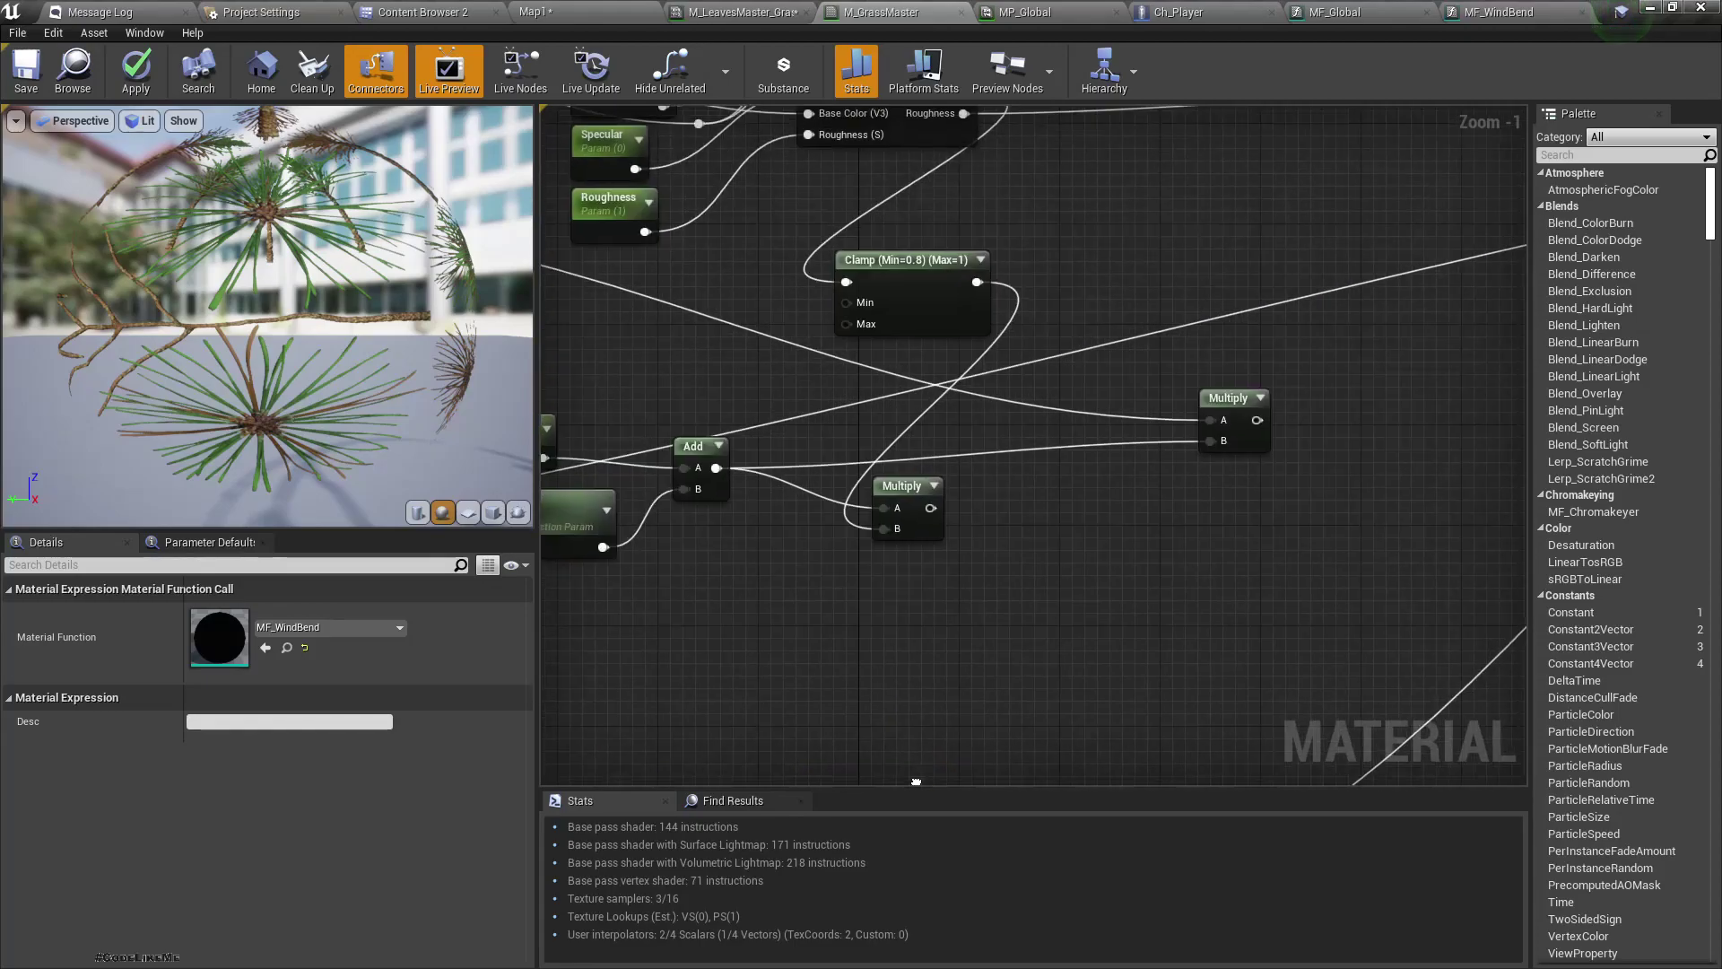
scroll(942, 711, down, 2)
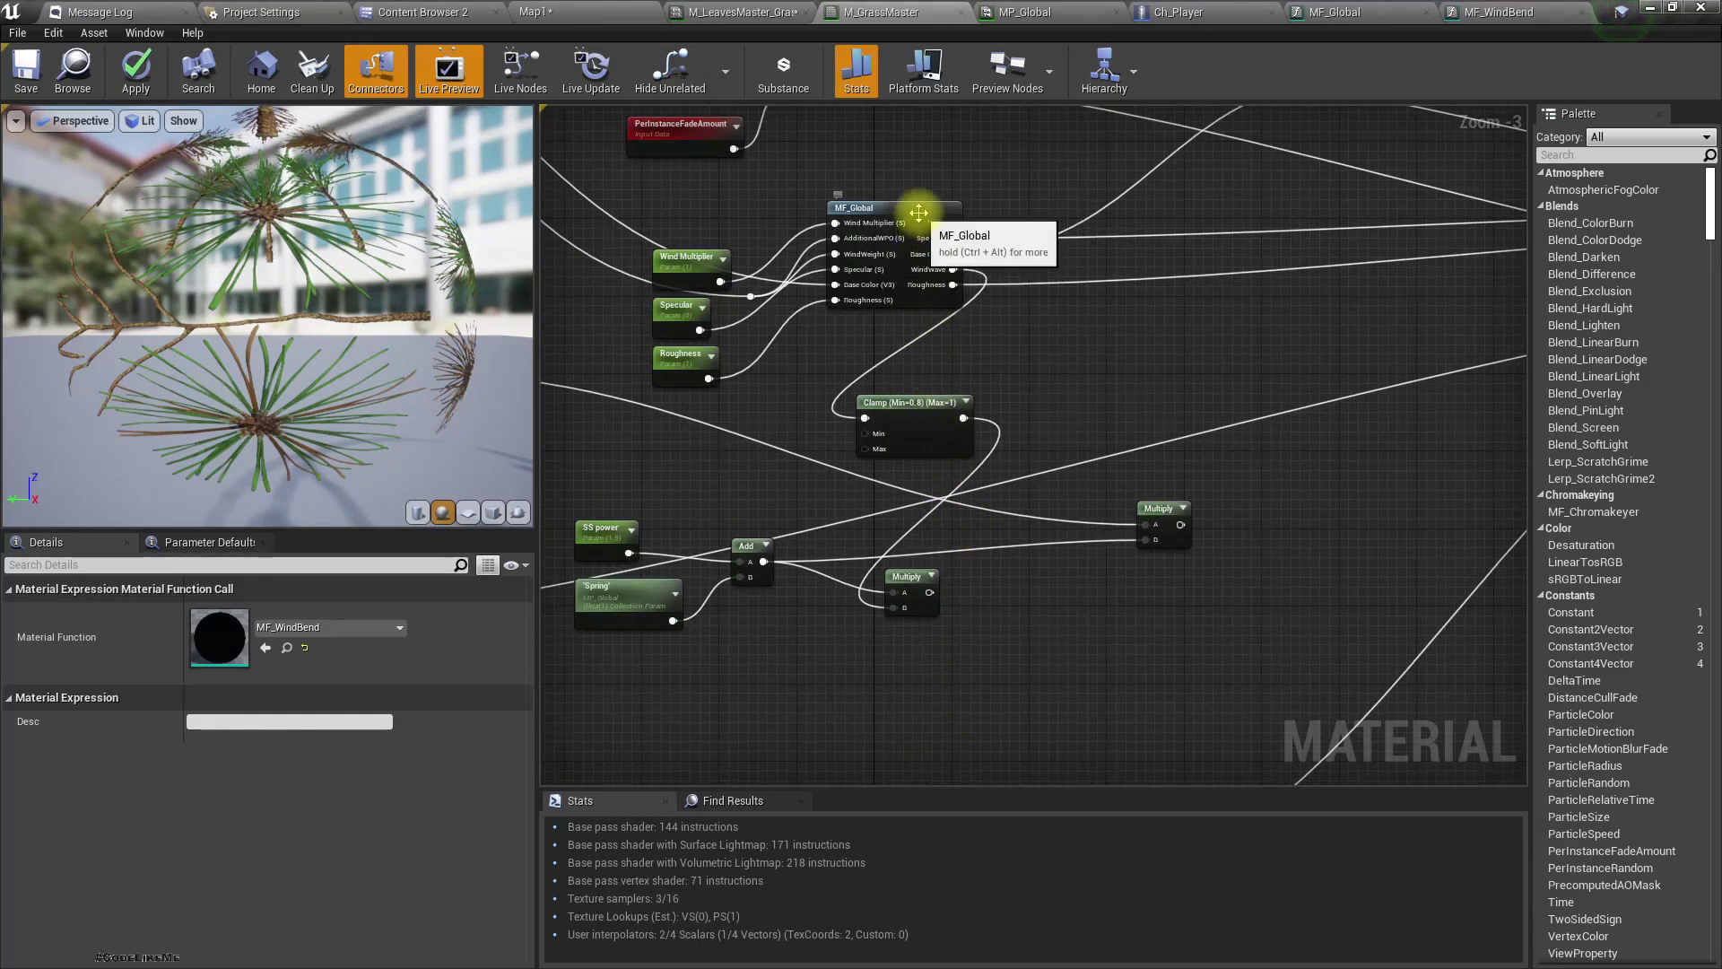
double_click(921, 240)
Select and copy the Grass Collision and Explosion Reaction groups in MF_Global.
scroll(933, 429, down, 3)
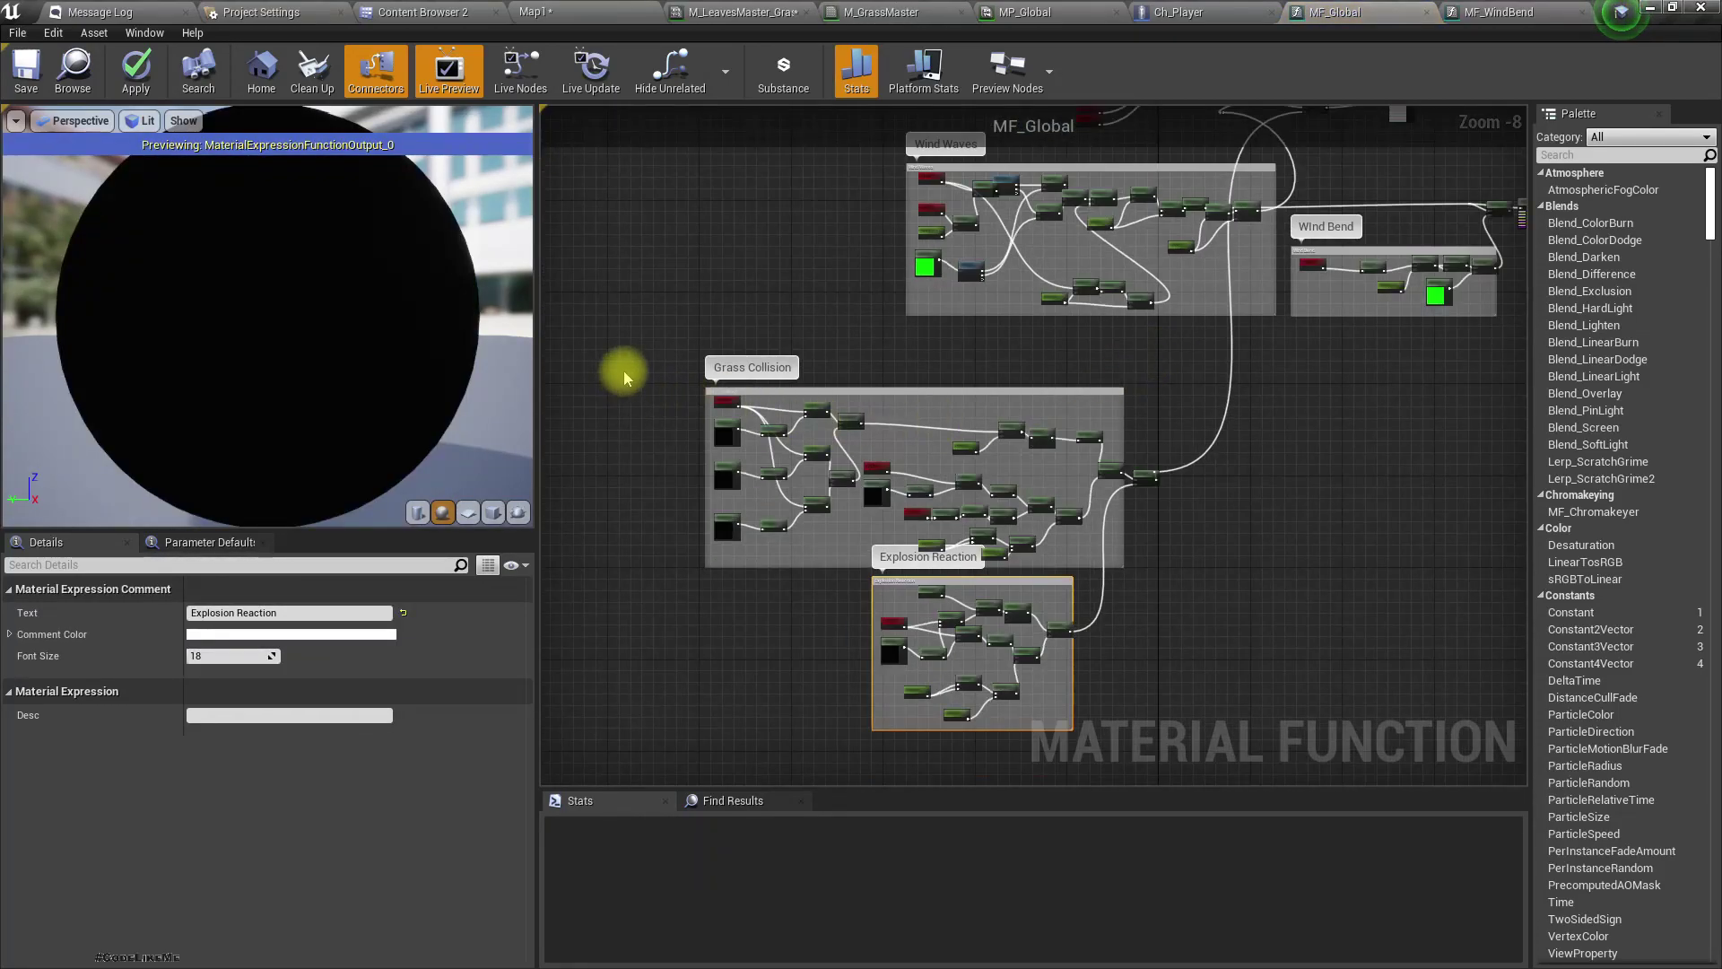
drag(631, 362, 1210, 765)
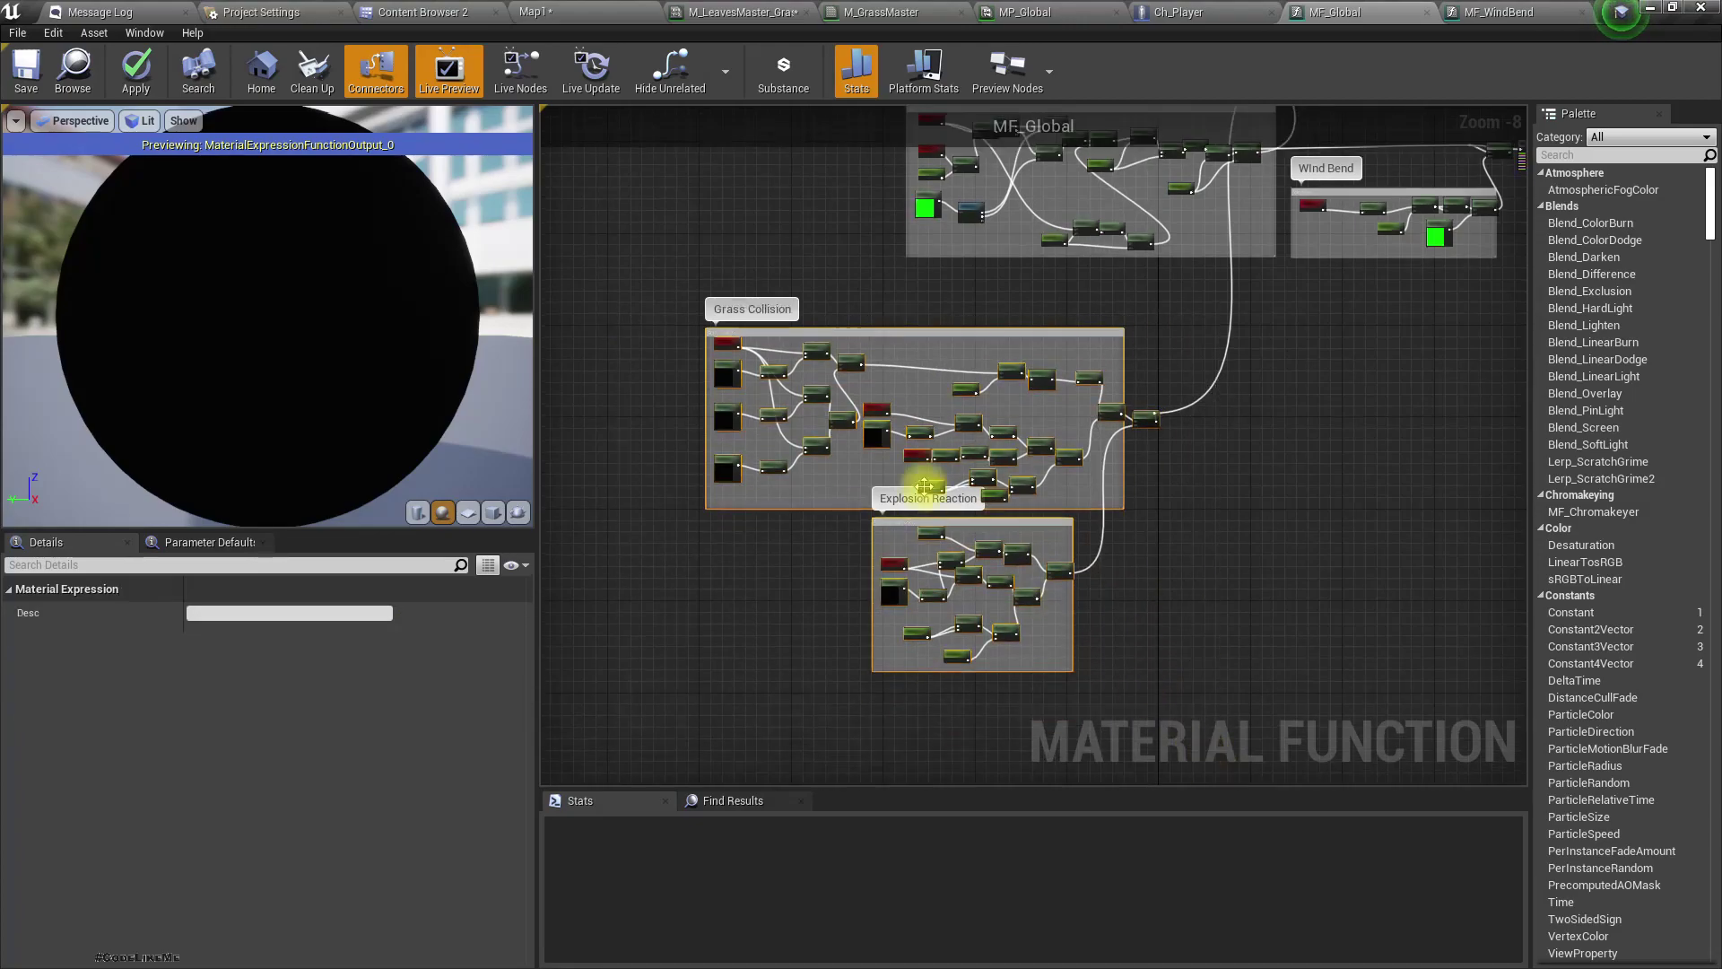
scroll(763, 397, up, 5)
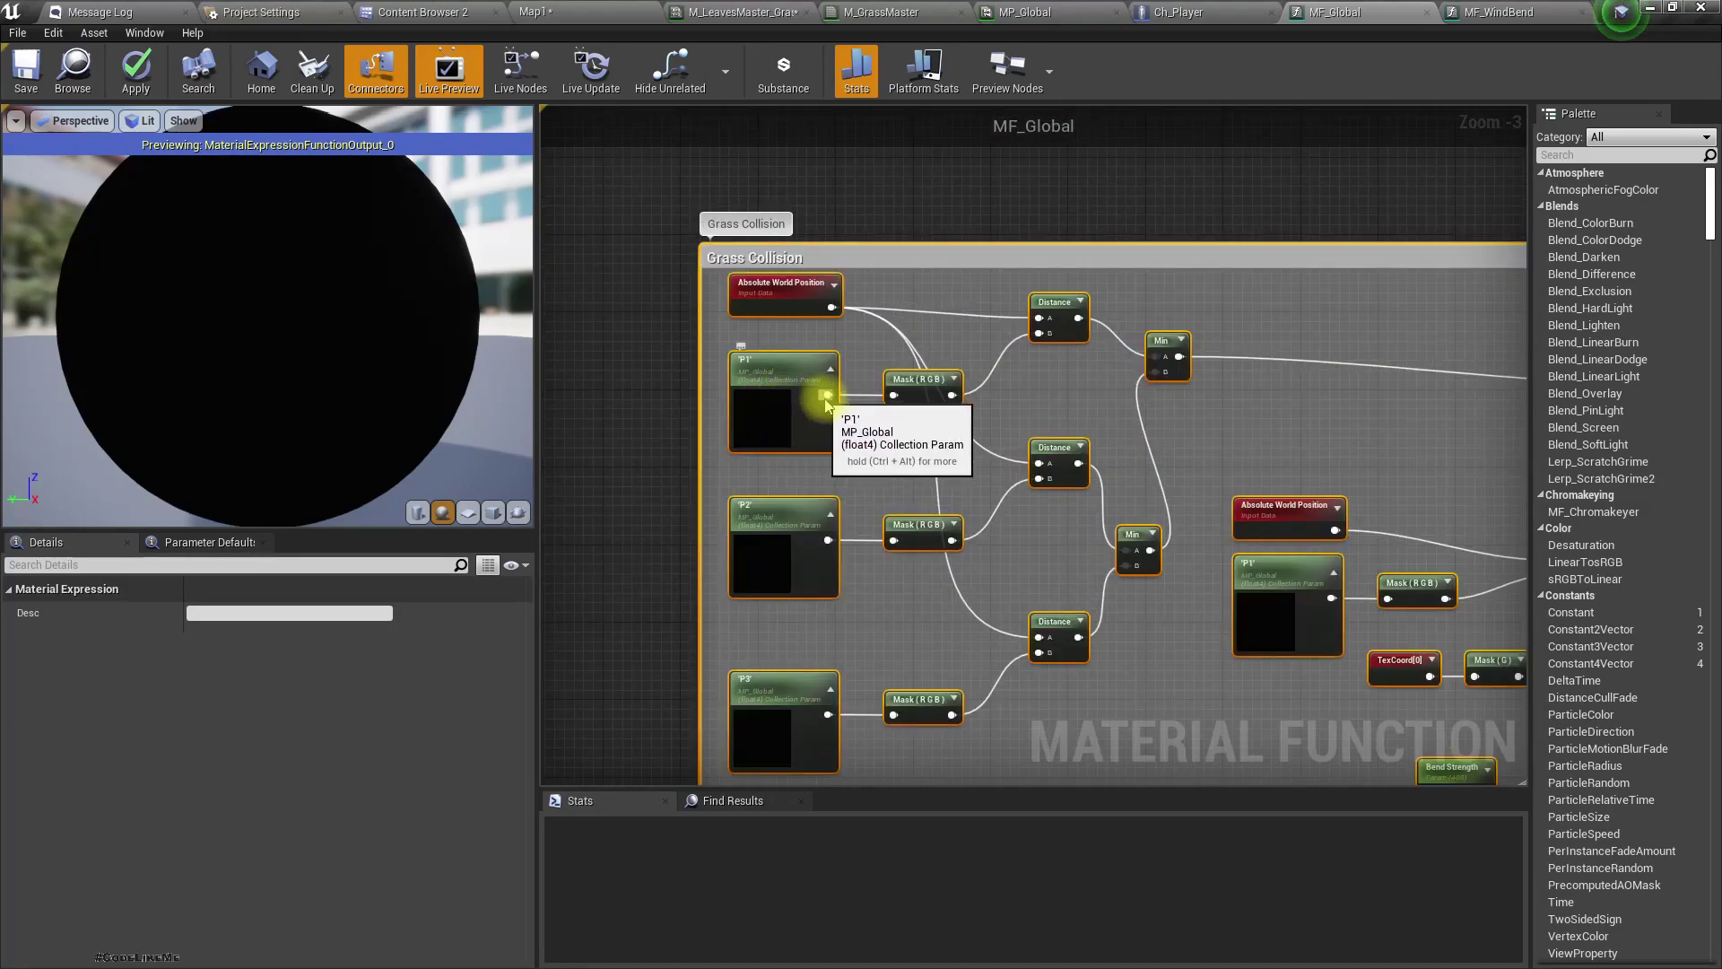
scroll(912, 461, down, 1)
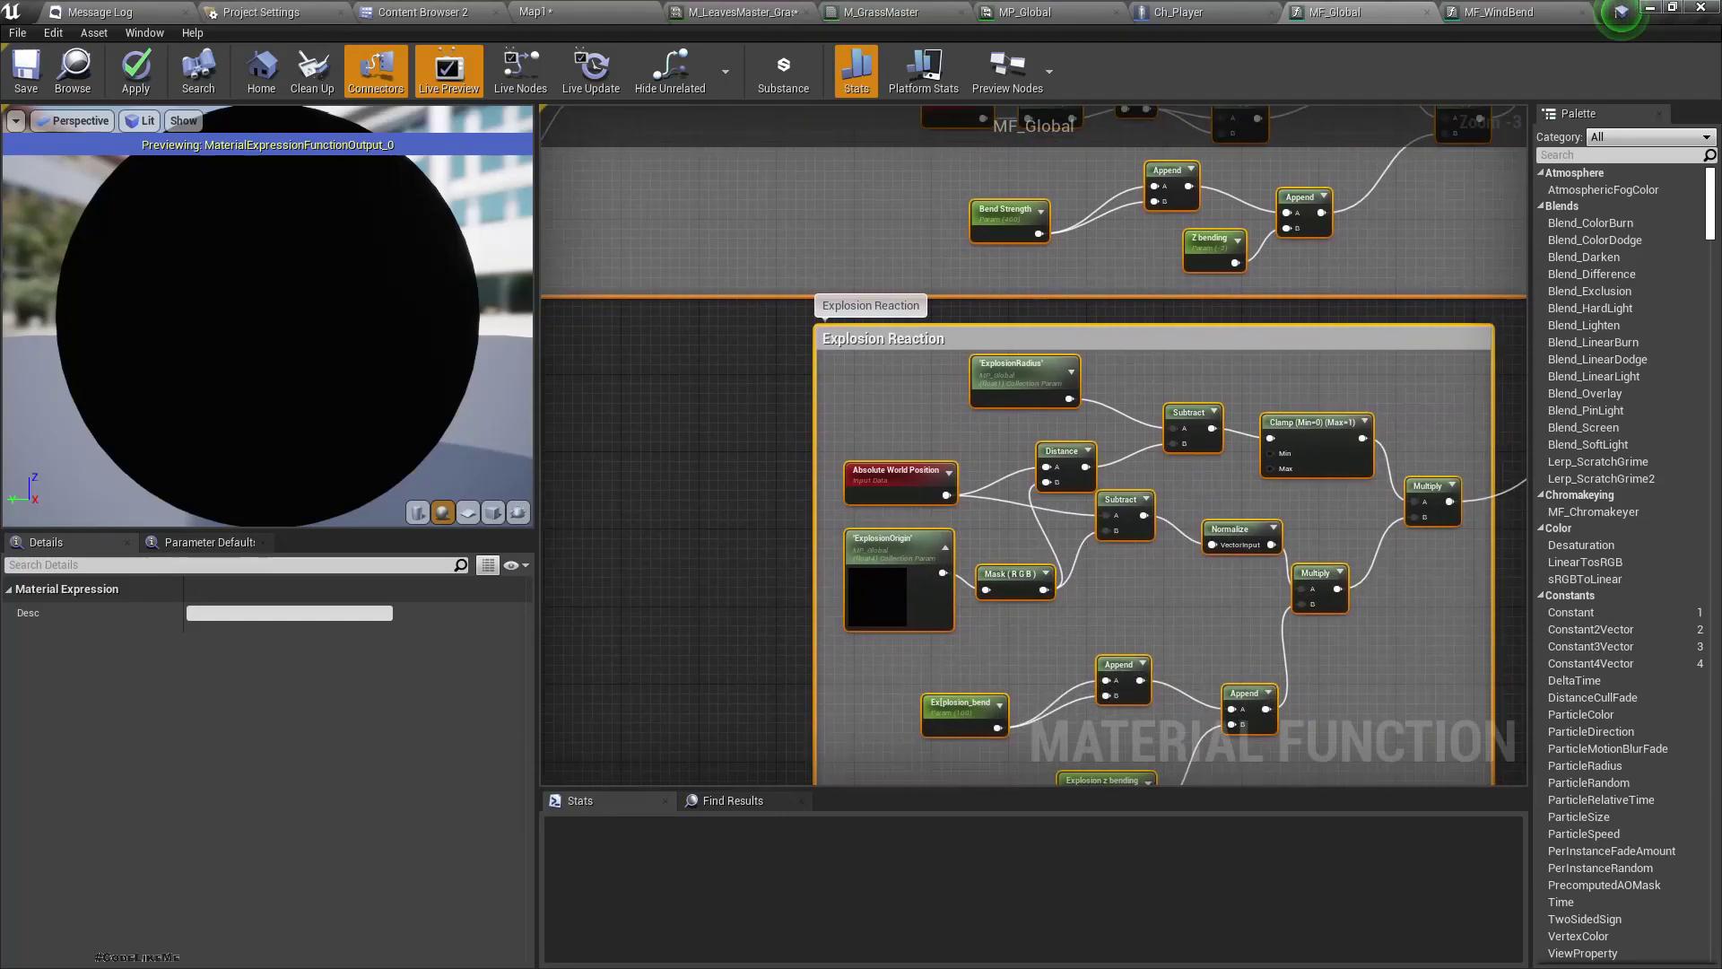
scroll(912, 461, down, 1)
scroll(1007, 454, down, 1)
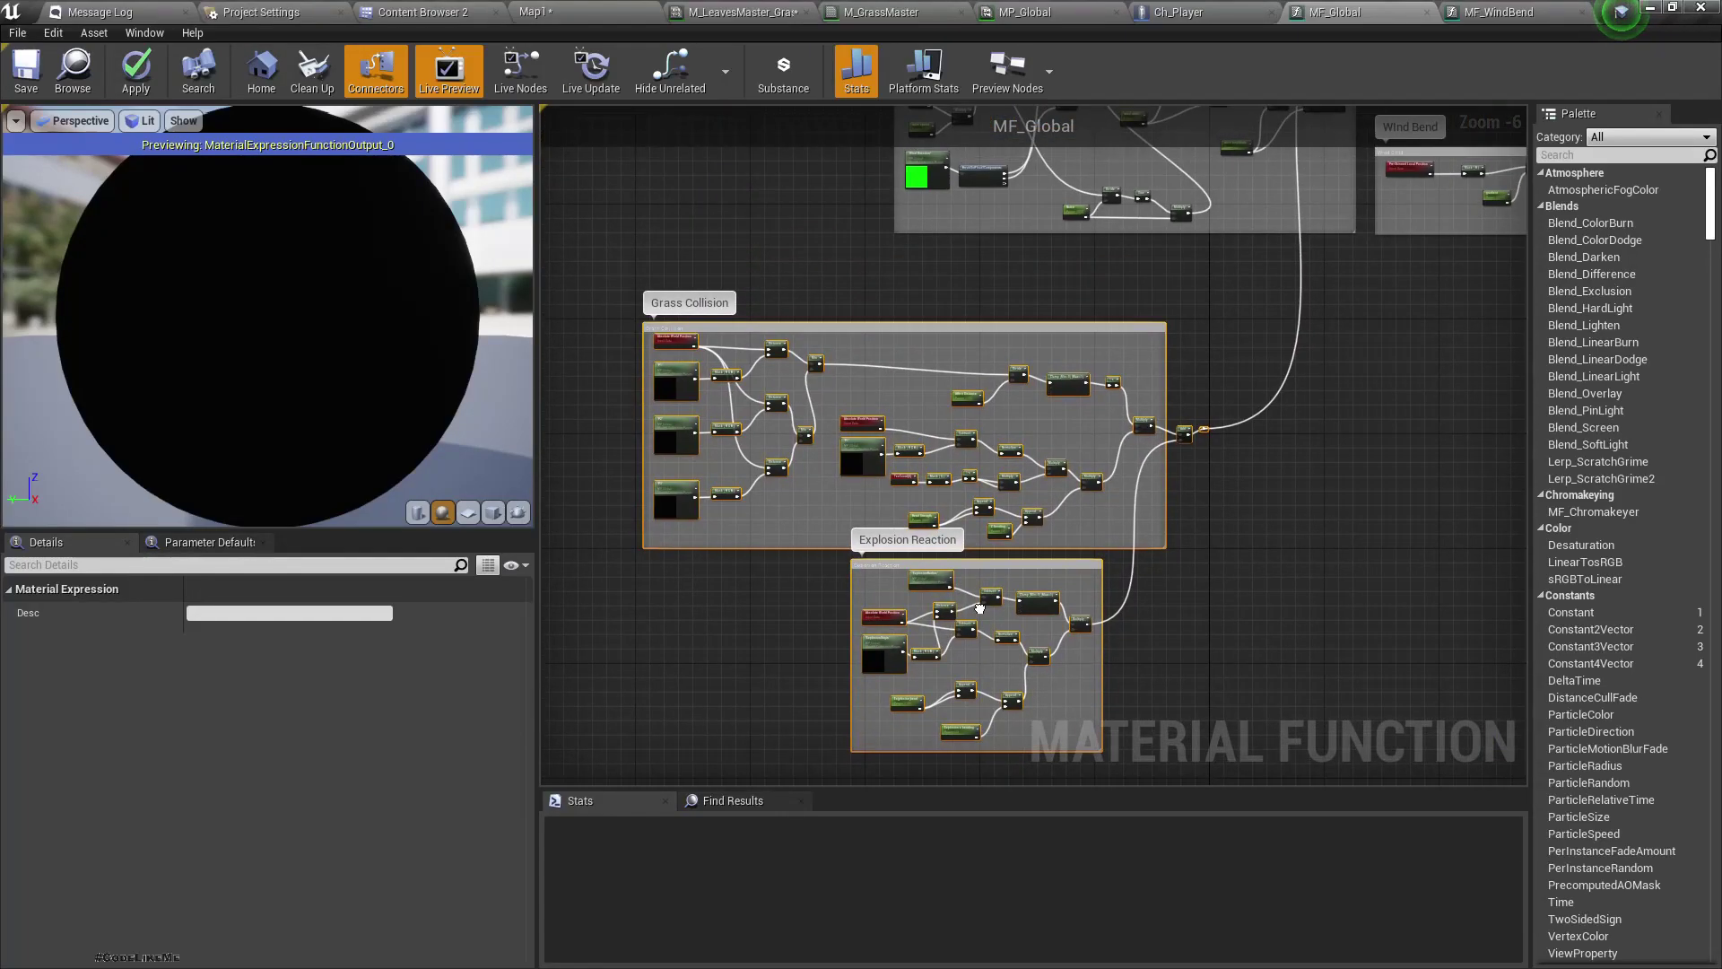
click(981, 595)
key(ctrl+c)
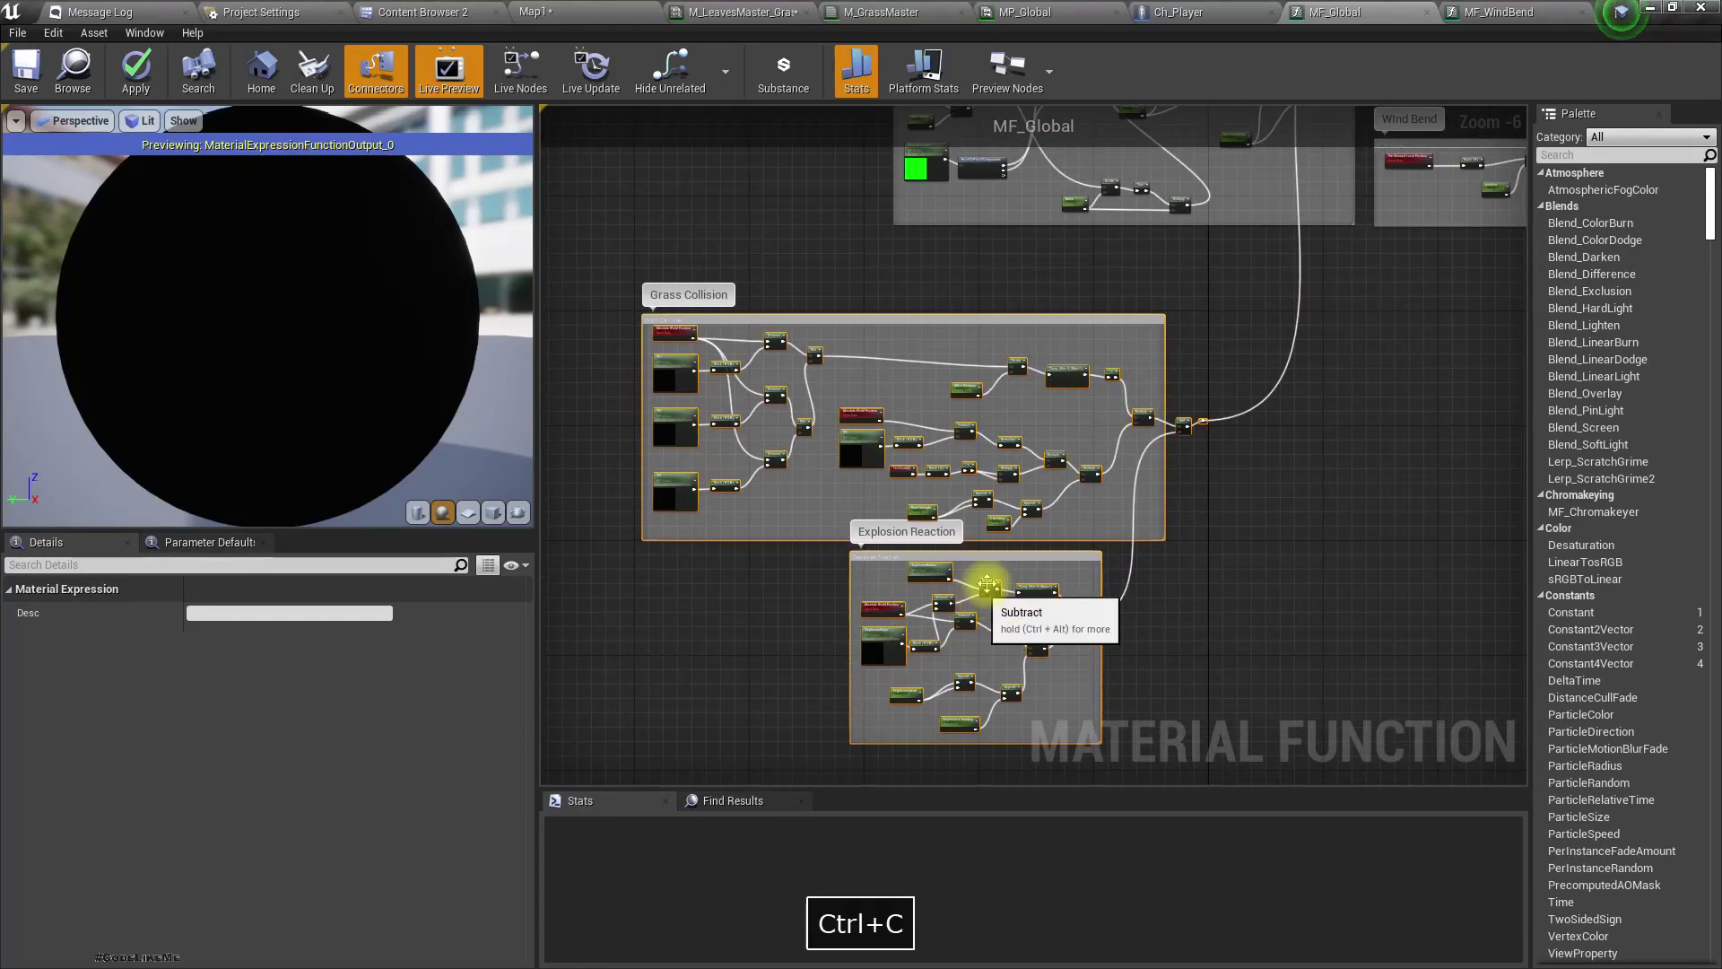
Review the Wind Waves, wind input and Explosion Reaction nodes in MF_Global.
right_drag(1337, 465, 1086, 840)
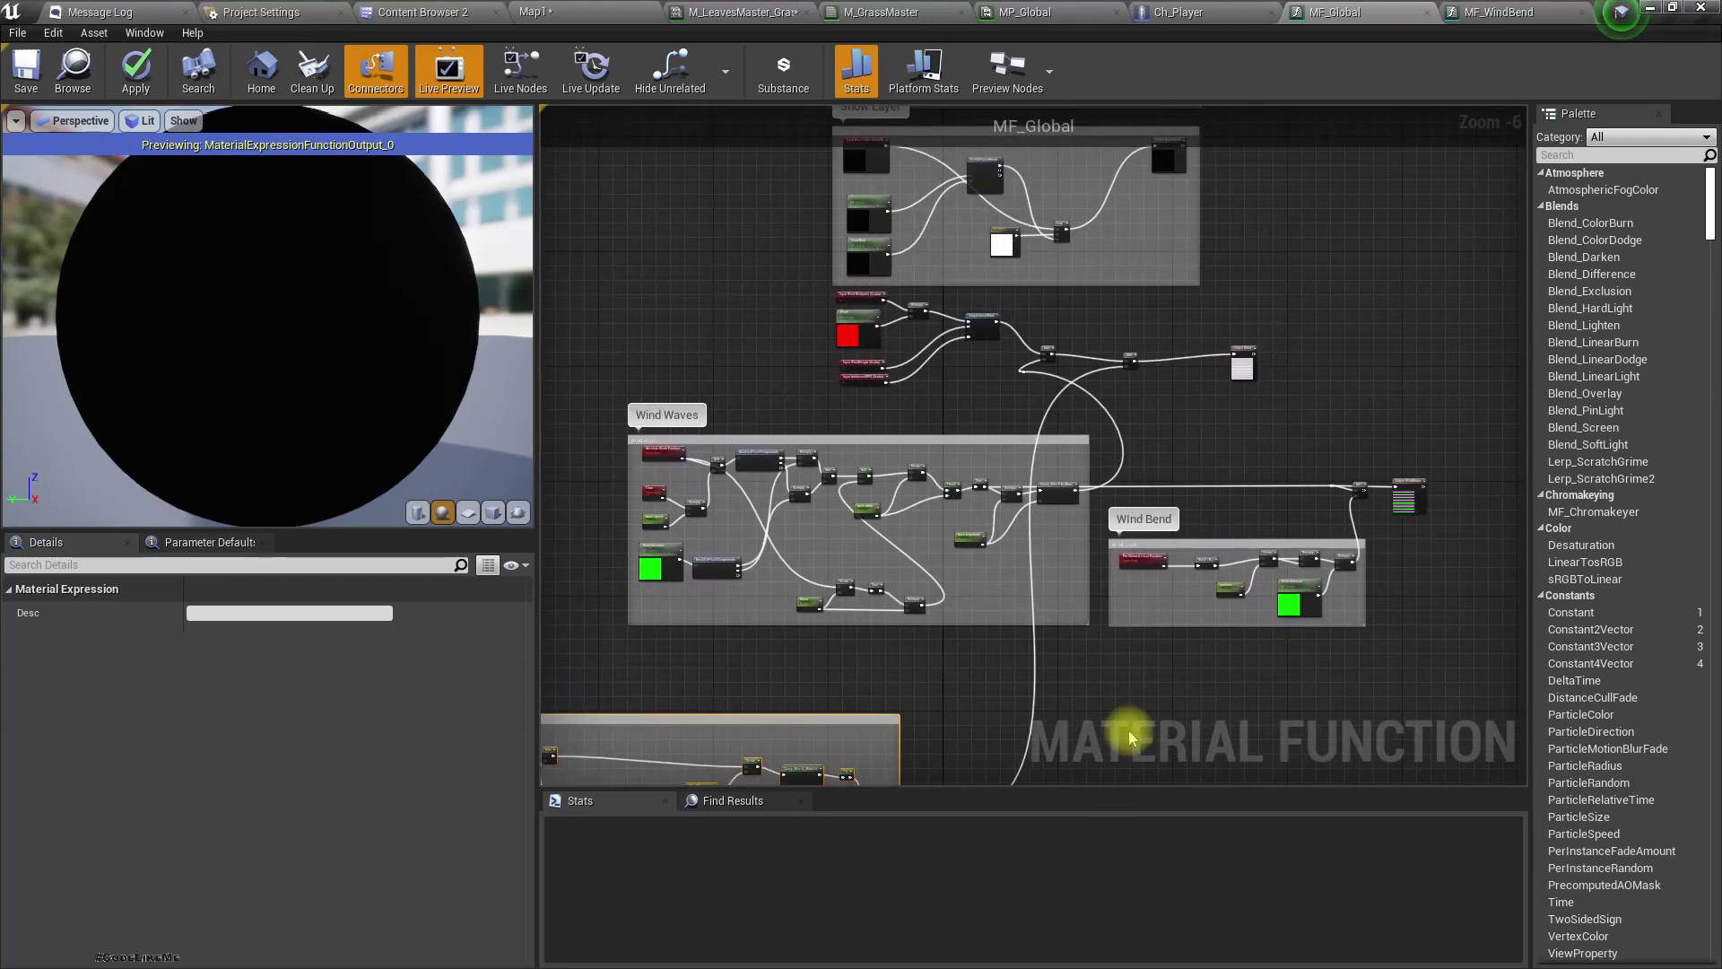
scroll(1134, 730, up, 2)
scroll(1134, 377, up, 1)
right_drag(1133, 377, 1430, 507)
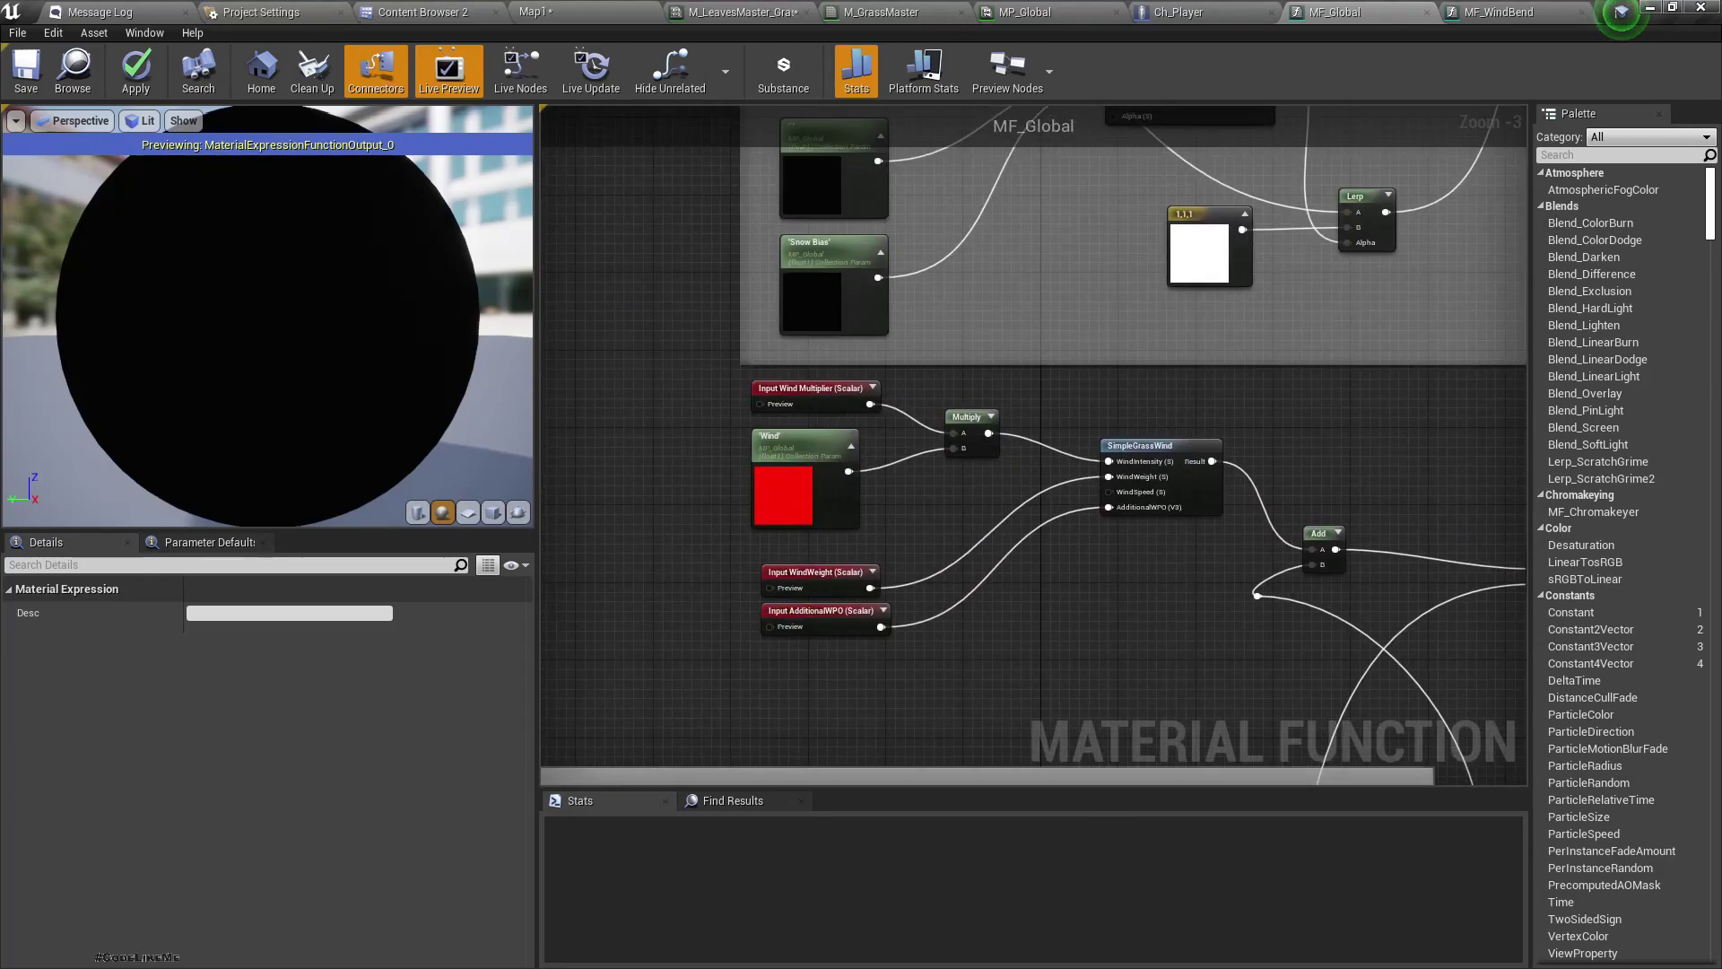
scroll(1434, 642, down, 2)
scroll(1138, 435, down, 3)
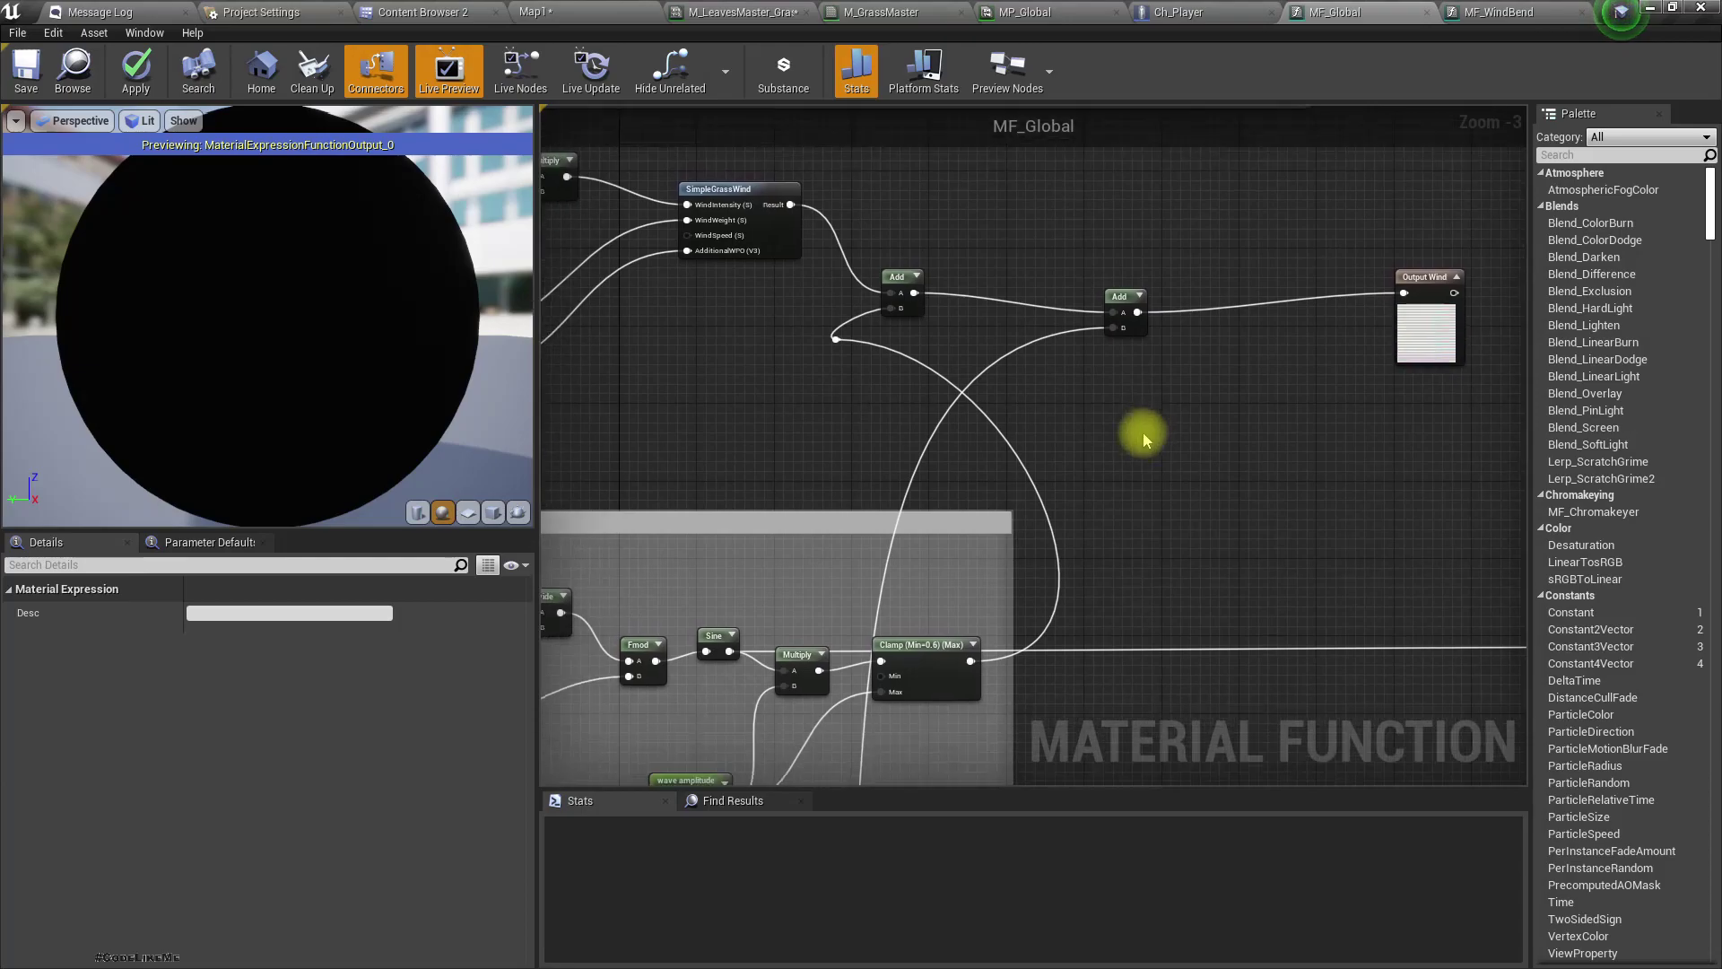
right_drag(1139, 446, 1218, 276)
scroll(1059, 392, up, 2)
scroll(1008, 454, up, 2)
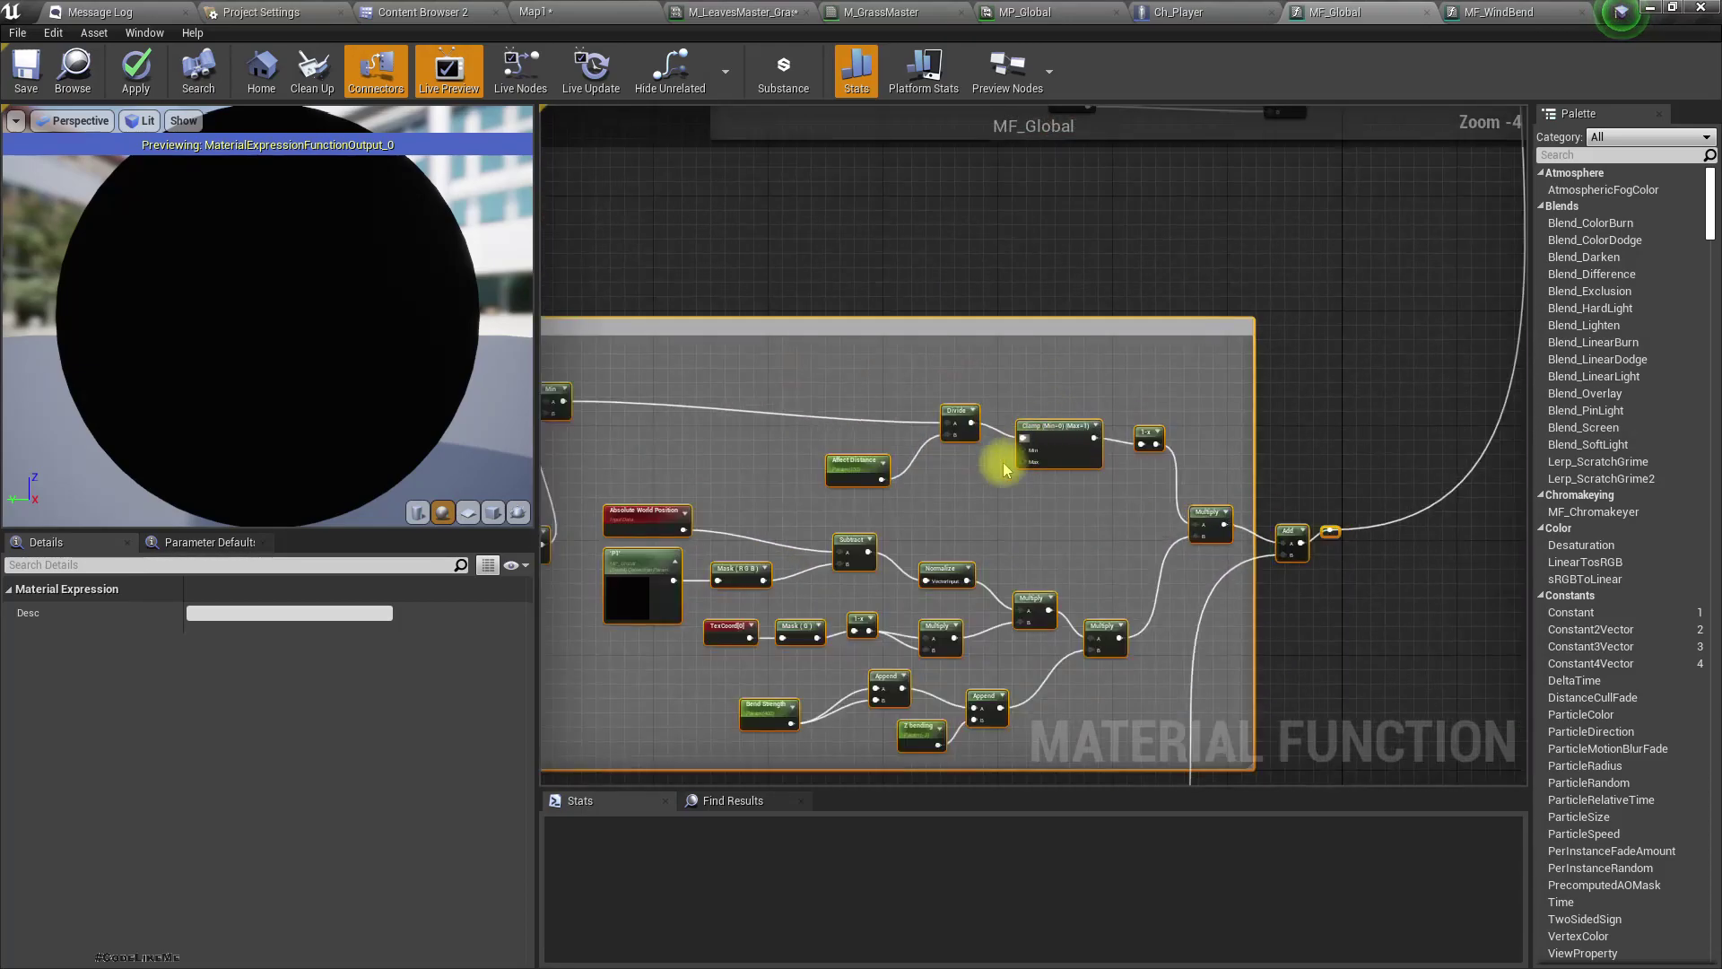
mouse_move(1007, 454)
right_down()
mouse_move(1249, 259)
mouse_move(1268, 162)
right_up()
scroll(1038, 449, down, 2)
scroll(1276, 174, down, 1)
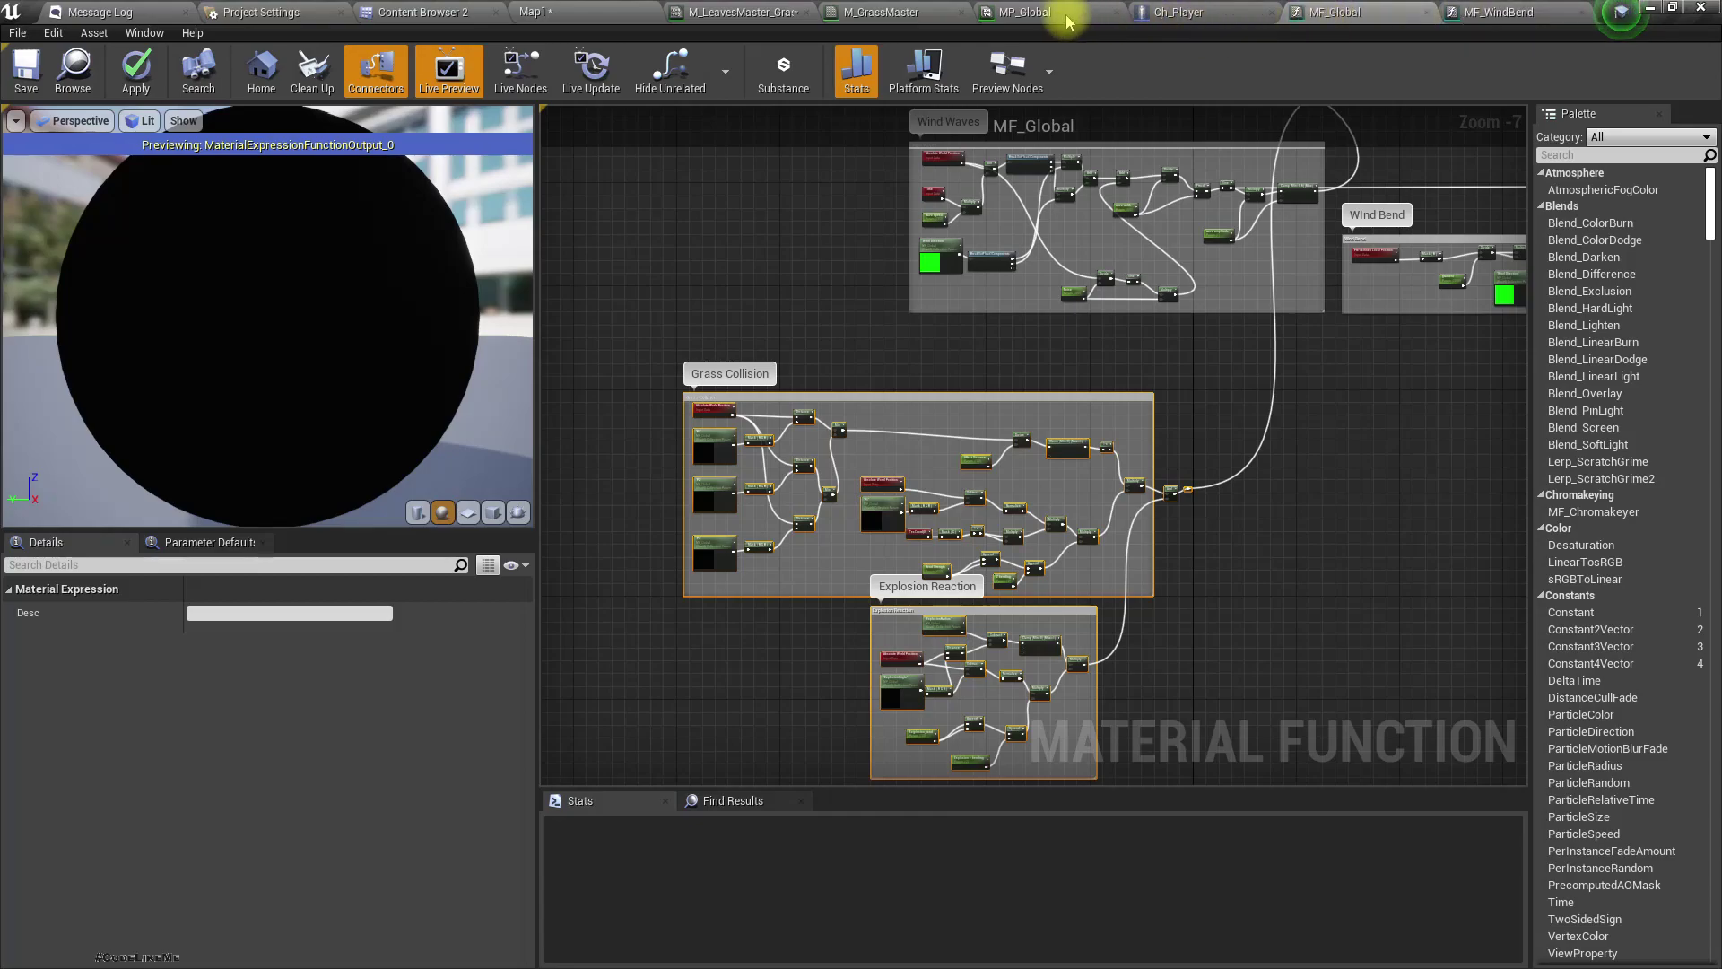
Paste the copied groups into the M_GrassMaster graph and drag them lower.
click(897, 13)
right_drag(927, 412, 1162, 280)
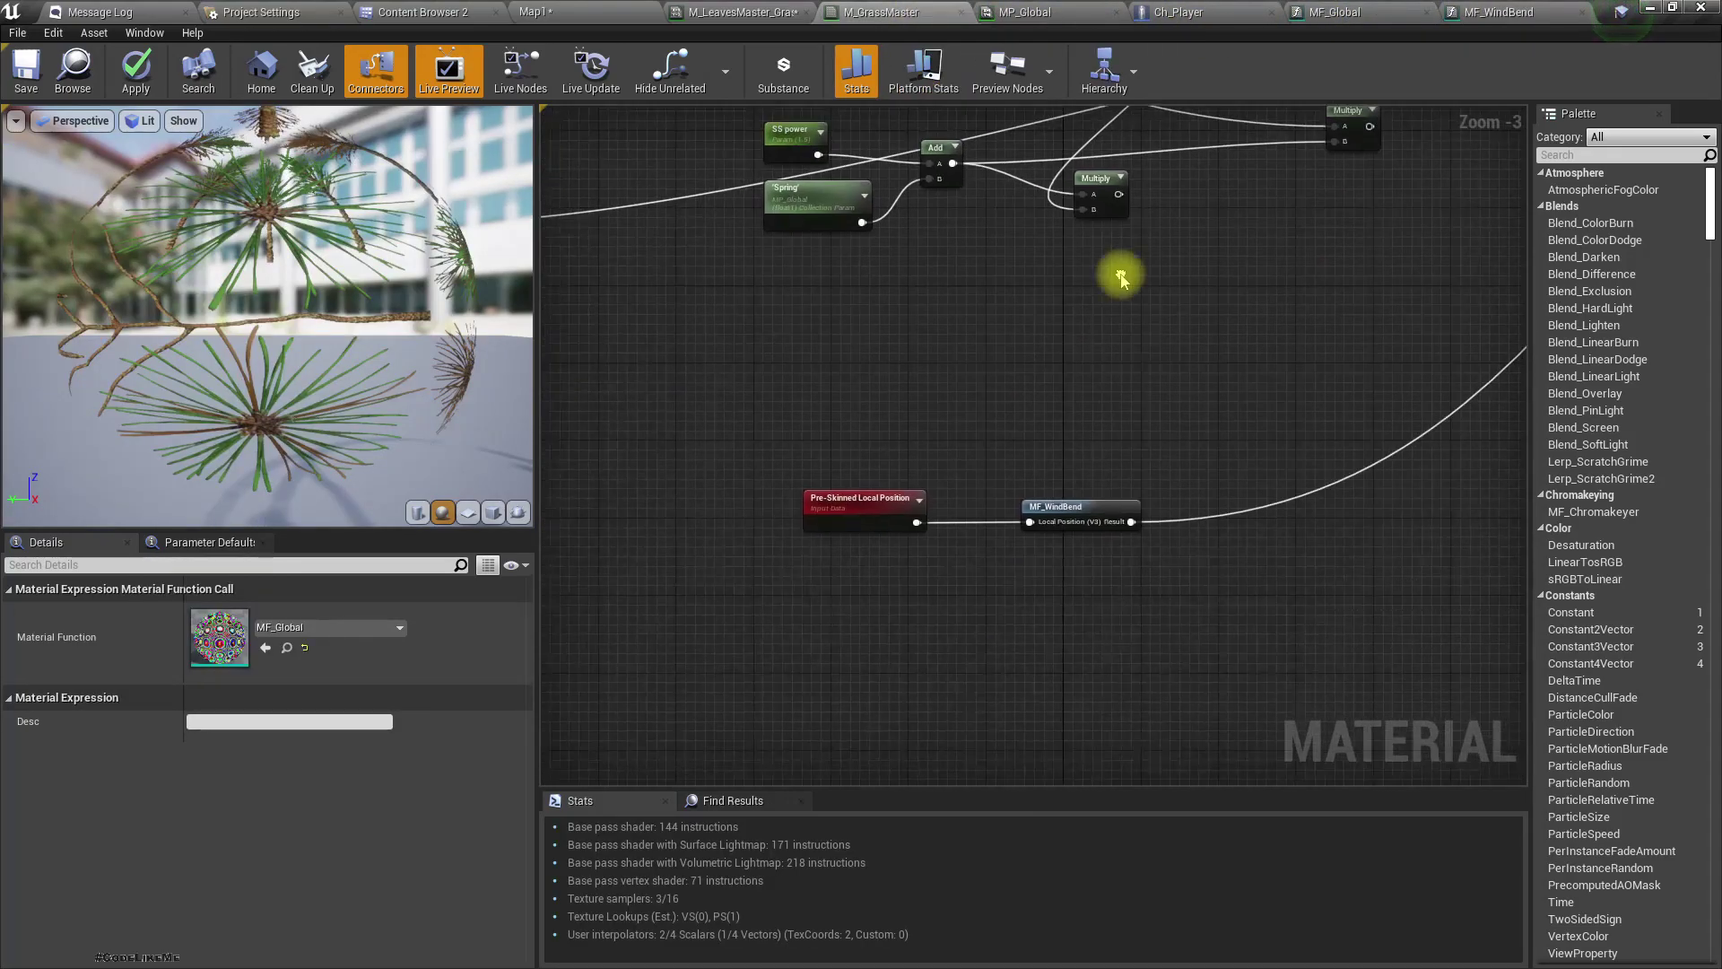
scroll(1092, 363, down, 2)
key(ctrl+v)
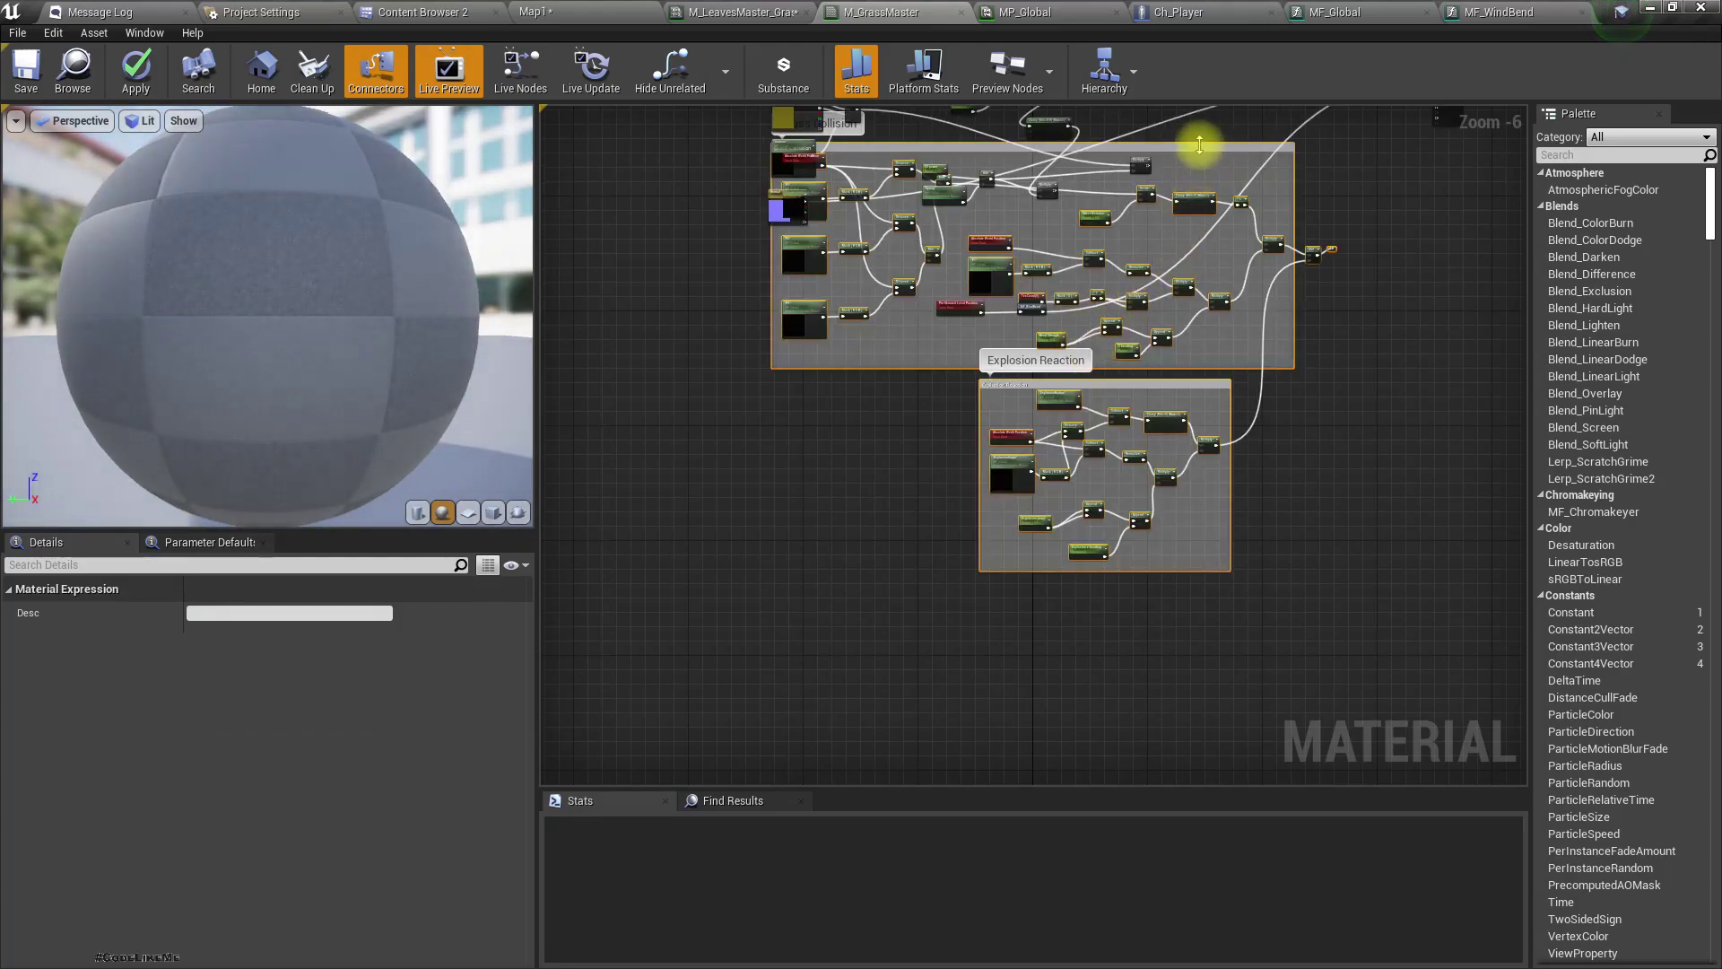
drag(1199, 170, 1205, 359)
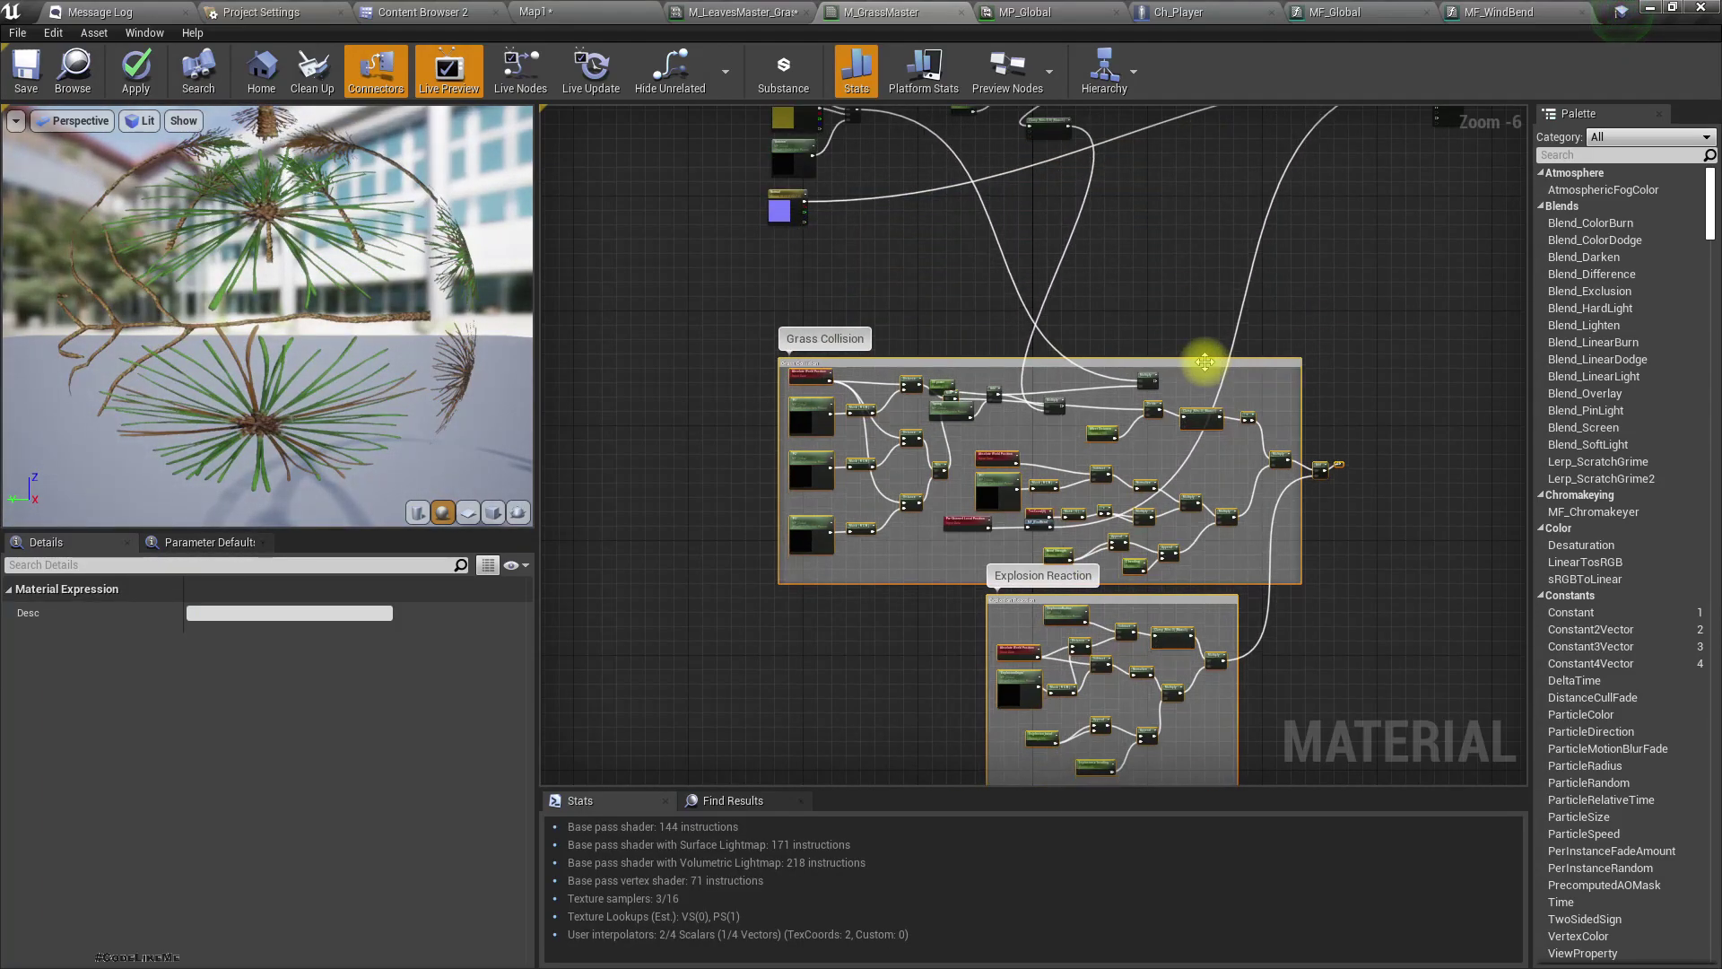
Undo the move and paste, then paste the groups again into empty space.
key(ctrl+z)
key(ctrl+z)
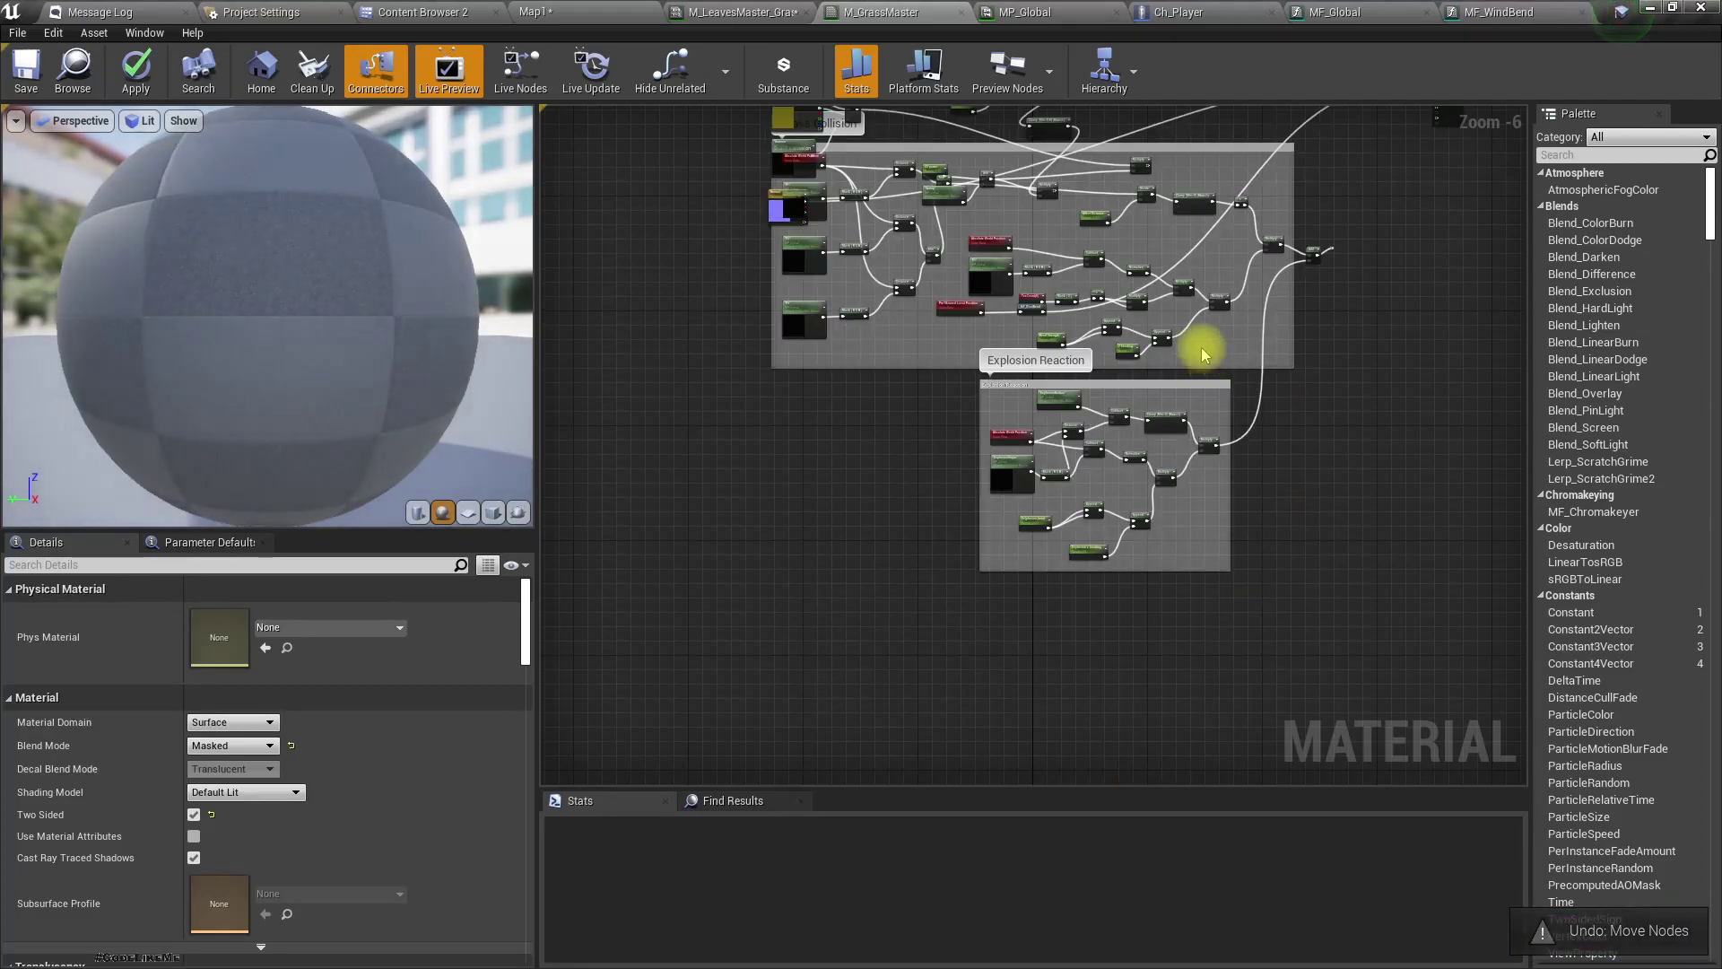
key(ctrl+z)
right_drag(1199, 352, 1091, 189)
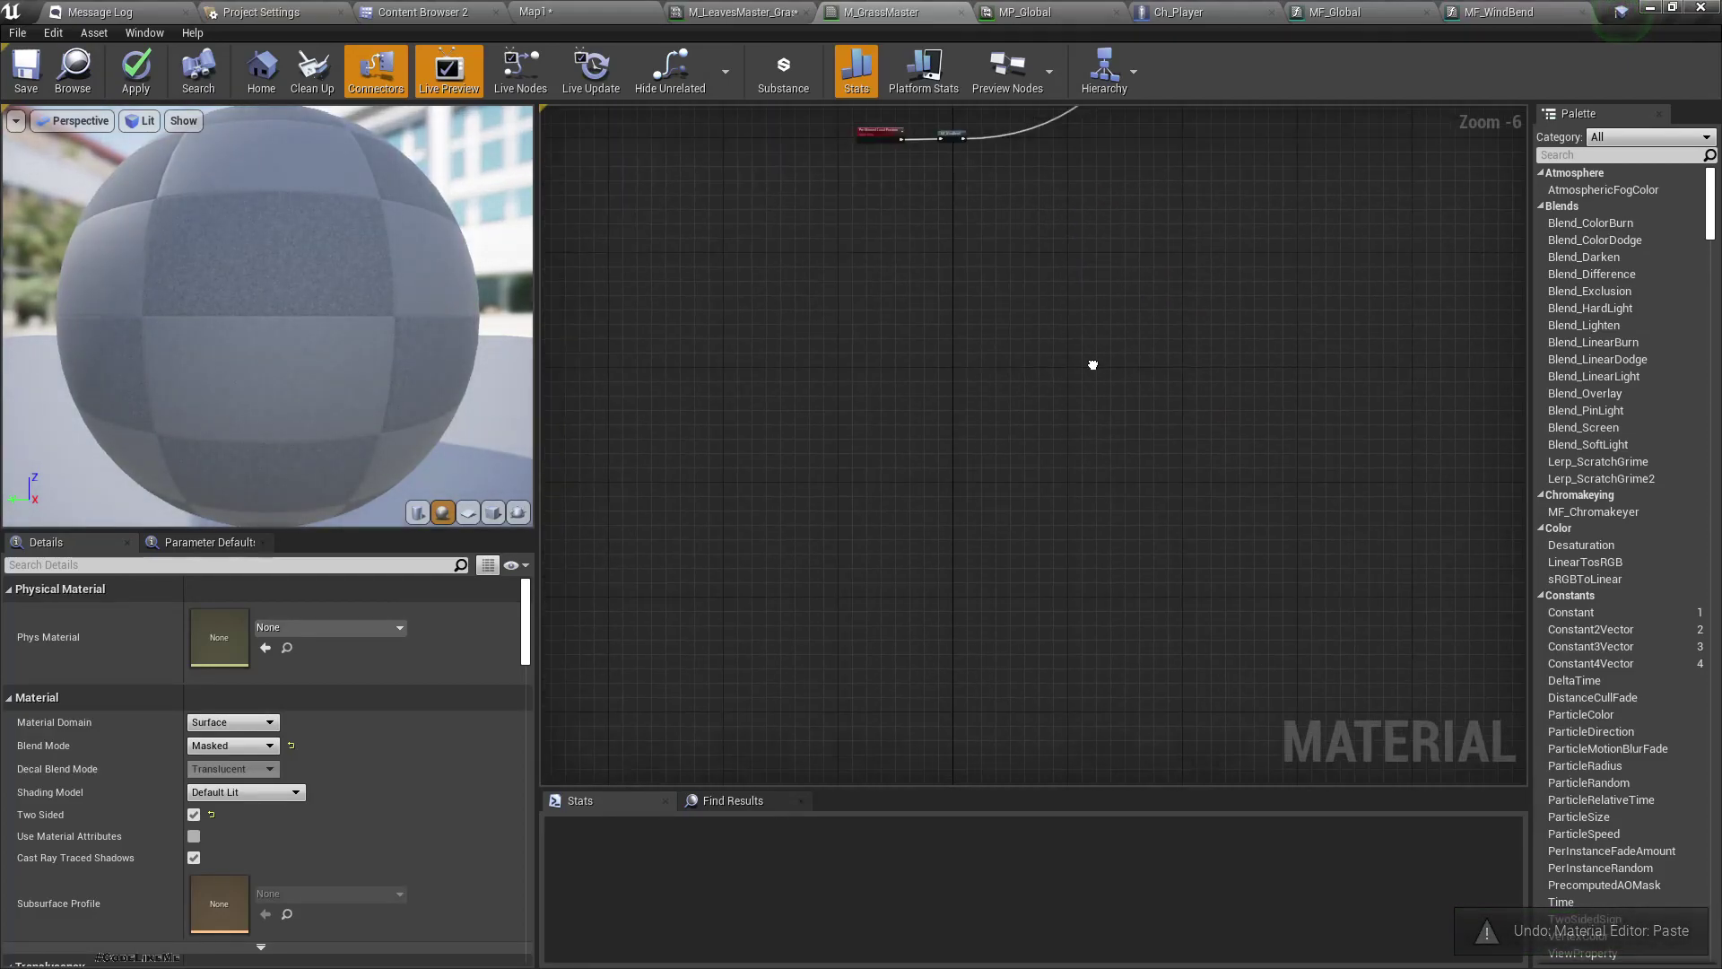
key(ctrl+v)
scroll(991, 174, up, 2)
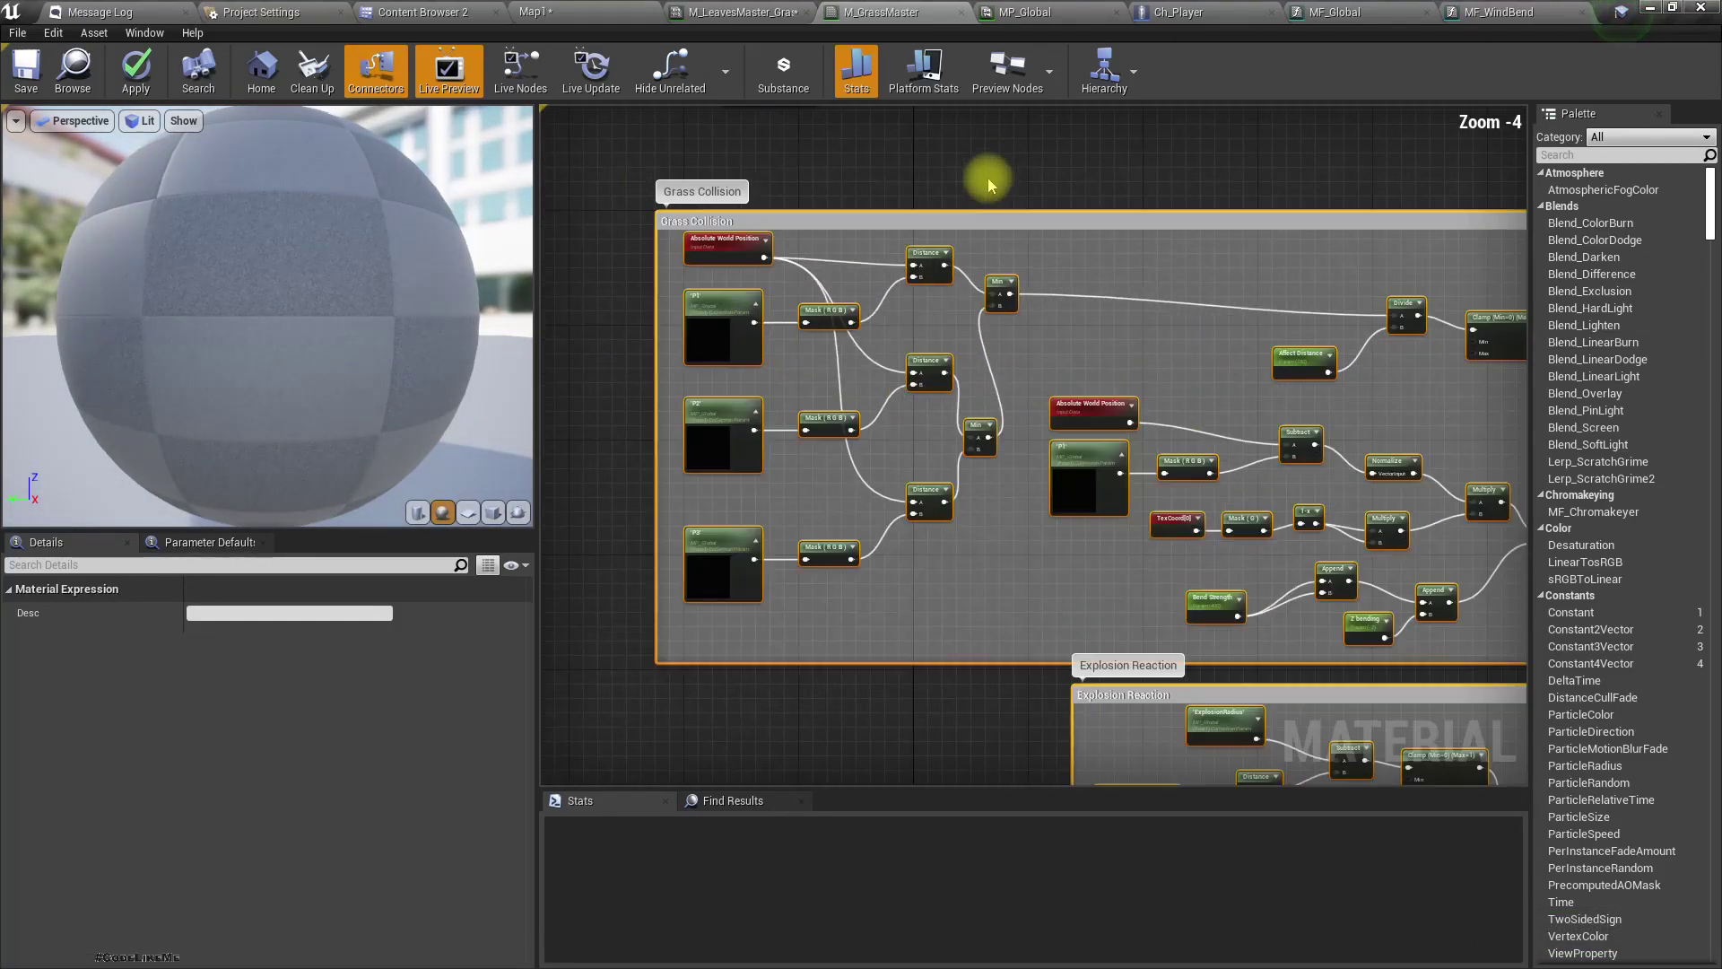
mouse_move(991, 173)
right_down()
mouse_move(757, 571)
mouse_move(718, 431)
mouse_move(572, 388)
mouse_move(749, 489)
right_up()
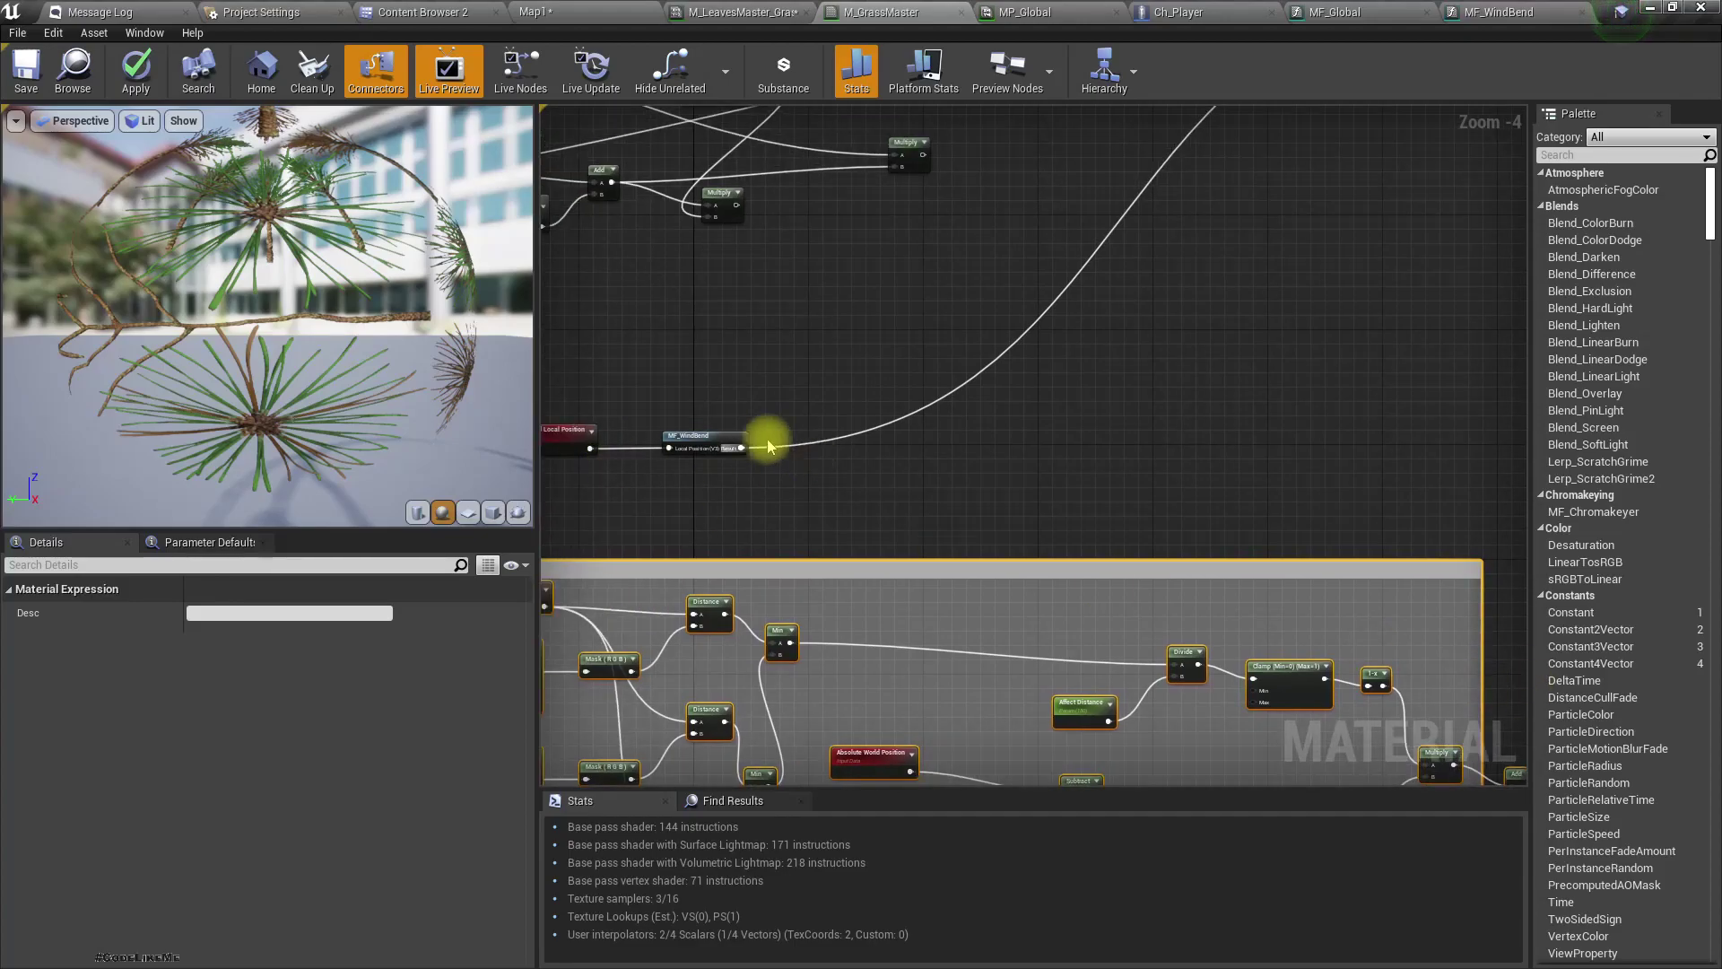
Sum the MF_WindBend output and the pasted group's result with a new Add node.
drag(742, 446, 1144, 423)
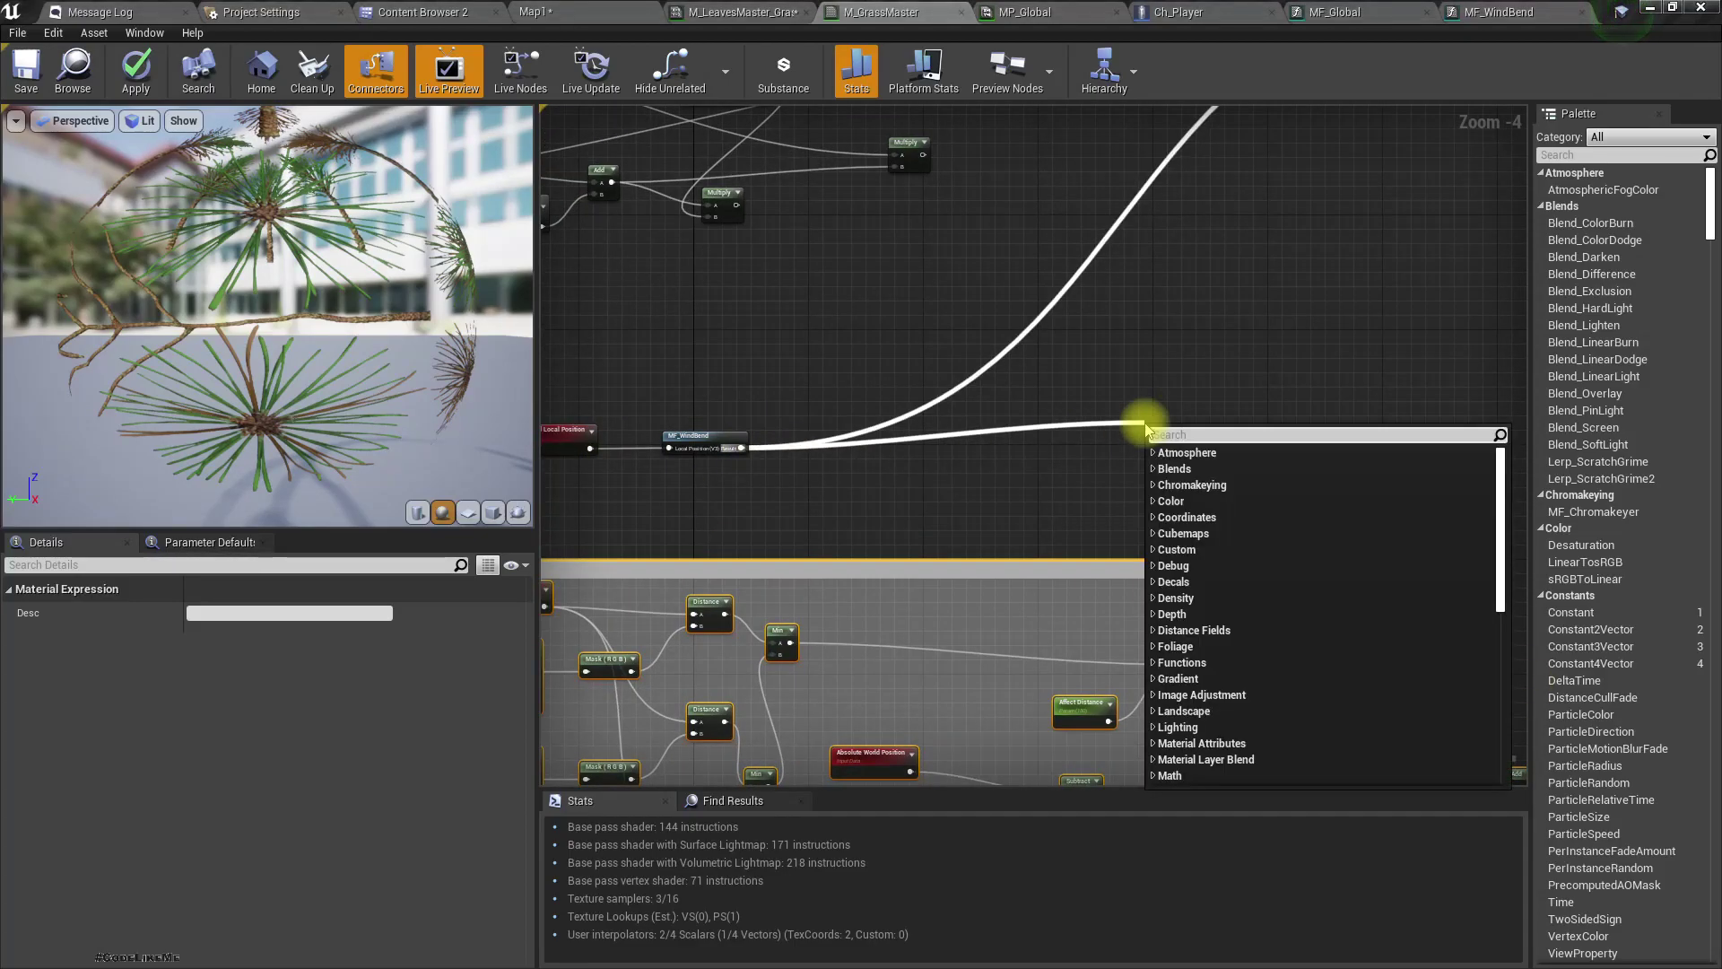
text(add)
click(1167, 516)
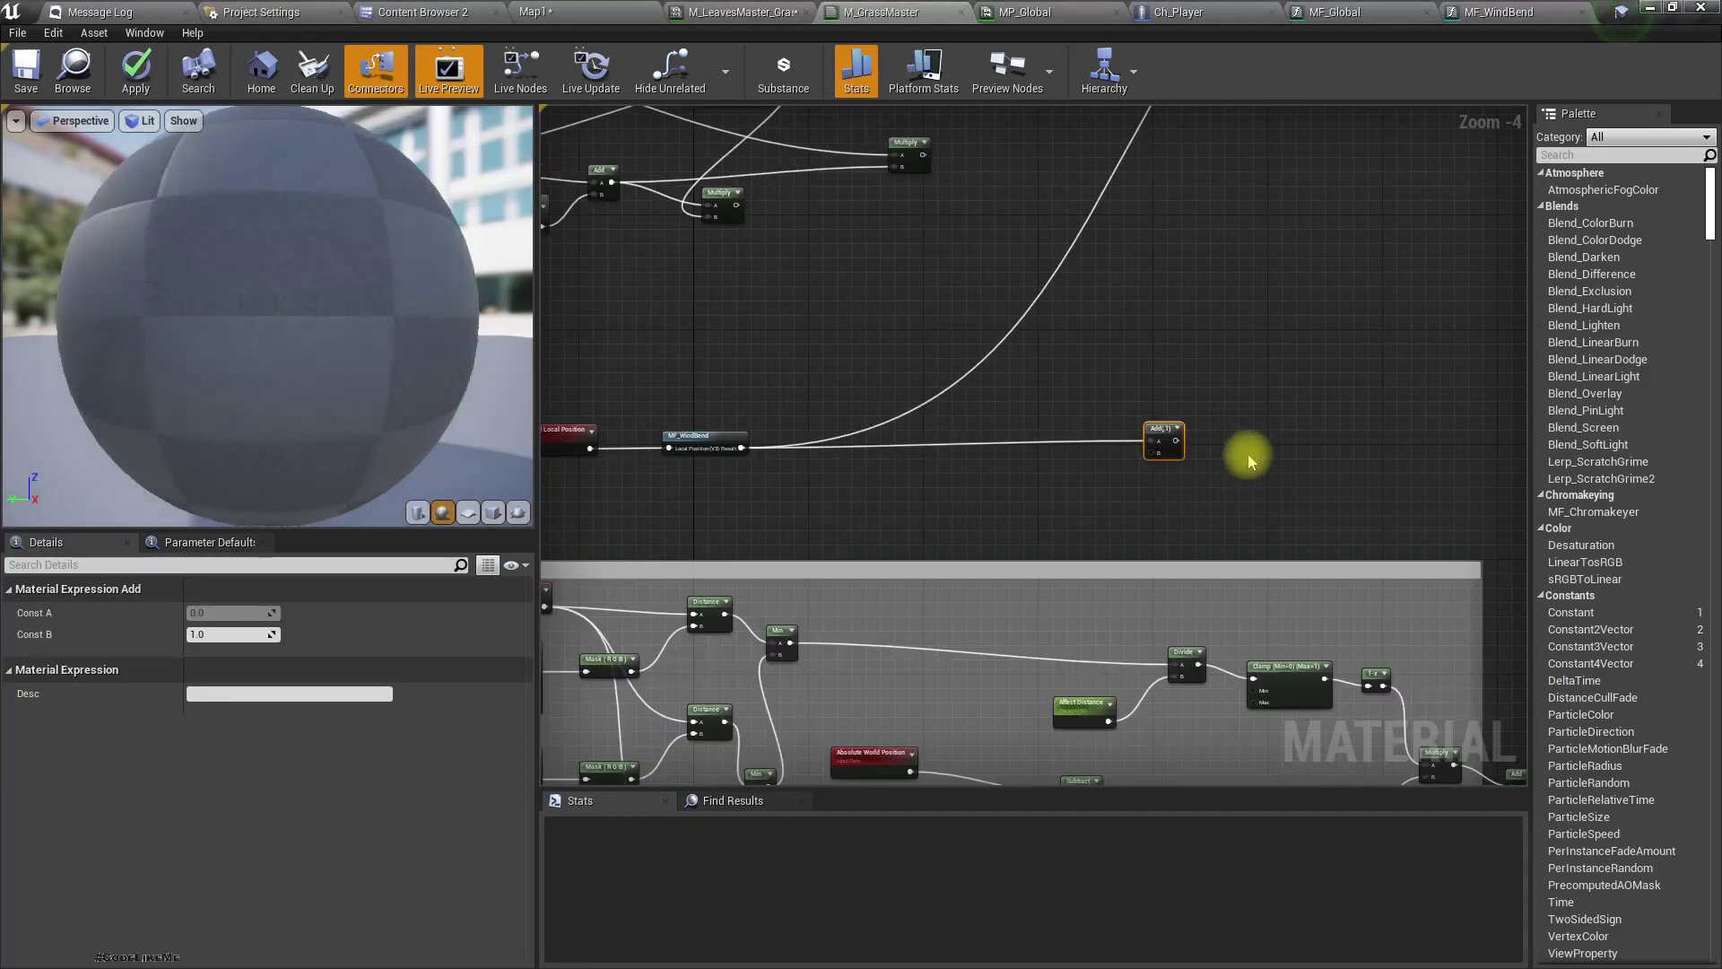
right_drag(1330, 540, 1099, 364)
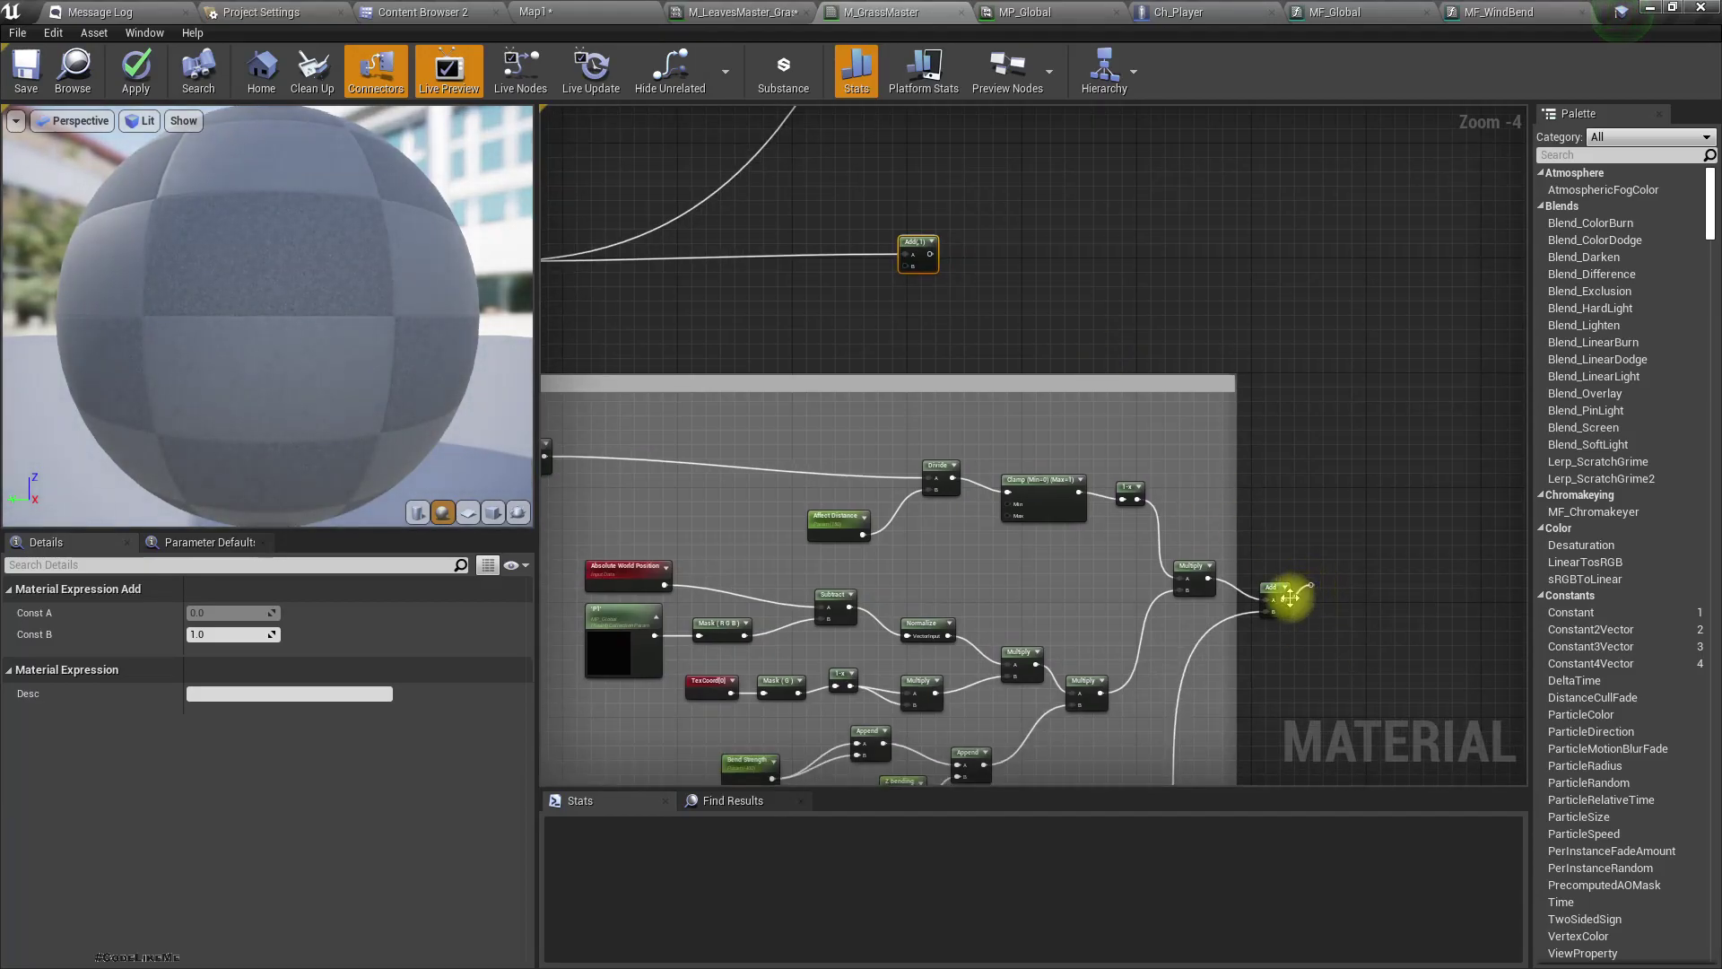
click(1287, 595)
drag(1311, 585, 915, 263)
right_drag(915, 264, 1010, 530)
Connect the sum to World Position Offset and apply the material.
scroll(995, 538, down, 1)
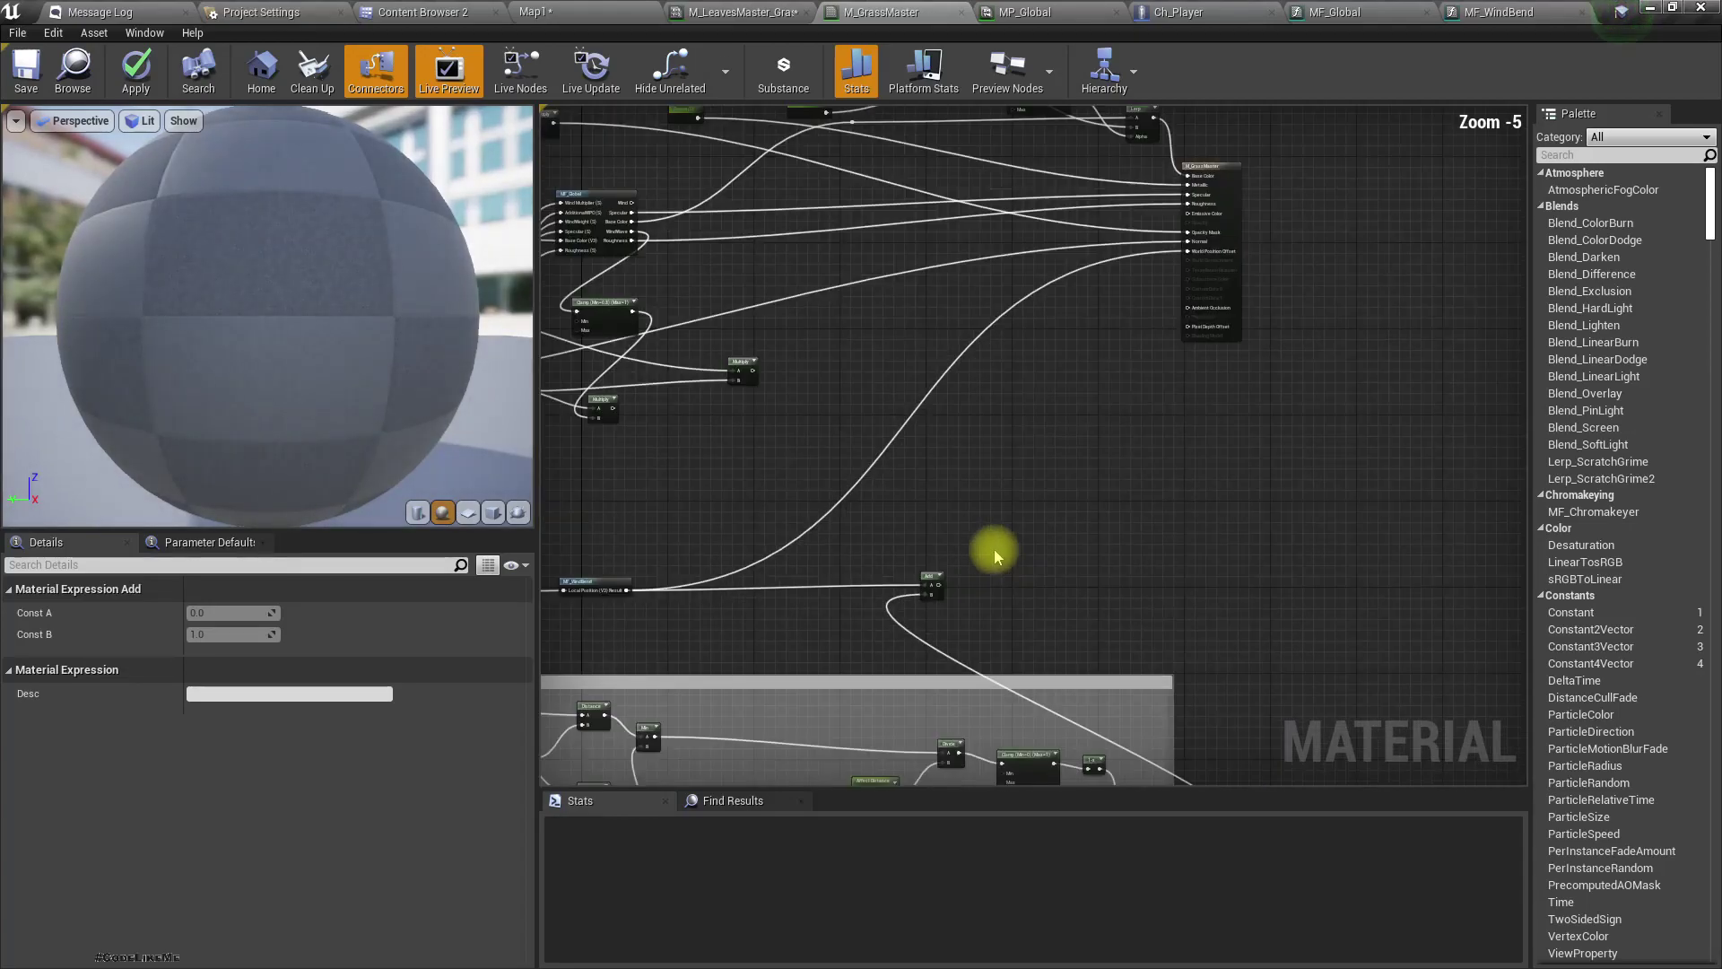
drag(939, 585, 1199, 259)
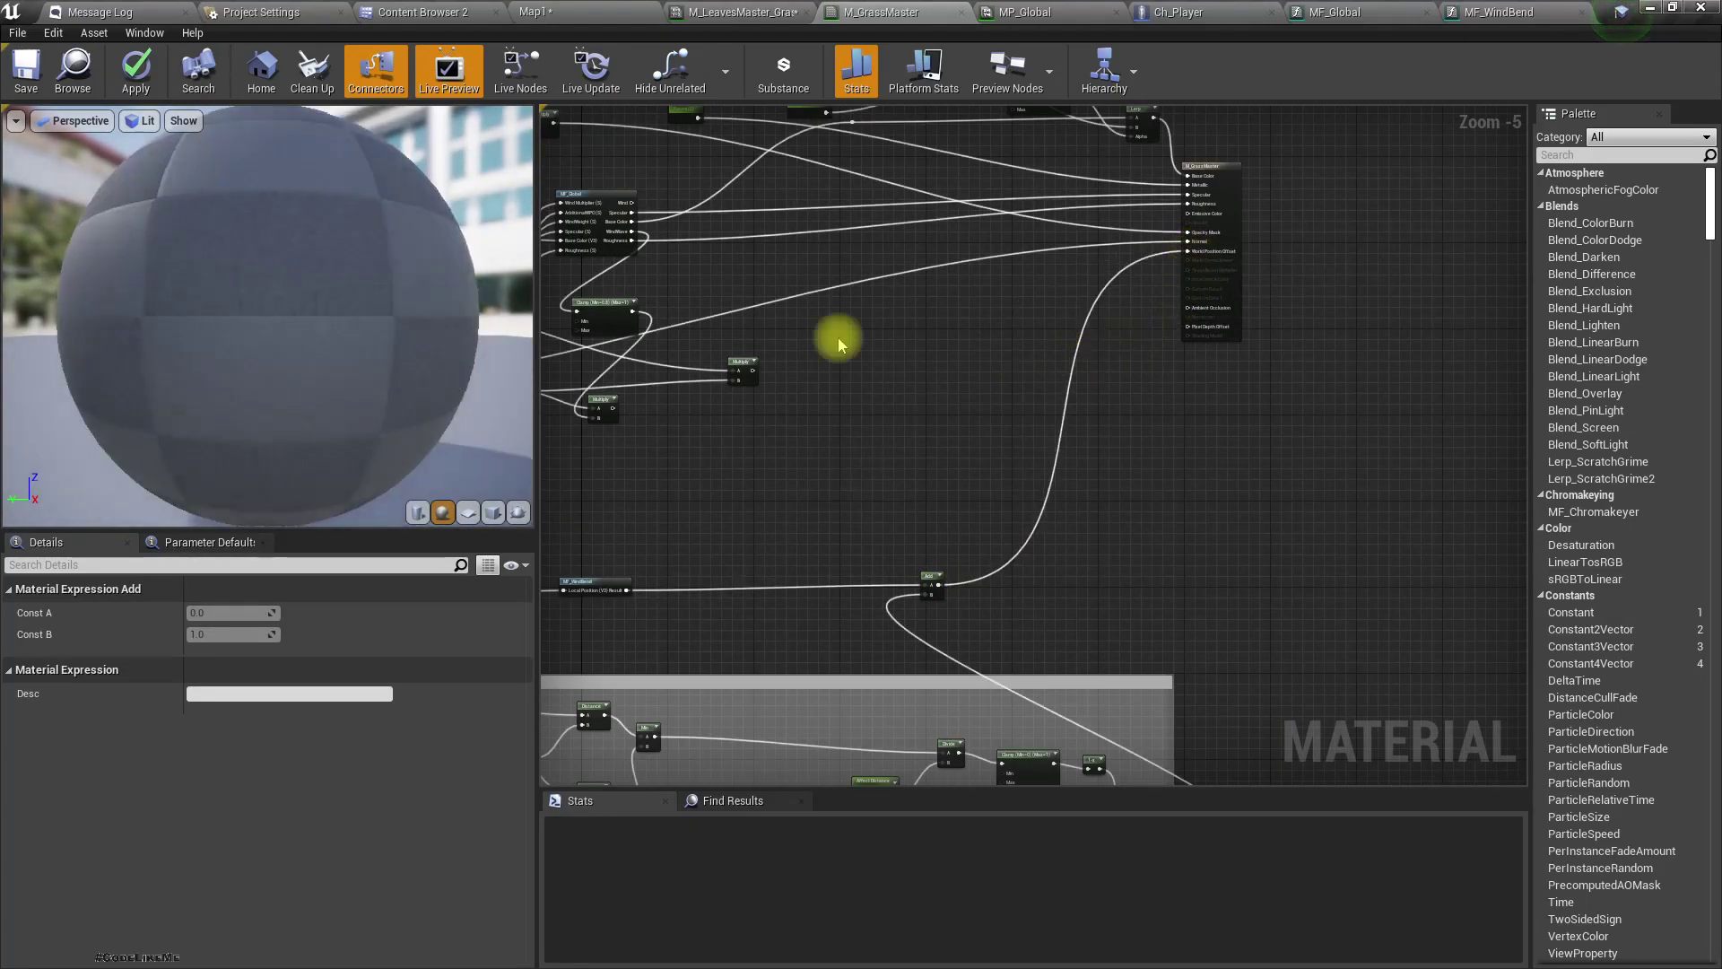
click(139, 79)
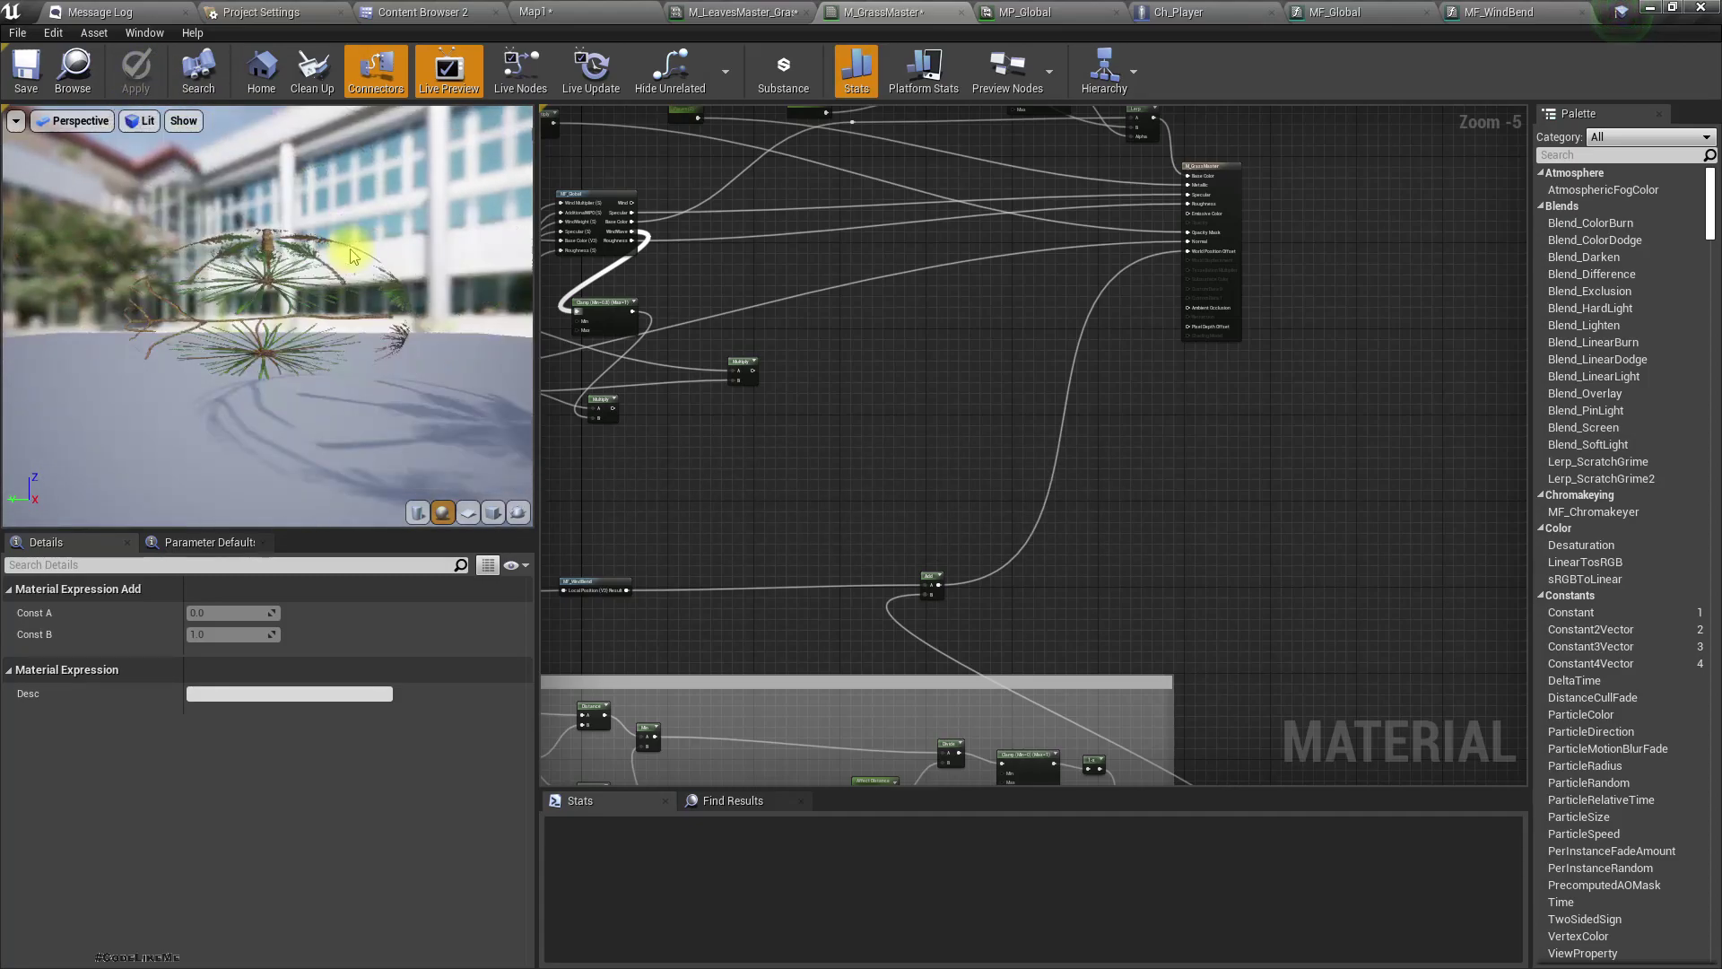
click(549, 11)
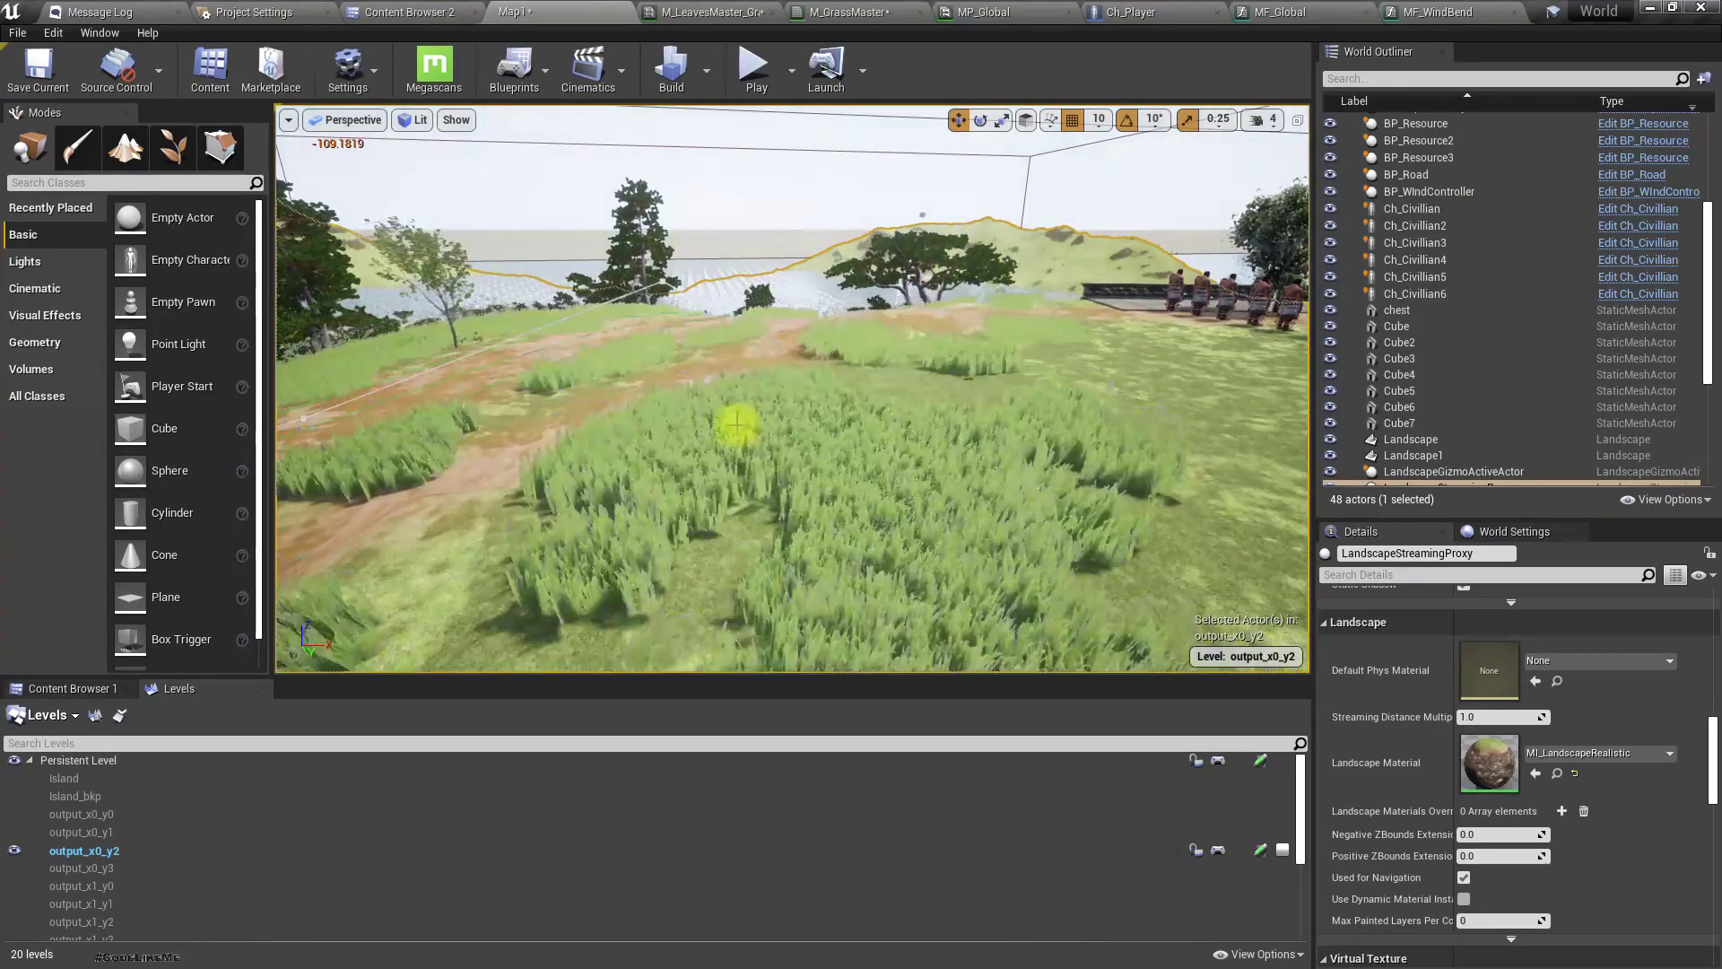
Make the viewport full screen with F11 and play the level in editor.
key(F11)
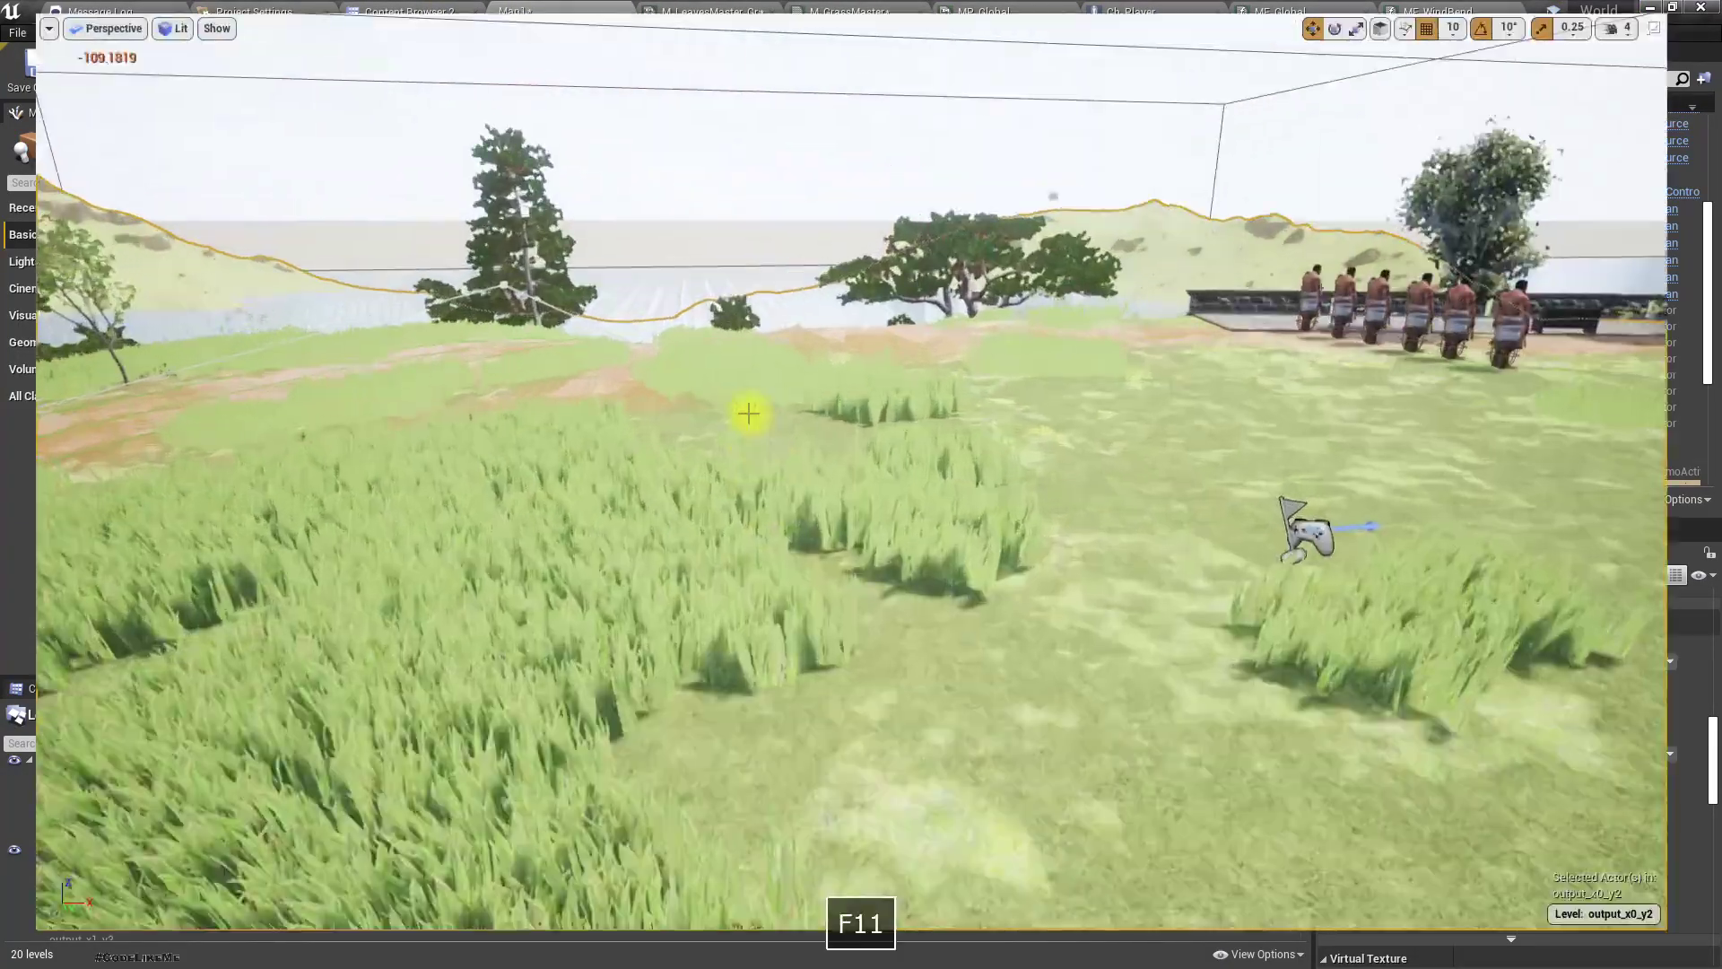
key(alt+p)
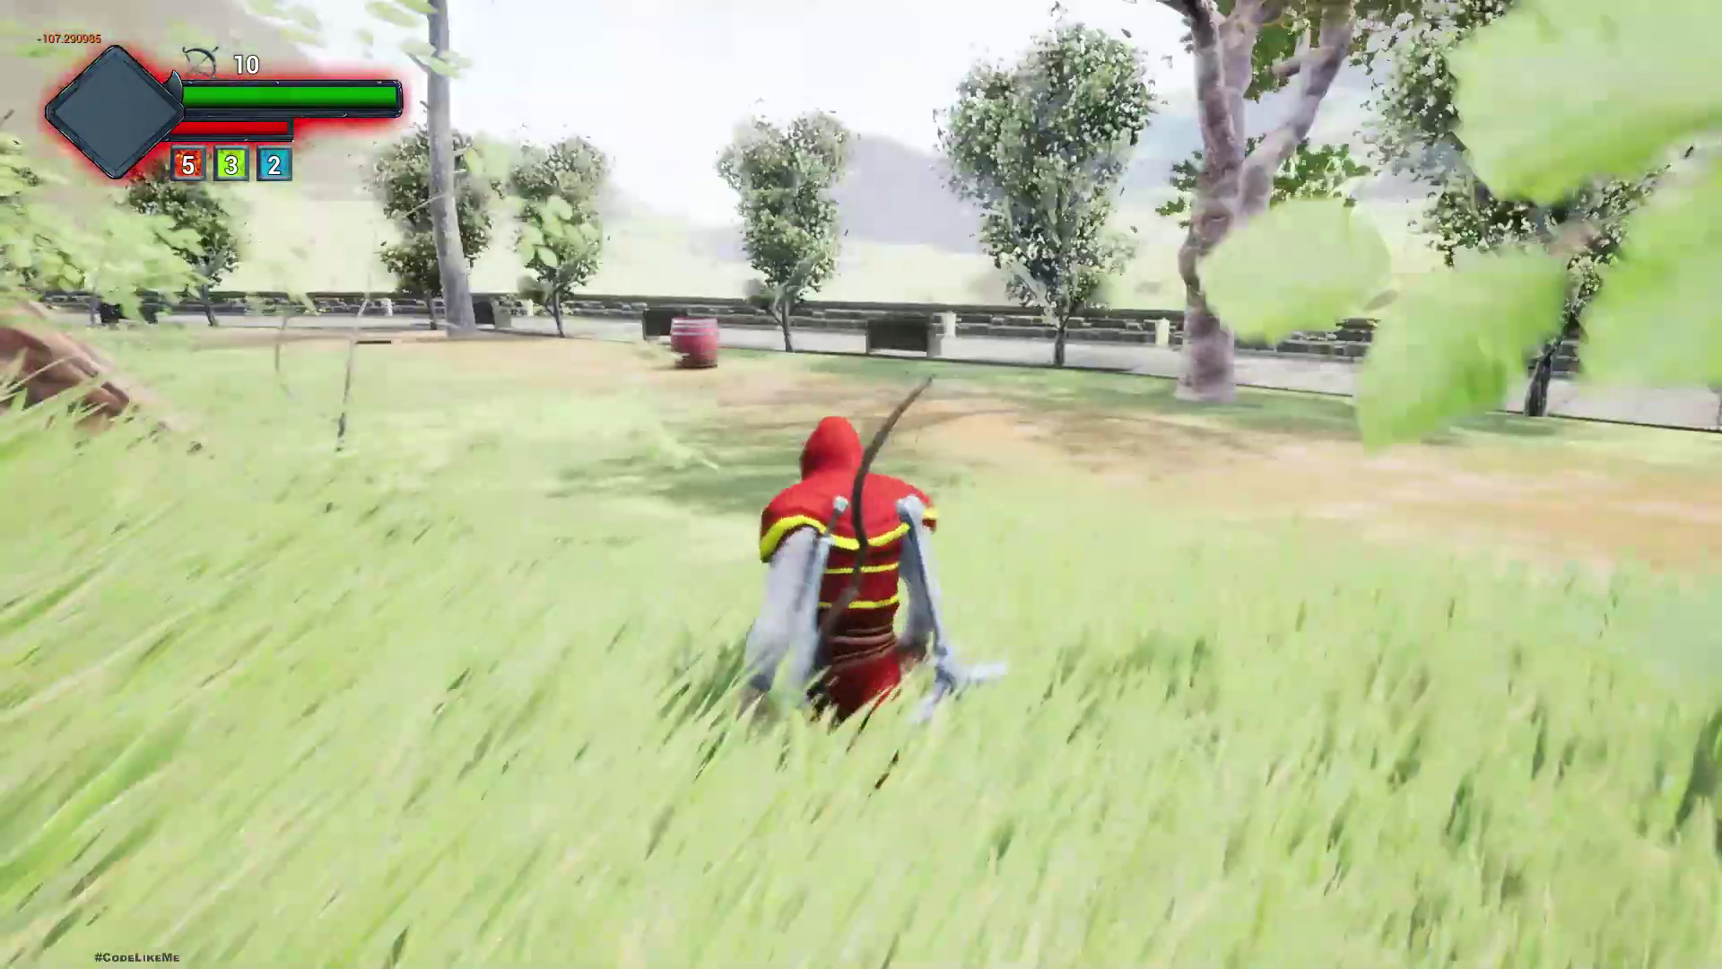
Stop the play-in-editor session with Esc.
key(Escape)
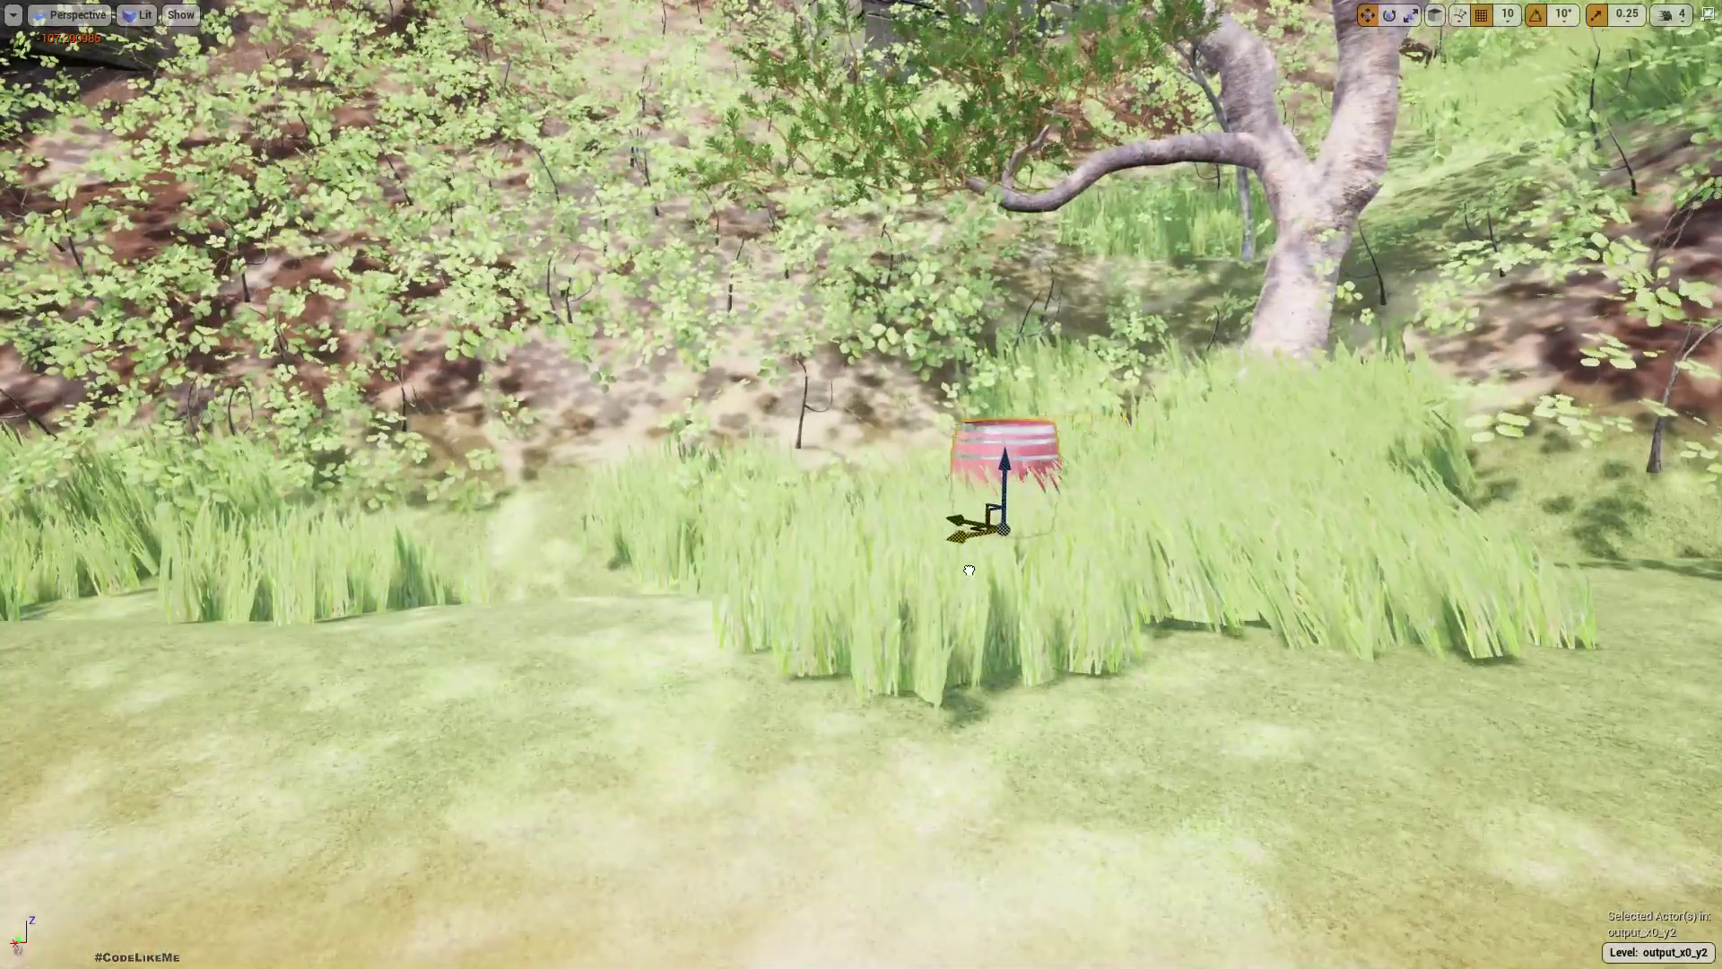
Turn the view toward the barrel, toggle full screen, and play the level again.
right_drag(965, 608, 965, 609)
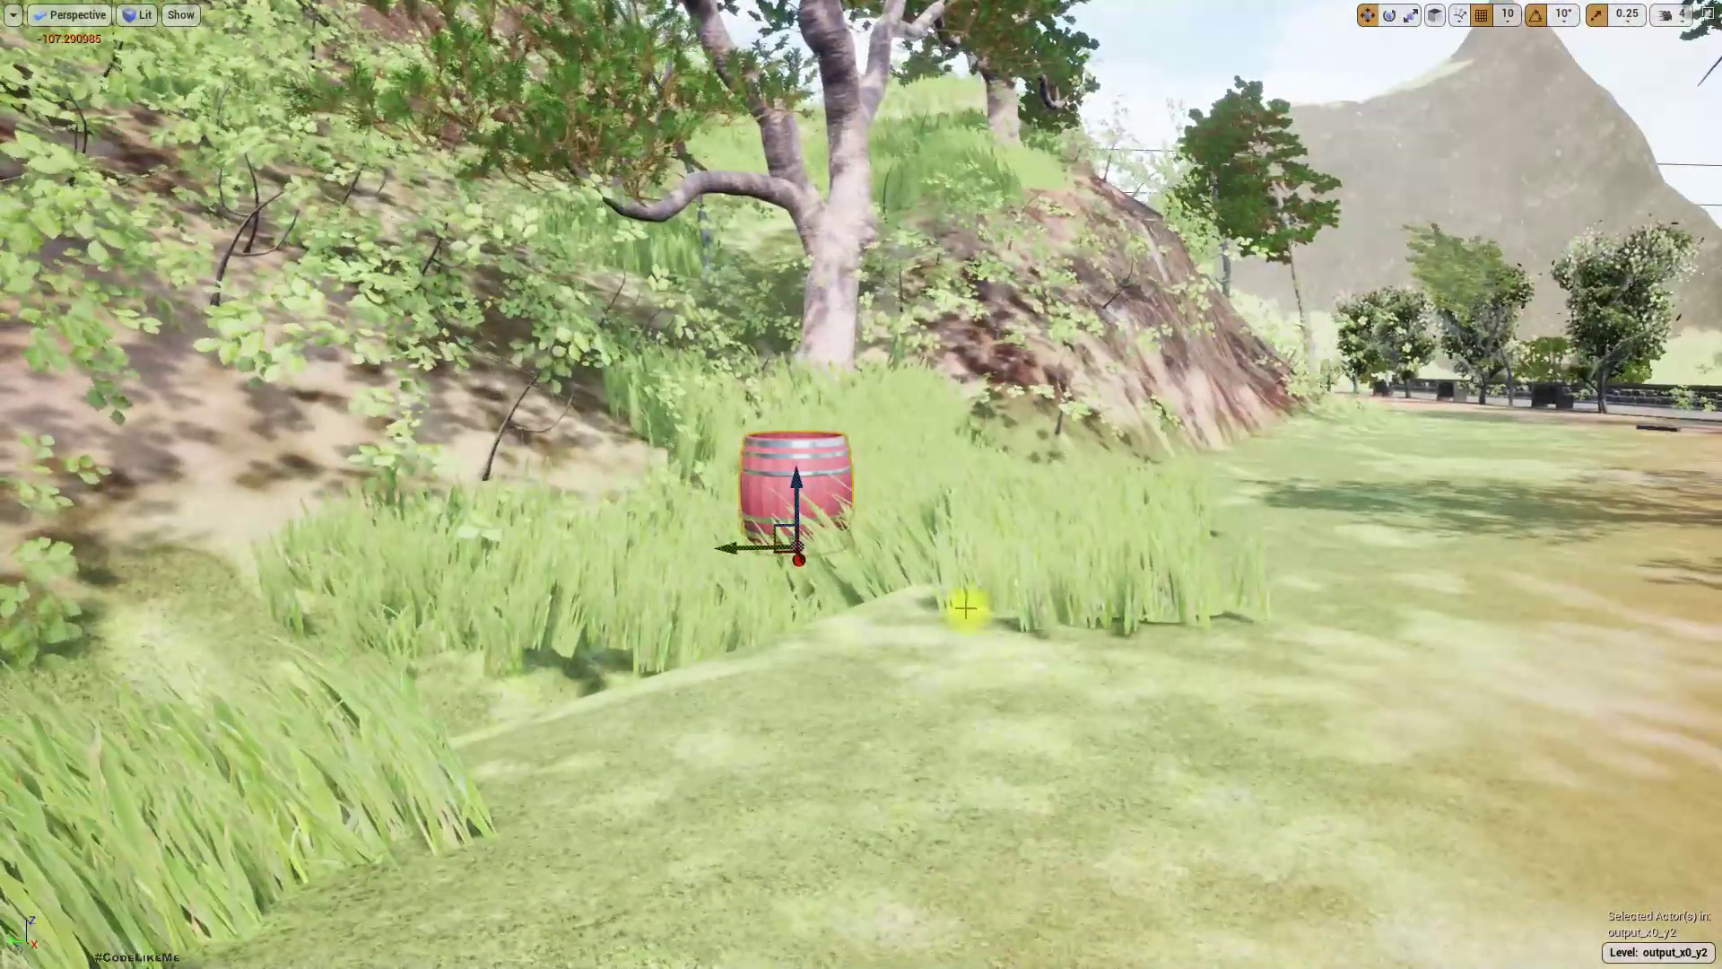
key(F11)
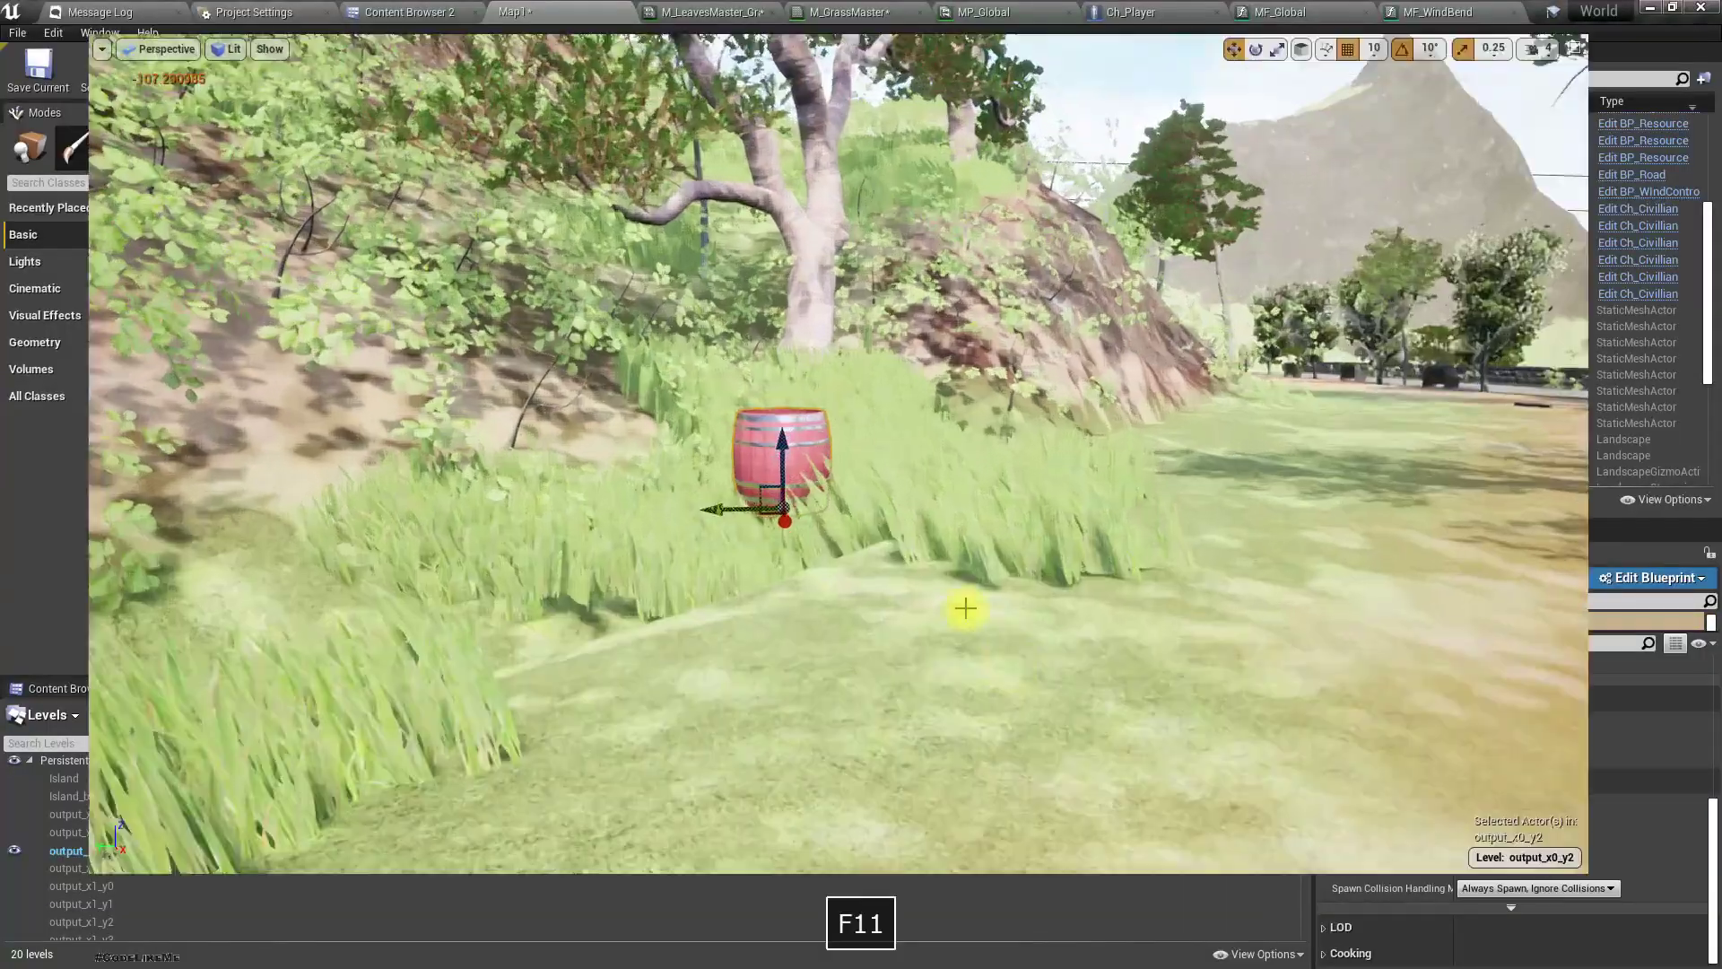
key(alt+p)
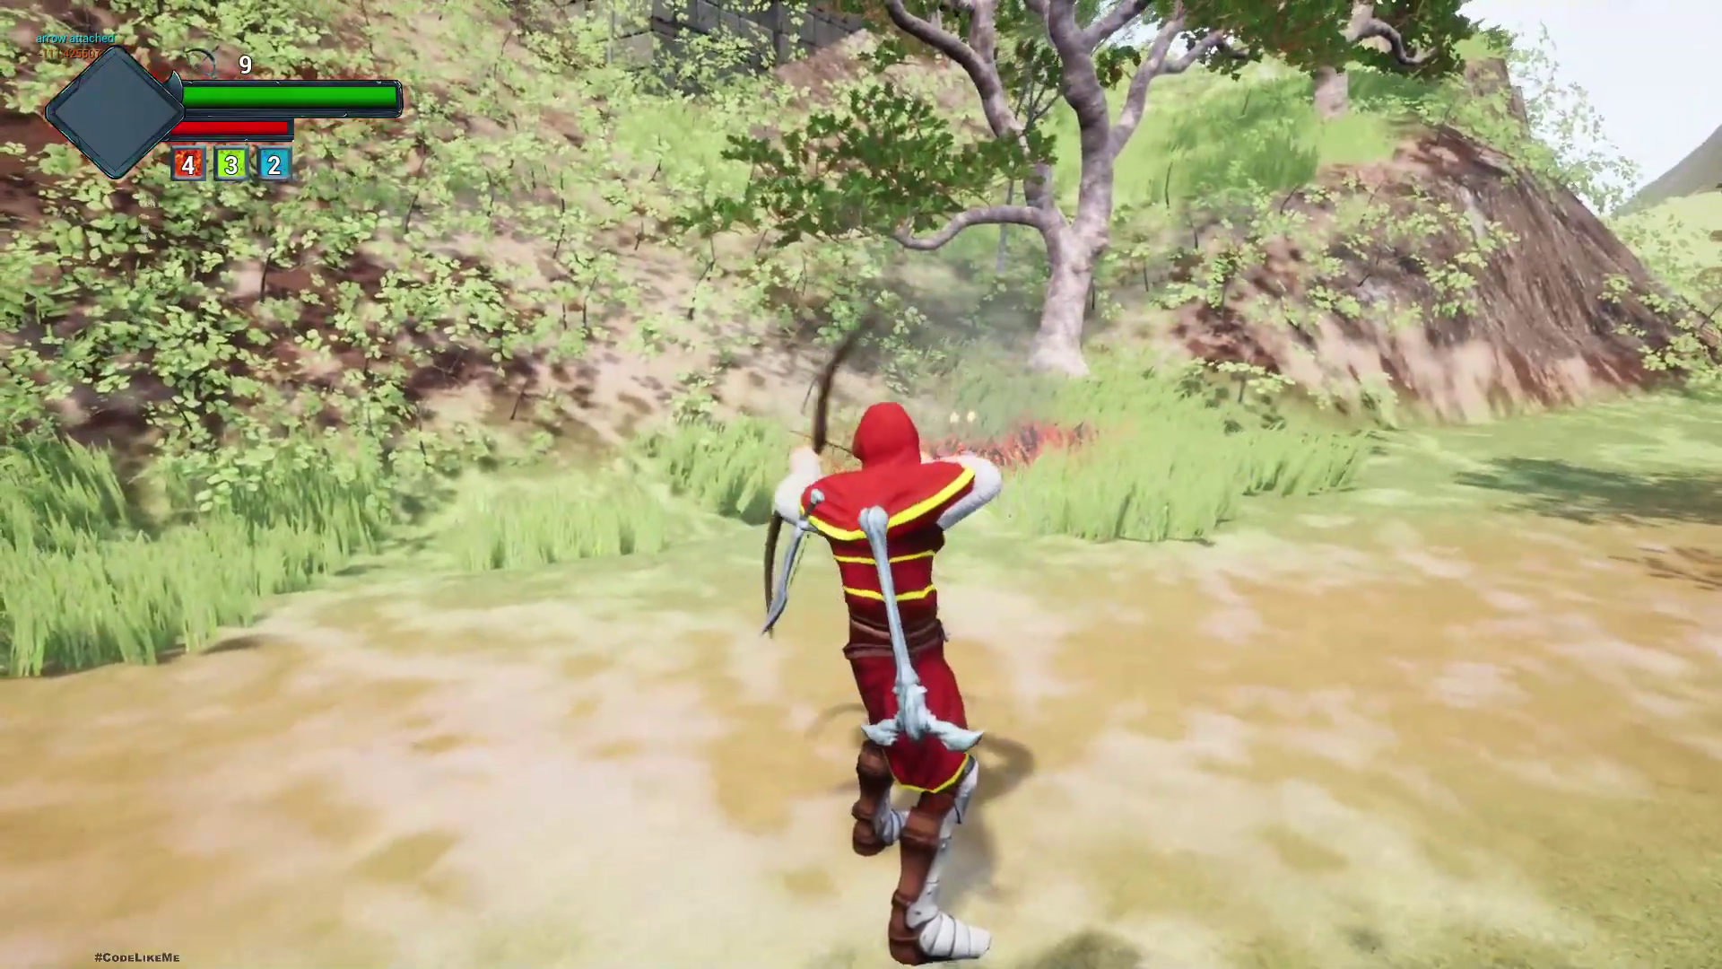
Run the archer forward through the grassy clearing with the bow lowered.
key(w)
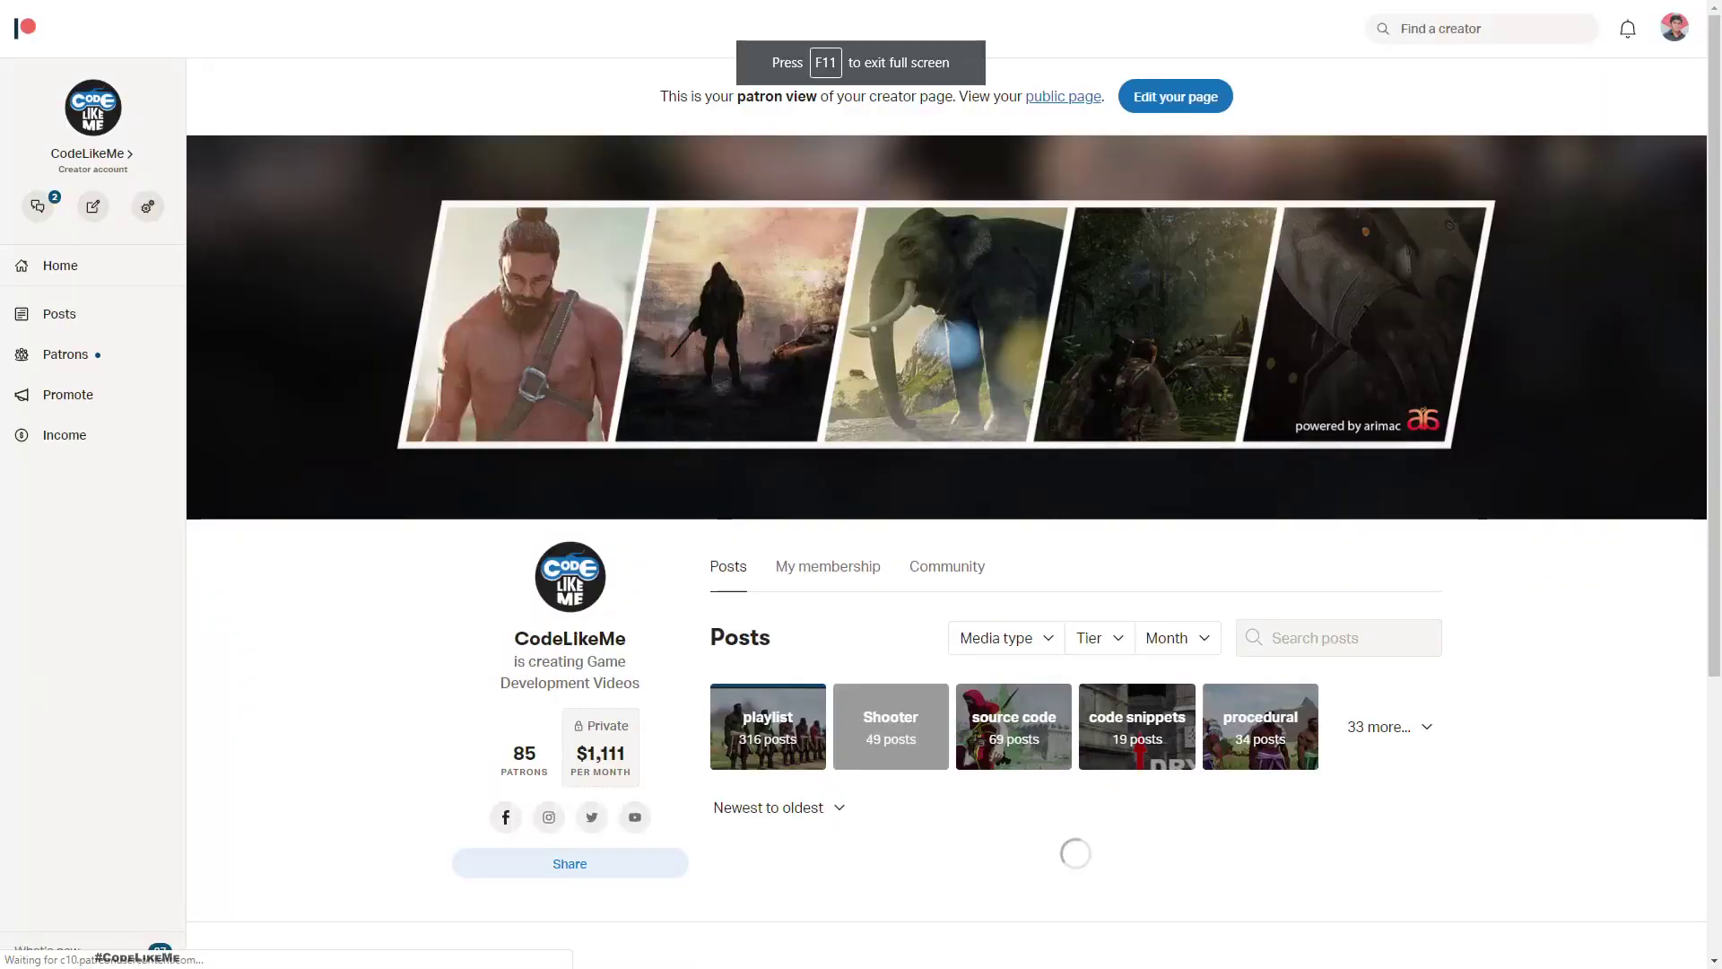
scroll(538, 703, down, 2)
scroll(530, 703, down, 3)
scroll(523, 646, down, 1)
scroll(523, 637, down, 4)
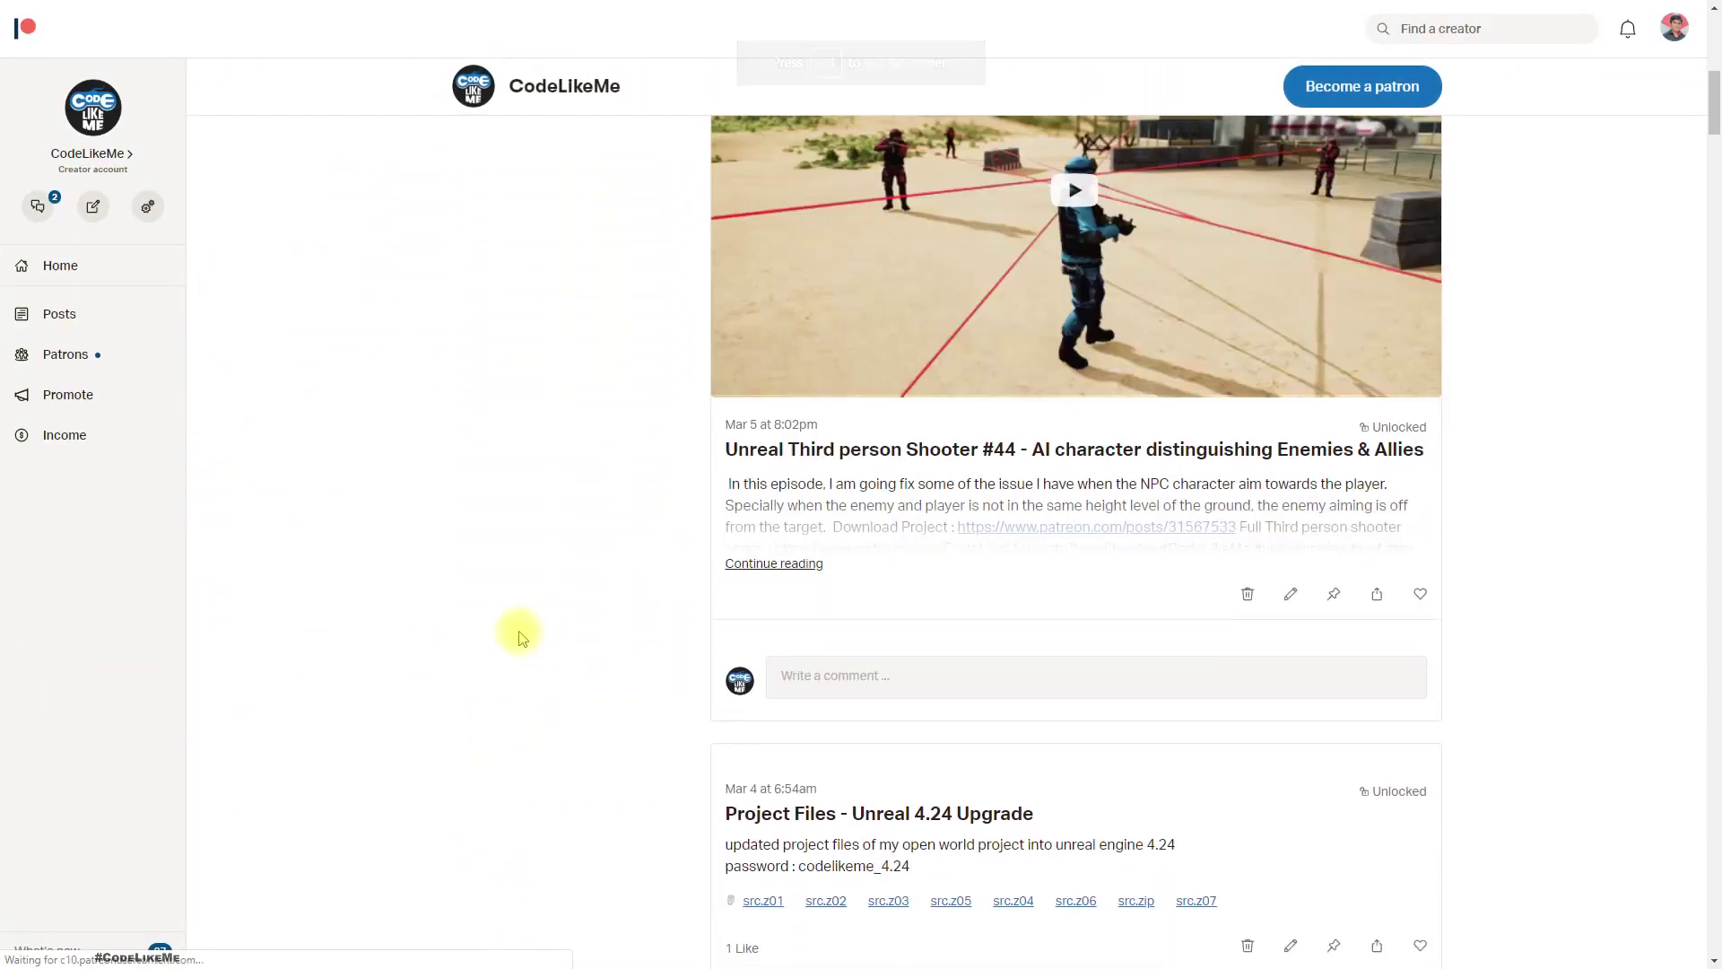
scroll(718, 610, up, 4)
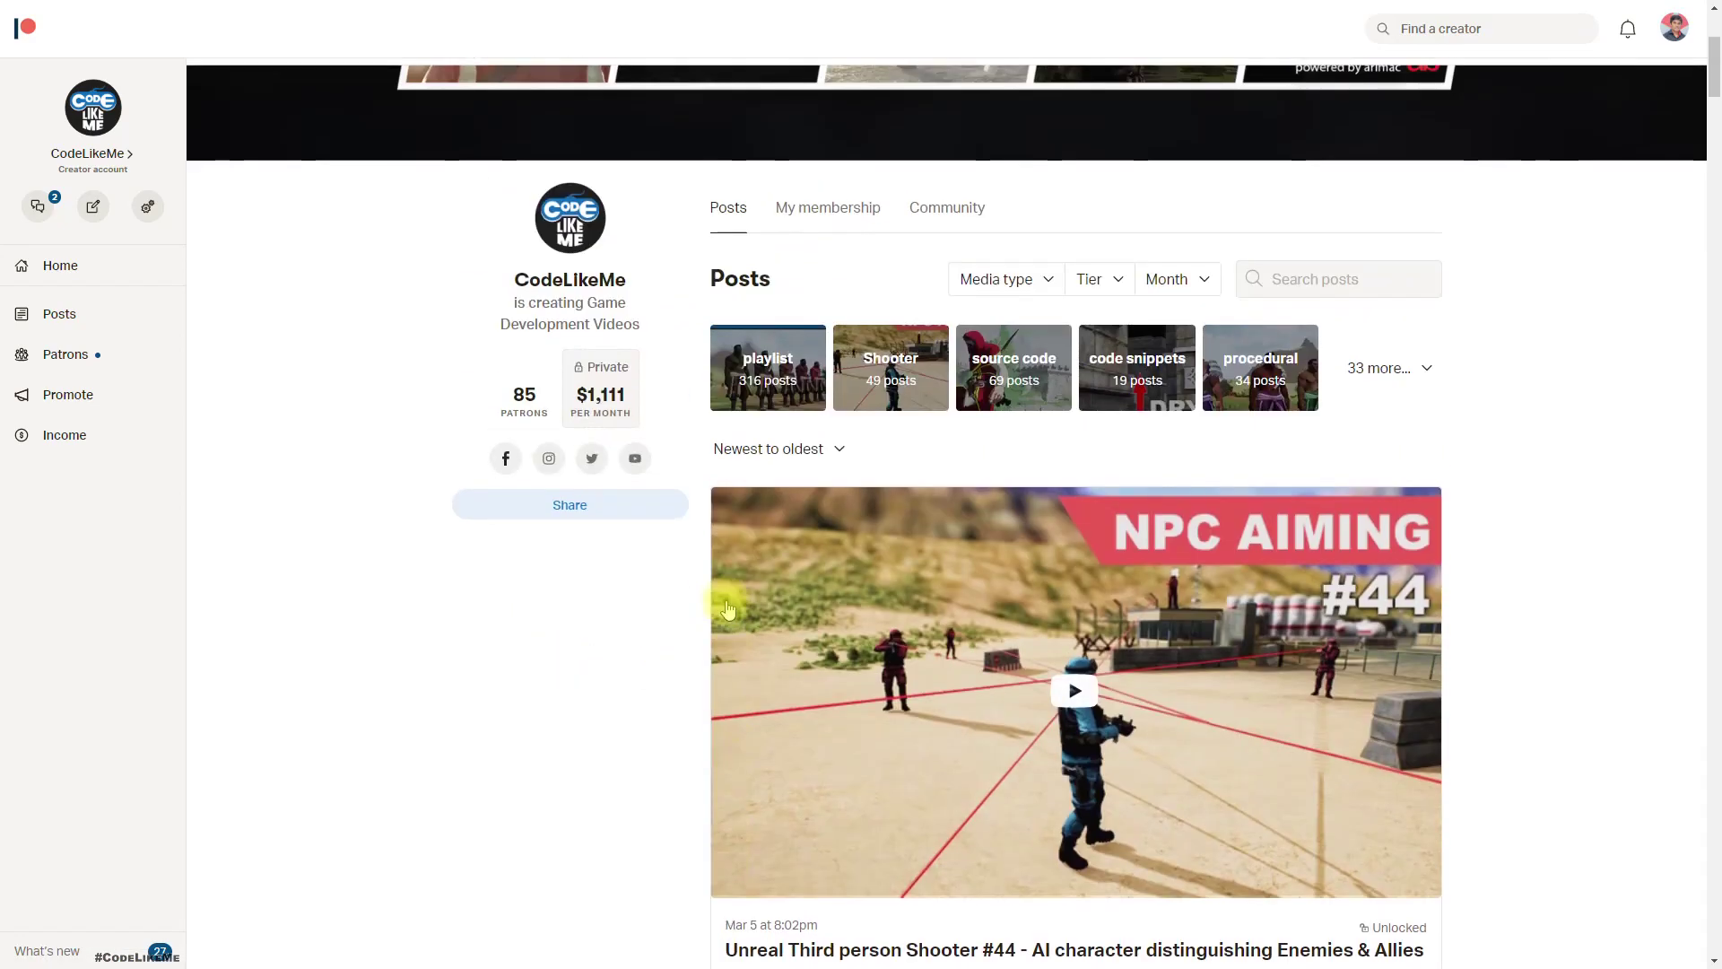
scroll(717, 601, up, 4)
scroll(711, 591, down, 5)
scroll(708, 589, down, 3)
scroll(706, 594, down, 5)
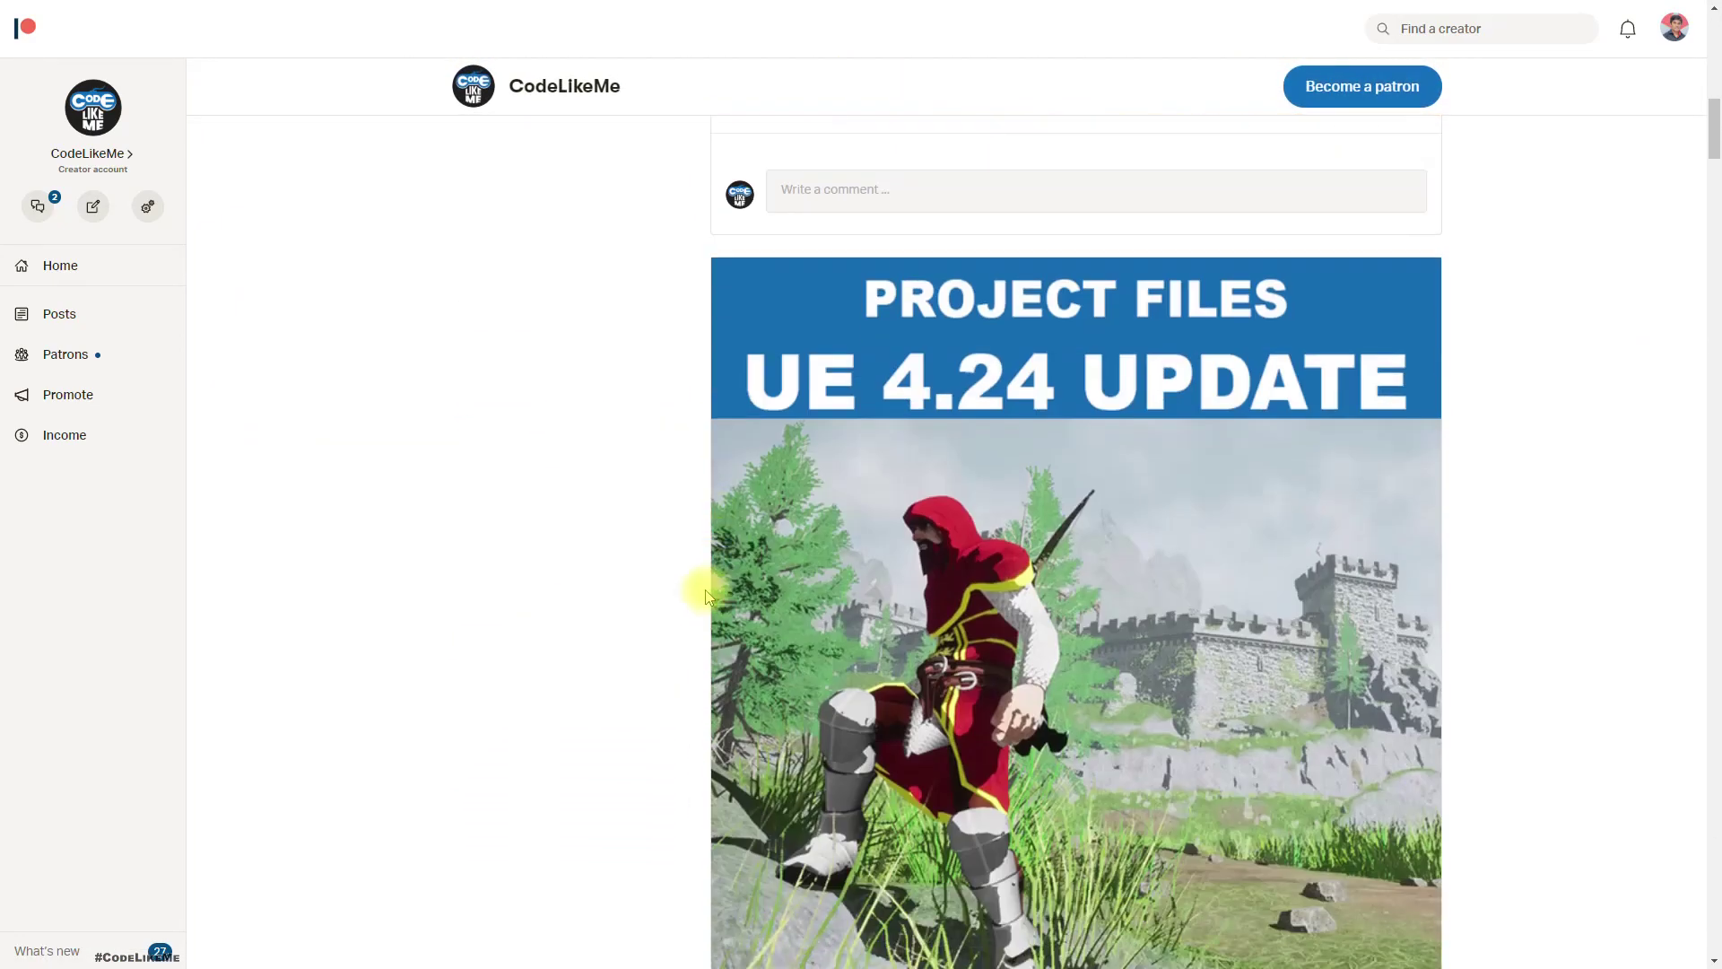
scroll(692, 584, up, 6)
scroll(673, 576, up, 3)
scroll(663, 572, down, 3)
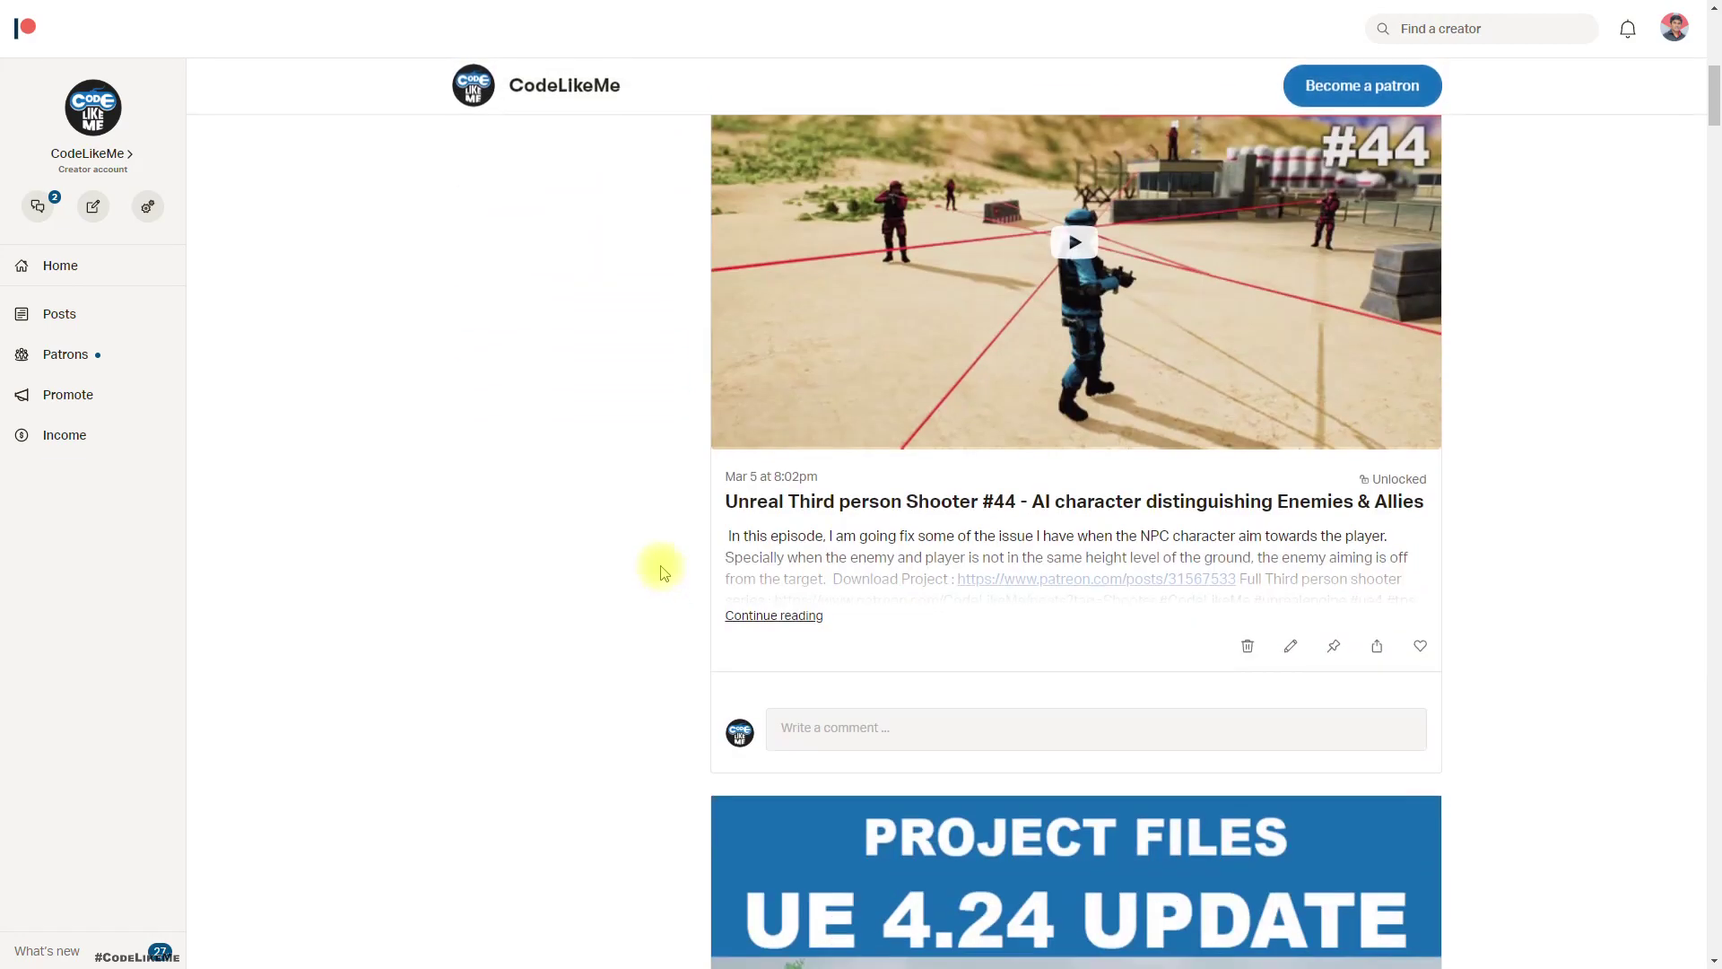
scroll(663, 571, up, 4)
scroll(663, 572, down, 3)
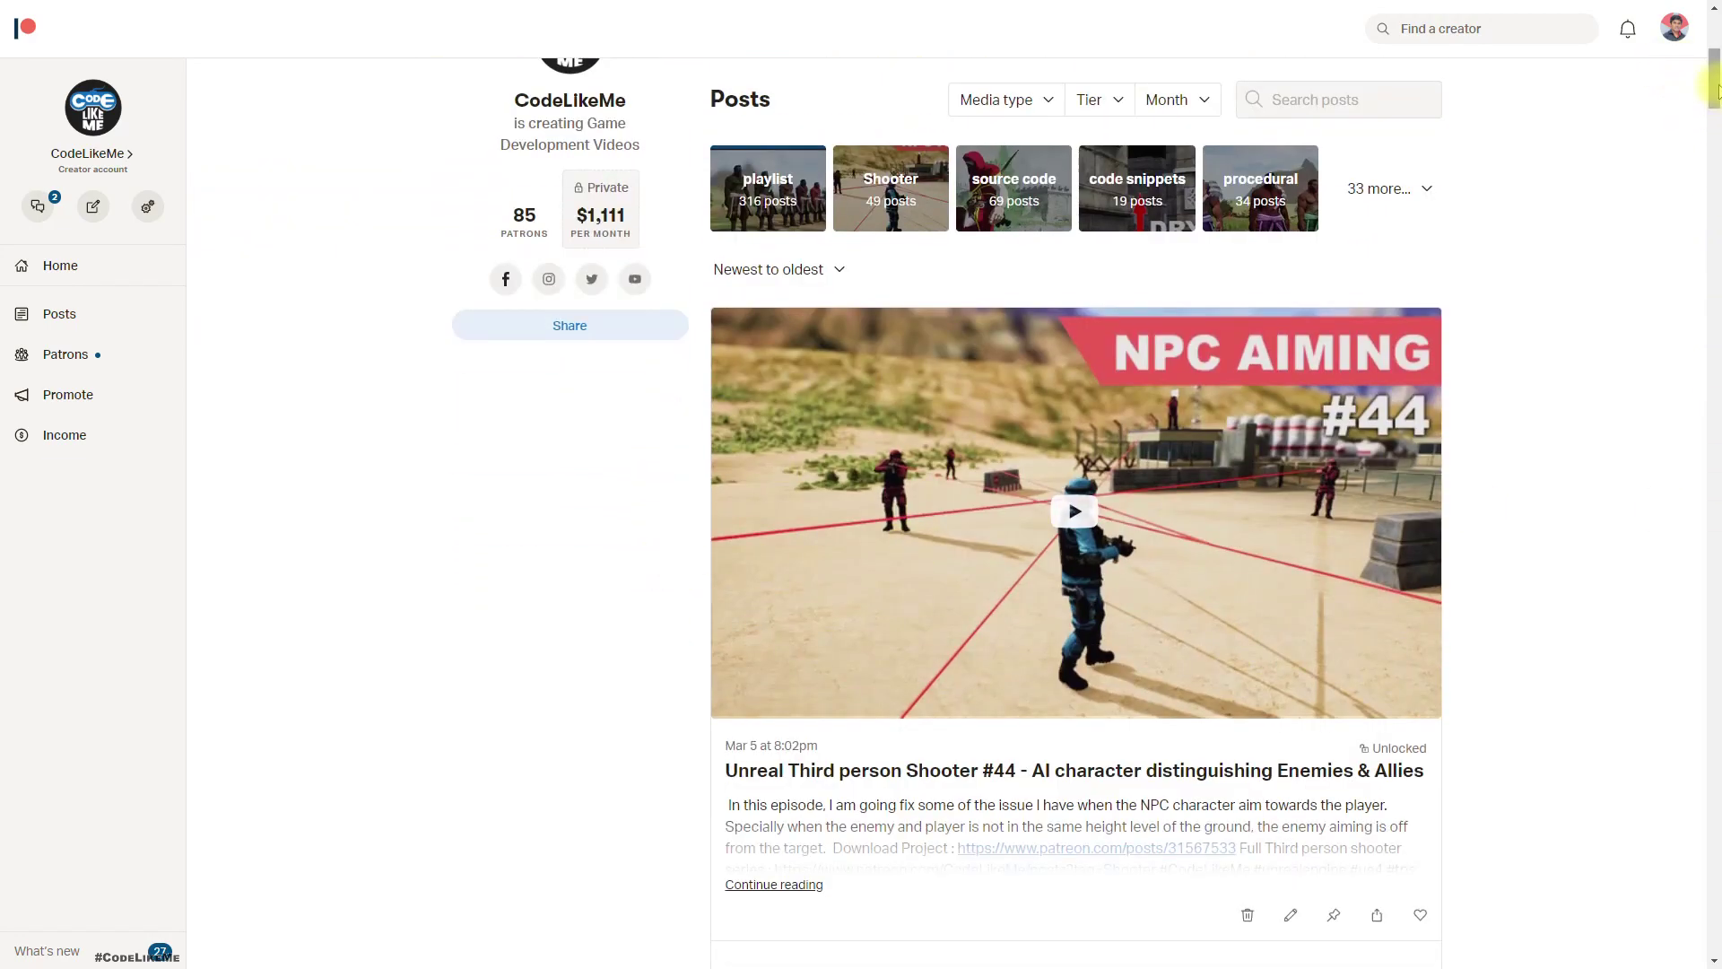
scroll(1715, 99, down, 1)
mouse_move(1715, 99)
mouse_down()
mouse_move(1714, 345)
mouse_move(1713, 166)
mouse_up()
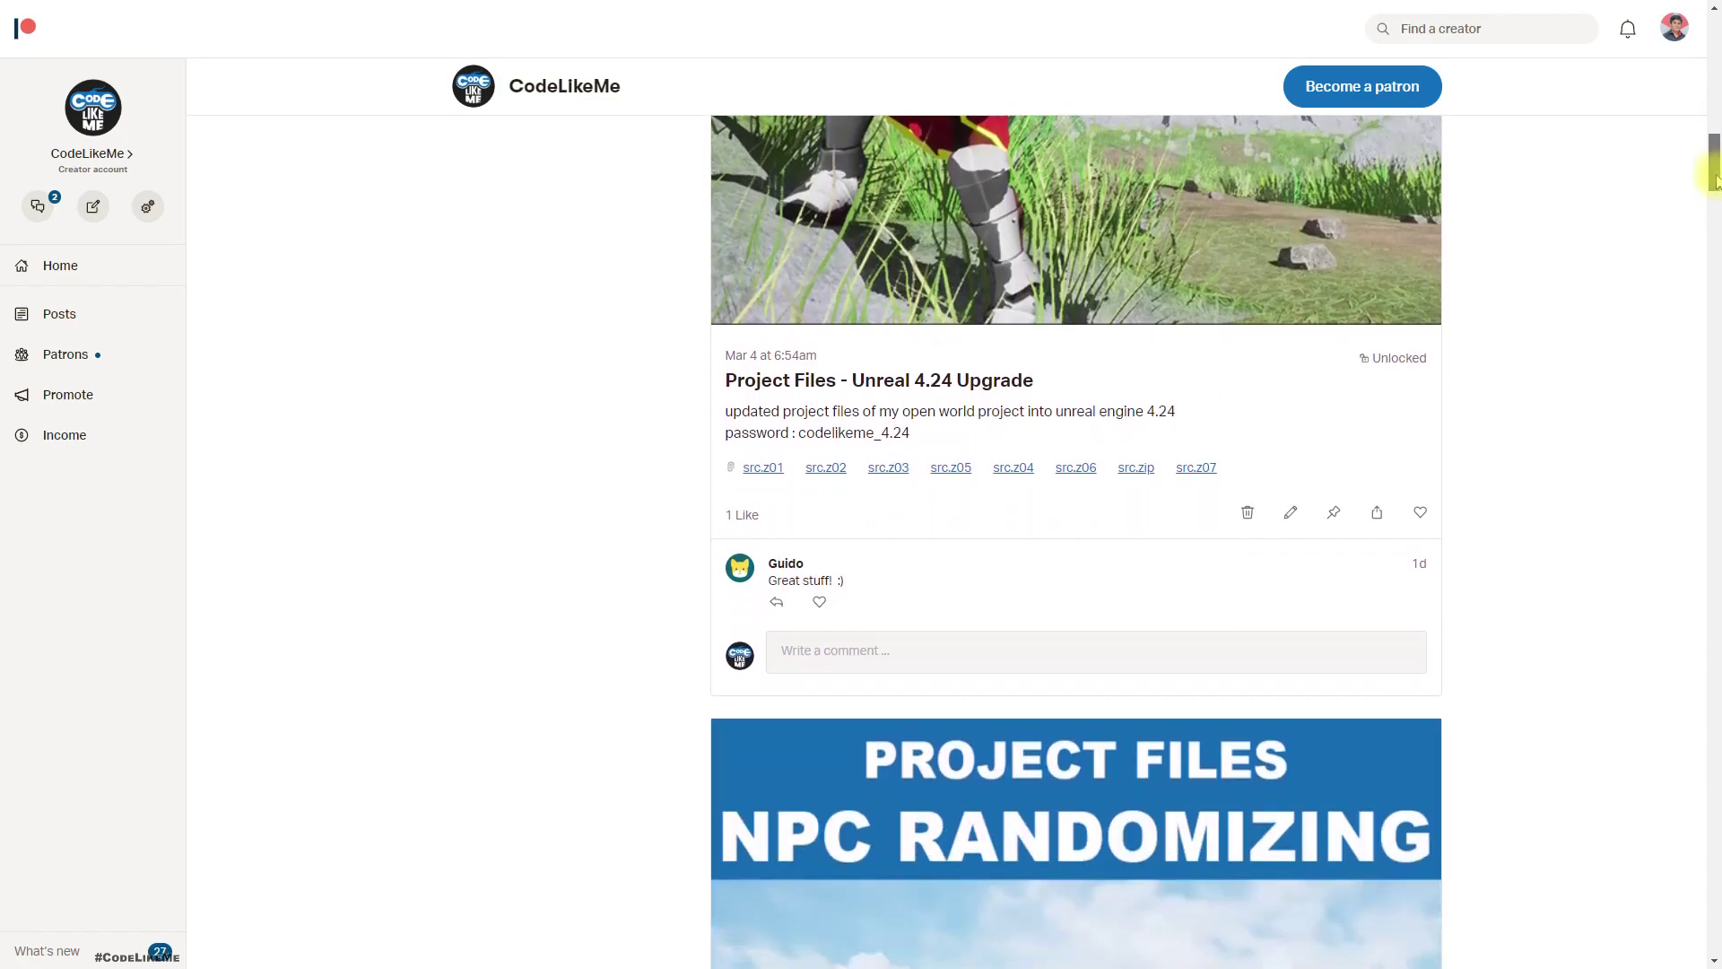
drag(1713, 166, 1714, 184)
scroll(1714, 179, up, 9)
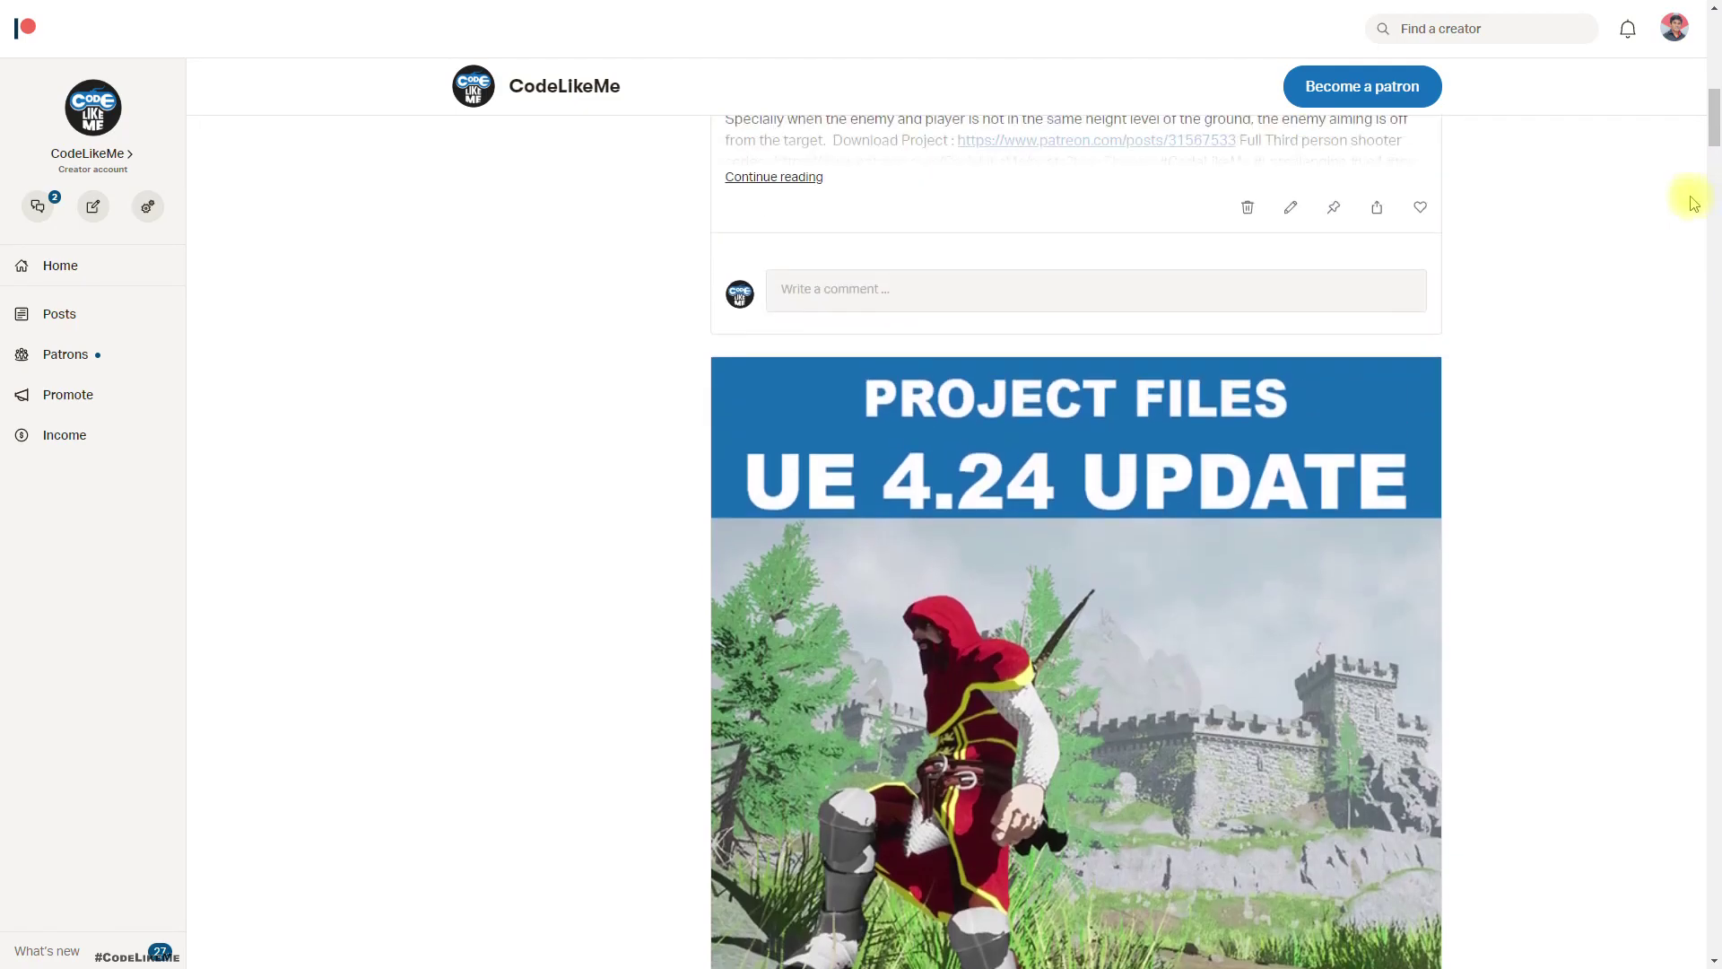